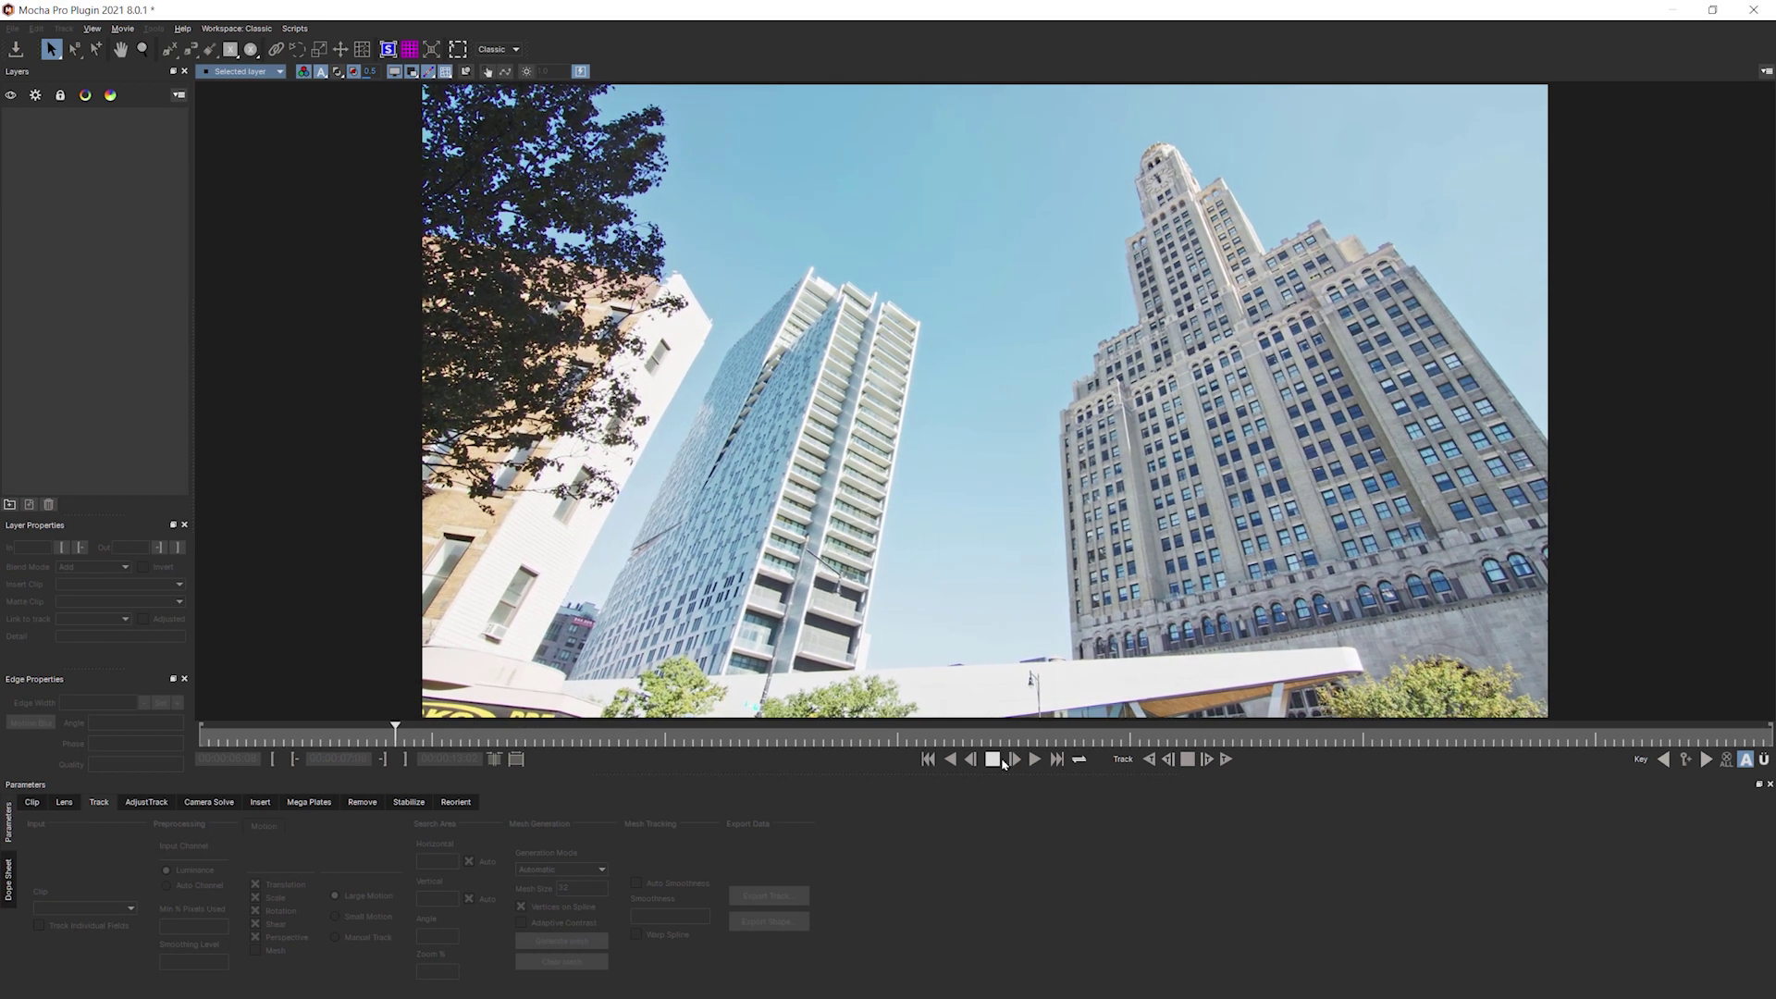
Stop playback of the building clip in the transport controls
{"action": "left_click", "coordinate": [997, 761]}
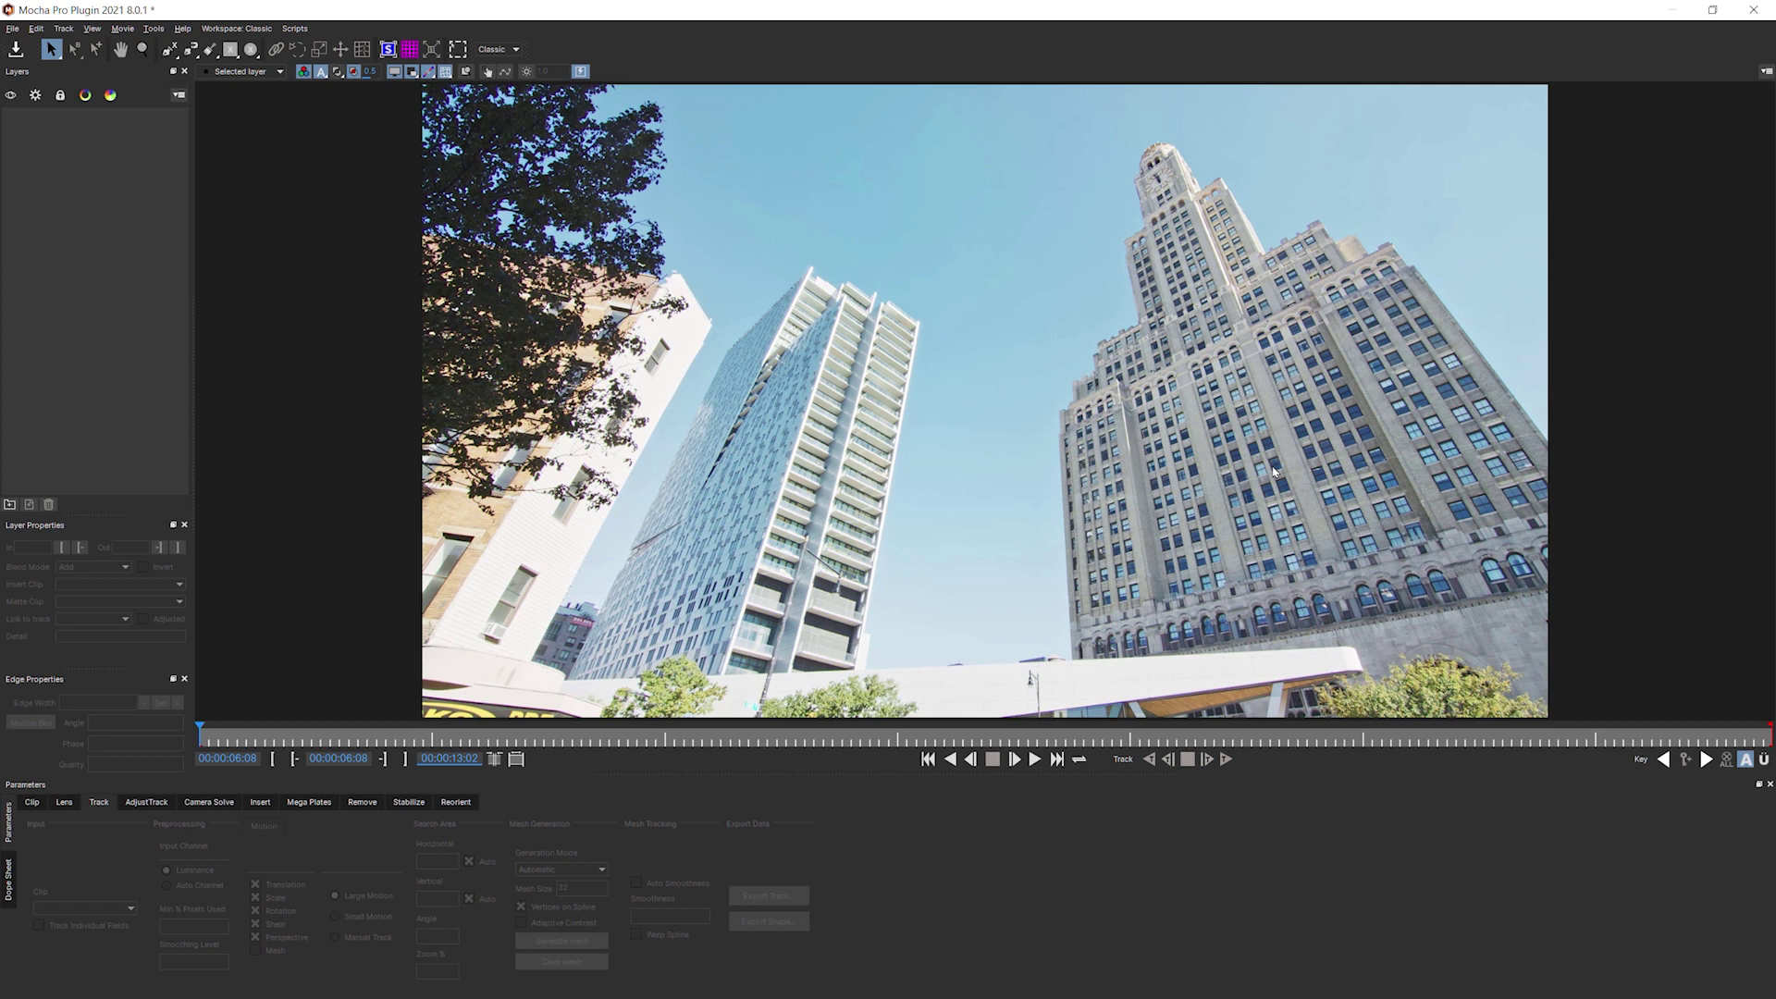
Draw a closed X-spline around the tall building's facade in a new layer
{"action": "key", "text": "ctrl+l"}
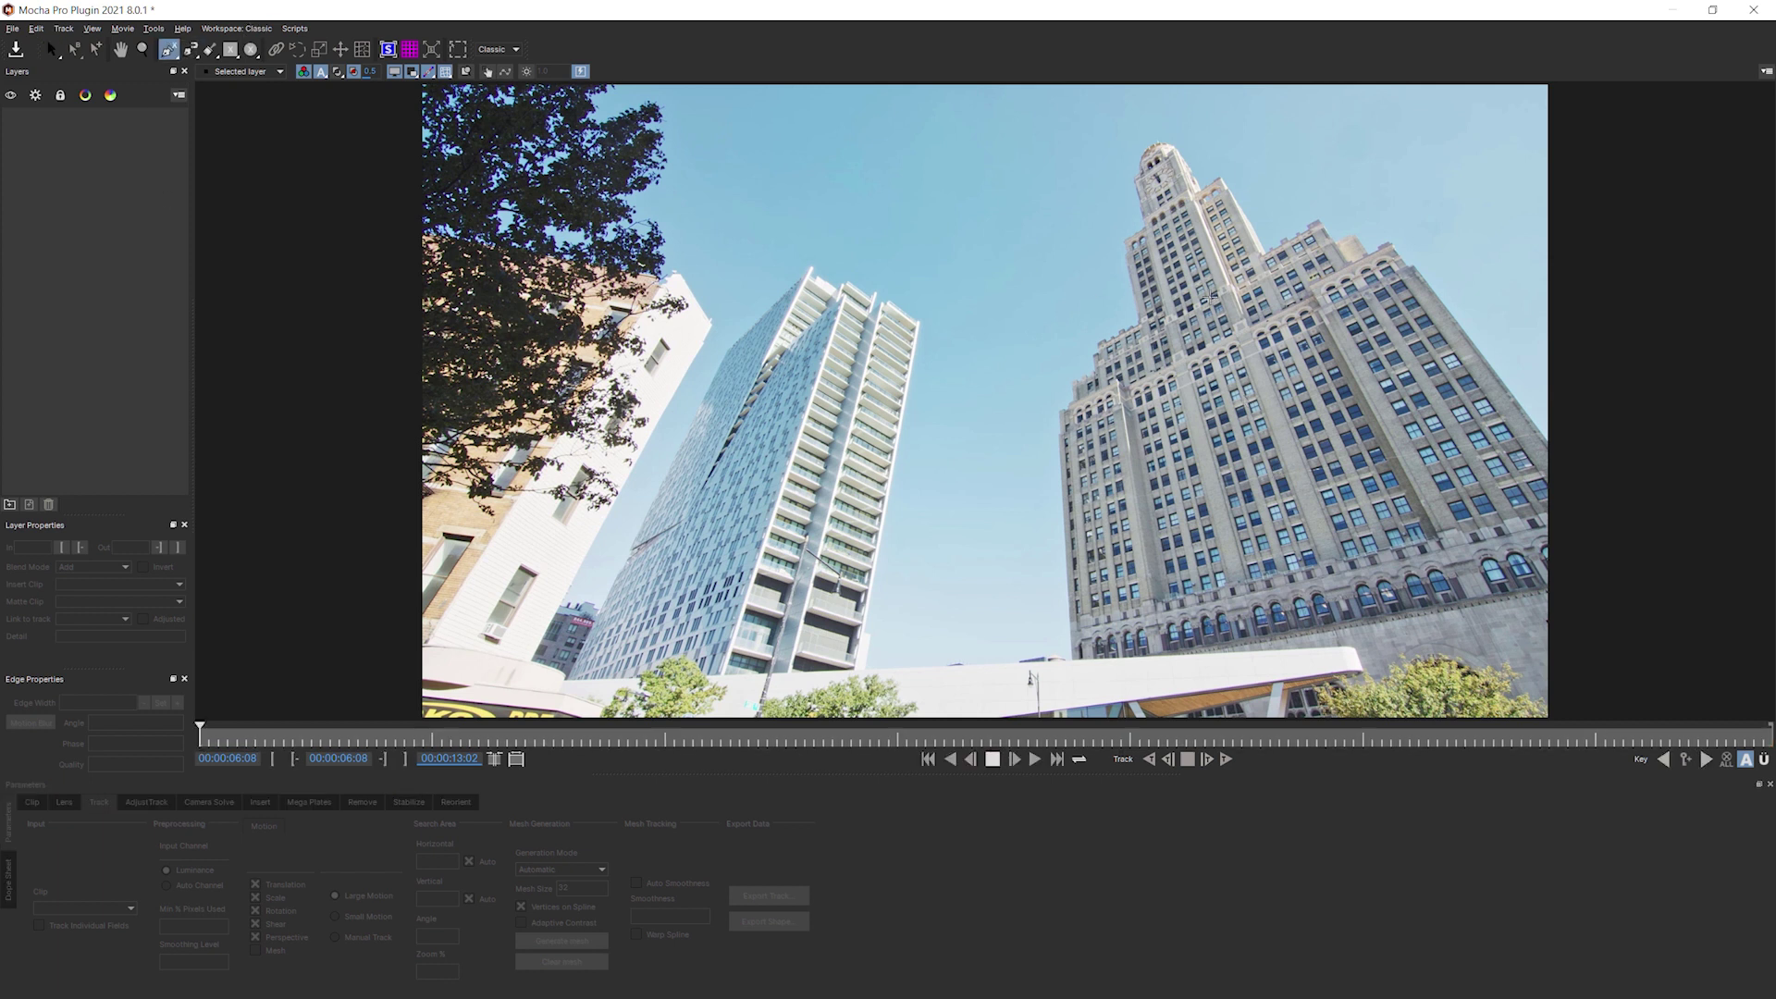
{"action": "left_click", "coordinate": [1140, 375]}
{"action": "left_click", "coordinate": [1311, 285]}
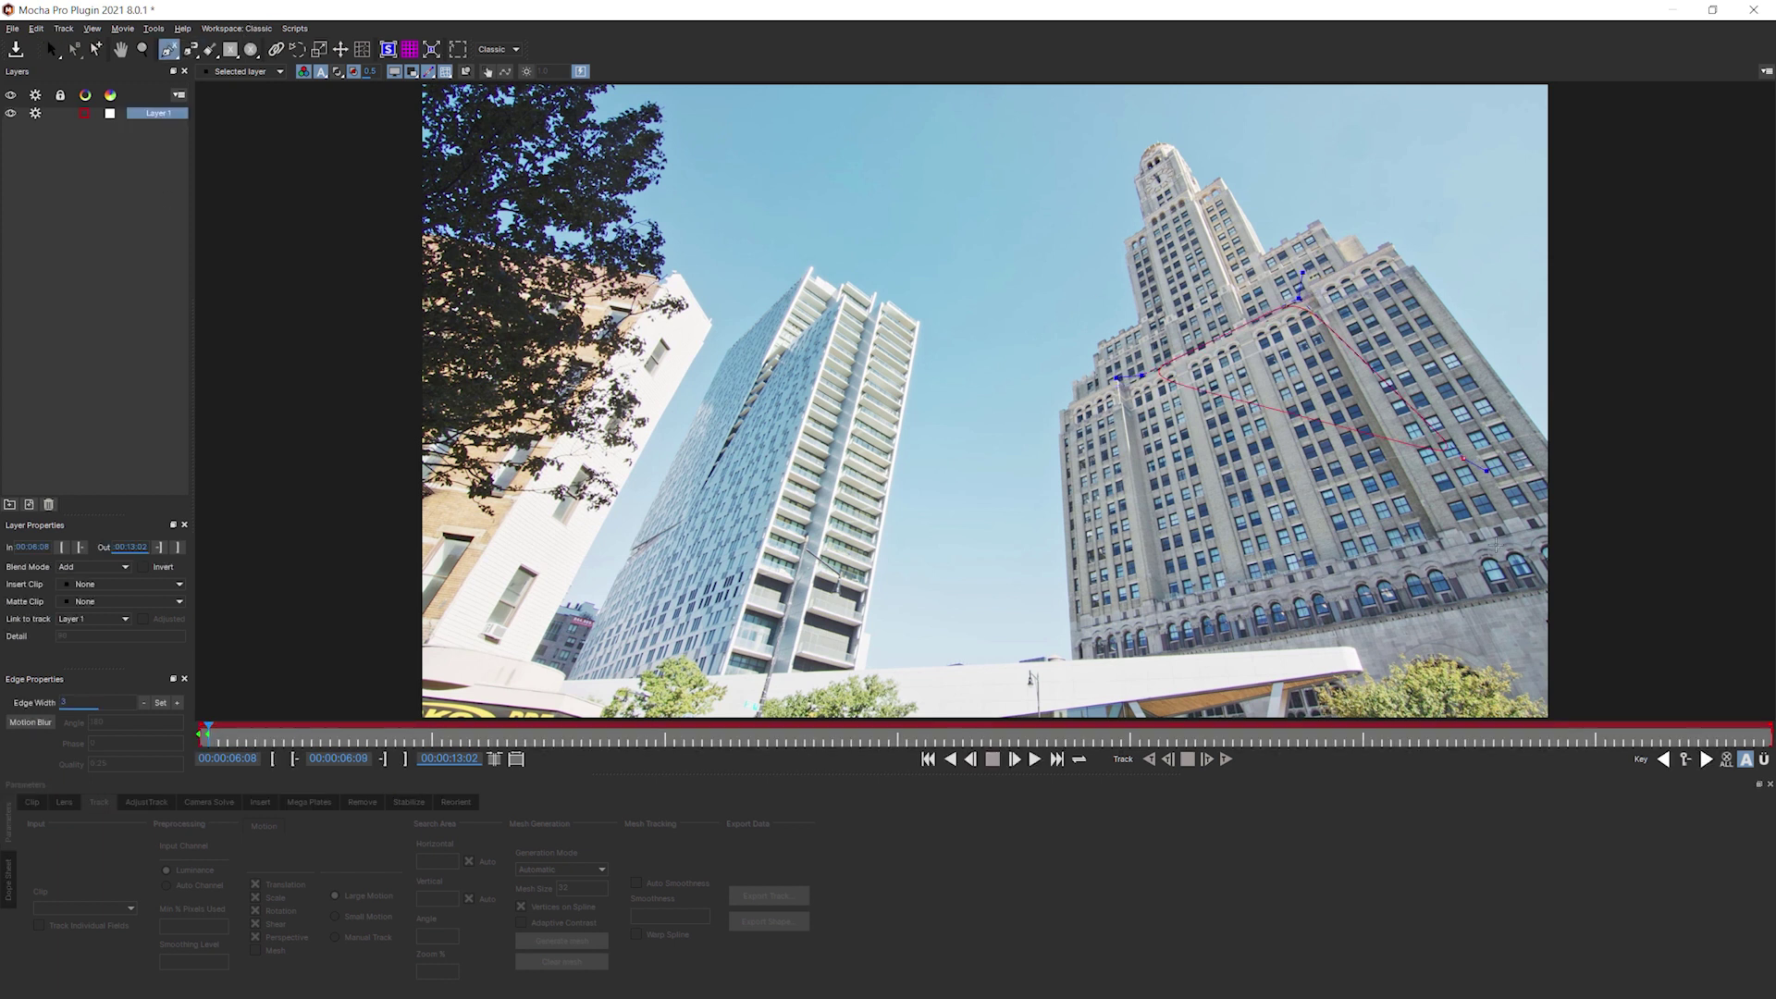
{"action": "left_click", "coordinate": [1399, 551]}
{"action": "left_click", "coordinate": [1145, 625]}
{"action": "left_click", "coordinate": [1099, 368]}
{"action": "right_click", "coordinate": [1043, 535]}
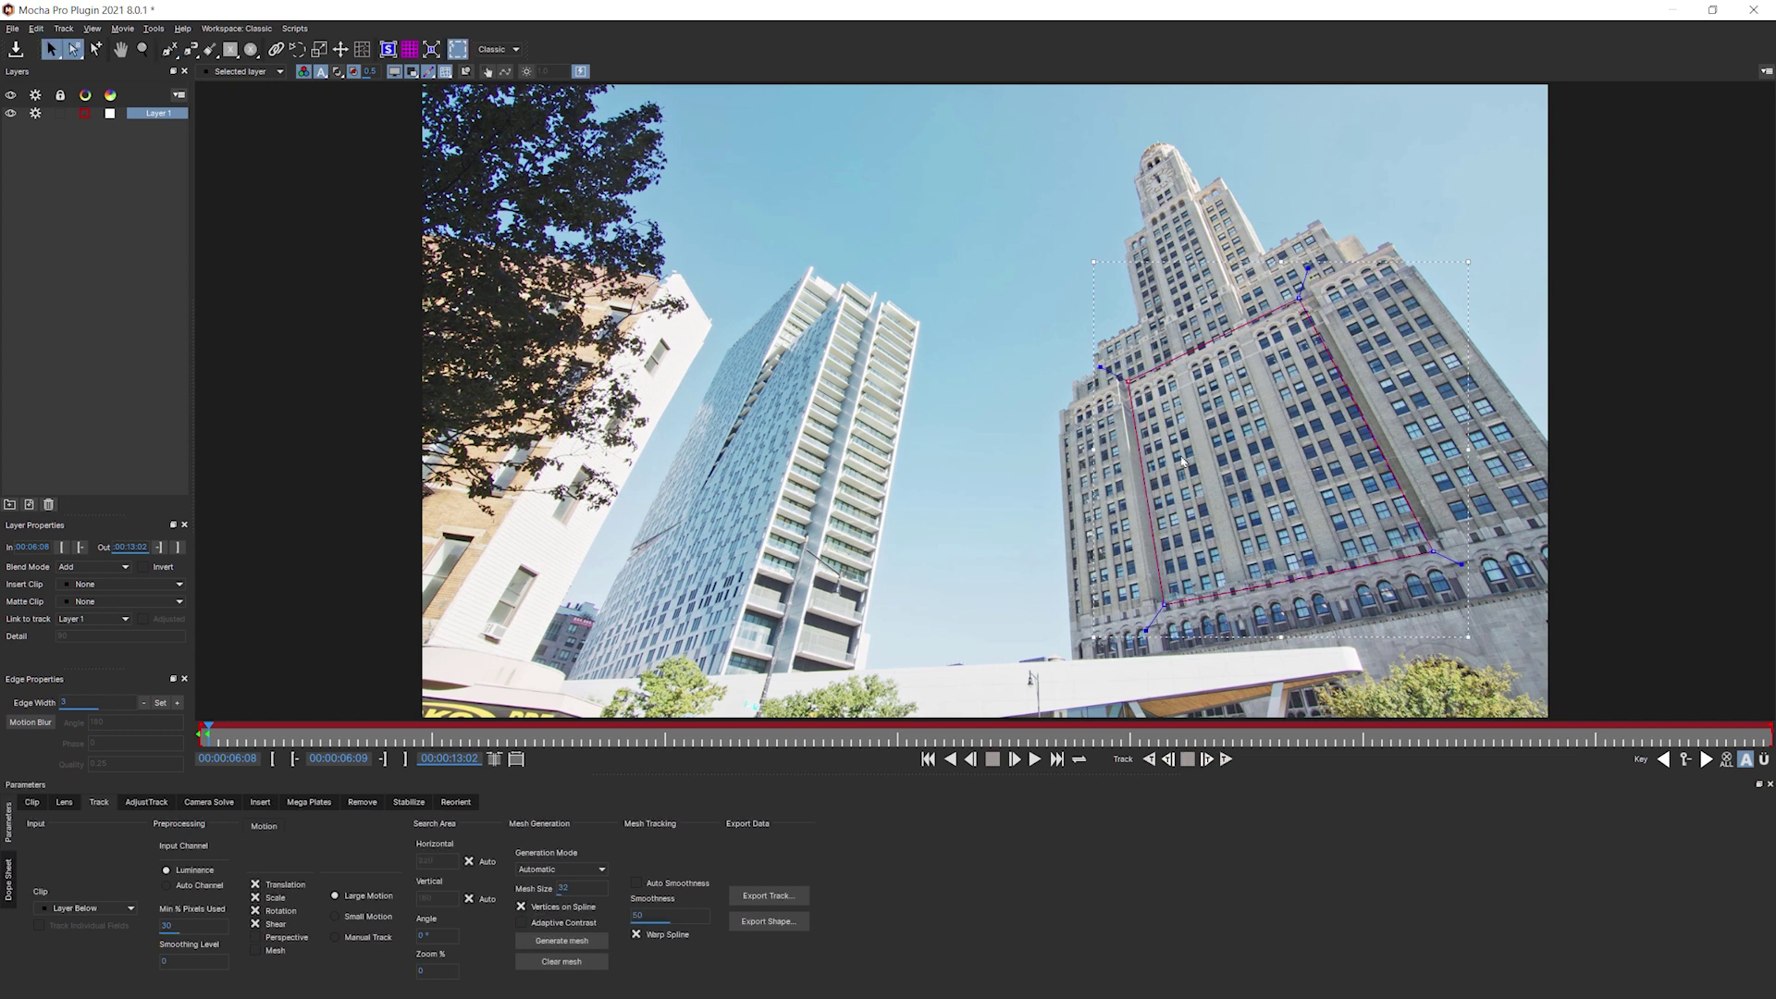
Show the planar surface, fit its right corners to the facade, and display the planar grid
{"action": "left_click", "coordinate": [392, 50]}
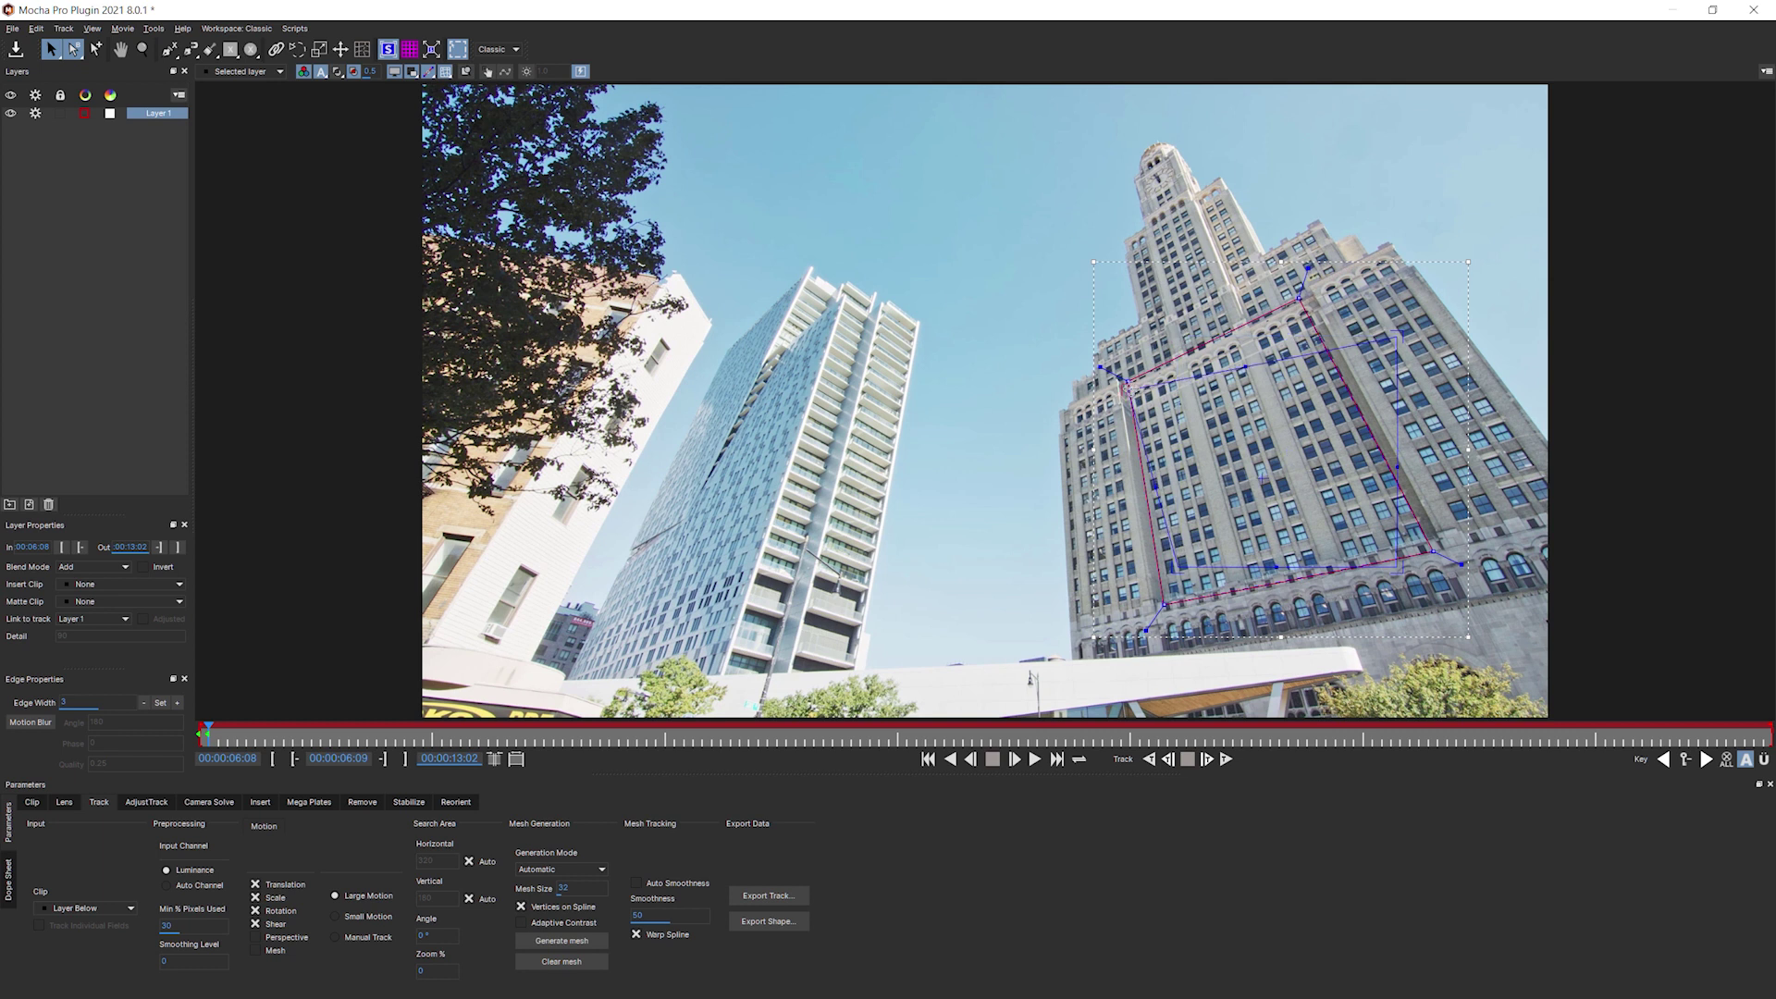
{"action": "left_click_drag", "start_coordinate": [1402, 336], "coordinate": [1309, 314]}
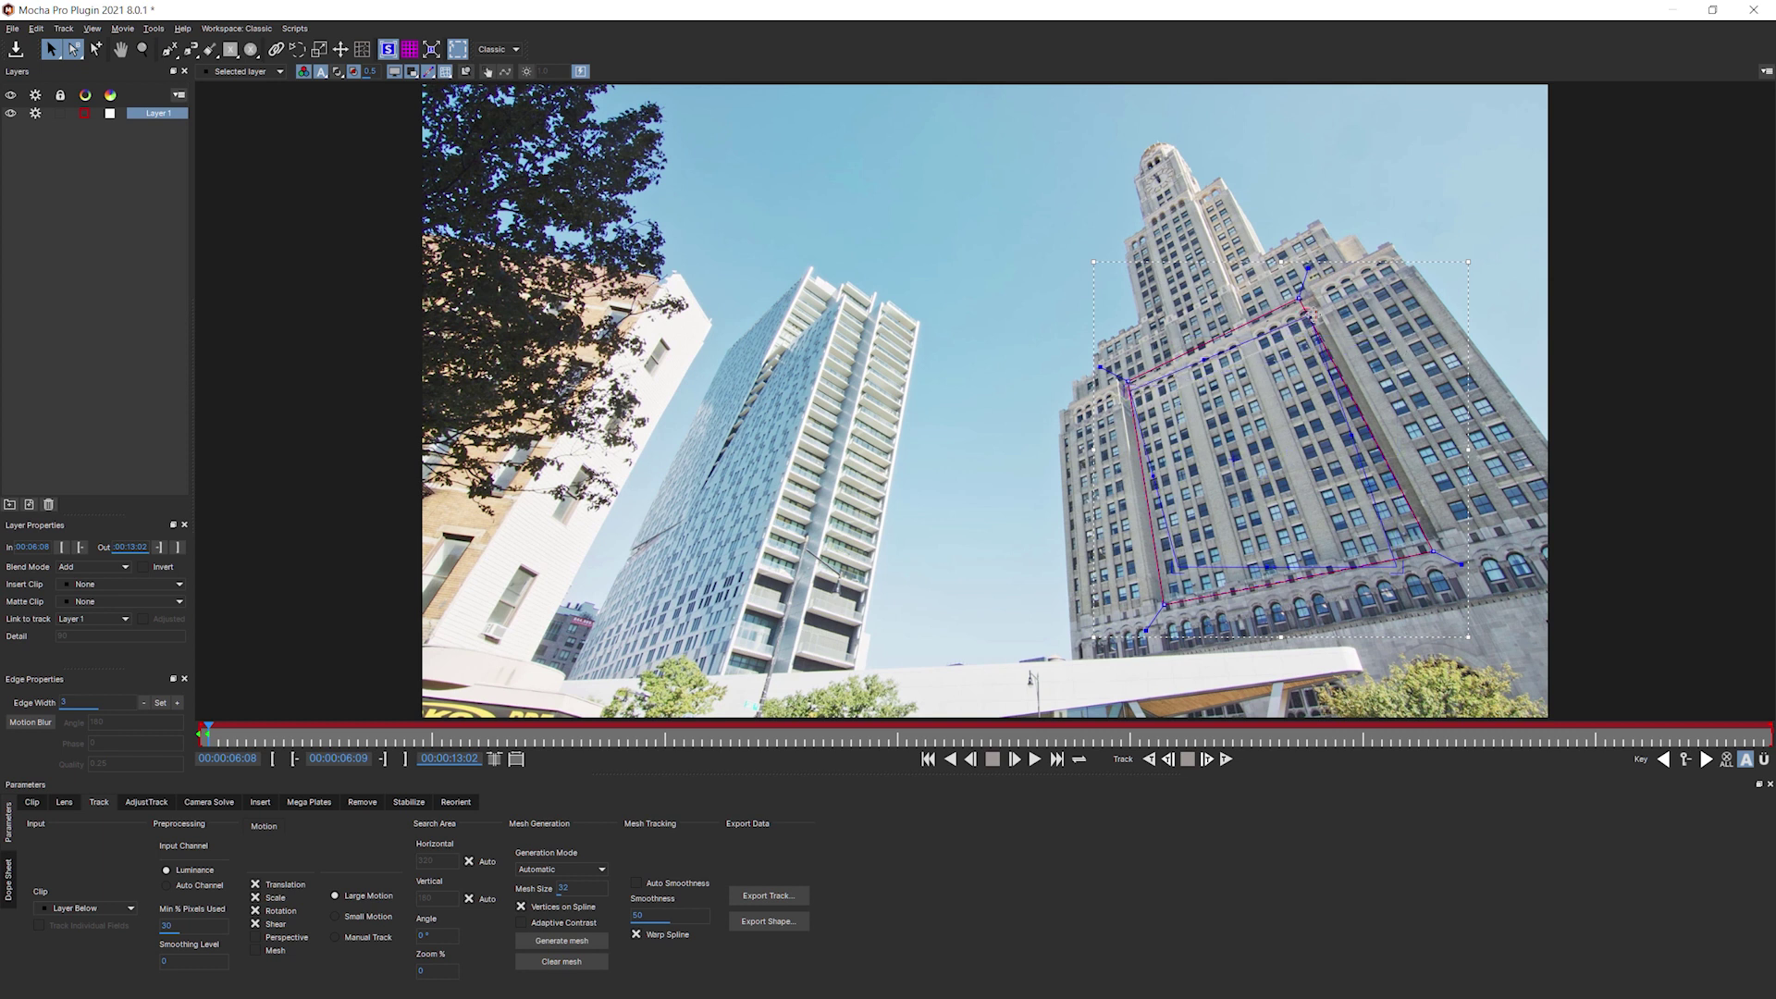
{"action": "mouse_move", "coordinate": [1398, 570]}
{"action": "left_mouse_down"}
{"action": "mouse_move", "coordinate": [1250, 580]}
{"action": "mouse_move", "coordinate": [1143, 474]}
{"action": "left_mouse_up"}
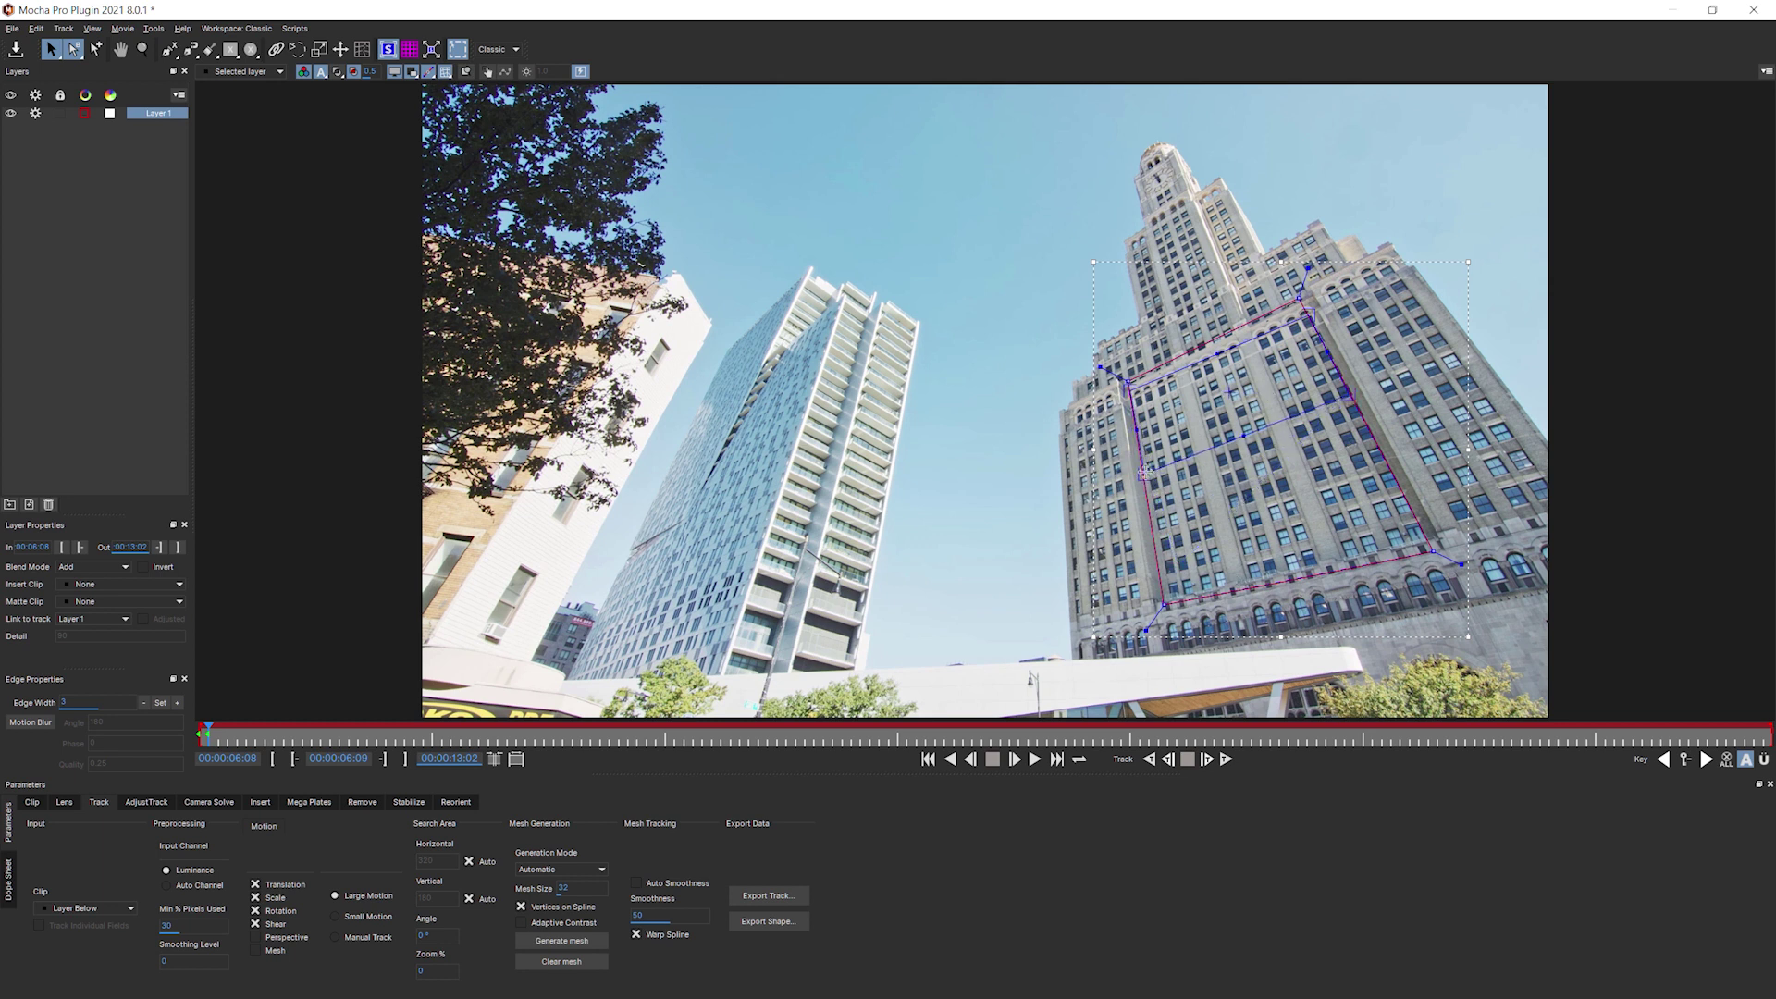
{"action": "left_click", "coordinate": [411, 49]}
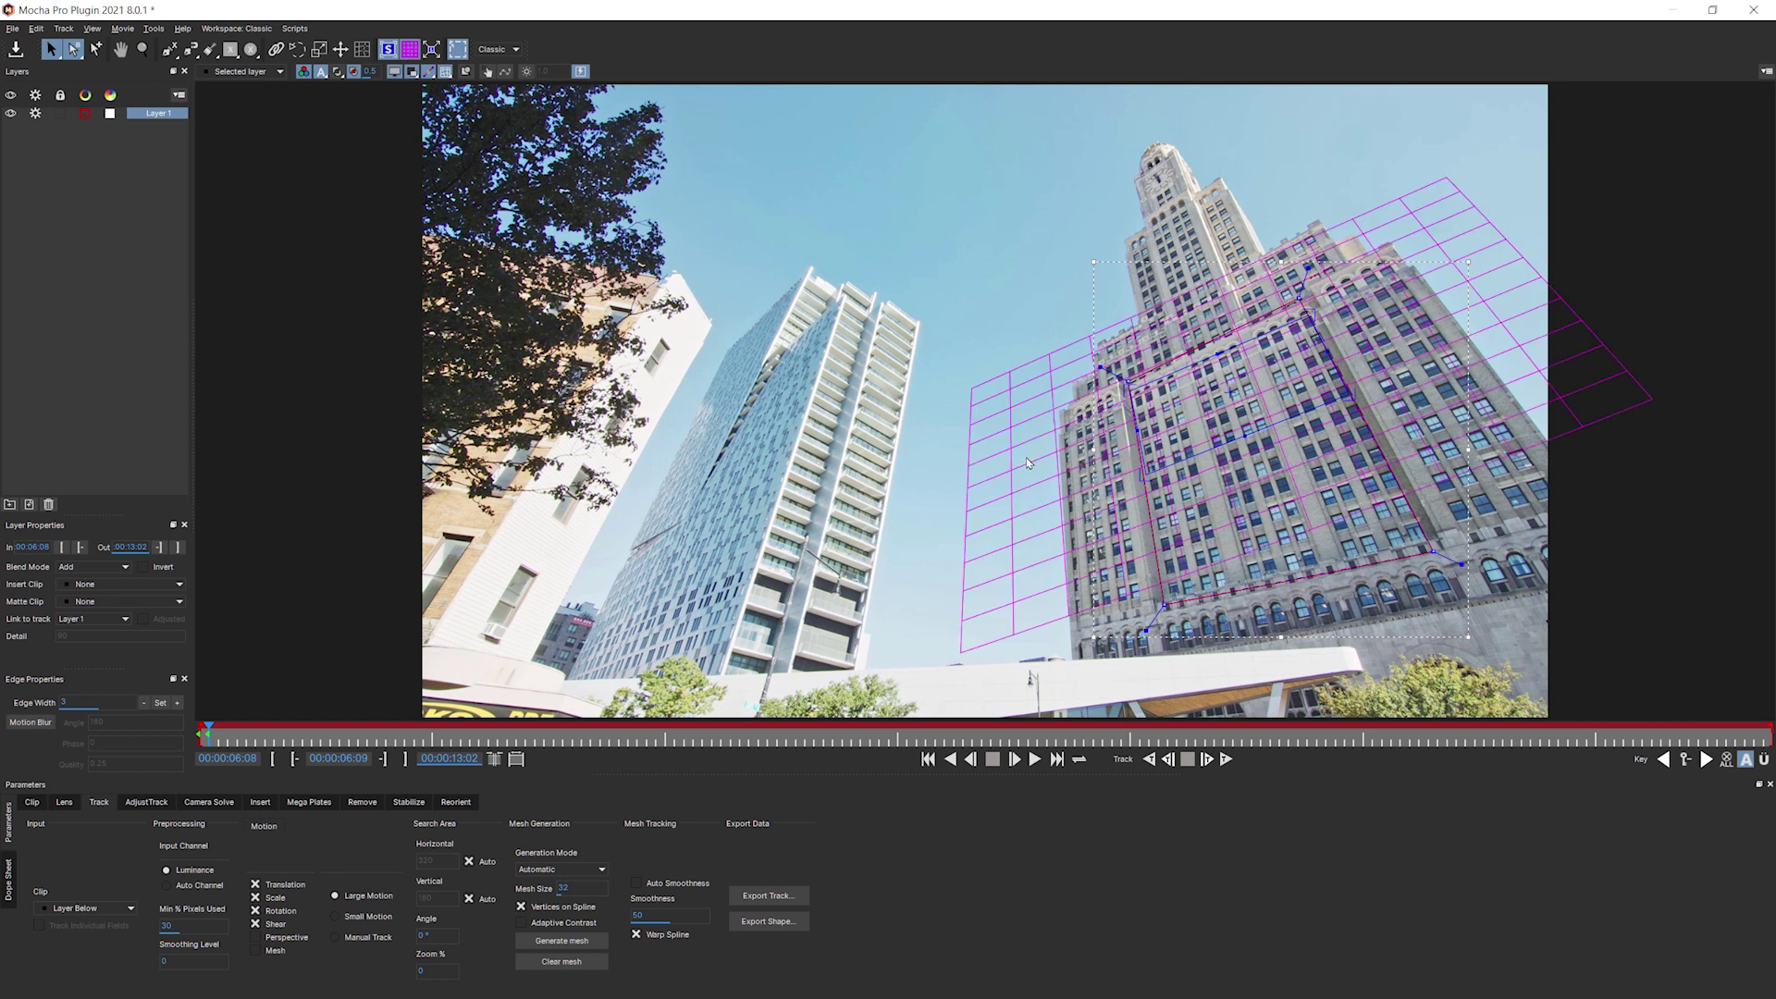
{"action": "key", "text": "z"}
{"action": "left_click_drag", "start_coordinate": [1470, 383], "coordinate": [1485, 284]}
{"action": "key", "text": "x"}
{"action": "left_click_drag", "start_coordinate": [1398, 330], "coordinate": [909, 213]}
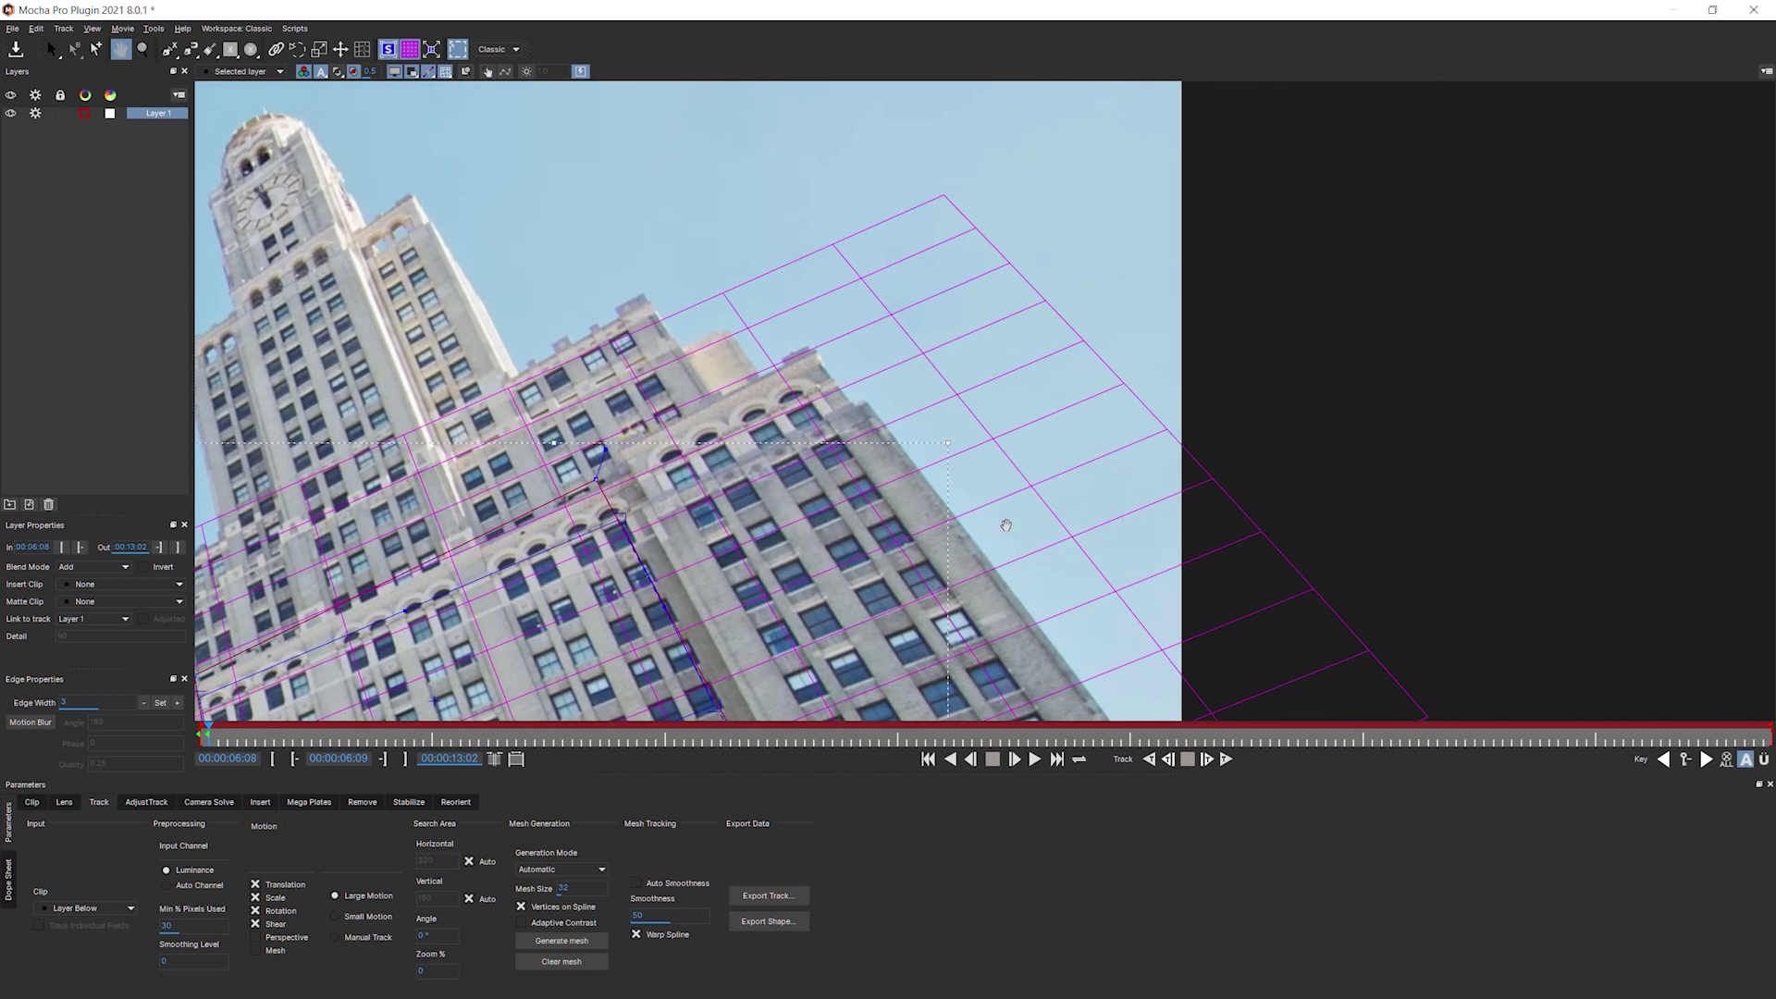
{"action": "key", "text": "Escape"}
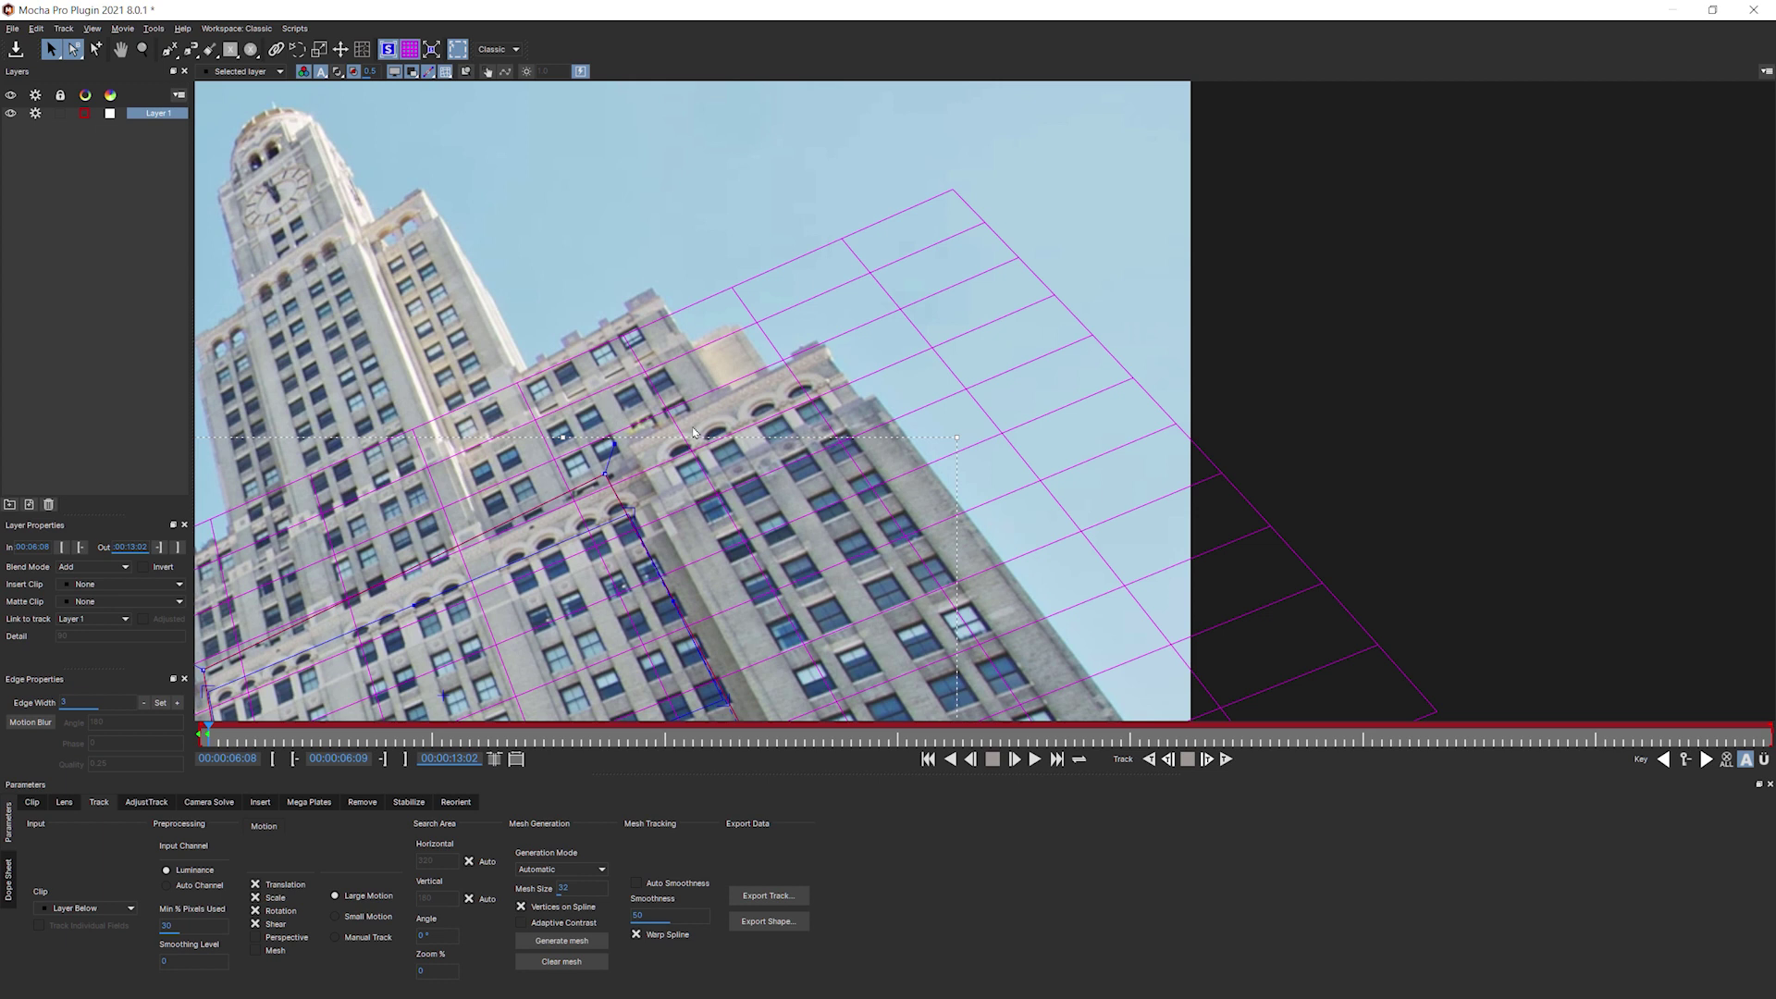
{"action": "key", "text": "z"}
{"action": "mouse_move", "coordinate": [693, 433]}
{"action": "left_mouse_down"}
{"action": "mouse_move", "coordinate": [821, 488]}
{"action": "mouse_move", "coordinate": [1073, 204]}
{"action": "left_mouse_up"}
{"action": "key", "text": "Escape"}
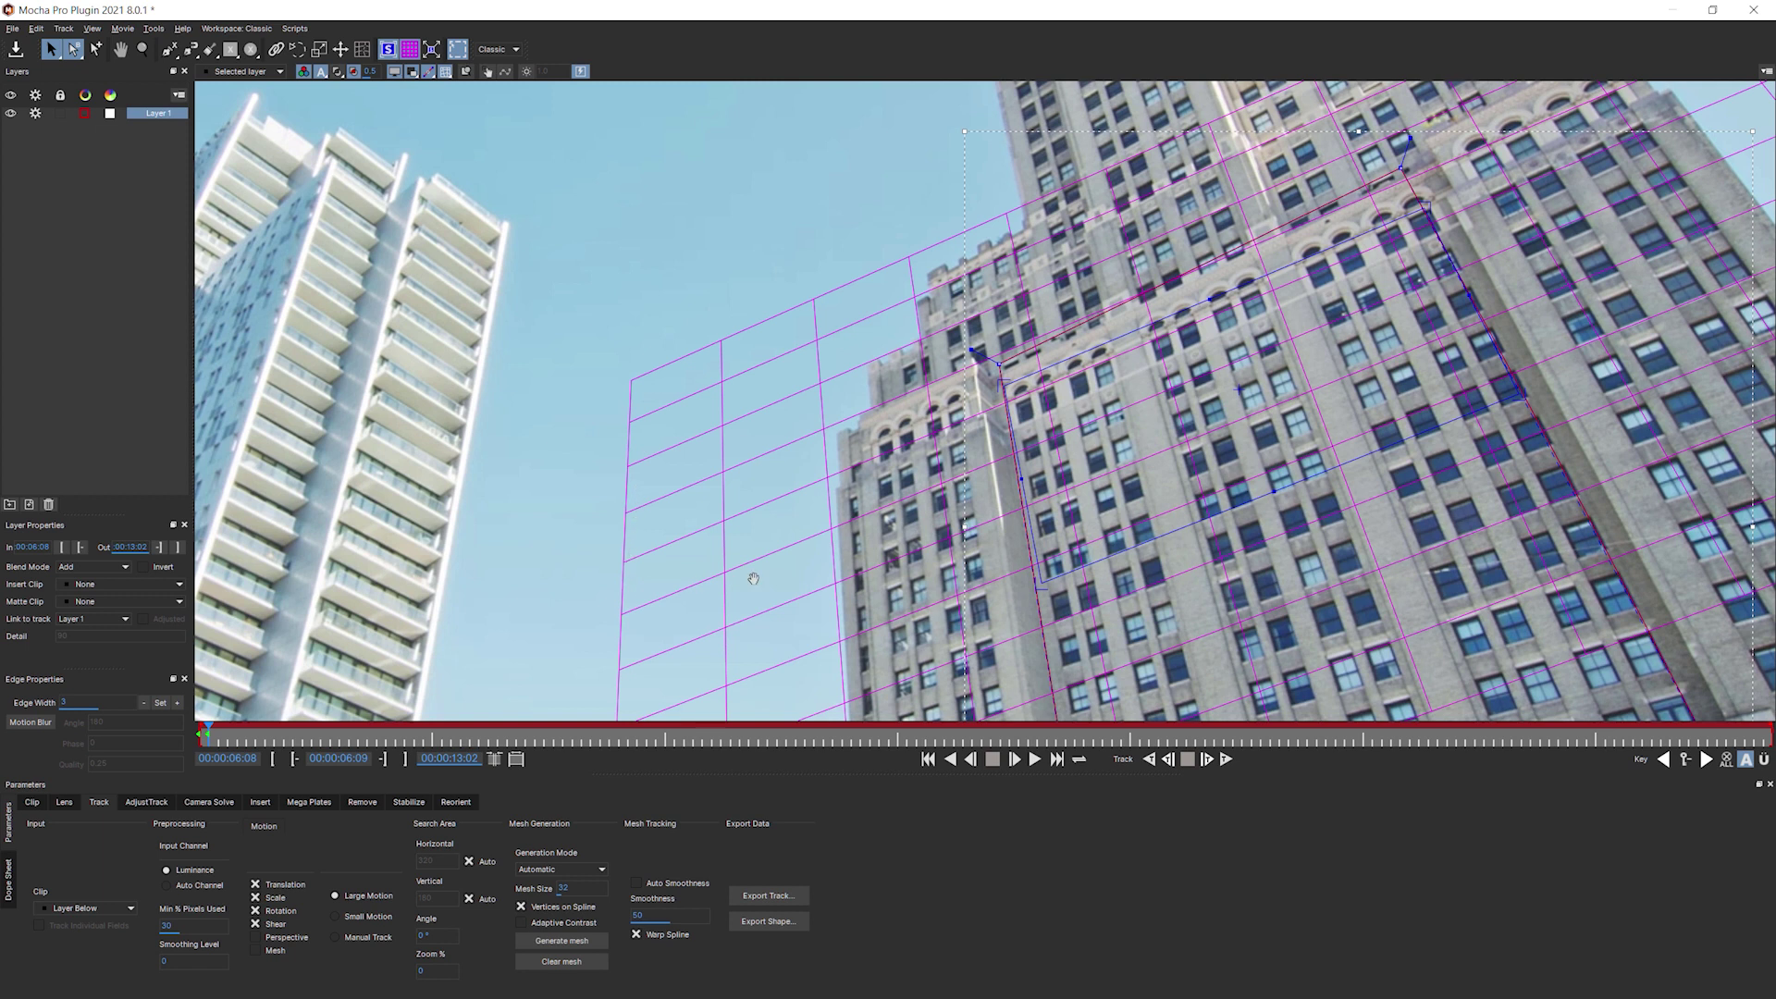
{"action": "left_click_drag", "start_coordinate": [752, 579], "coordinate": [617, 159]}
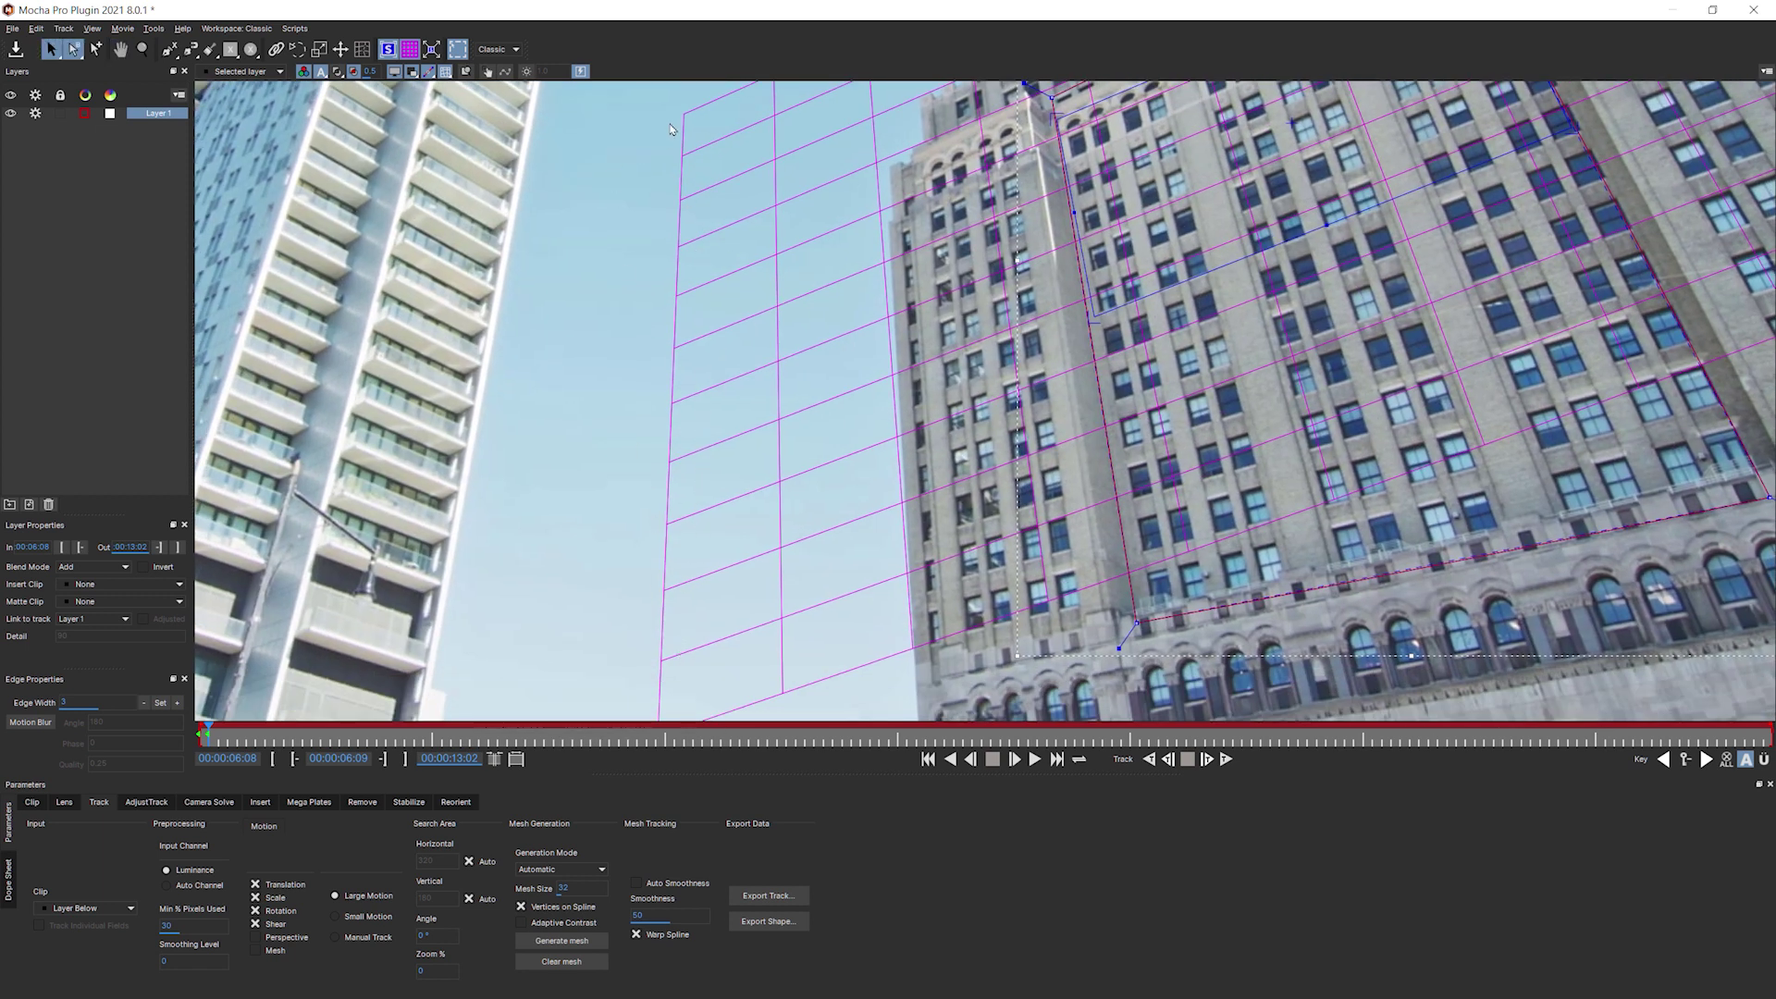
{"action": "left_click_drag", "start_coordinate": [690, 593], "coordinate": [680, 458]}
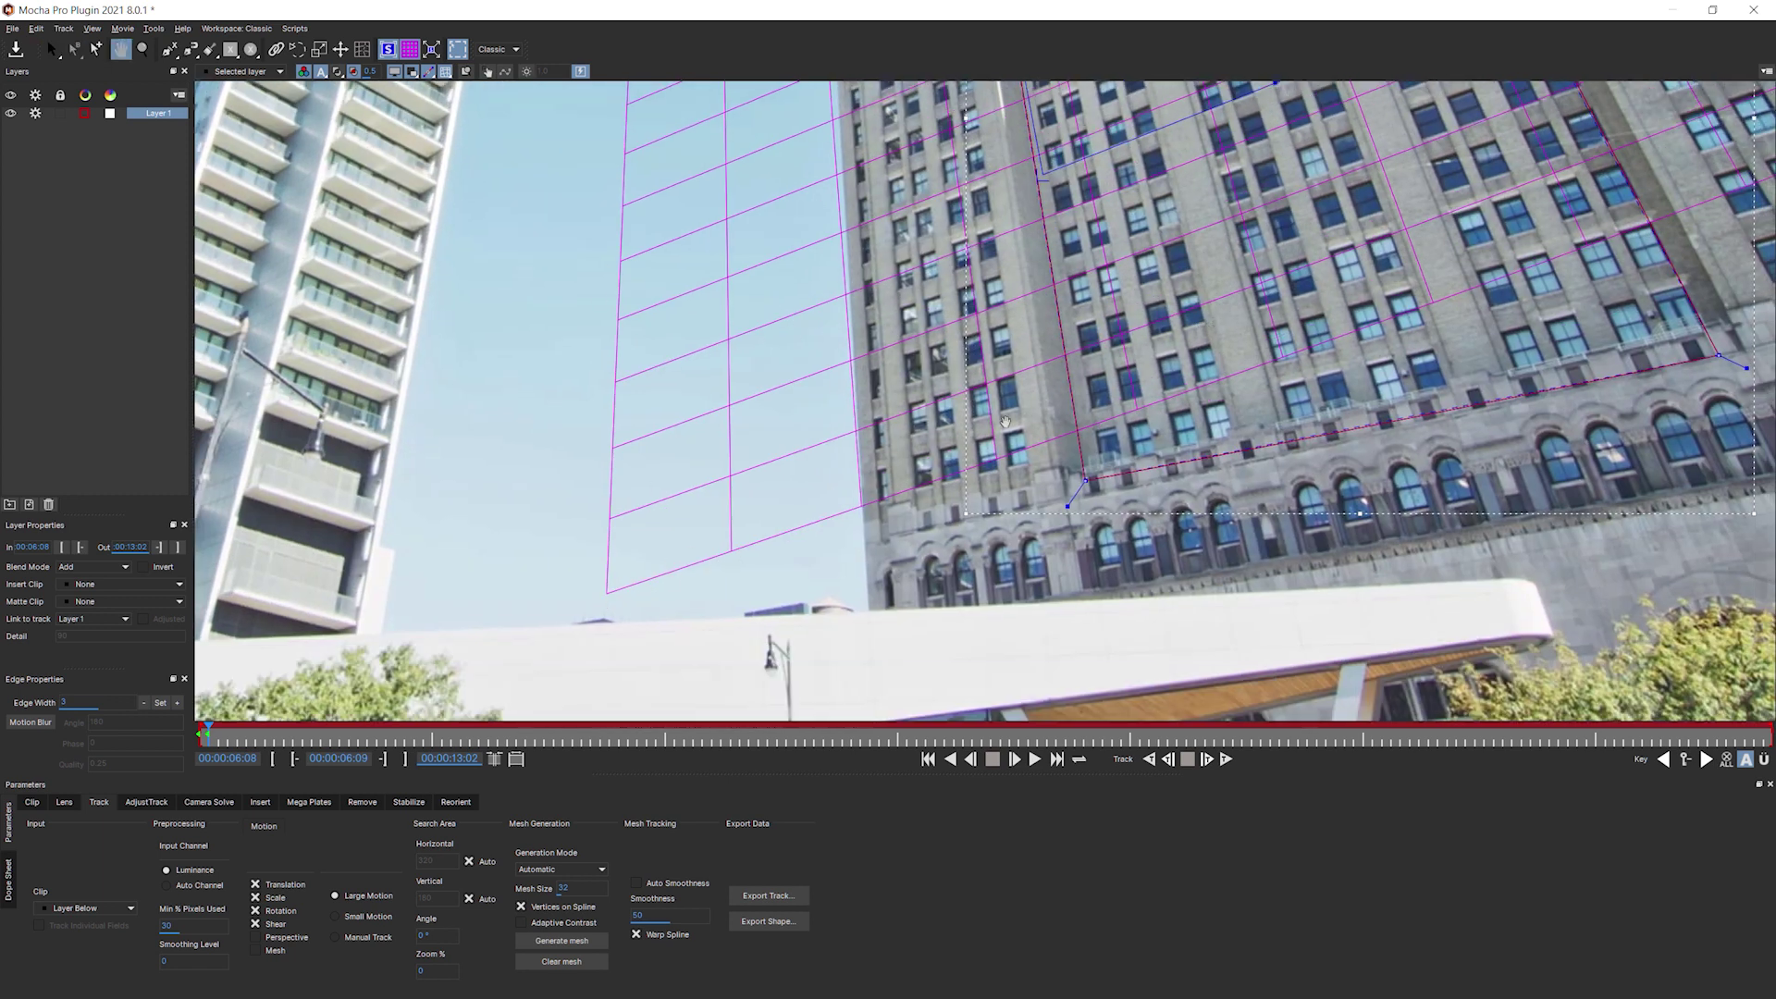
{"action": "scroll", "coordinate": [648, 384], "scroll_direction": "down", "scroll_amount": 3}
{"action": "left_click_drag", "start_coordinate": [832, 417], "coordinate": [693, 486]}
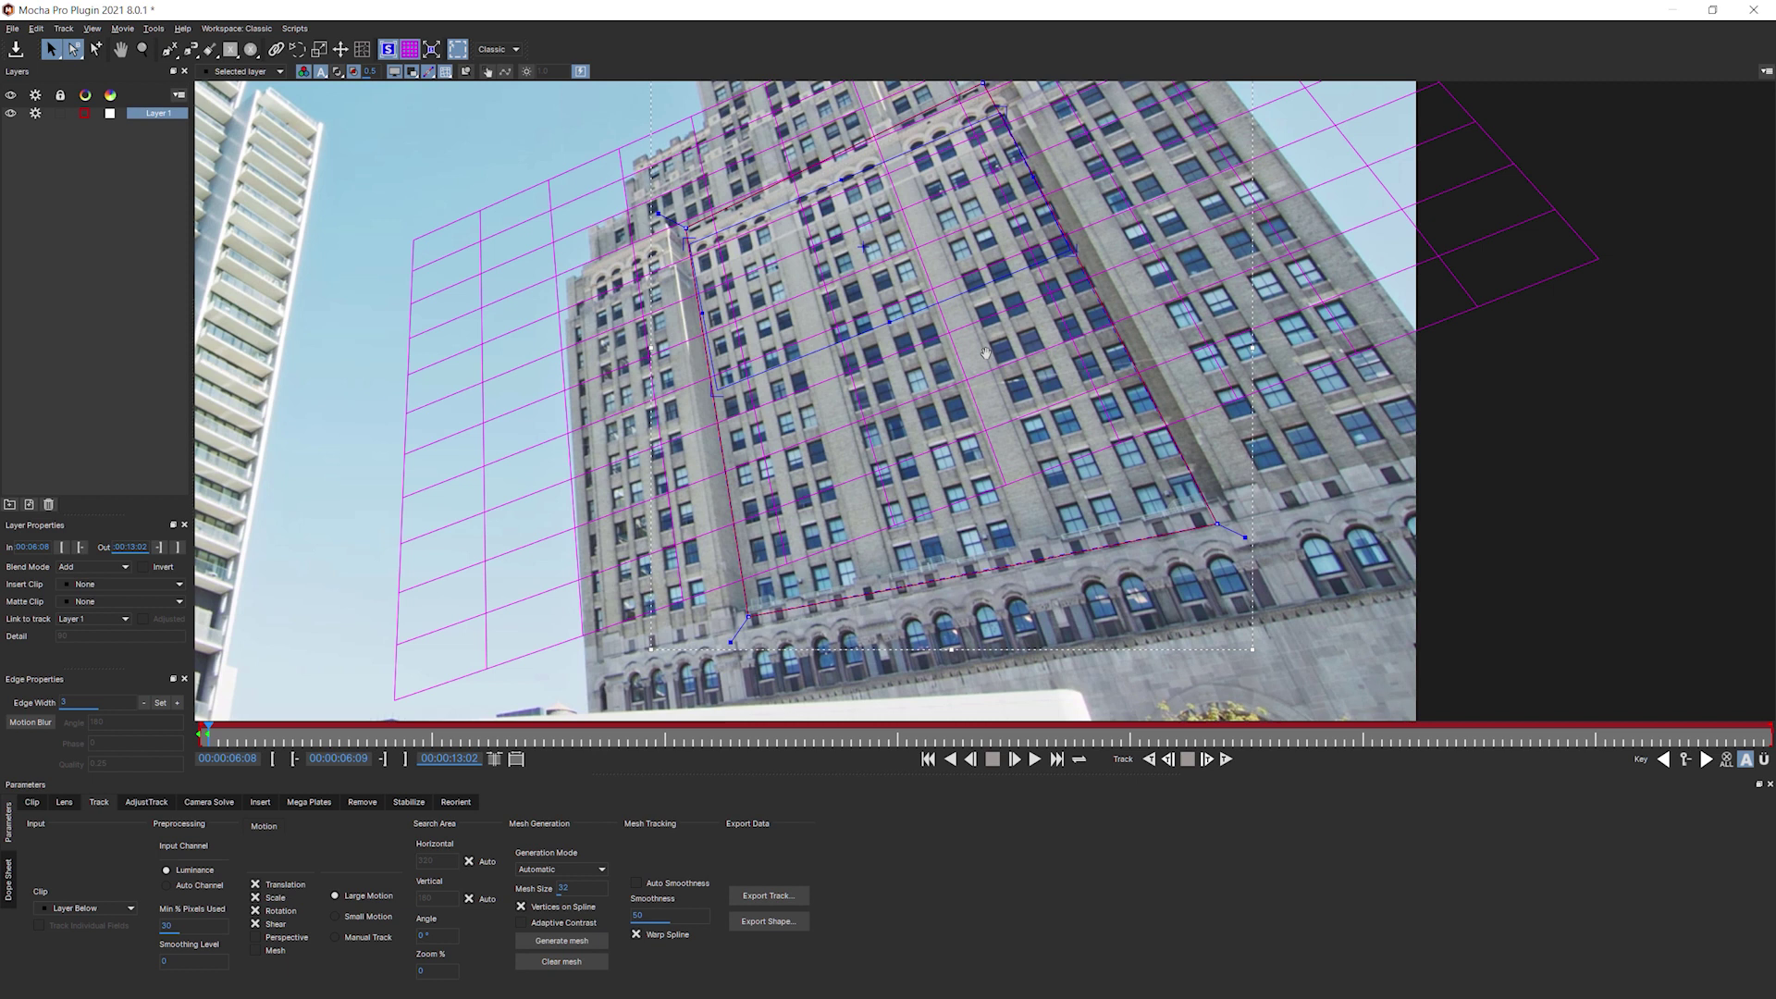
{"action": "left_click_drag", "start_coordinate": [986, 353], "coordinate": [1013, 484]}
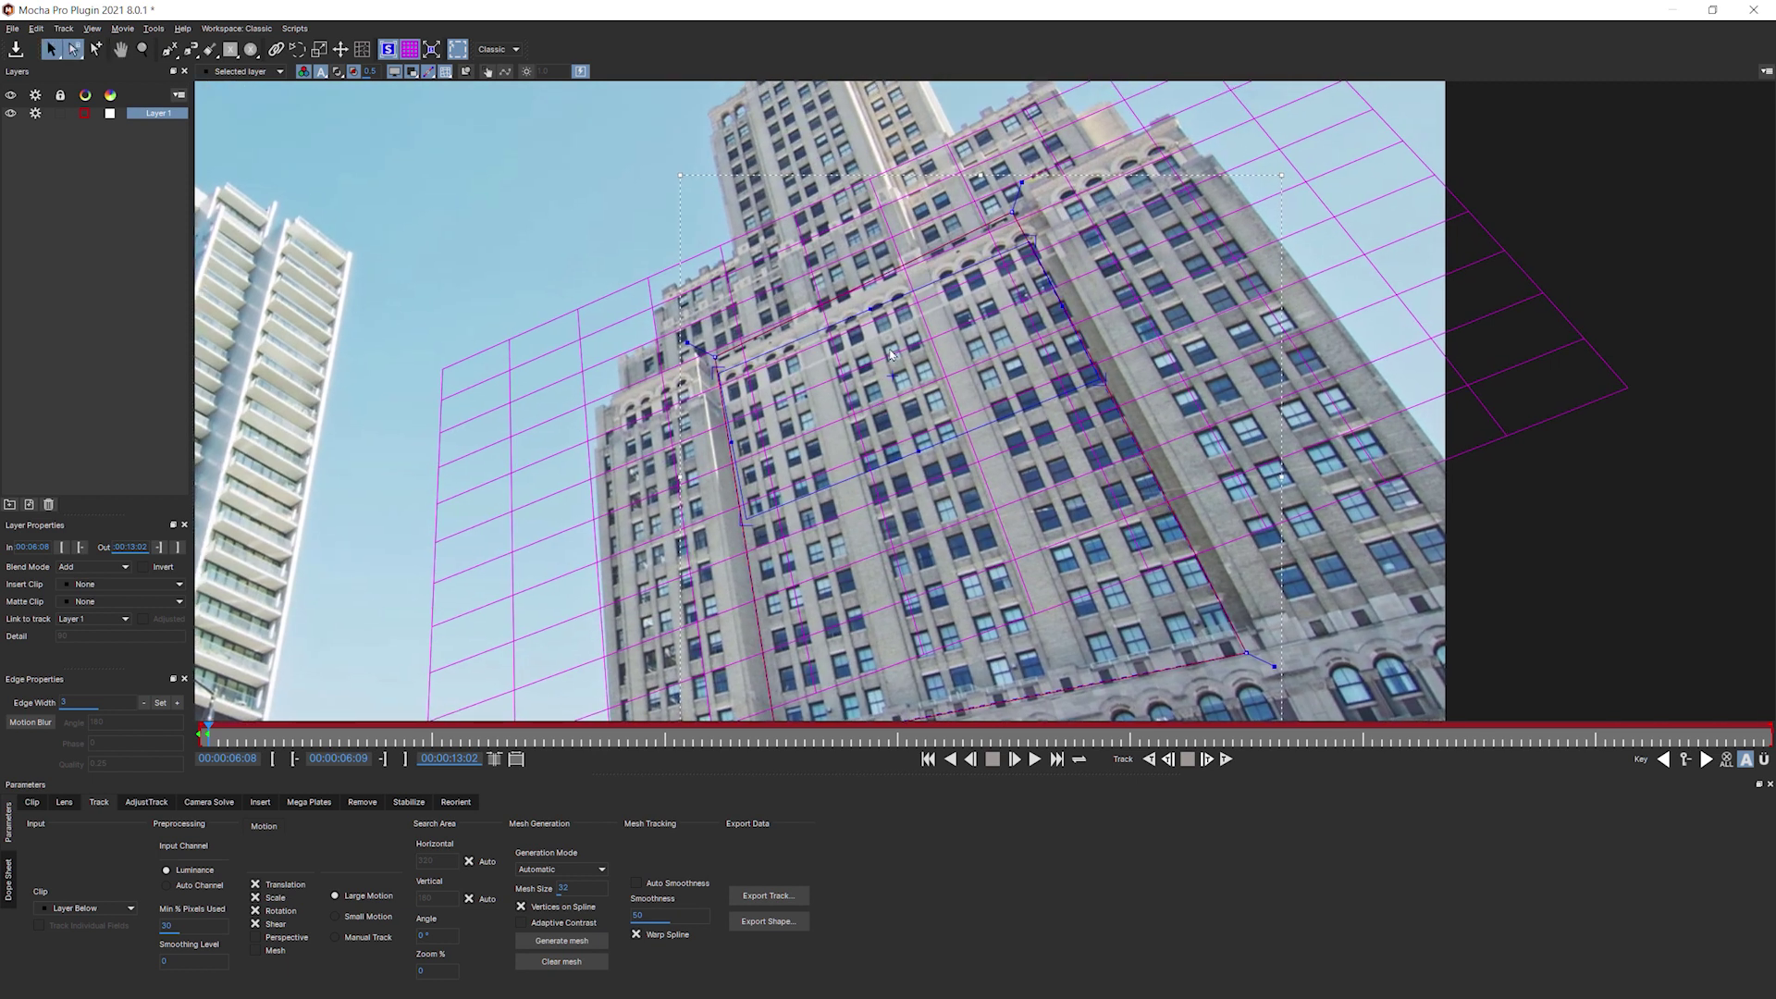
Copy the K1 distortion value from the Lens settings
{"action": "left_click", "coordinate": [63, 806]}
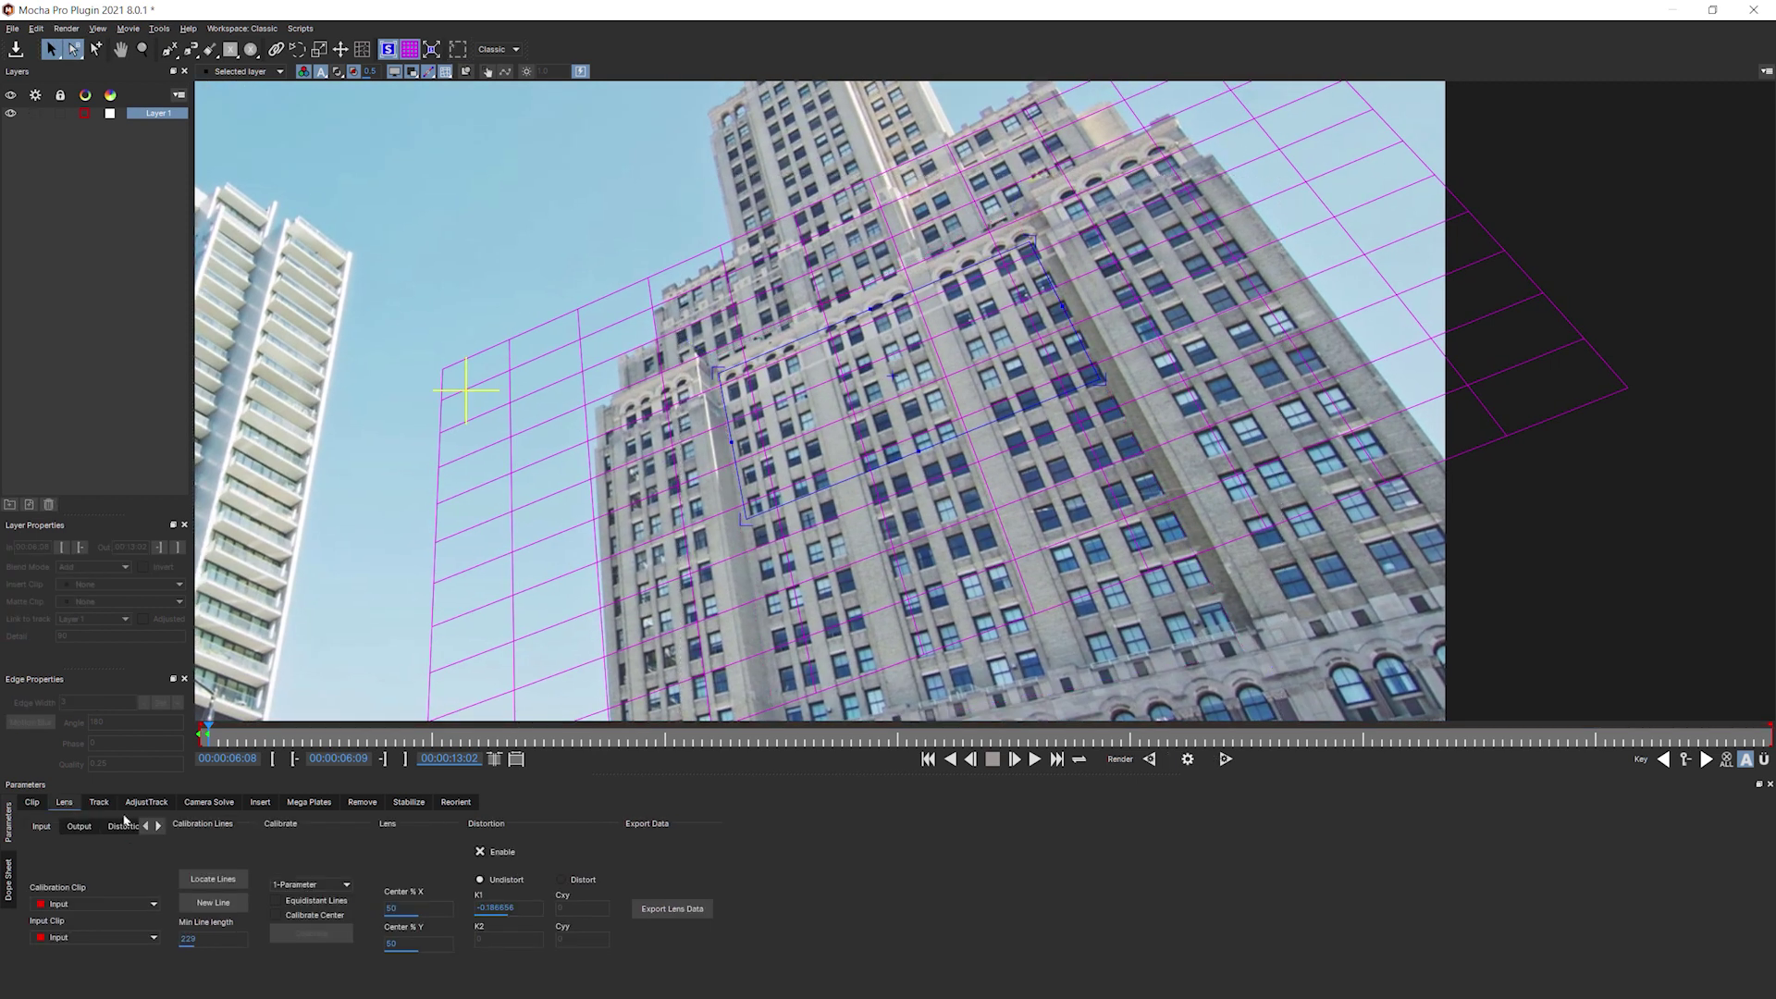
{"action": "left_click", "coordinate": [516, 907]}
{"action": "double_click", "coordinate": [517, 909]}
{"action": "key", "text": "ctrl+c"}
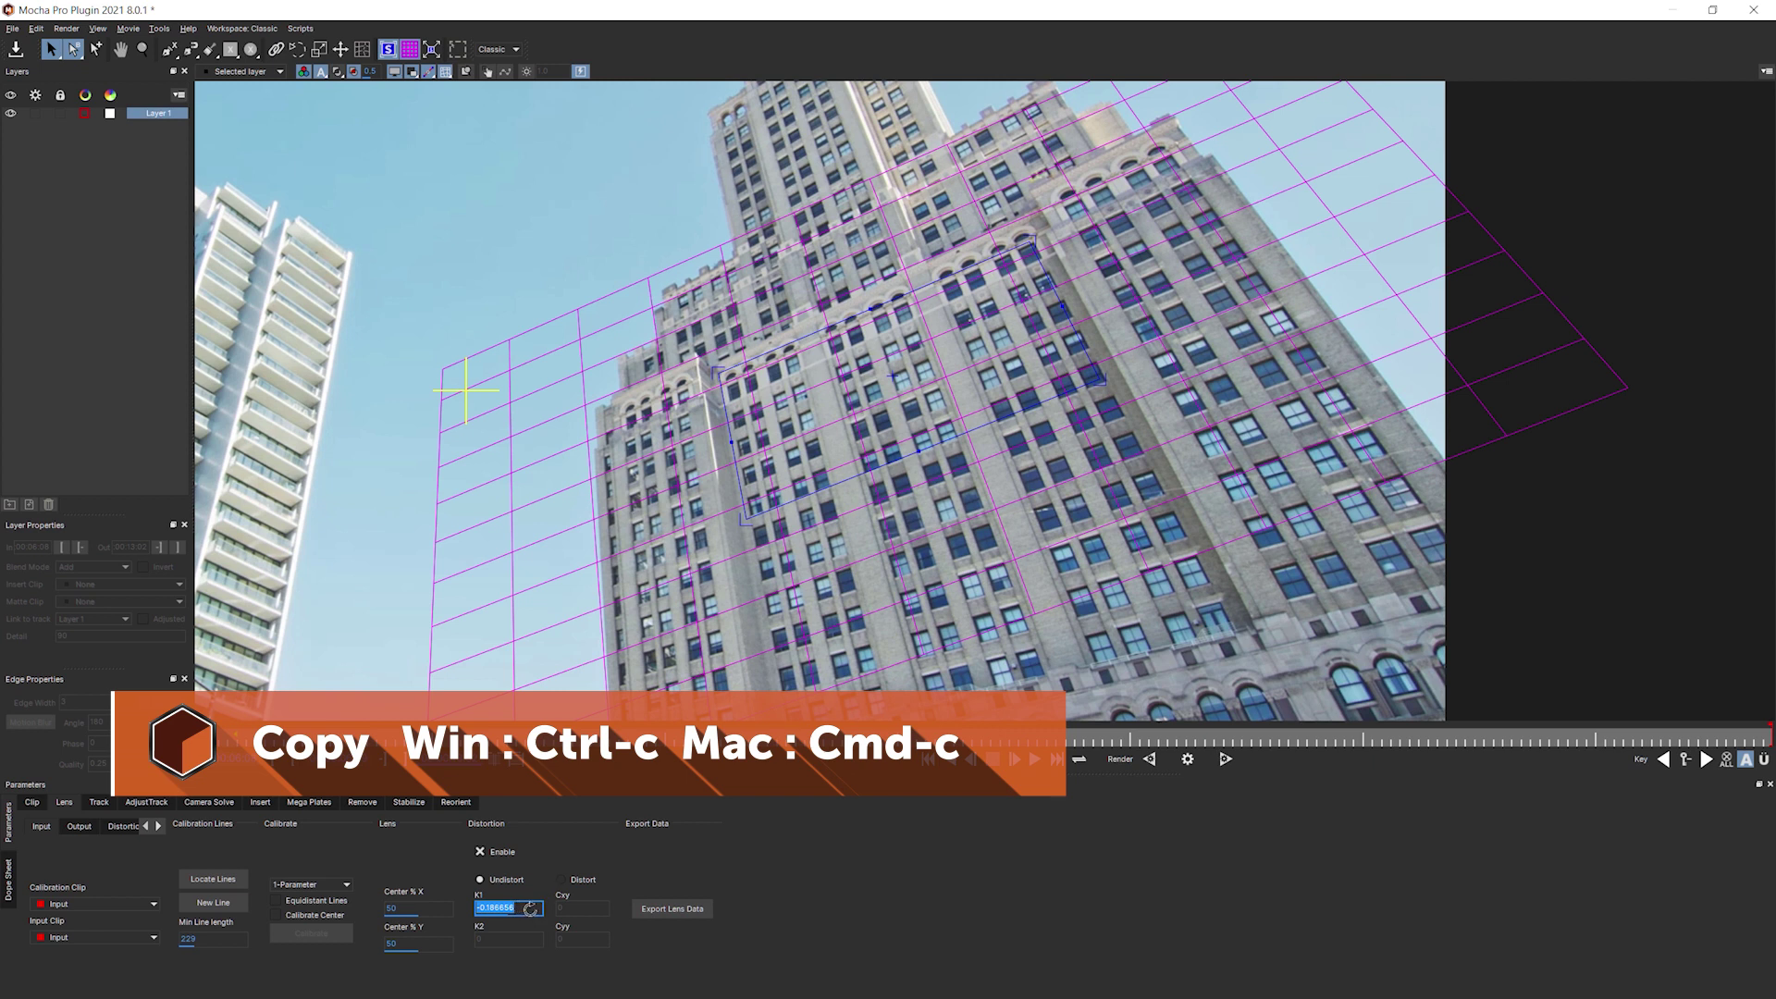
Scrub the K1 value to preview how the distortion bends the planar grid
{"action": "mouse_move", "coordinate": [518, 894]}
{"action": "left_mouse_down"}
{"action": "mouse_move", "coordinate": [482, 881]}
{"action": "mouse_move", "coordinate": [530, 888]}
{"action": "mouse_move", "coordinate": [481, 874]}
{"action": "left_mouse_up"}
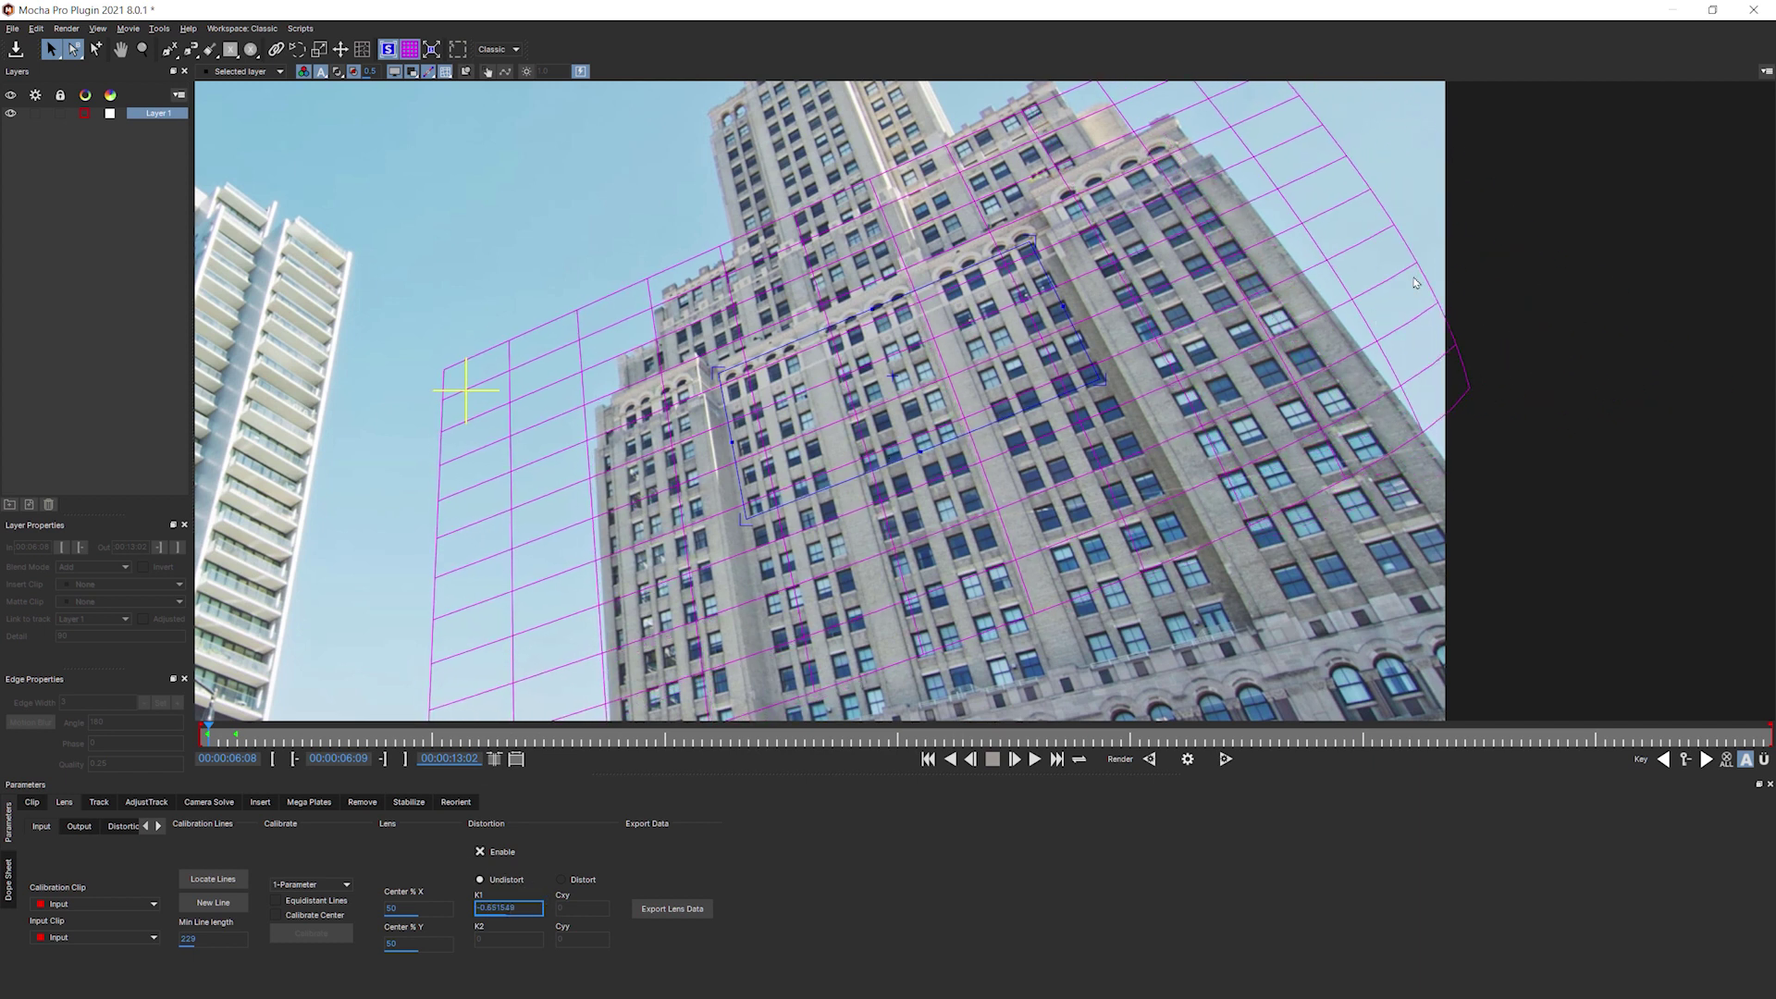
{"action": "mouse_move", "coordinate": [525, 919]}
{"action": "left_mouse_down"}
{"action": "mouse_move", "coordinate": [483, 942]}
{"action": "mouse_move", "coordinate": [571, 908]}
{"action": "mouse_move", "coordinate": [522, 930]}
{"action": "mouse_move", "coordinate": [513, 917]}
{"action": "left_mouse_up"}
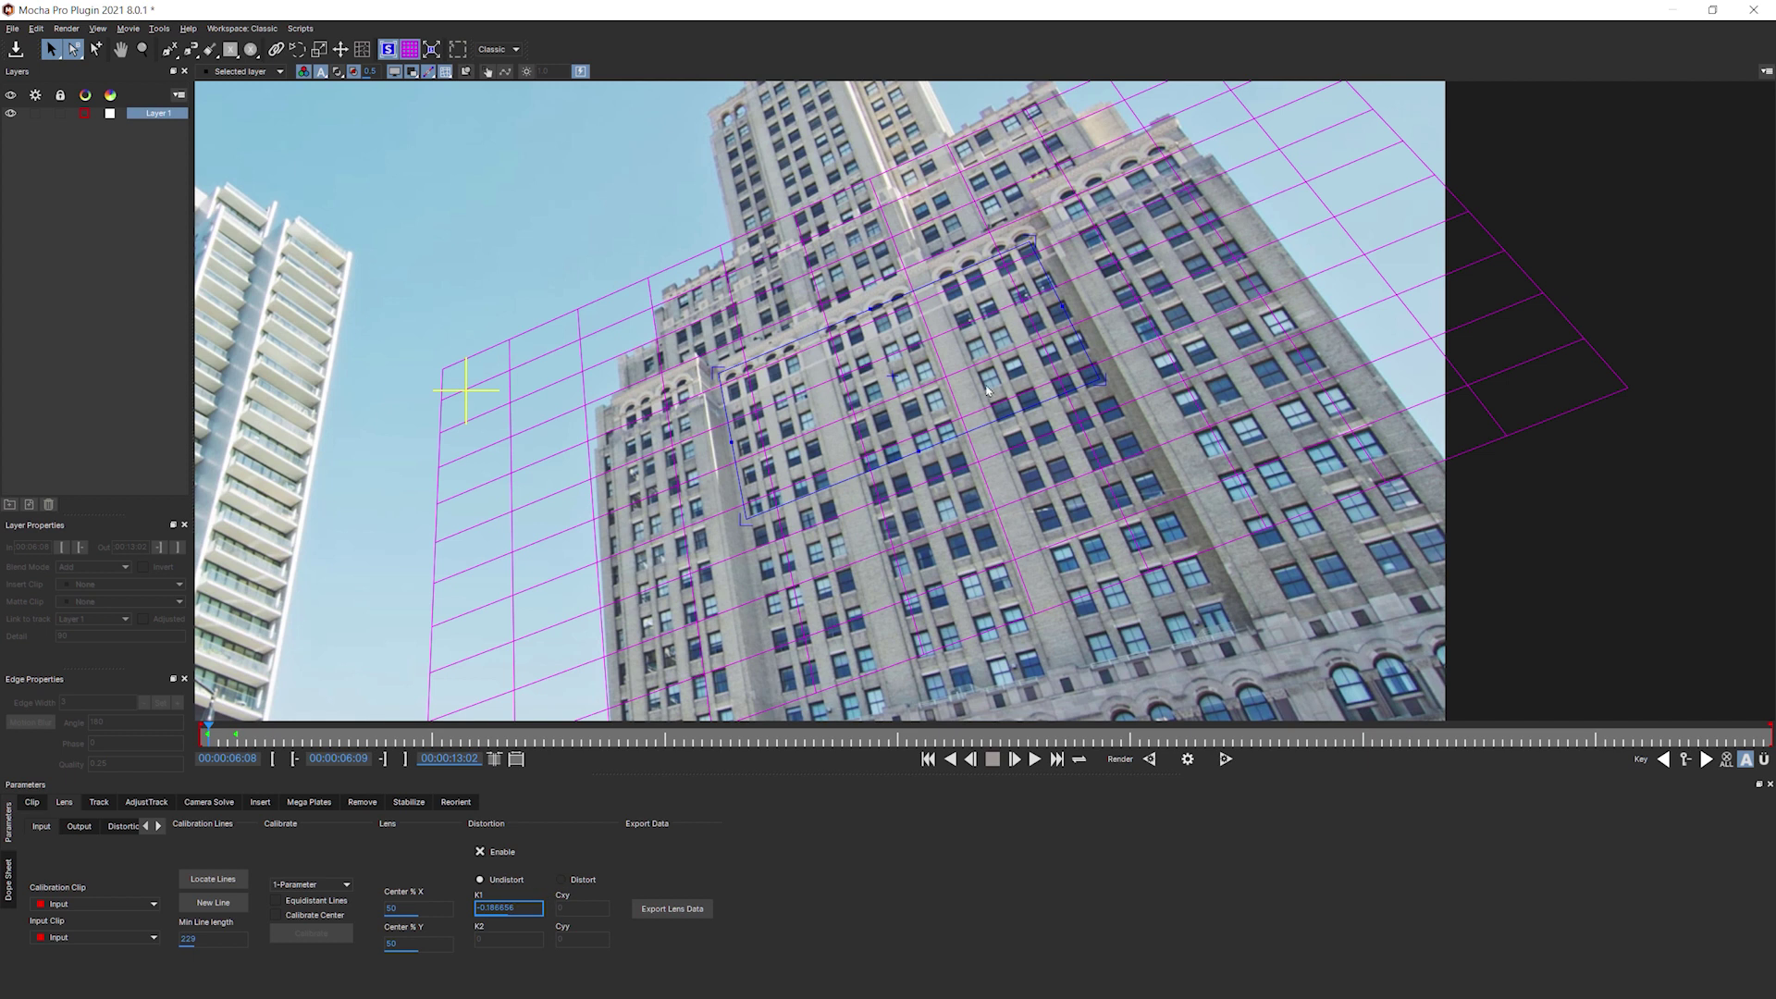
Delete all keyframes on the RadialK1 value, confirm, and return to the Track settings
{"action": "left_click", "coordinate": [1729, 760]}
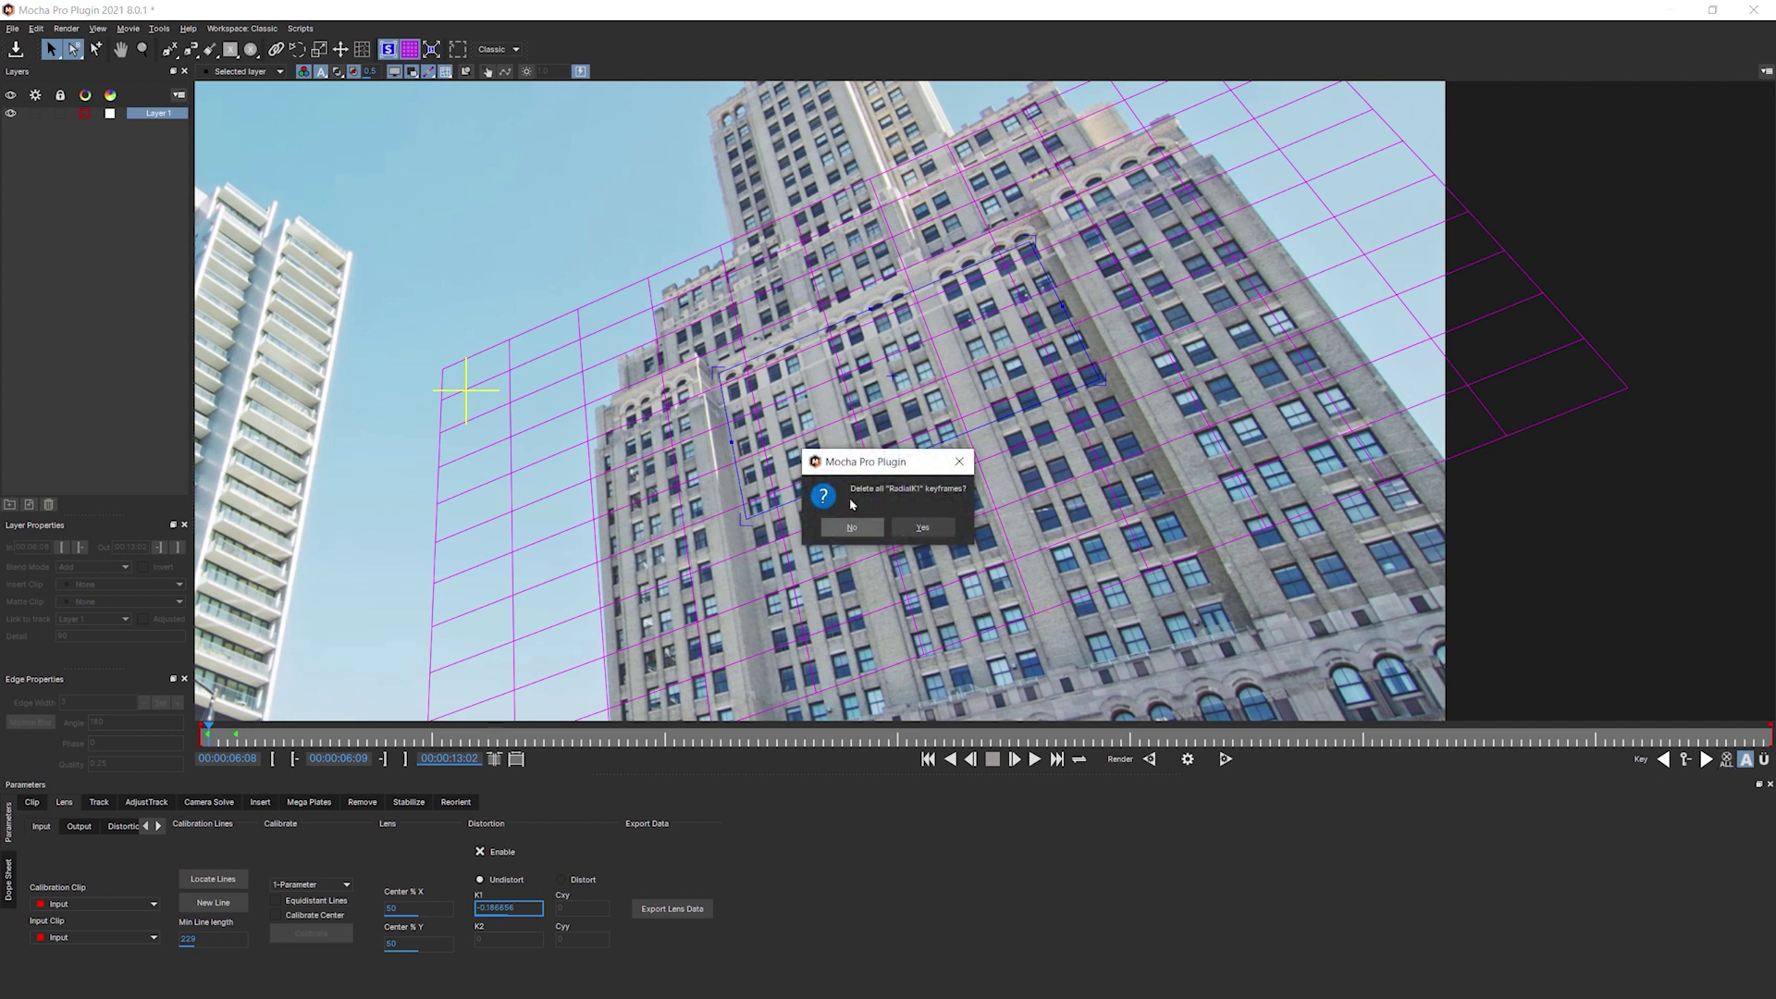
{"action": "left_click", "coordinate": [852, 527]}
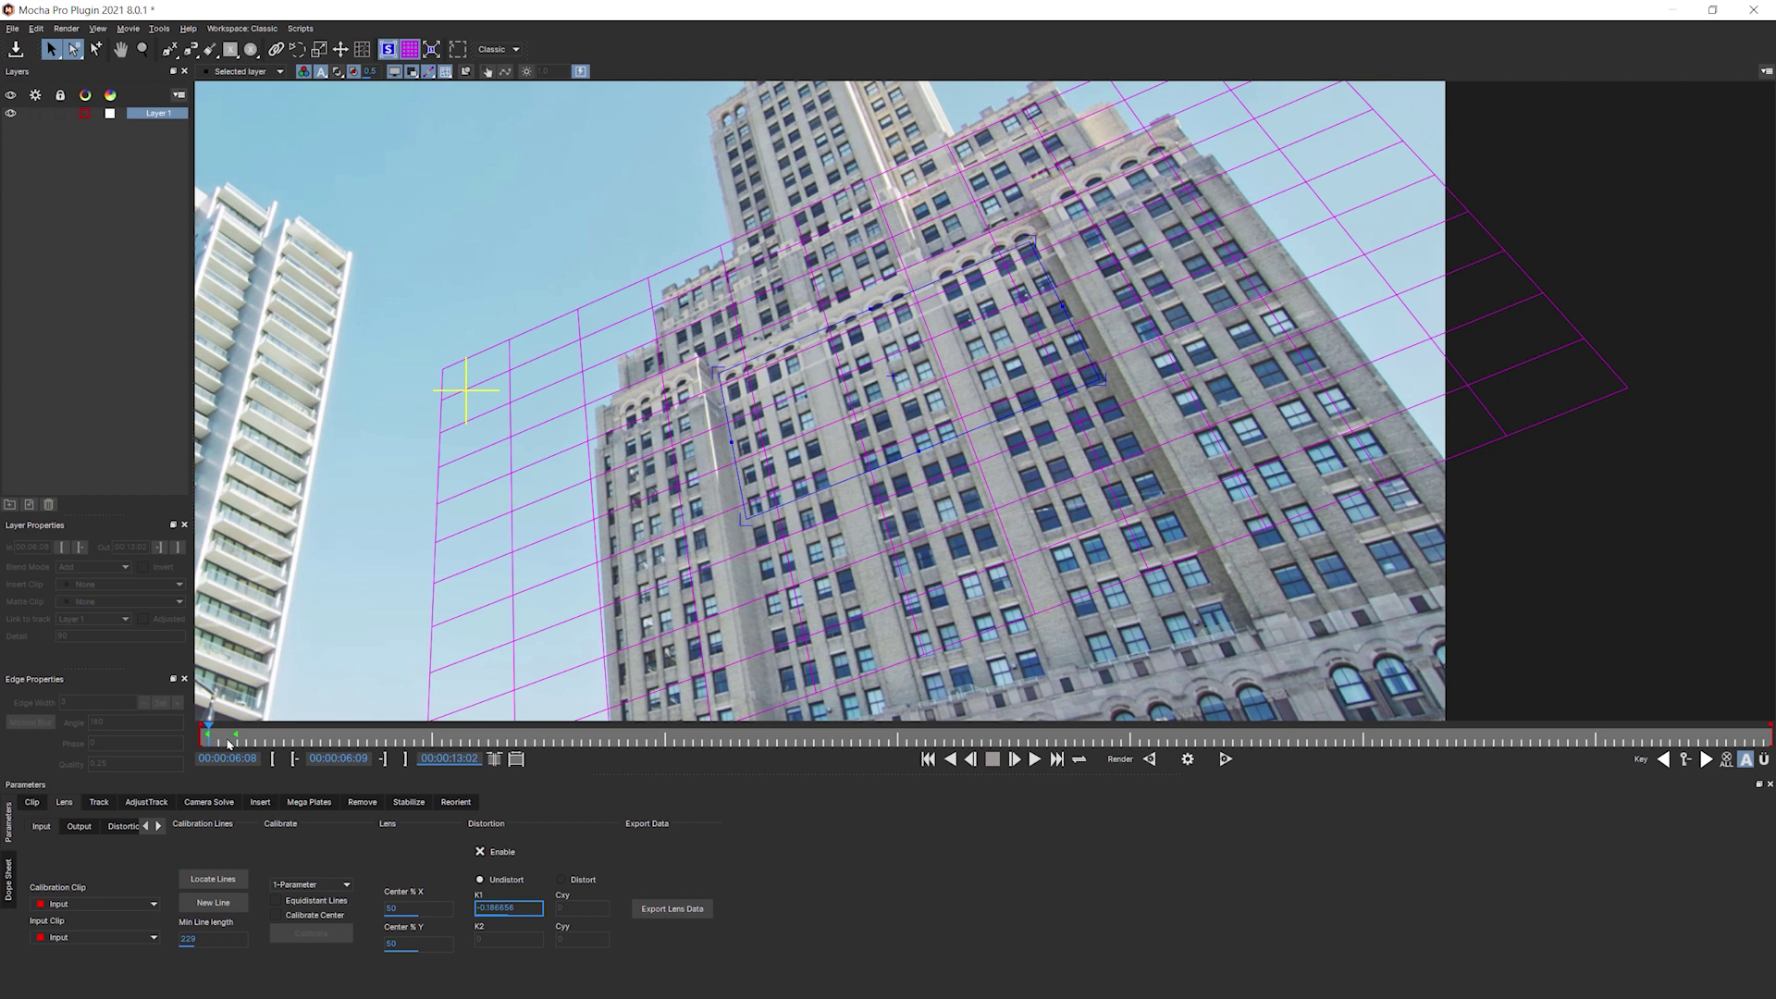
{"action": "left_click", "coordinate": [1728, 761]}
{"action": "left_click", "coordinate": [1727, 760]}
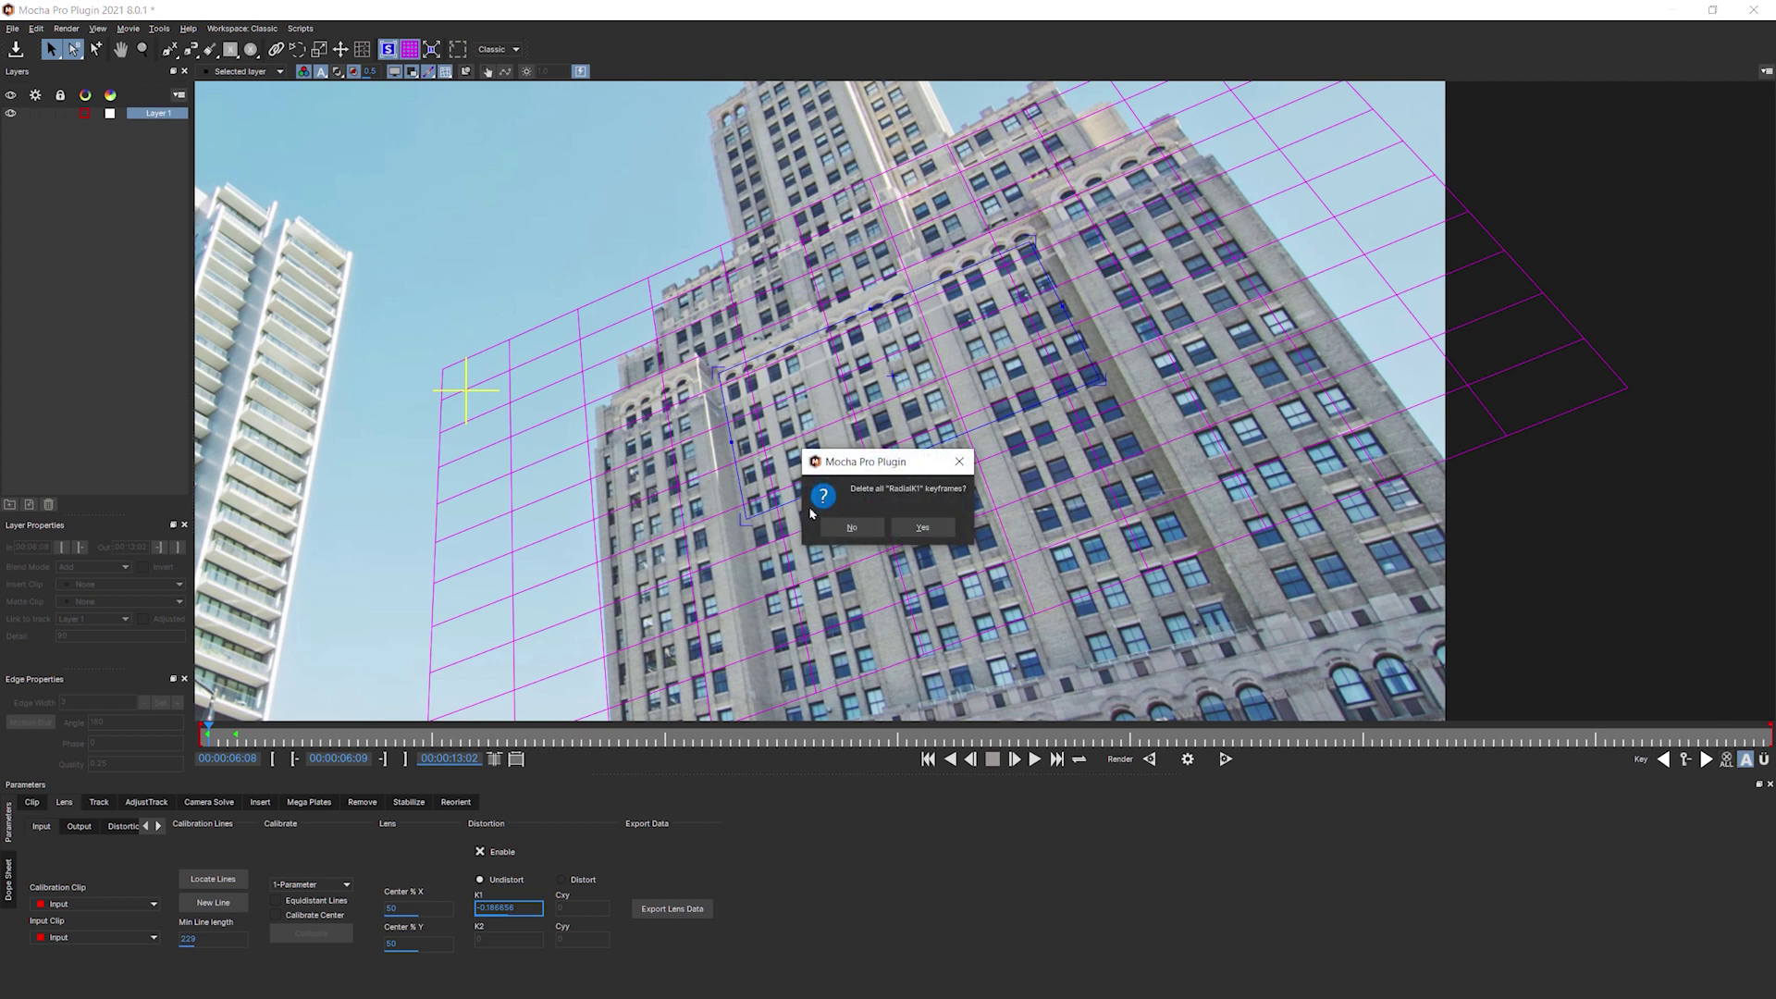
{"action": "left_click", "coordinate": [932, 528]}
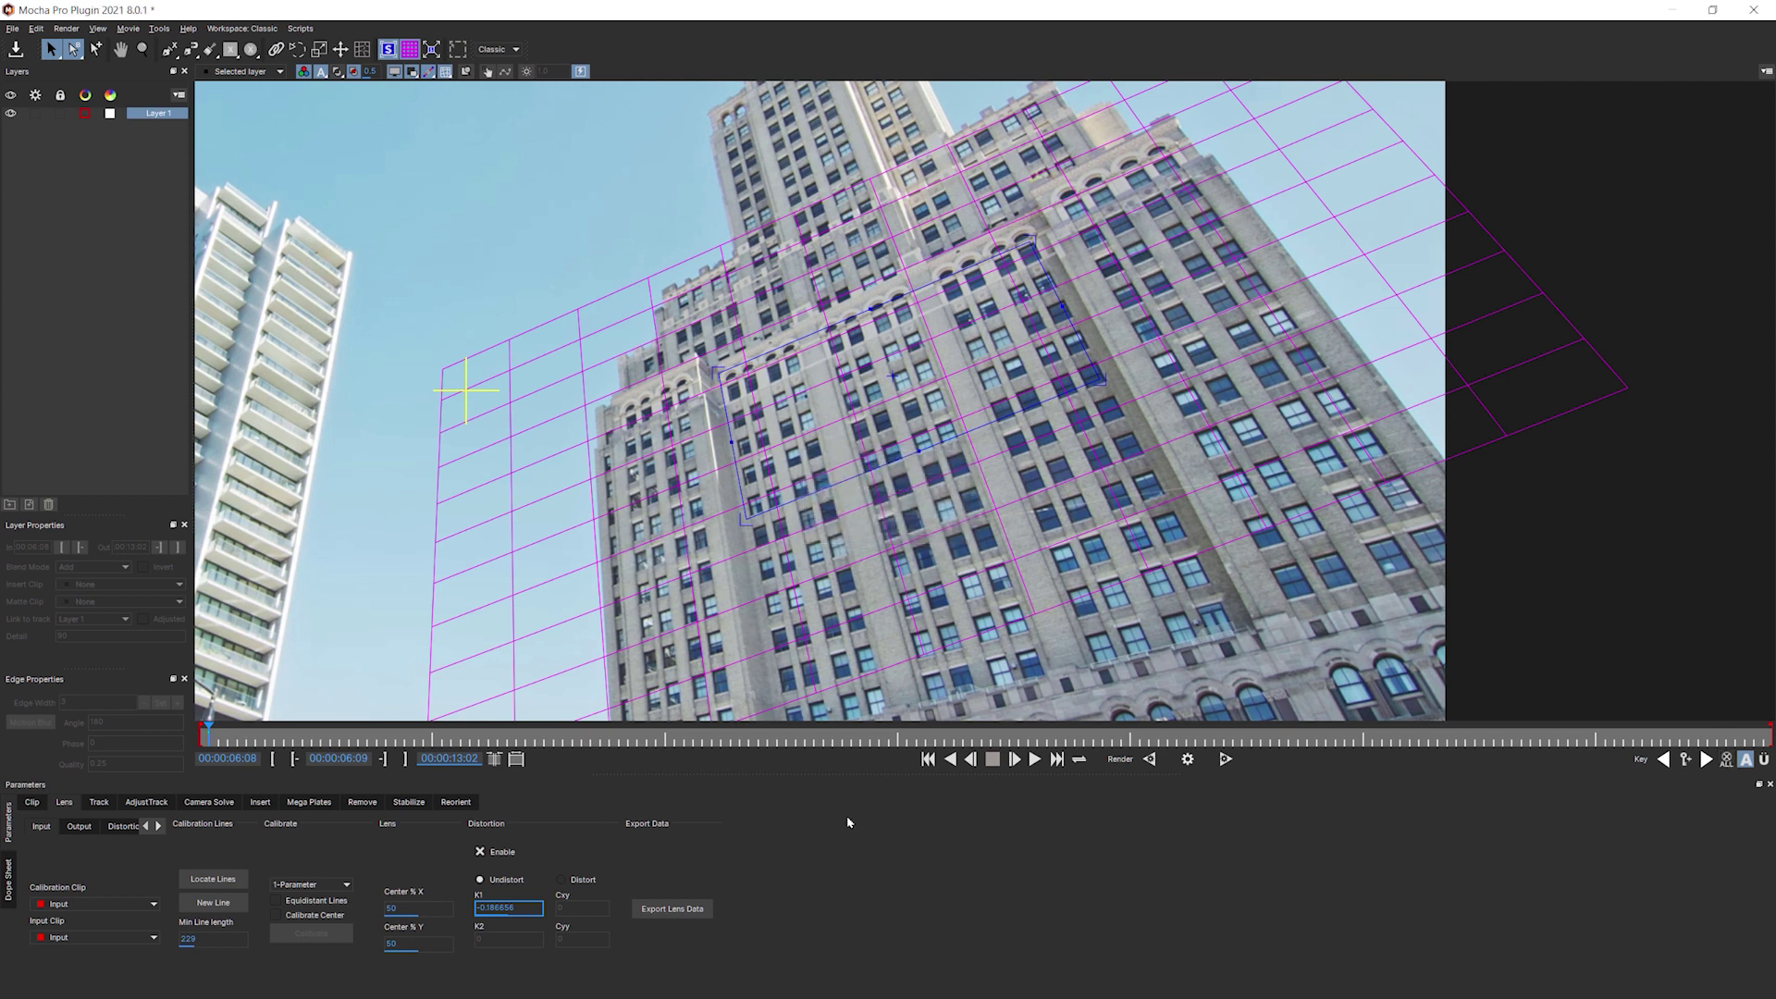
{"action": "left_click", "coordinate": [102, 804]}
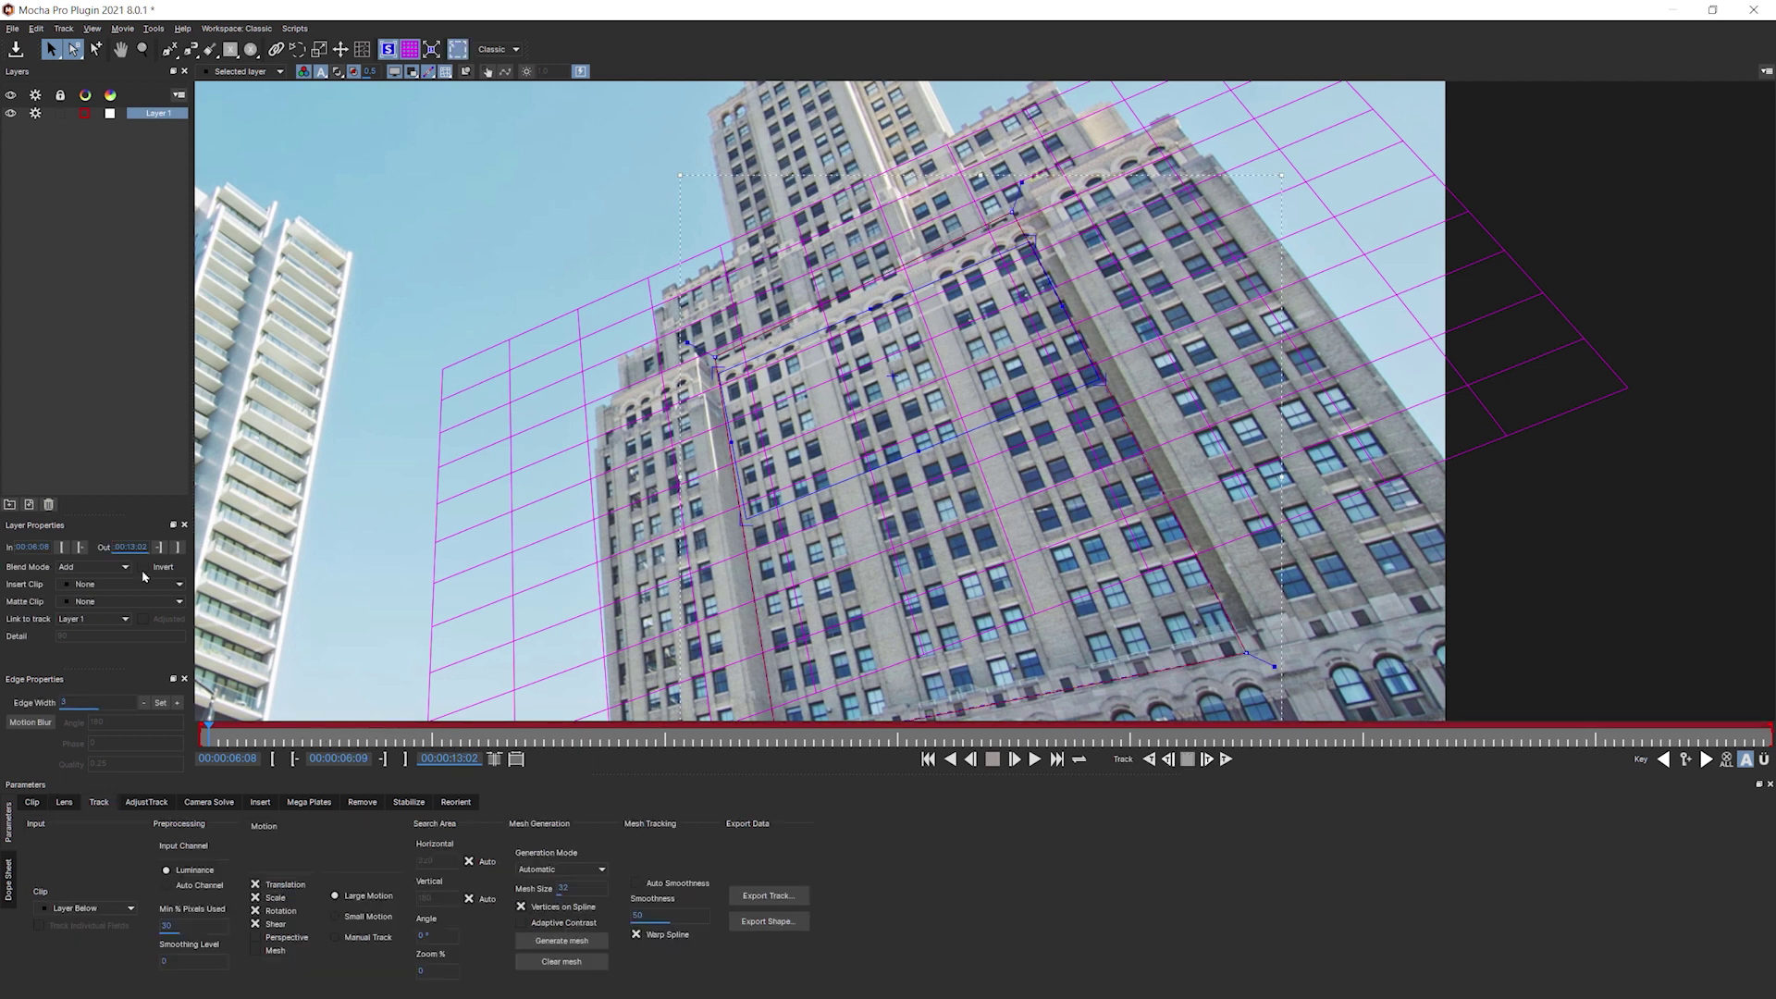
Track the facade forward with perspective motion enabled and play back to review the track
{"action": "left_click", "coordinate": [259, 937]}
{"action": "left_click", "coordinate": [1149, 759]}
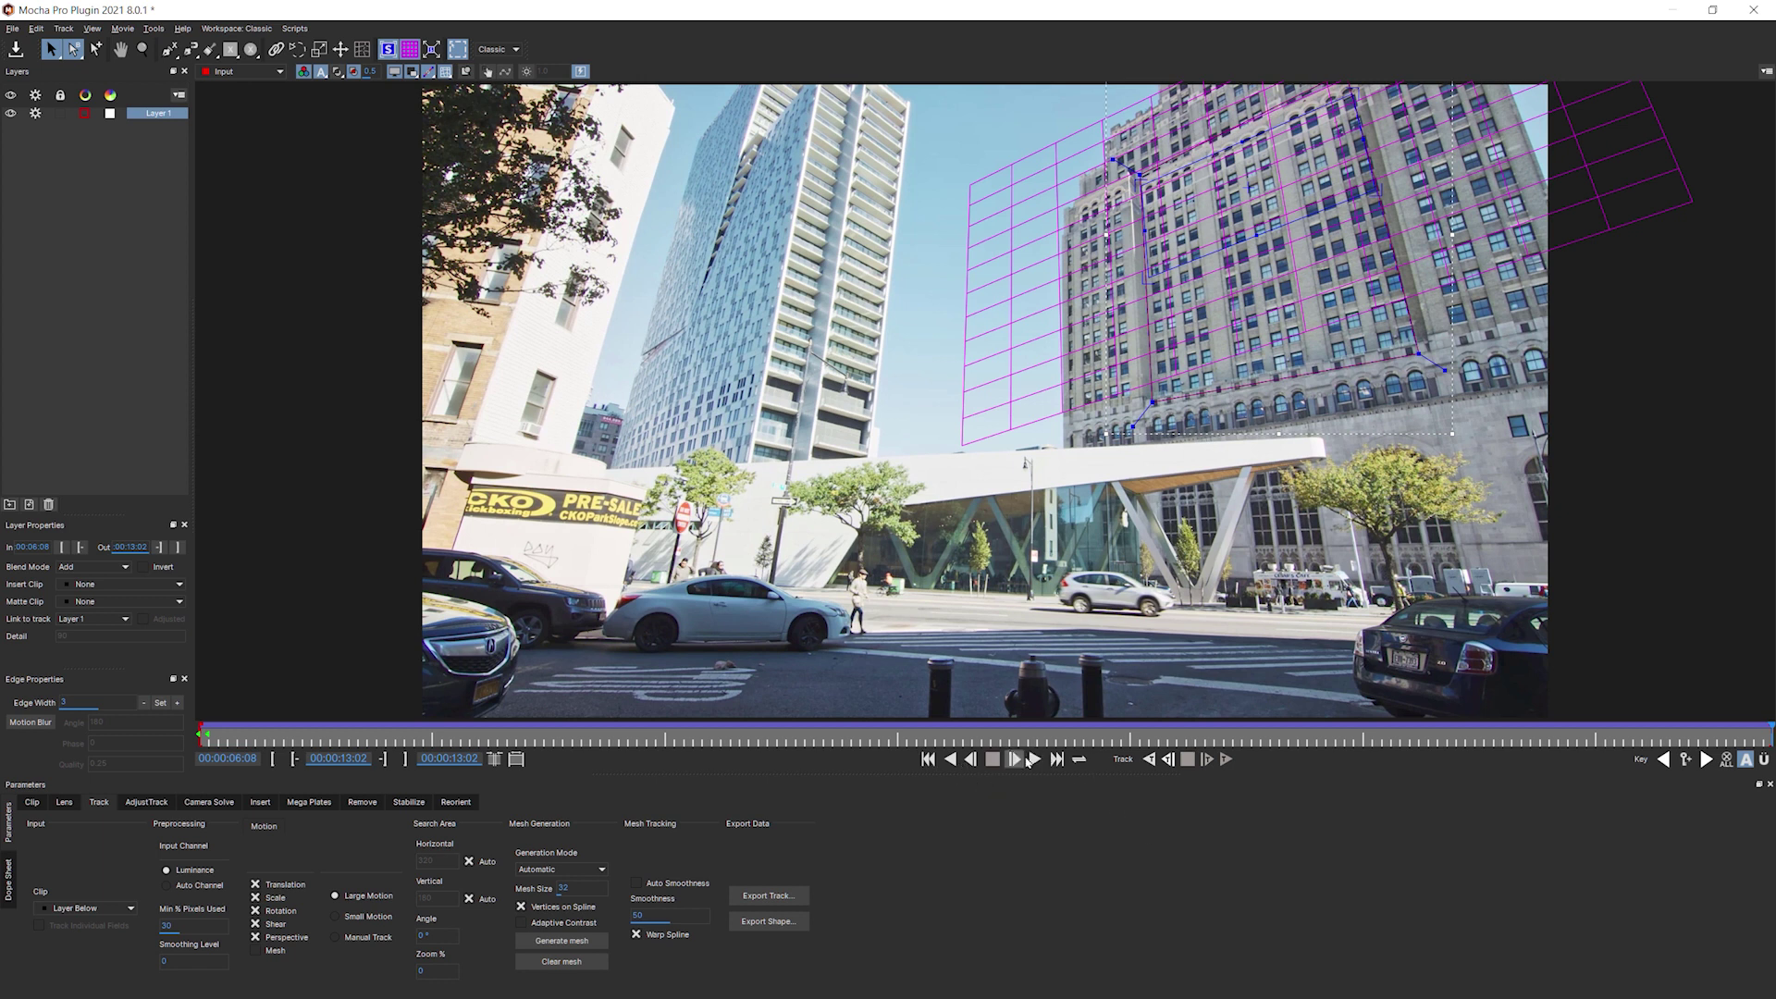
{"action": "left_click", "coordinate": [1031, 761]}
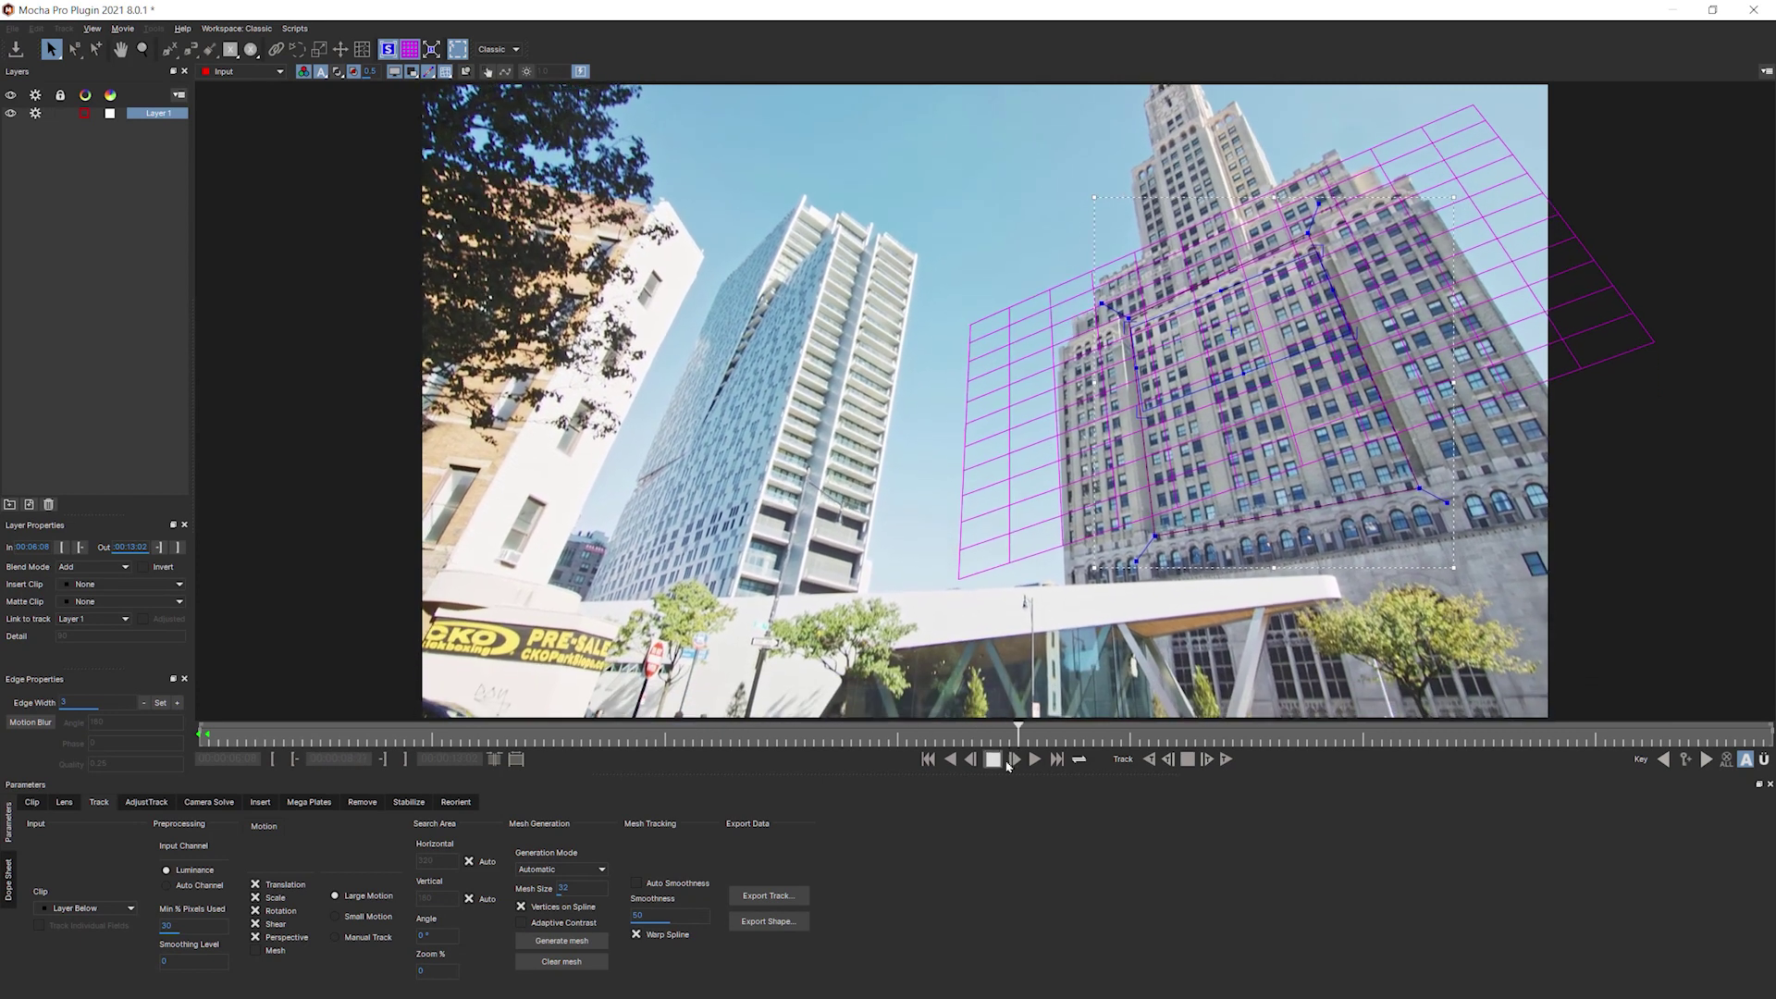
{"action": "left_click", "coordinate": [1007, 764]}
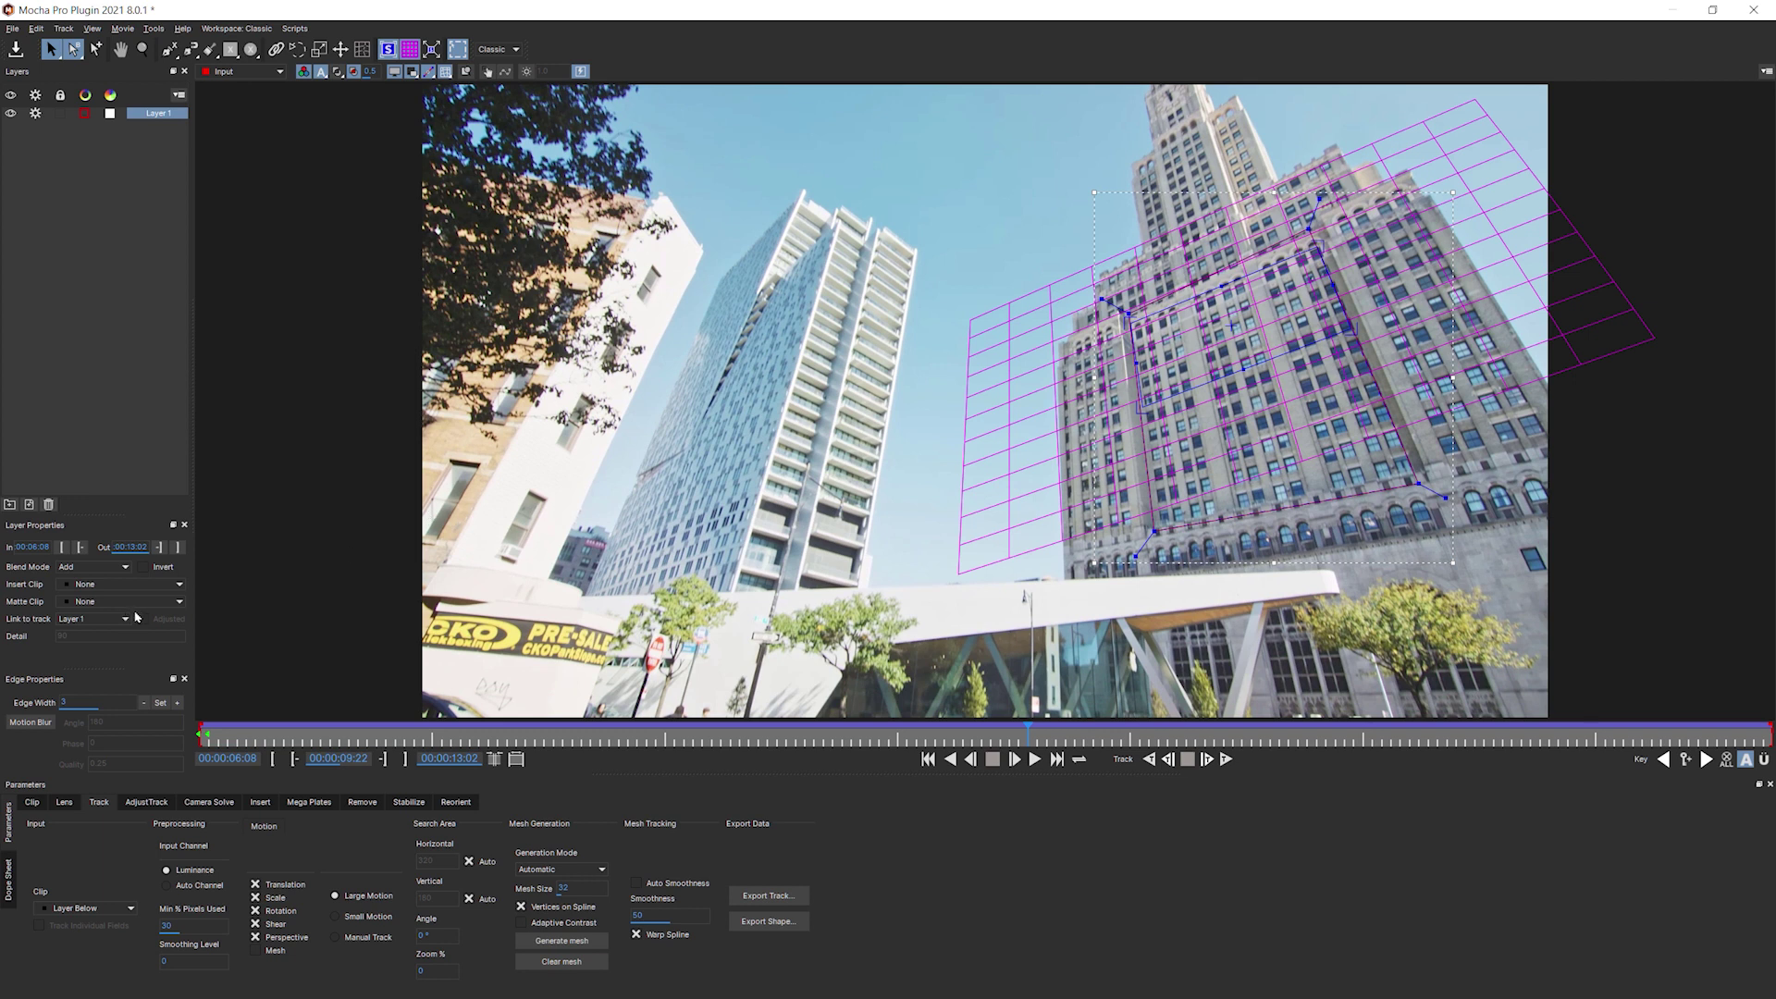
Insert the Logo clip onto the tracked surface and play and scrub to review it
{"action": "left_click", "coordinate": [92, 585]}
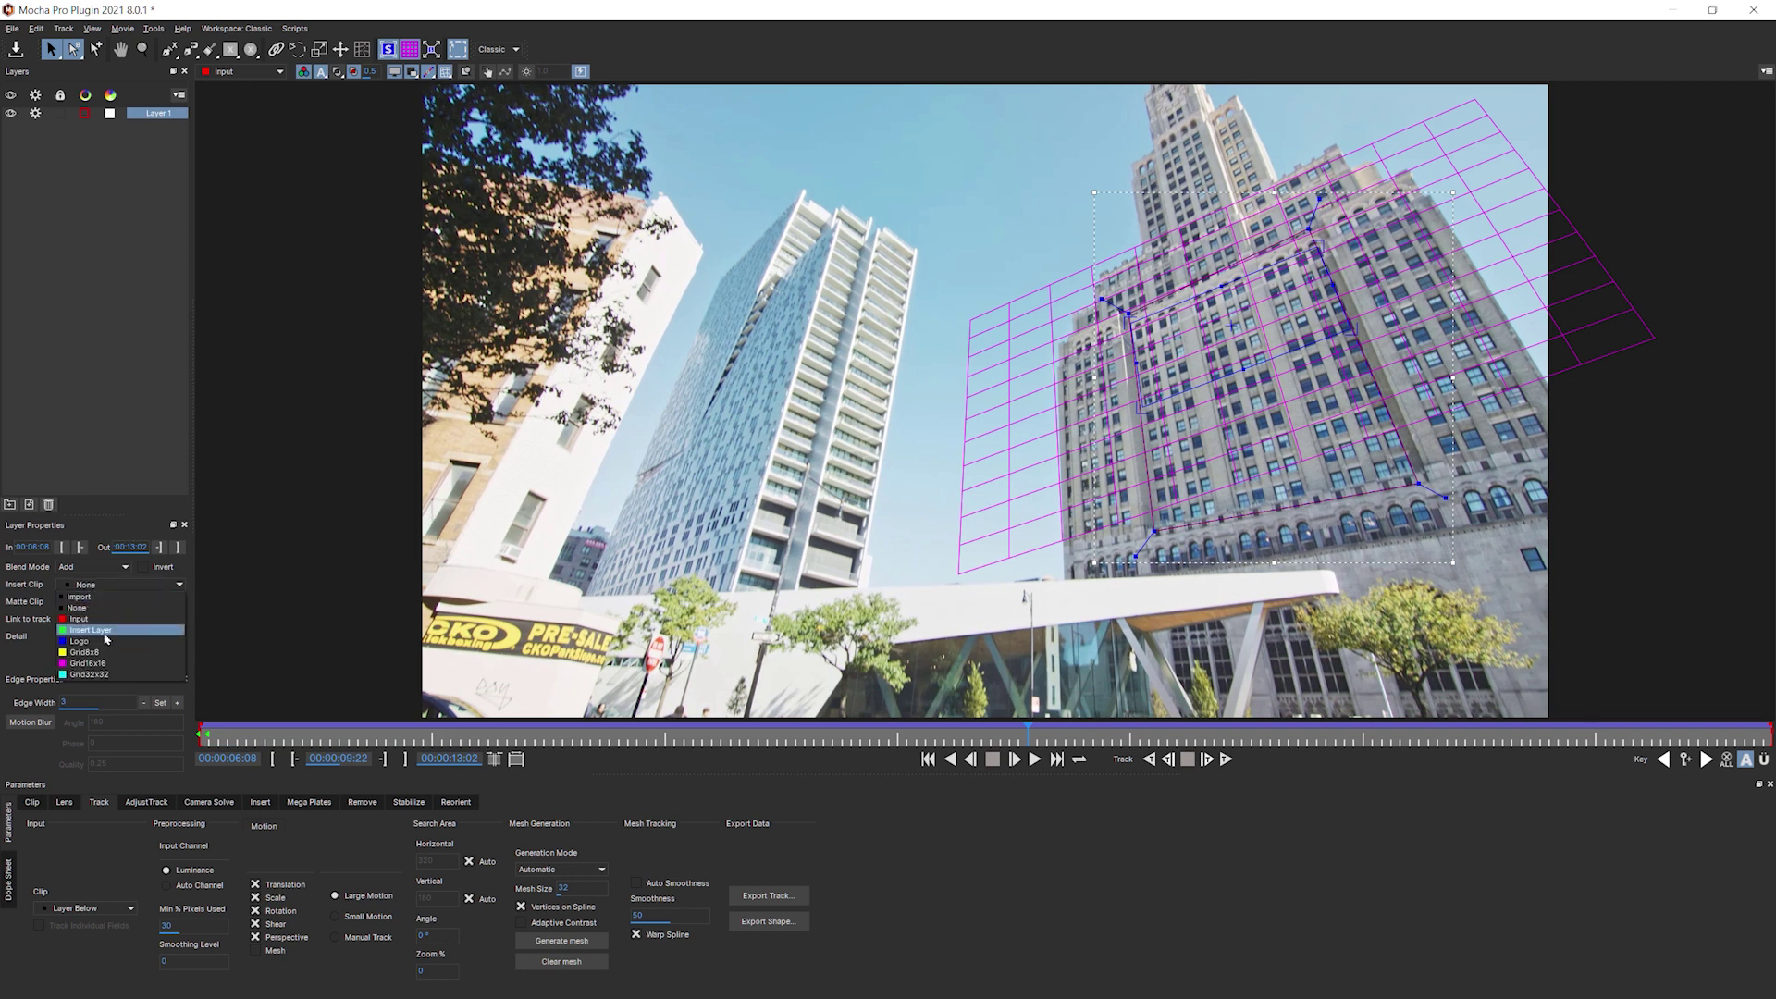
{"action": "left_click", "coordinate": [111, 645]}
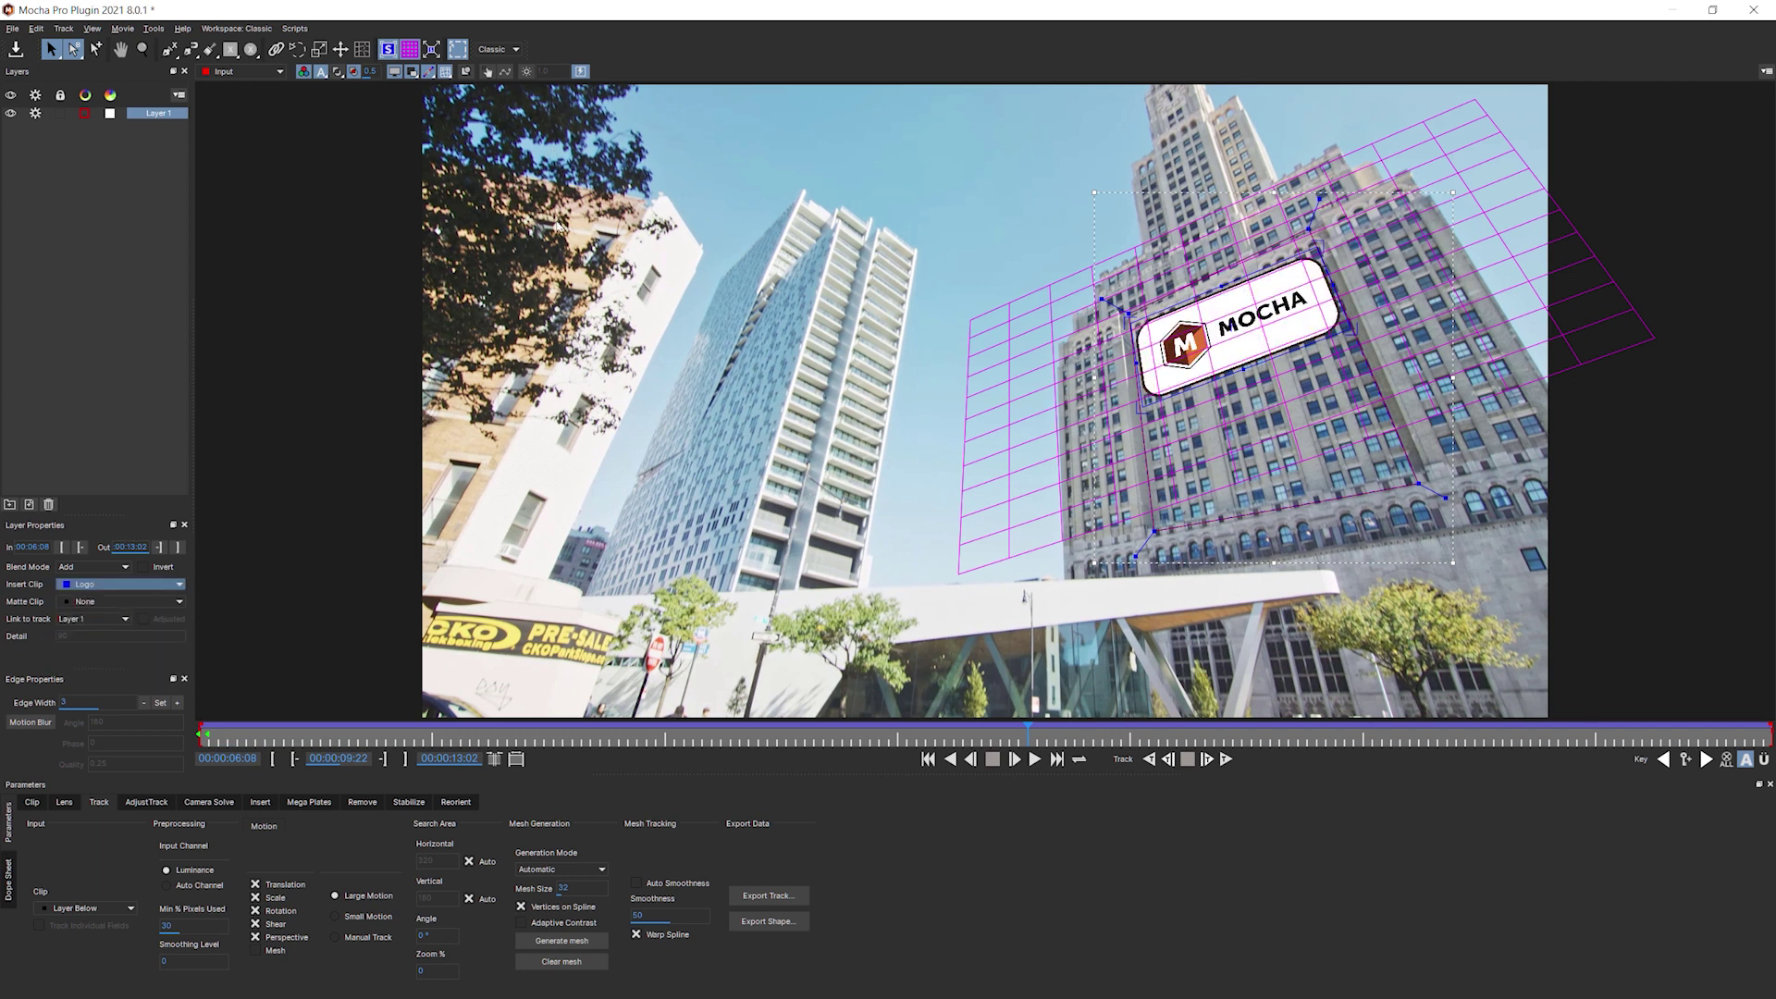
{"action": "left_click", "coordinate": [1013, 759]}
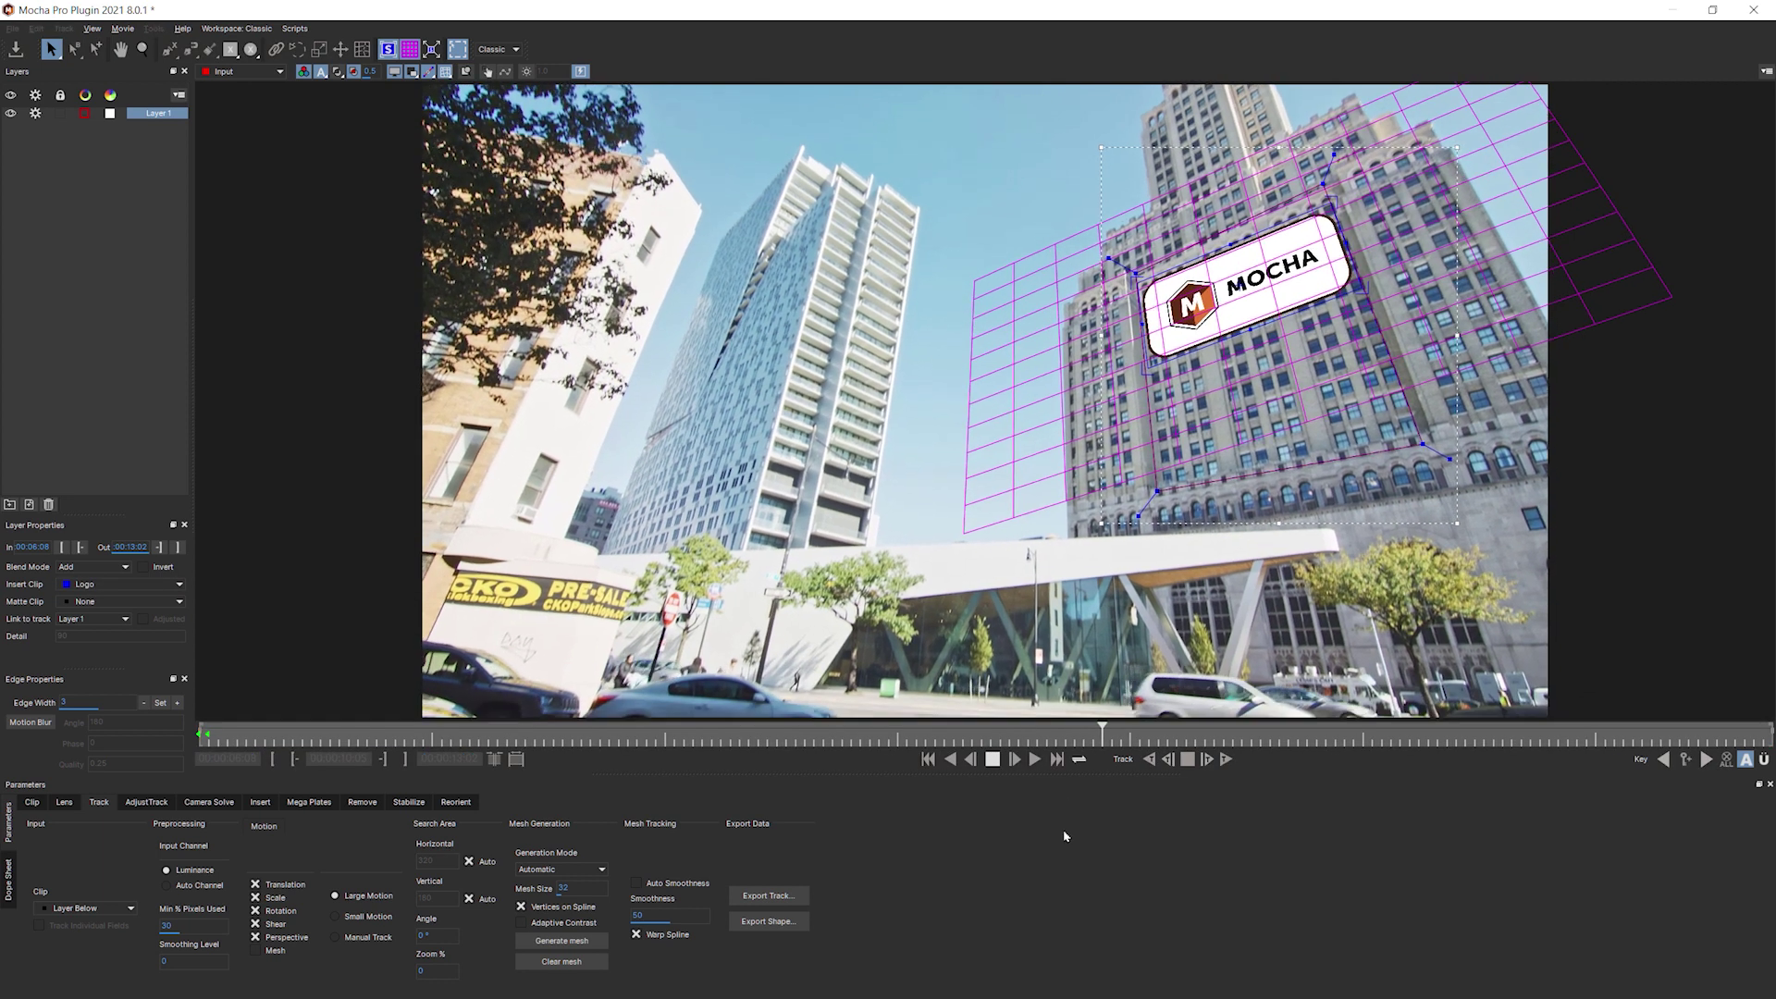
{"action": "left_click", "coordinate": [993, 760]}
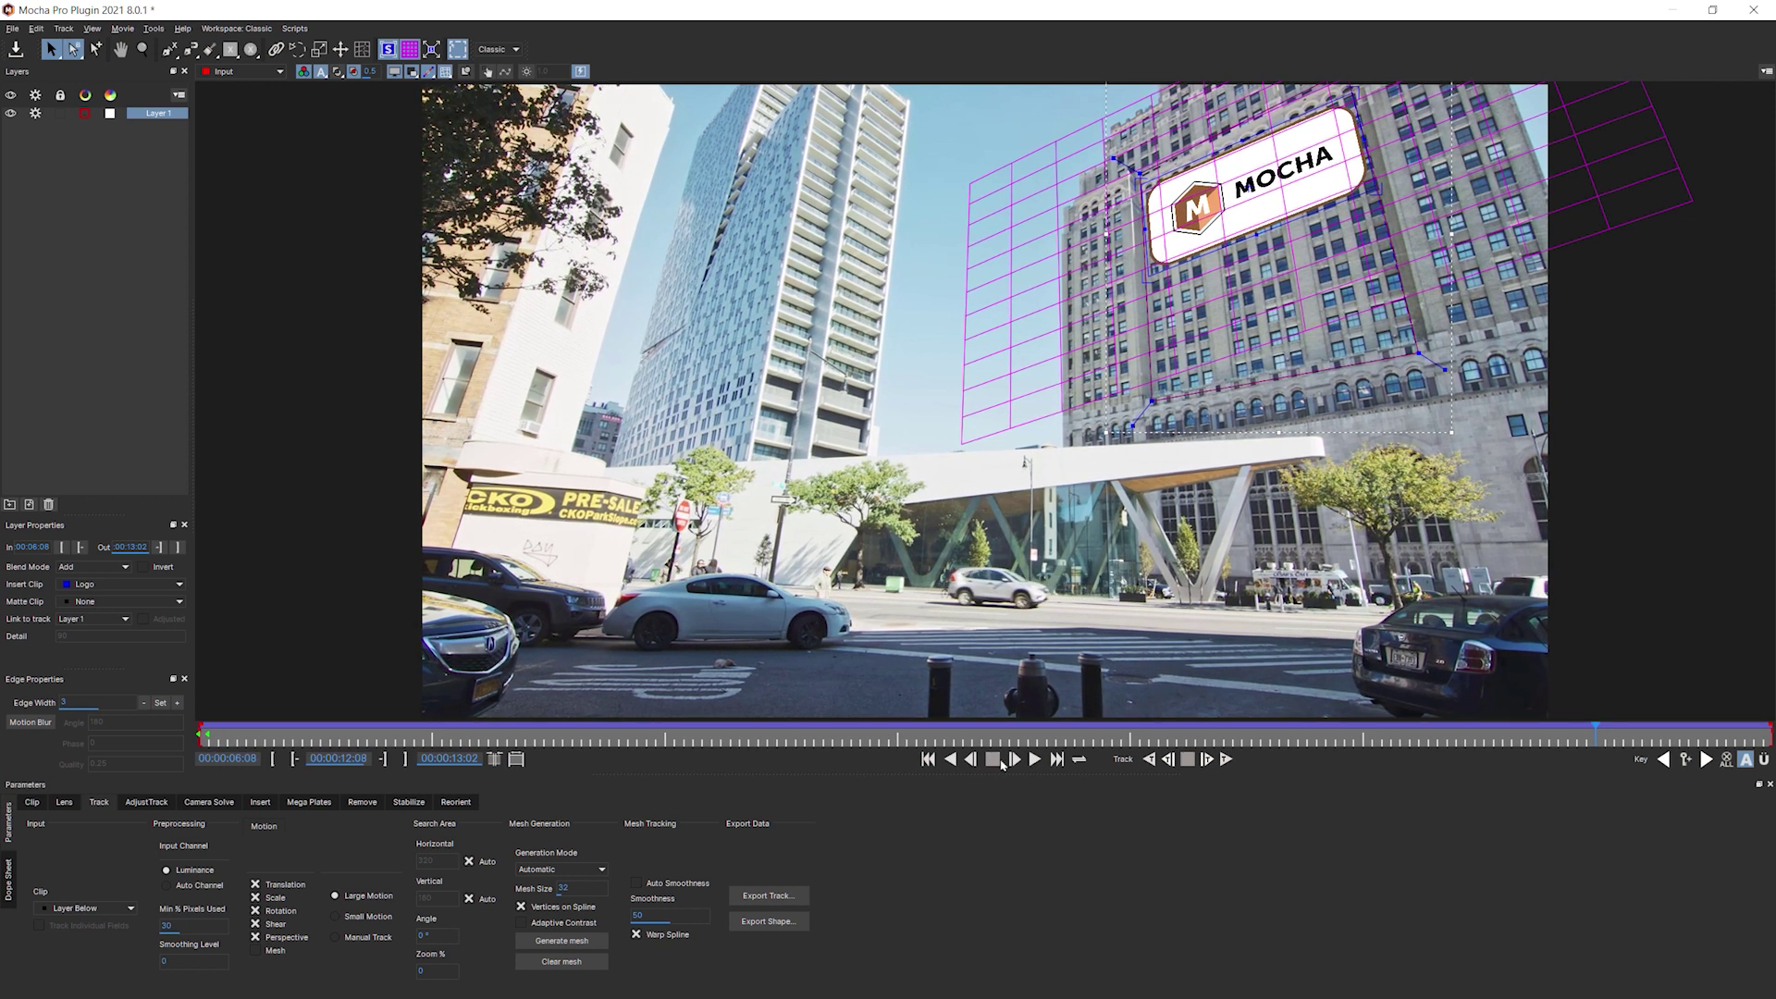
{"action": "left_click_drag", "start_coordinate": [1395, 739], "coordinate": [936, 740]}
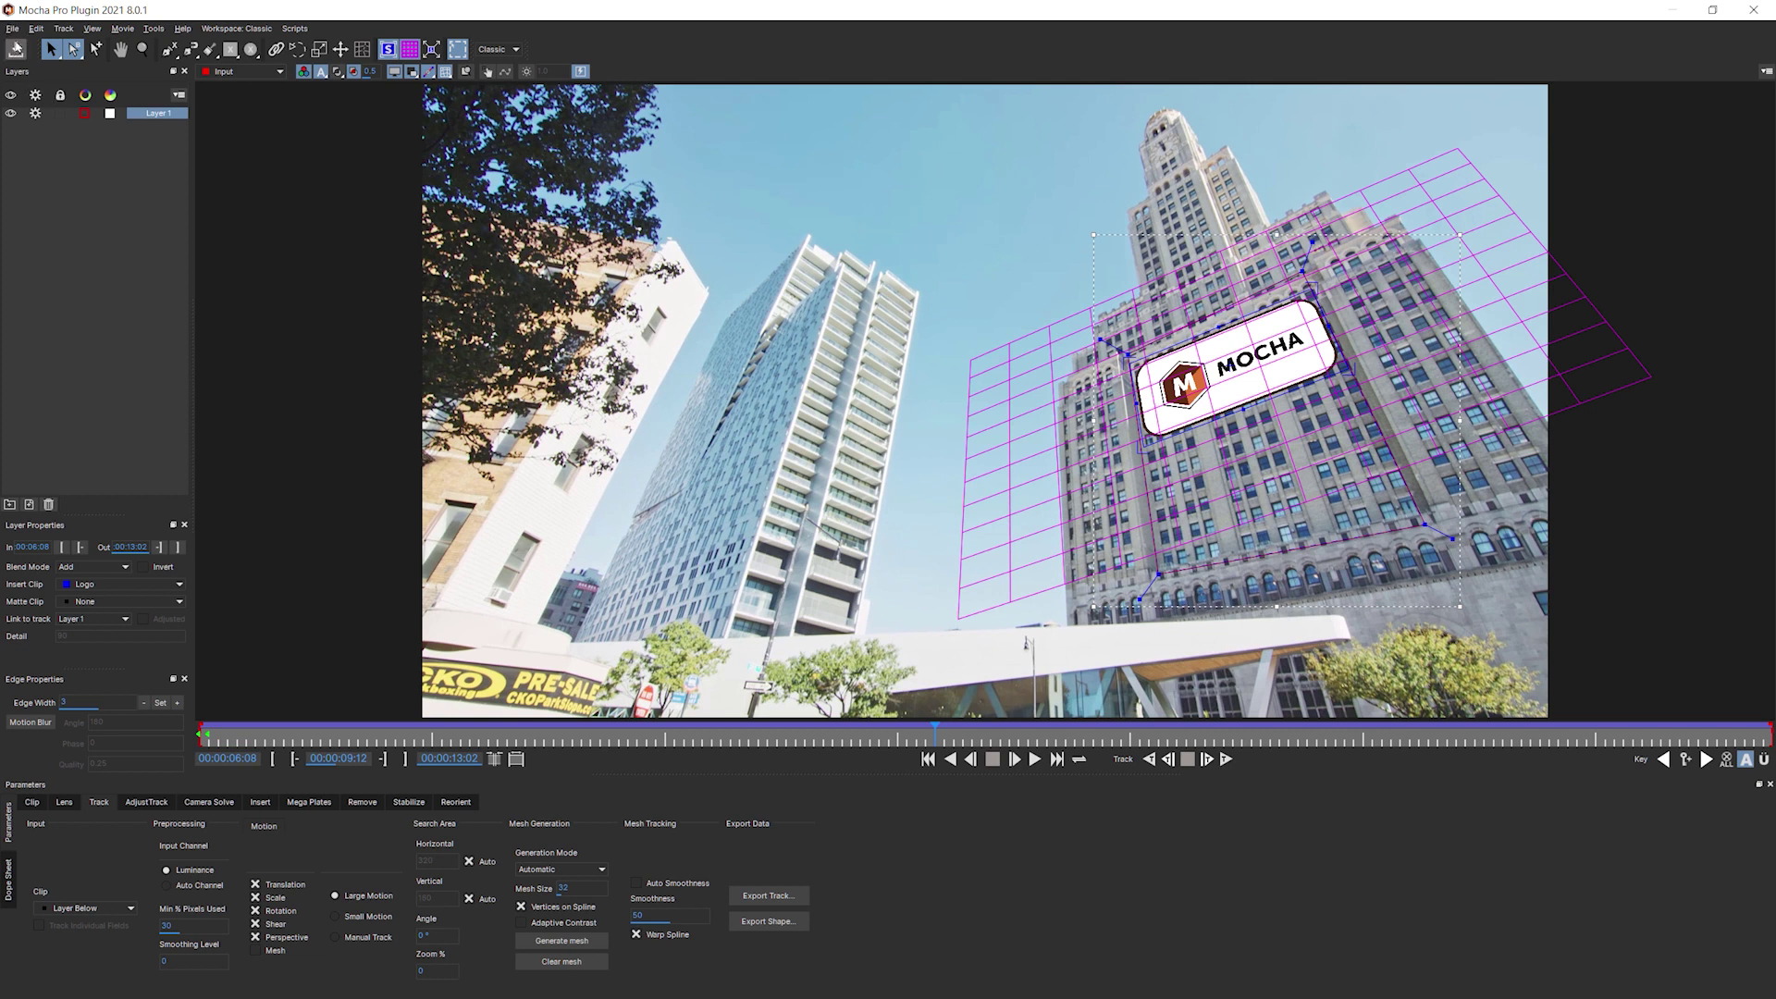
Exit Mocha Pro via the File menu to return to After Effects
{"action": "left_click", "coordinate": [17, 27]}
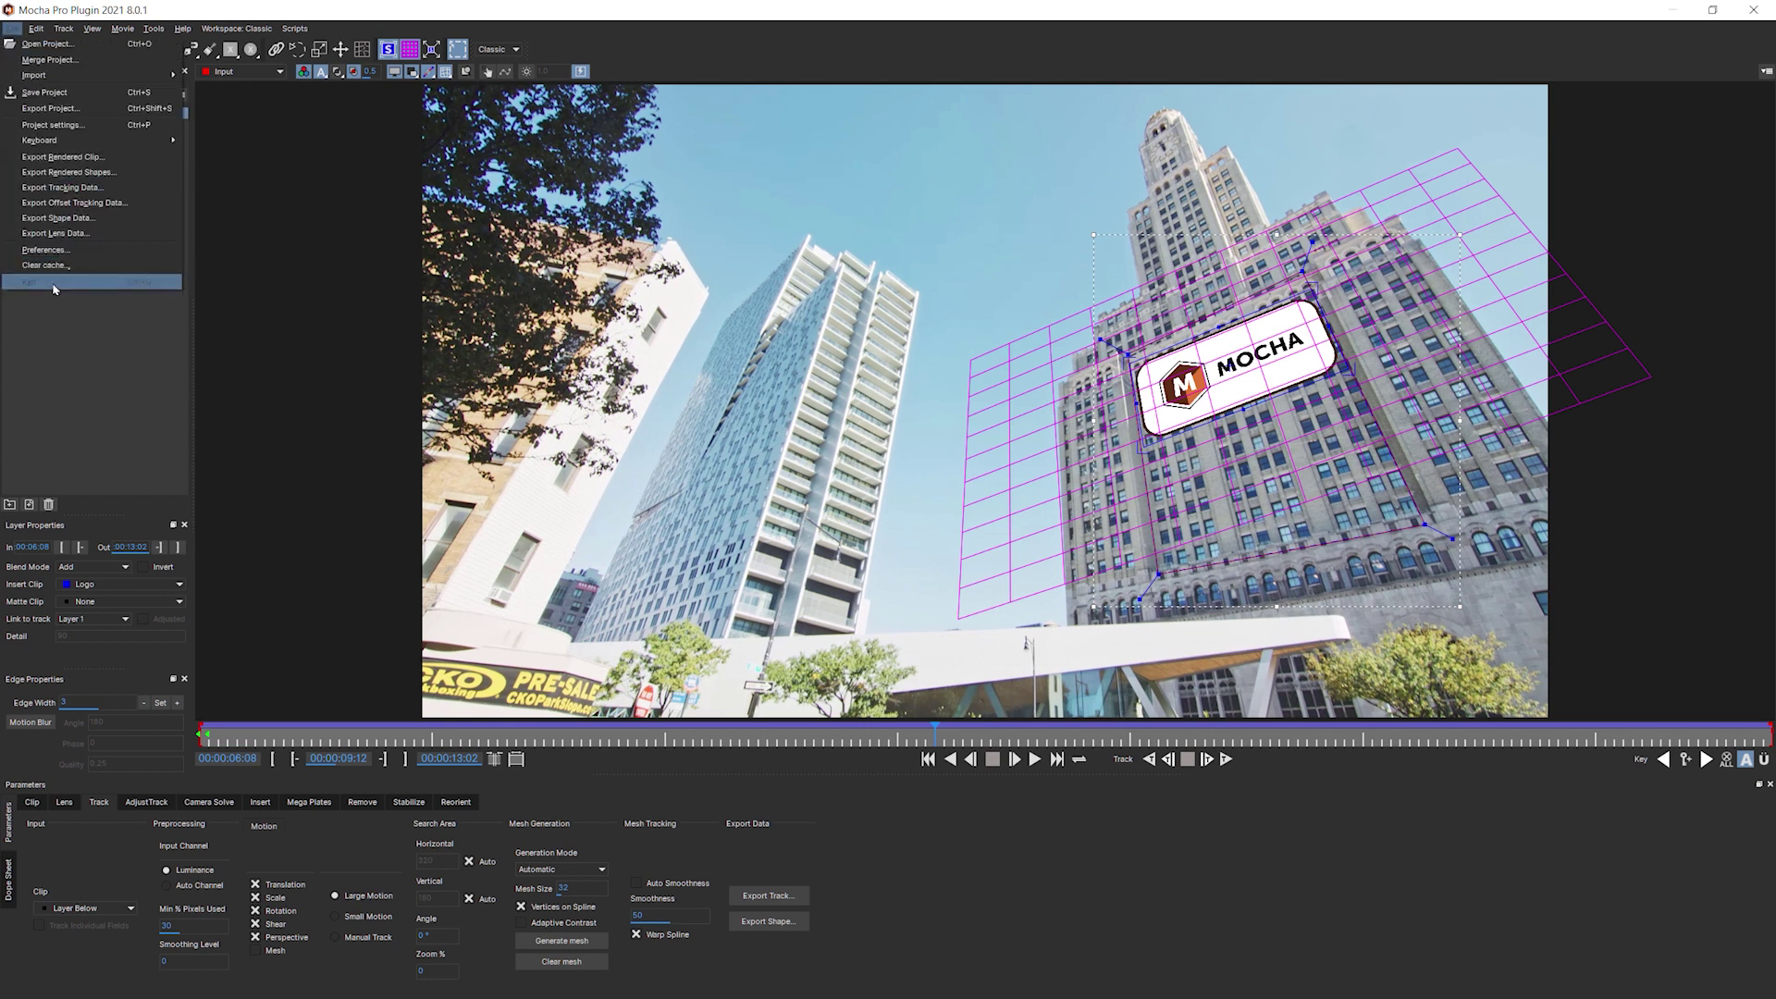
{"action": "left_click", "coordinate": [53, 282]}
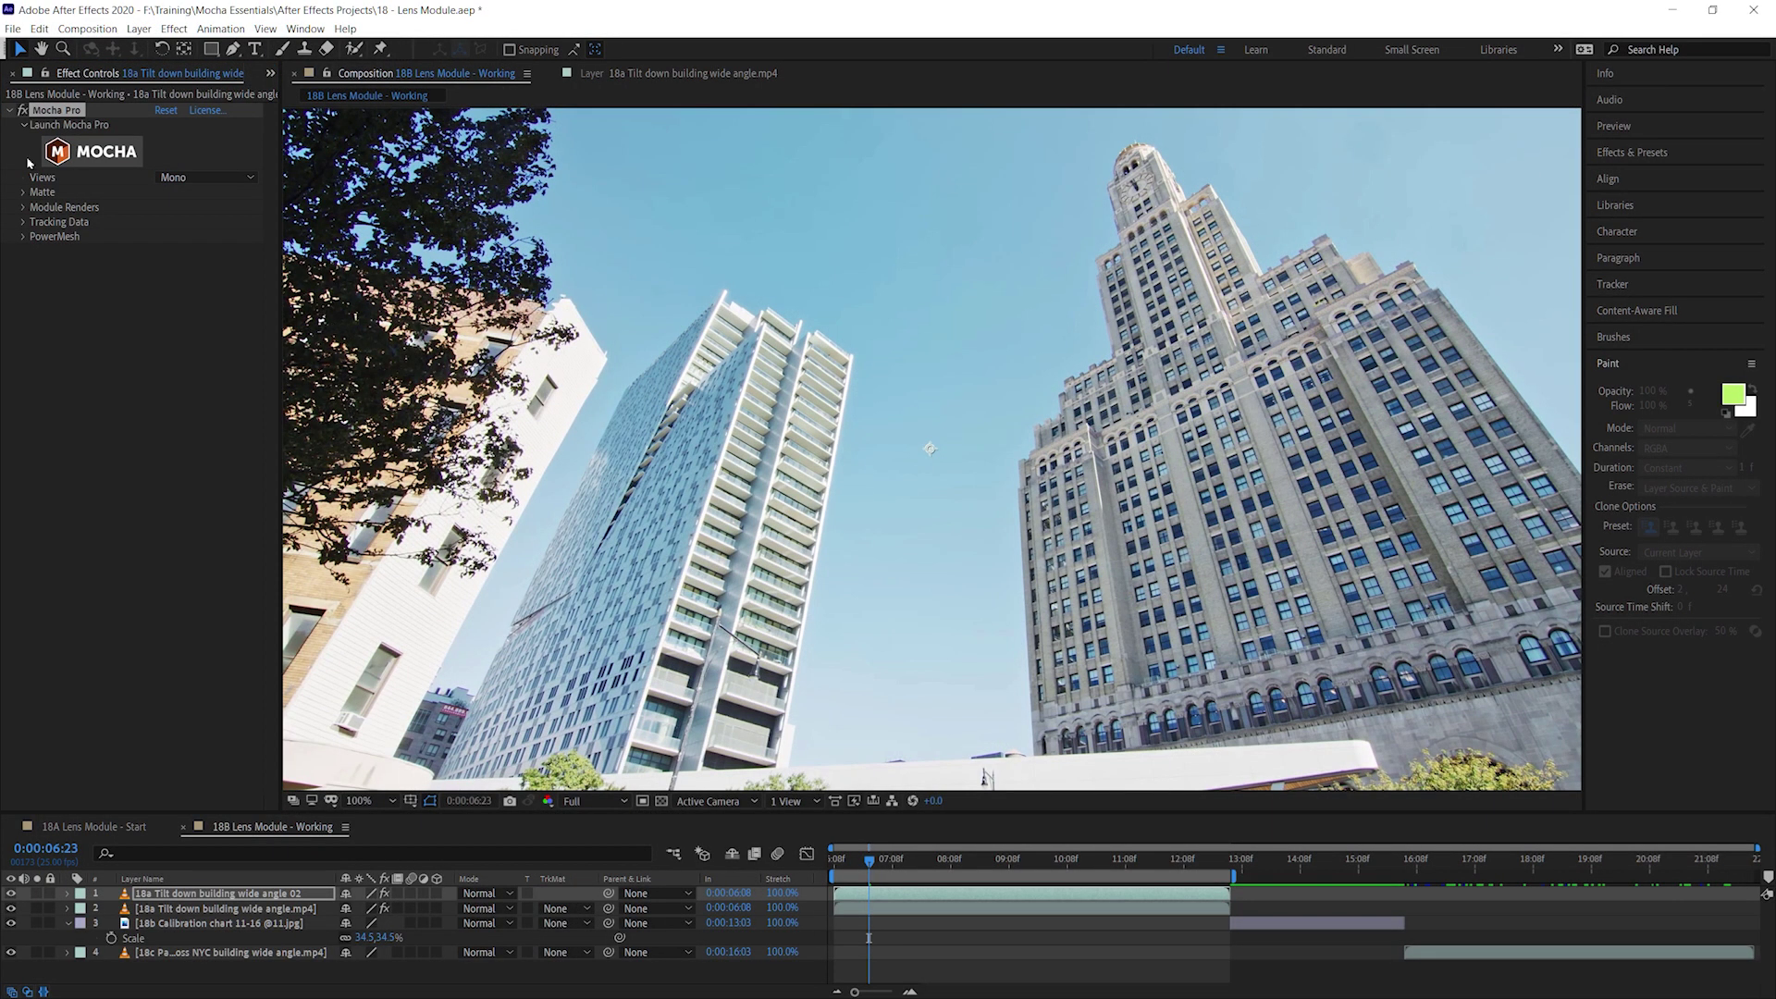
Set Module Renders to Insert: Cutout with Render on and scrub to check the logo insert
{"action": "left_click", "coordinate": [24, 207]}
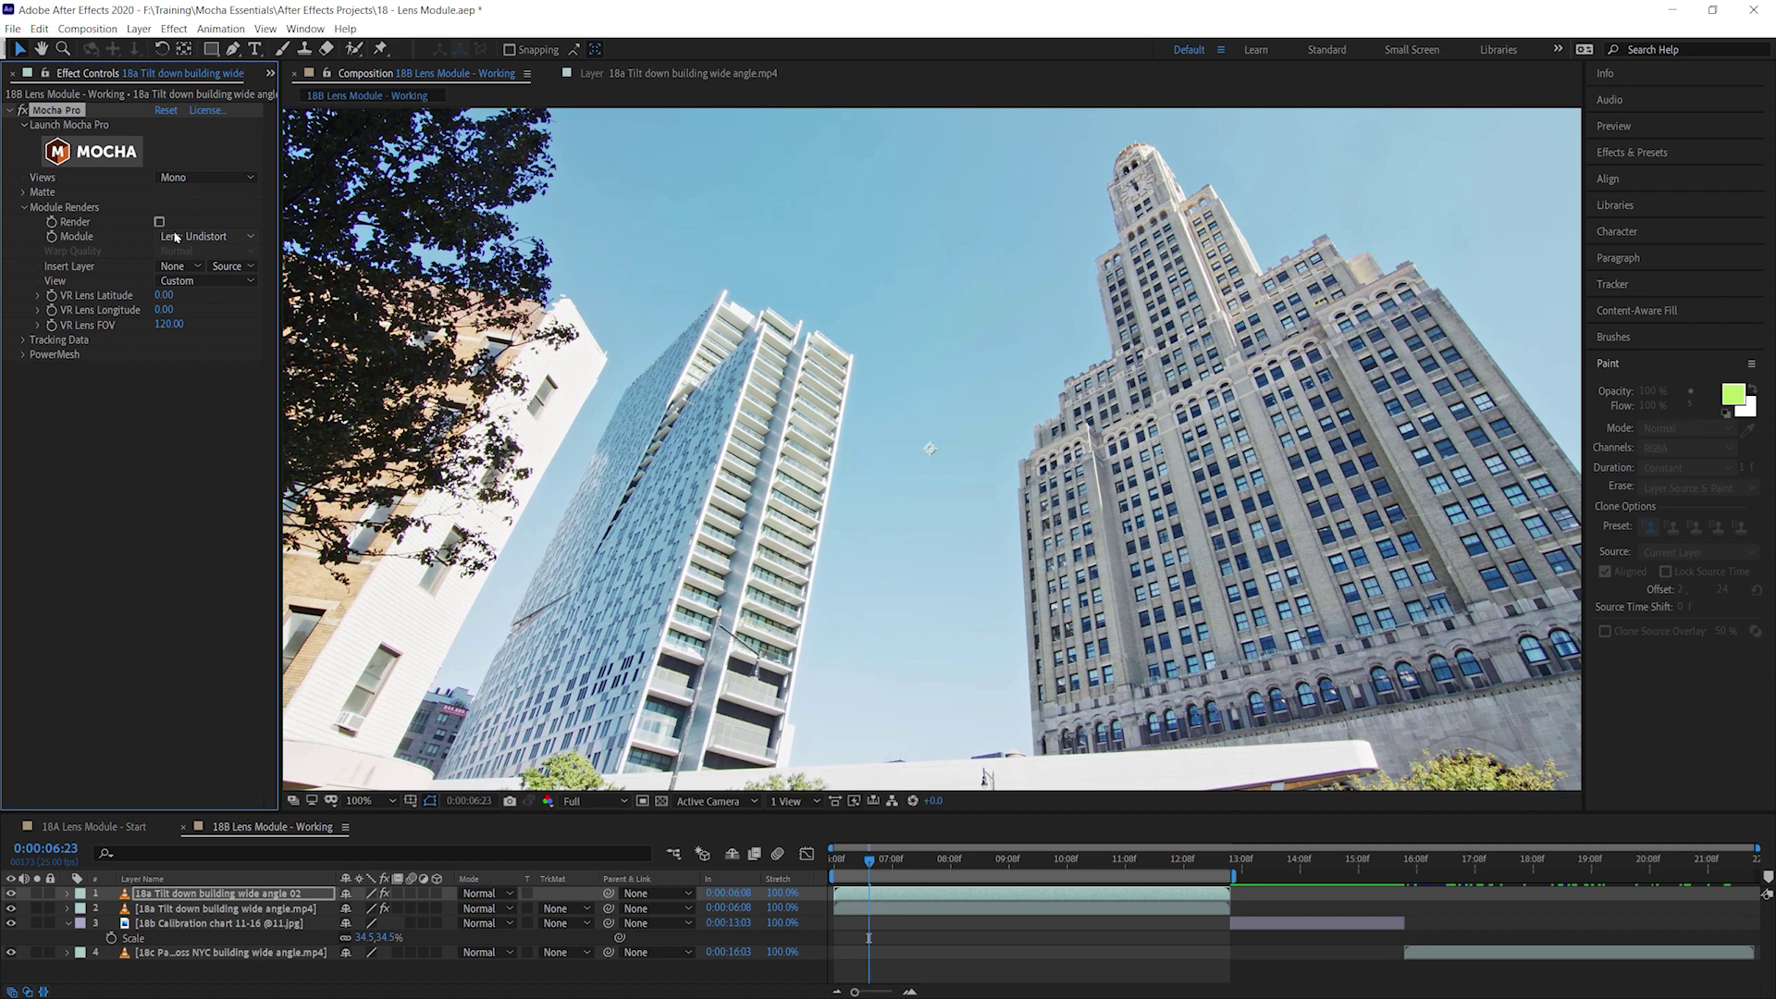
{"action": "left_click", "coordinate": [194, 236]}
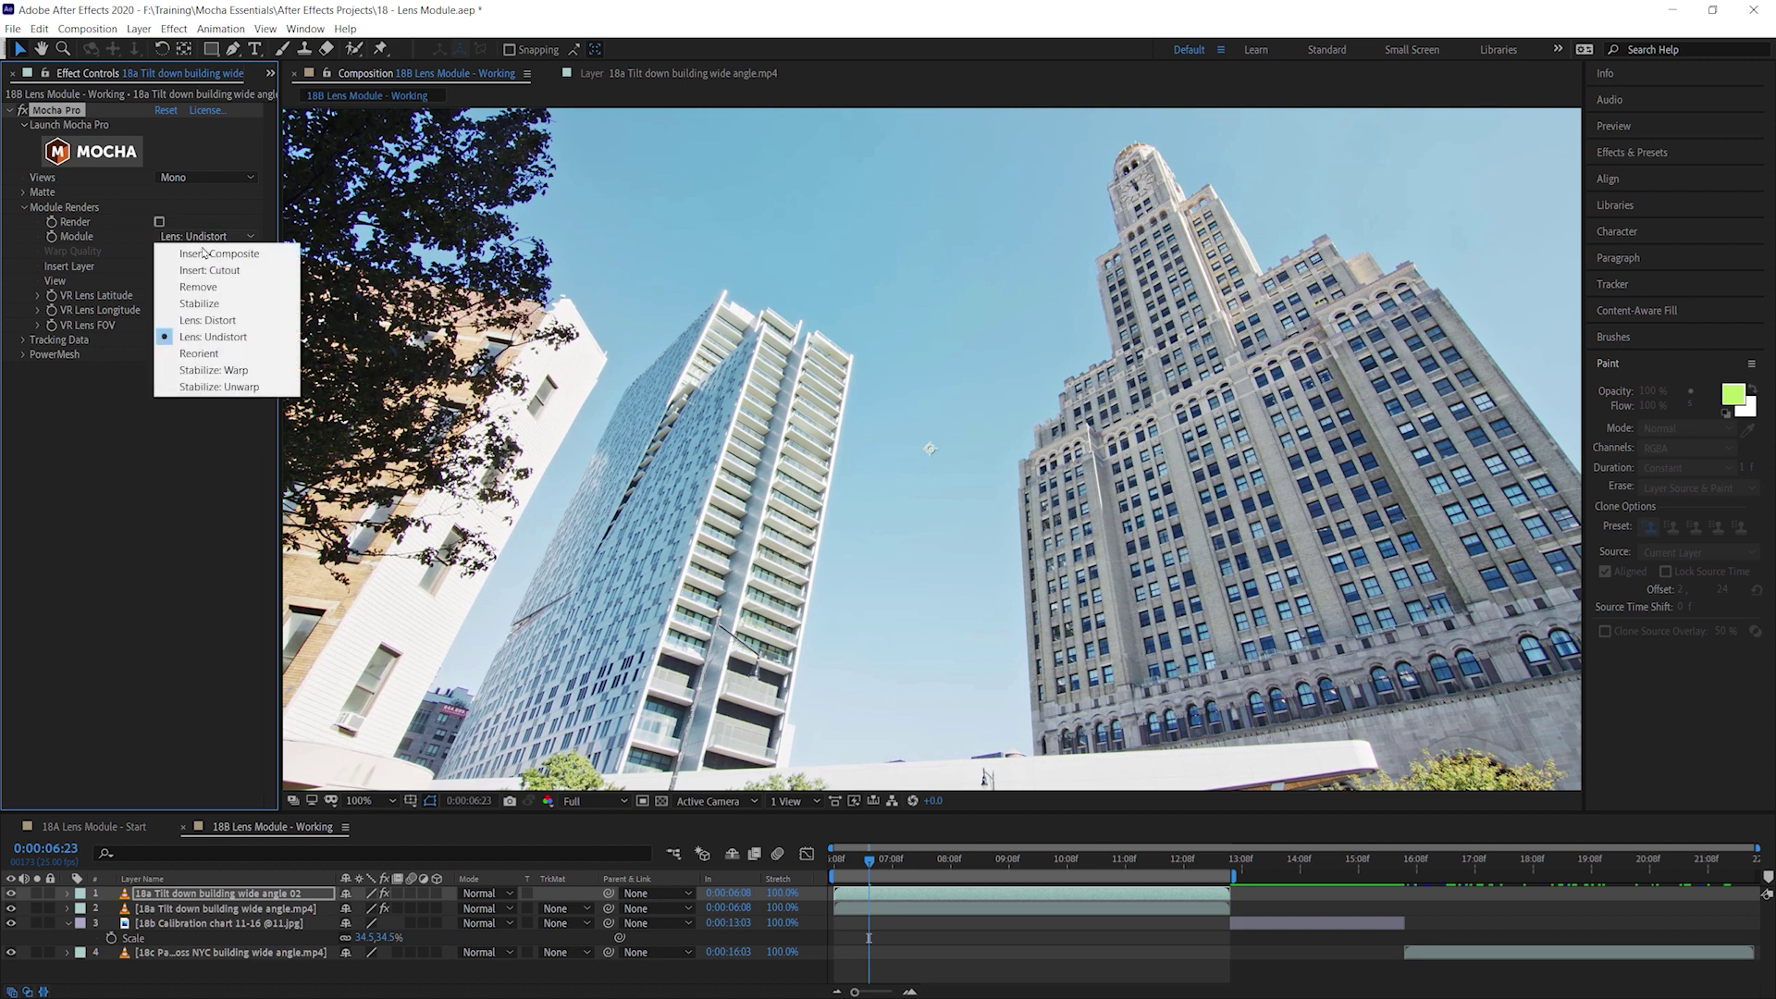
{"action": "left_click", "coordinate": [256, 273]}
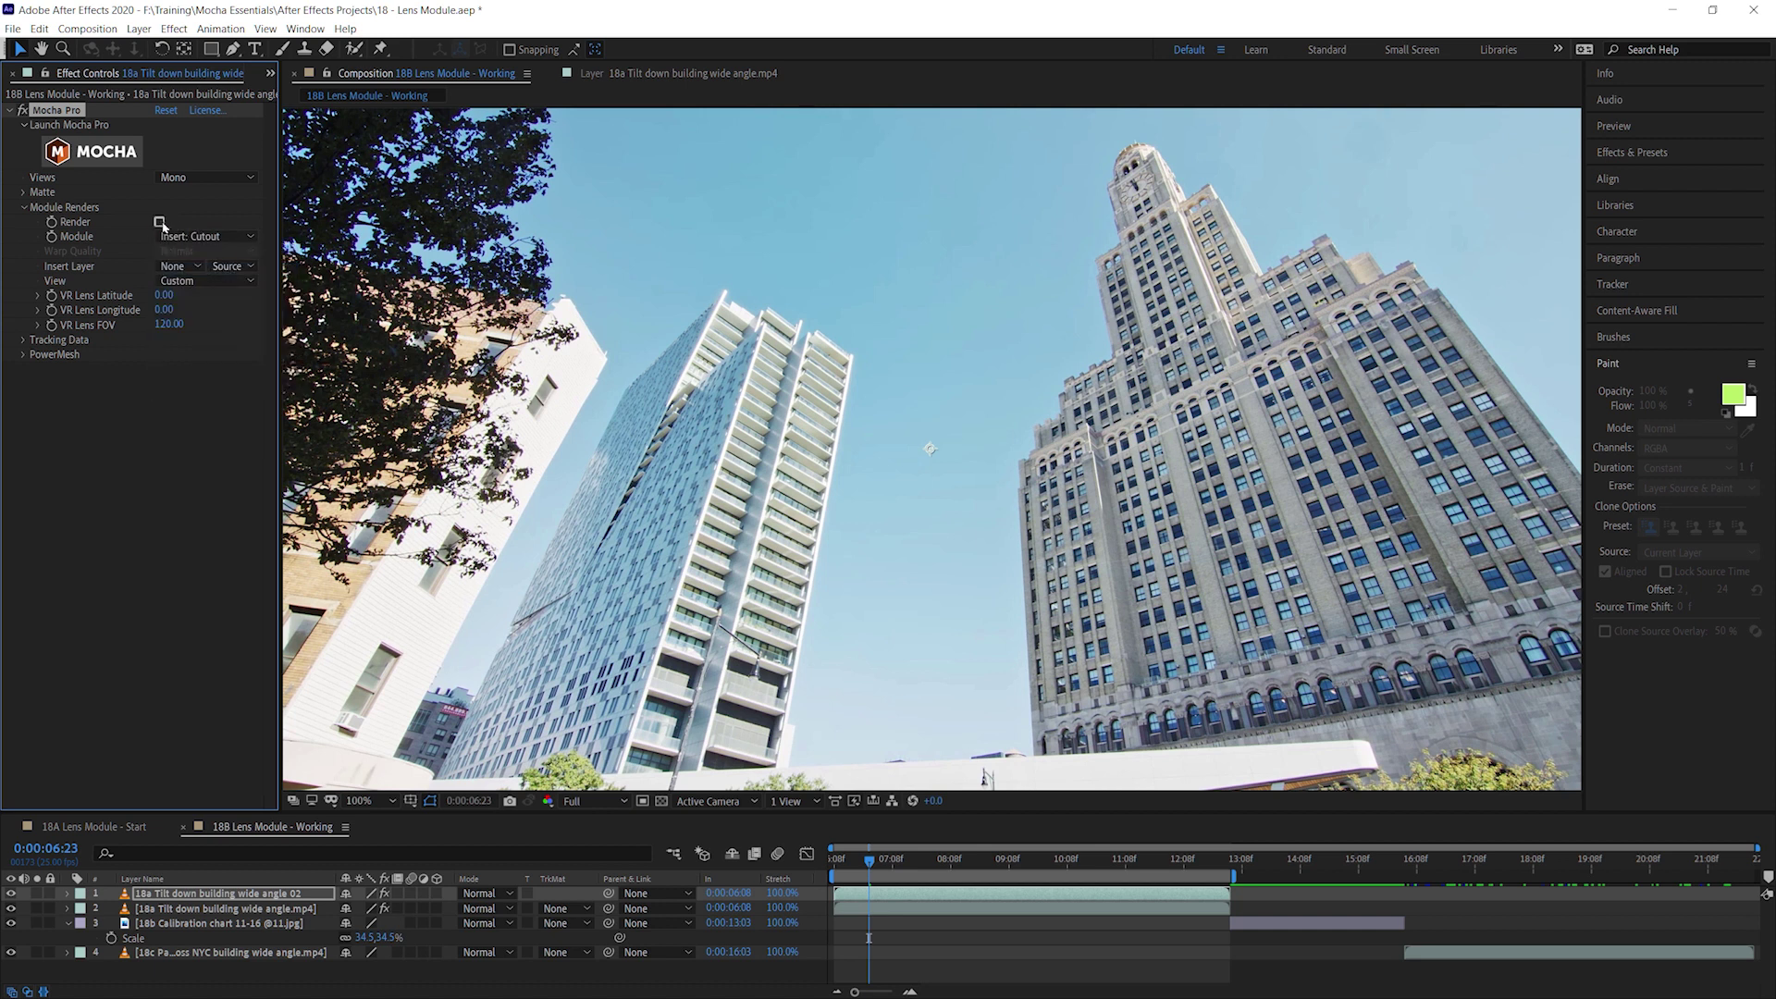
{"action": "left_click", "coordinate": [160, 222]}
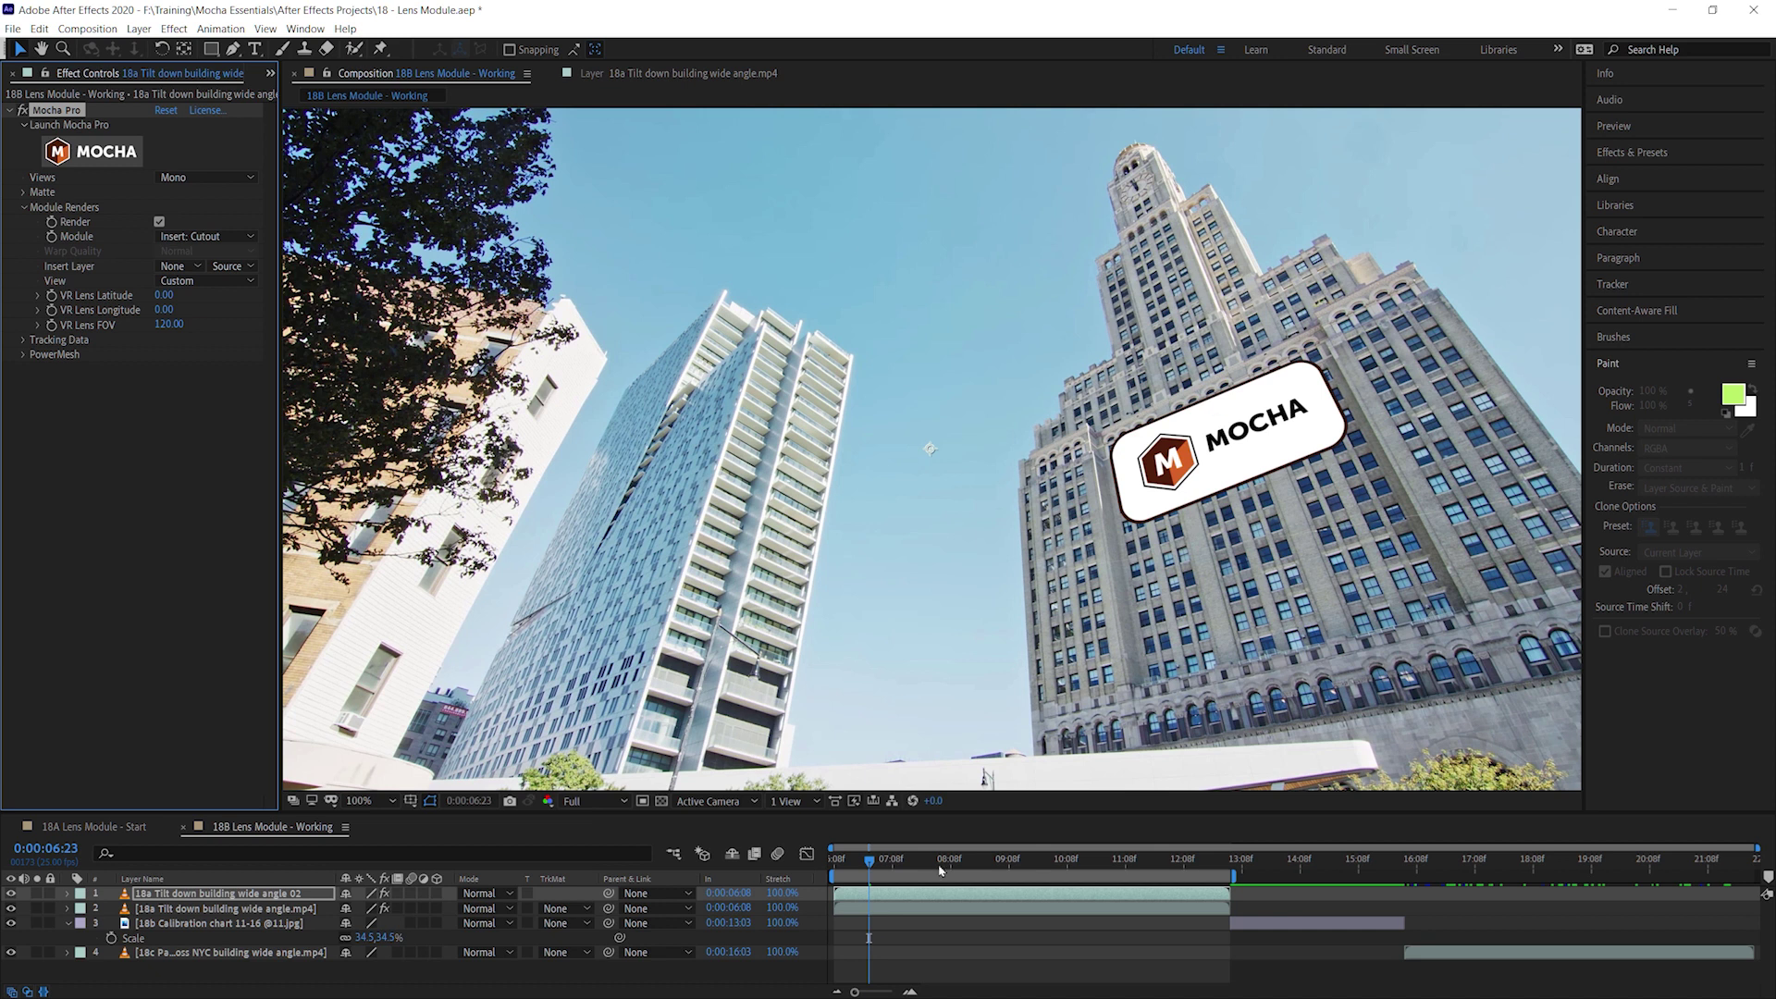
{"action": "left_click_drag", "start_coordinate": [941, 860], "coordinate": [1176, 861]}
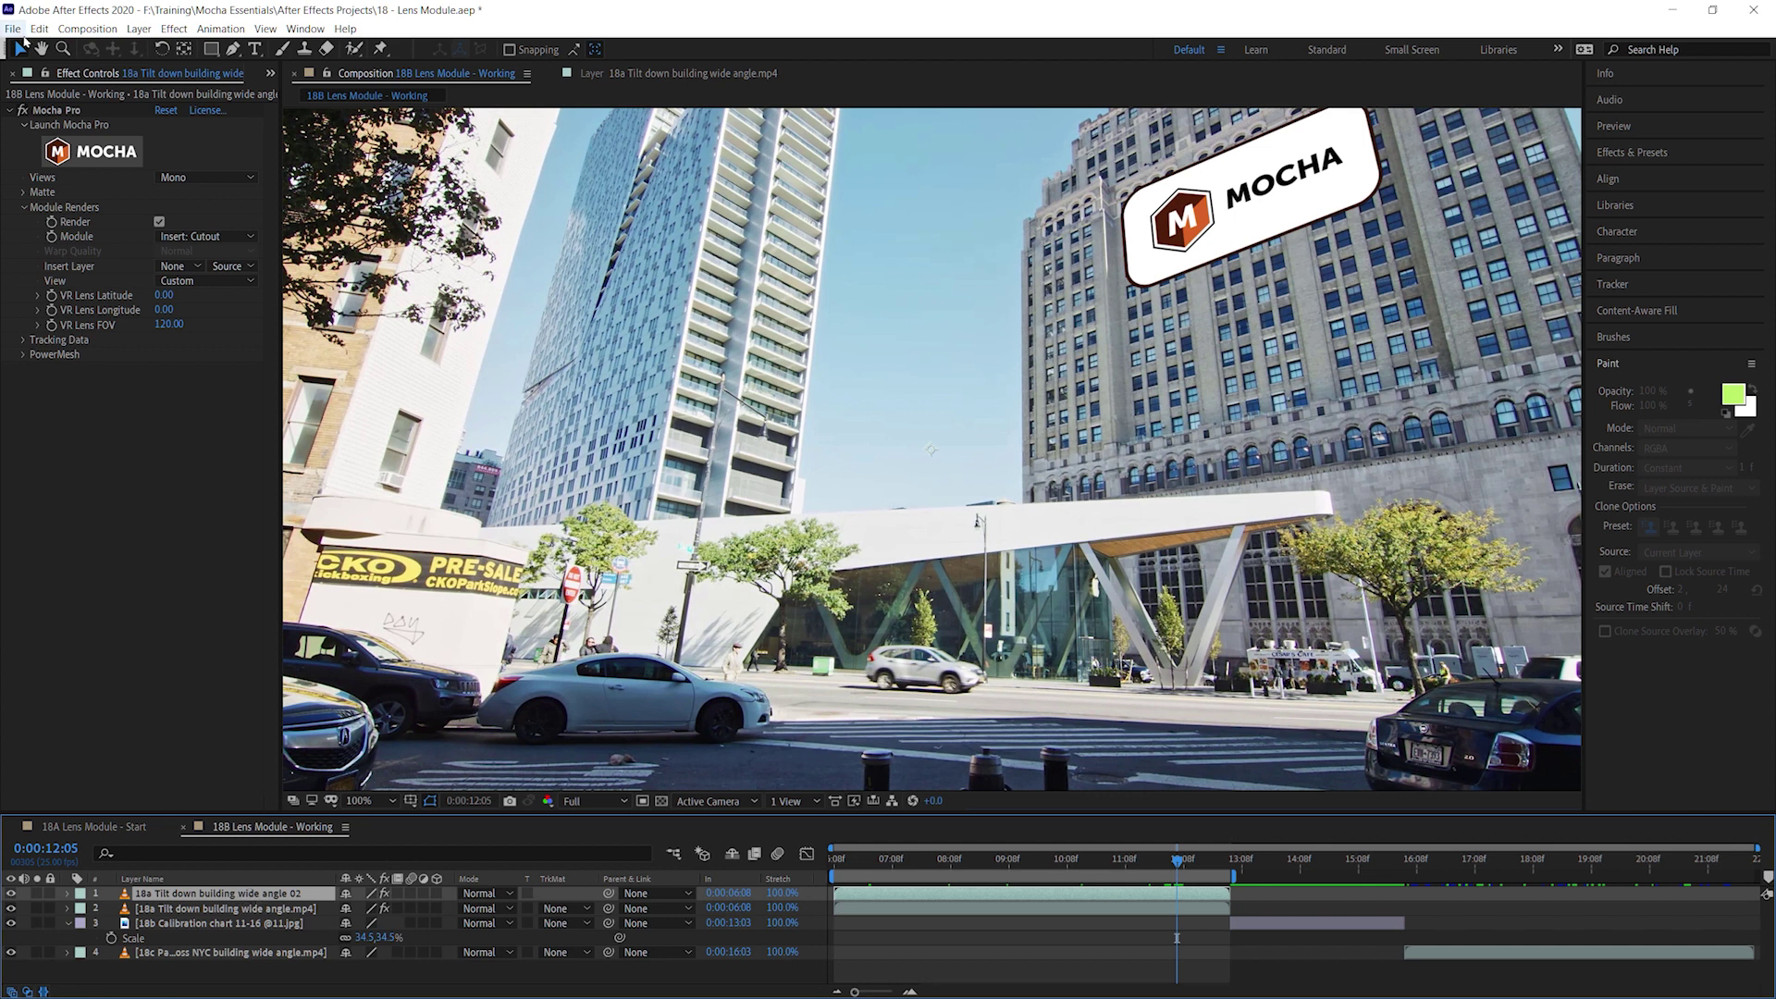
Duplicate the footage layer and uncheck Distortion Enable in its Mocha Lens settings
{"action": "left_click", "coordinate": [39, 29]}
{"action": "left_click", "coordinate": [137, 224]}
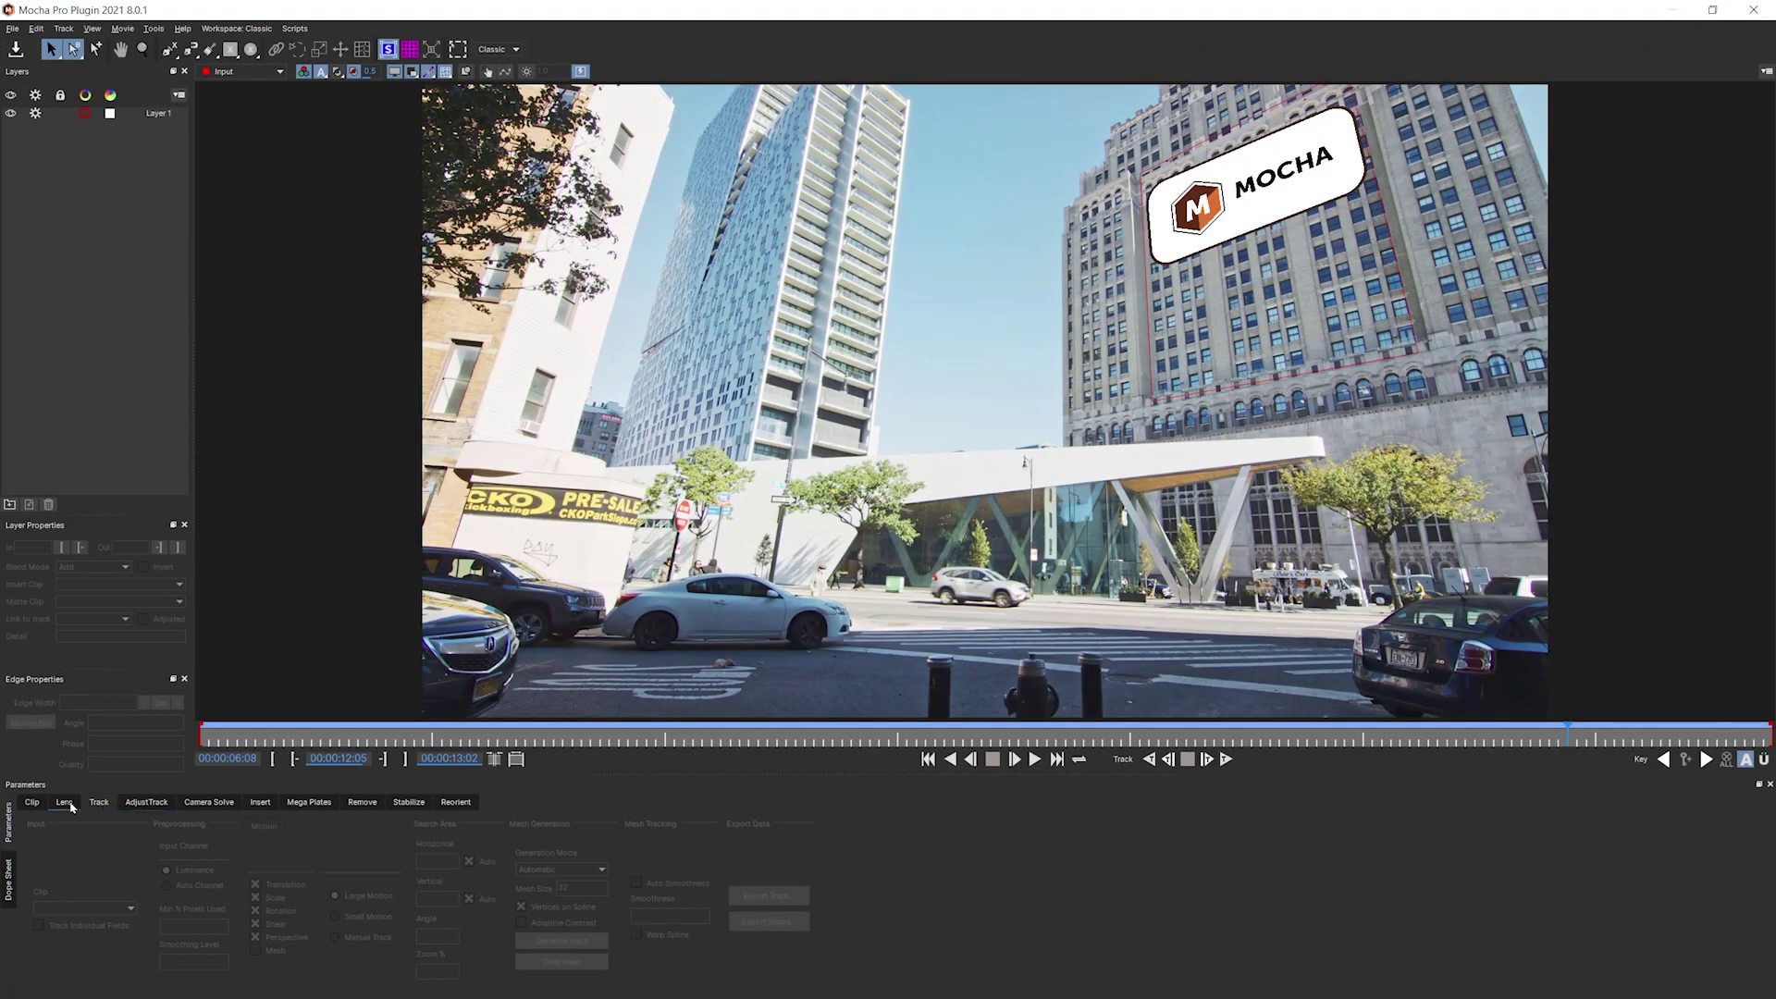
{"action": "left_click", "coordinate": [66, 802]}
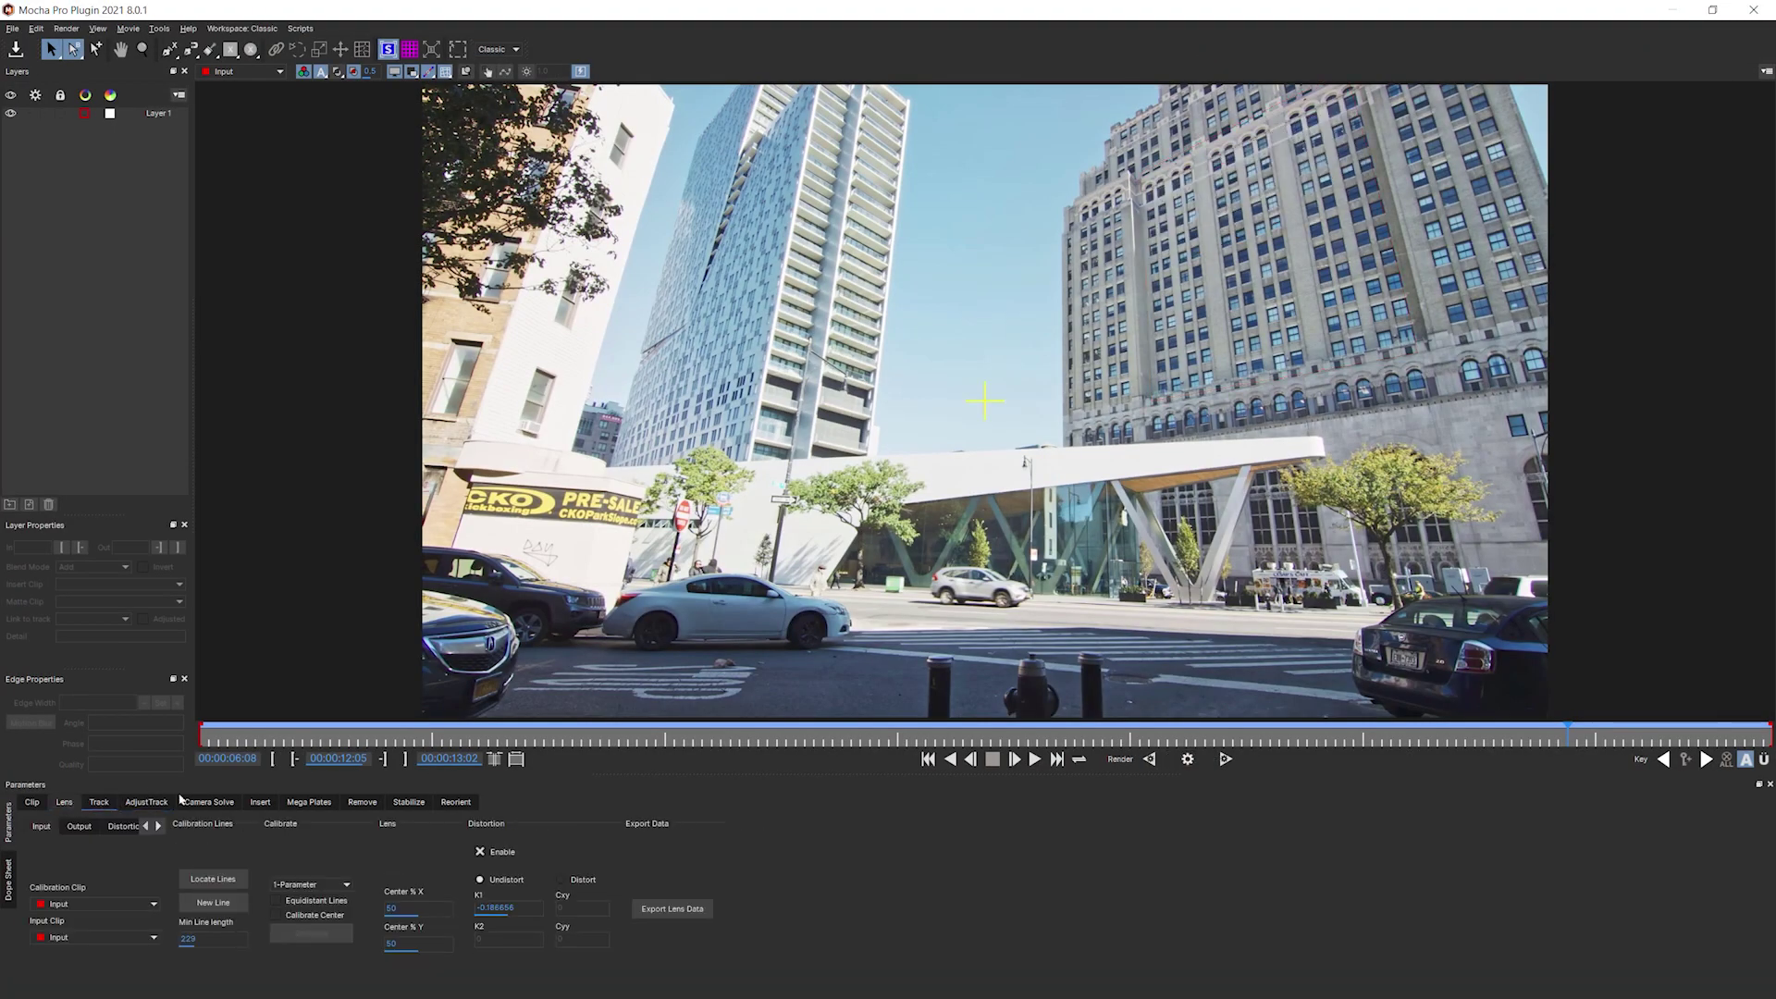
{"action": "left_click", "coordinate": [480, 850]}
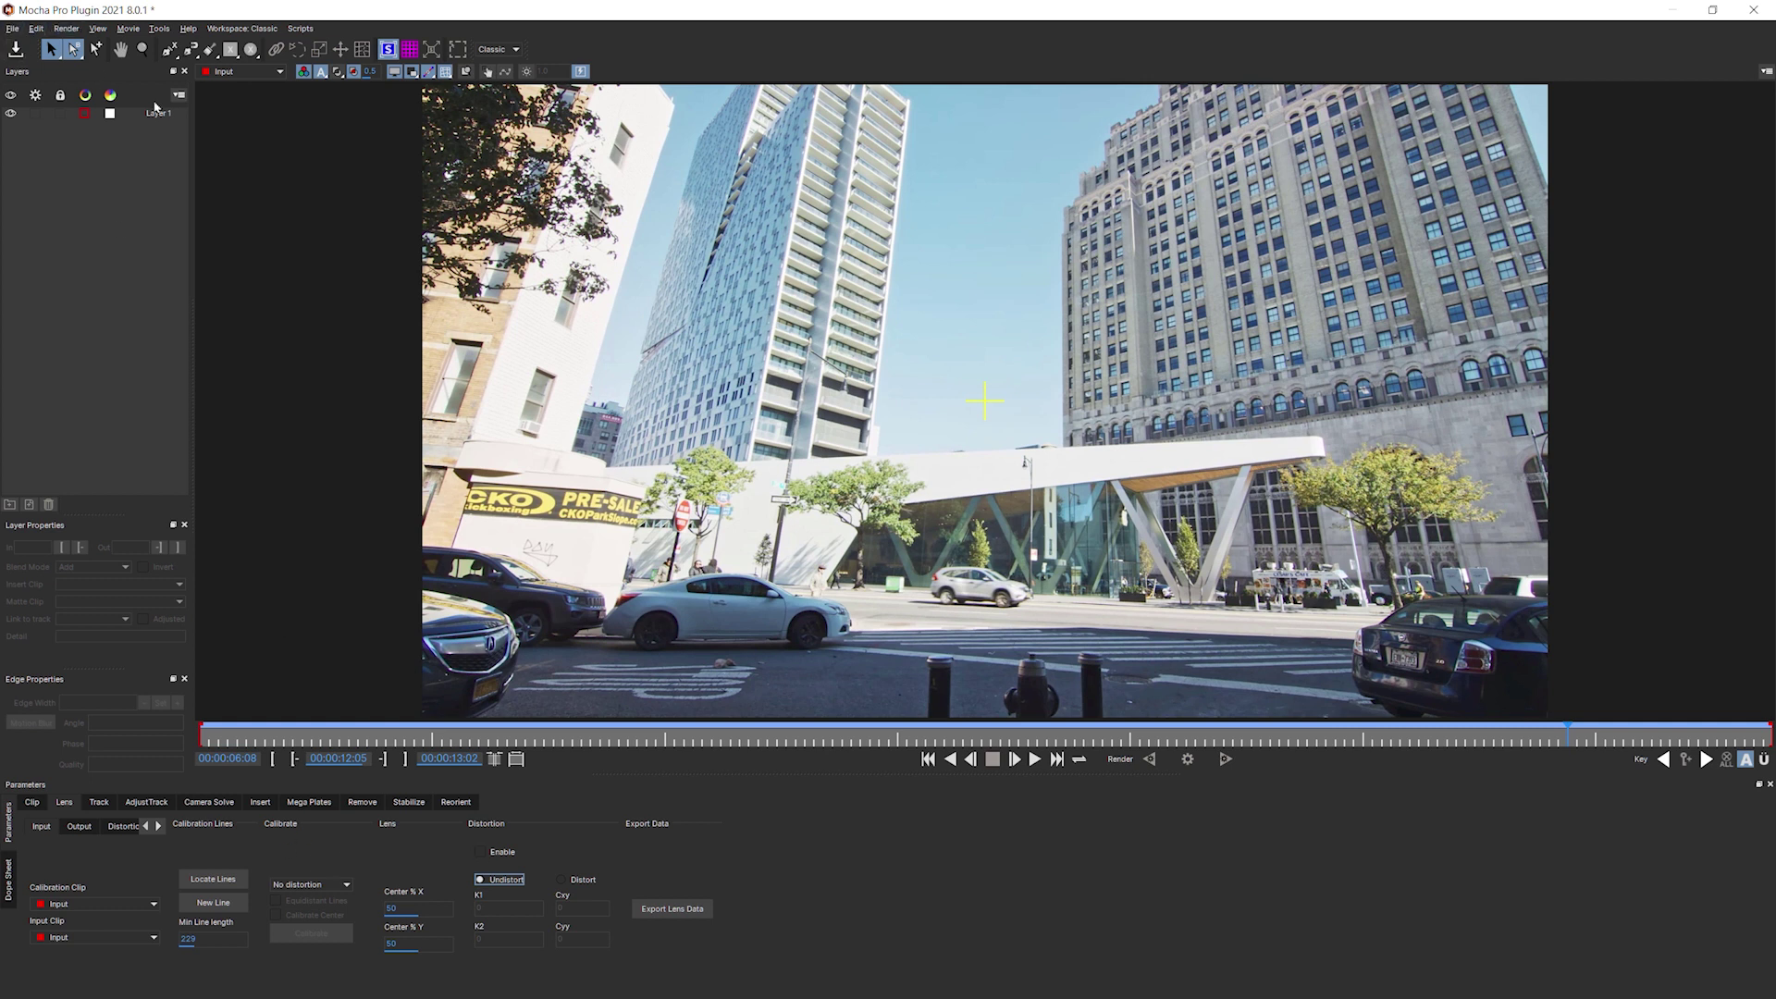
Return to the Track parameters with Layer 1 selected and exit back to After Effects
{"action": "key", "text": "ctrl+a"}
{"action": "left_click", "coordinate": [101, 802]}
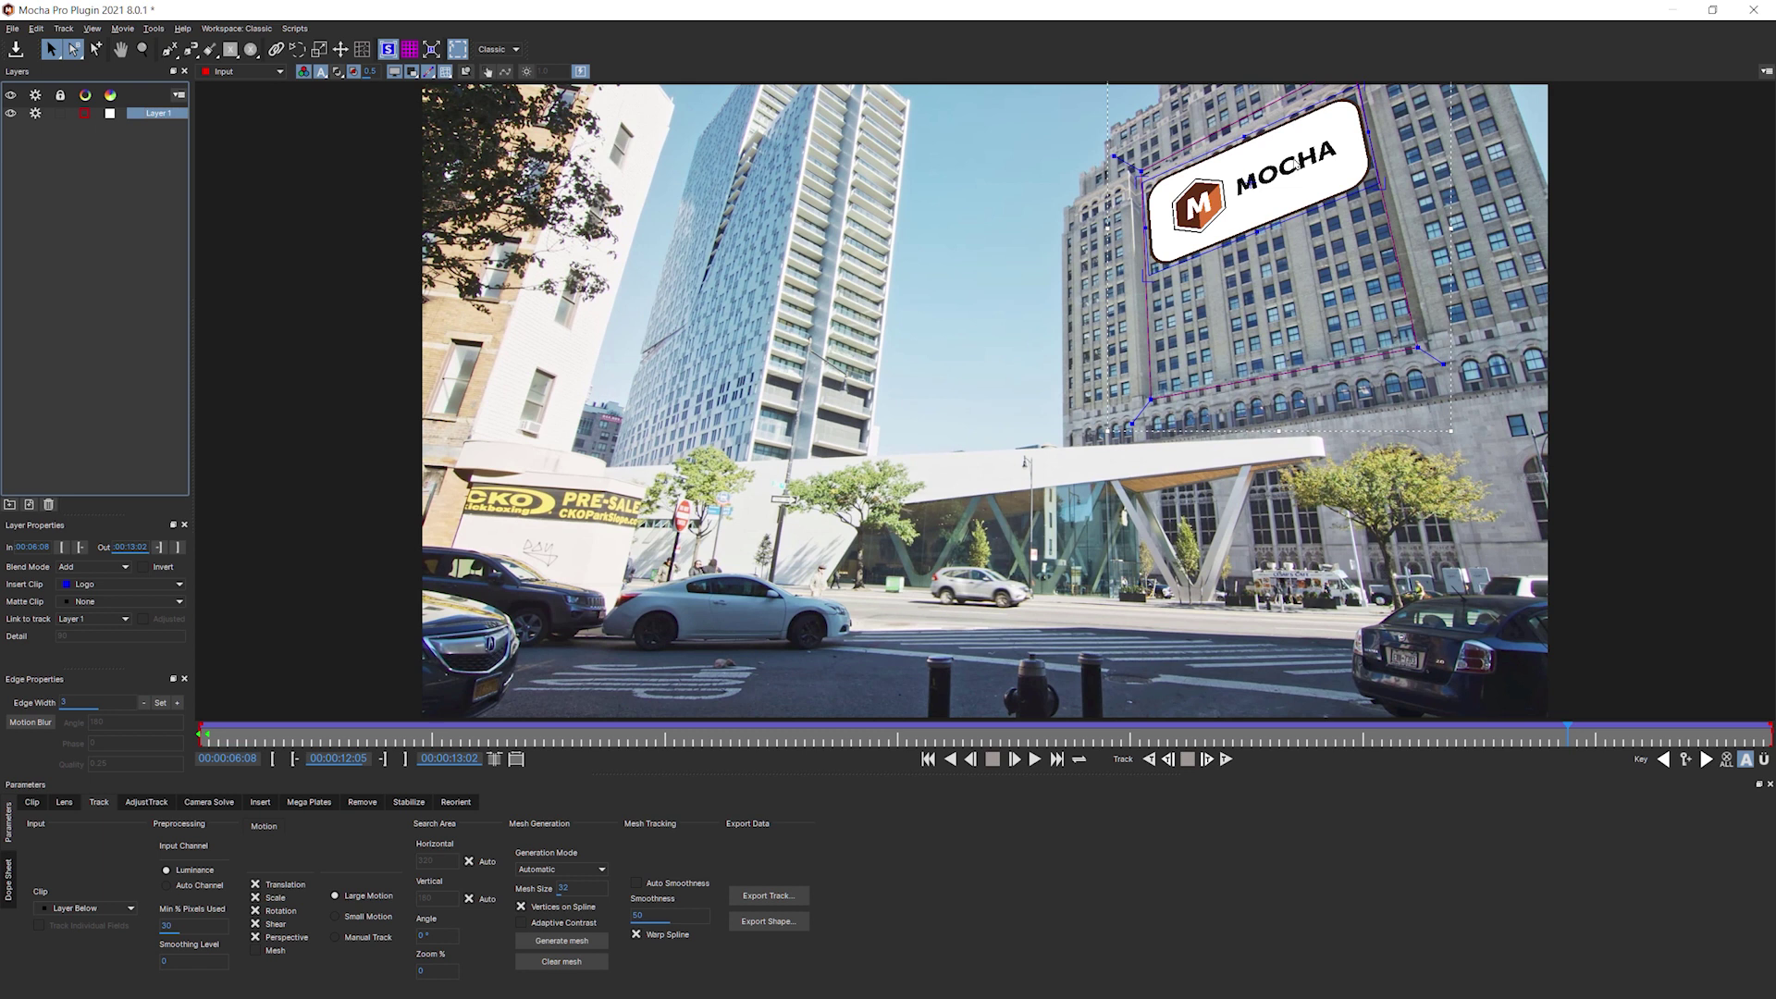
{"action": "left_click", "coordinate": [13, 28]}
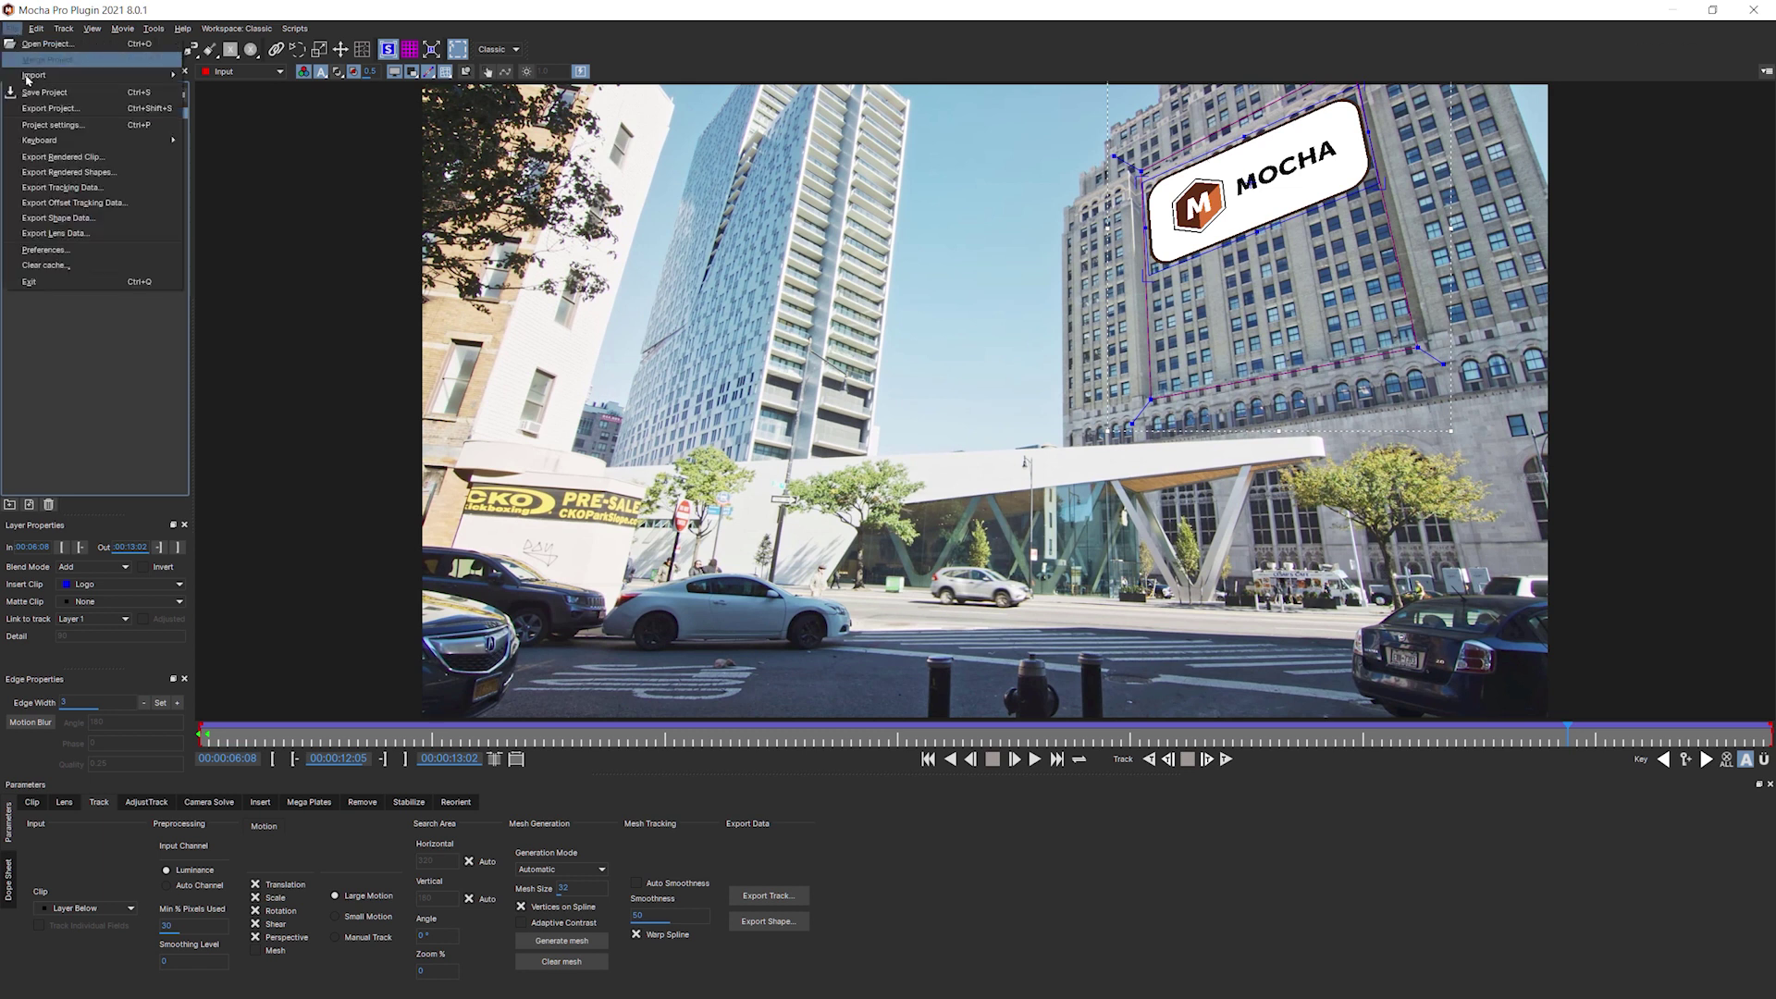
{"action": "left_click", "coordinate": [66, 283]}
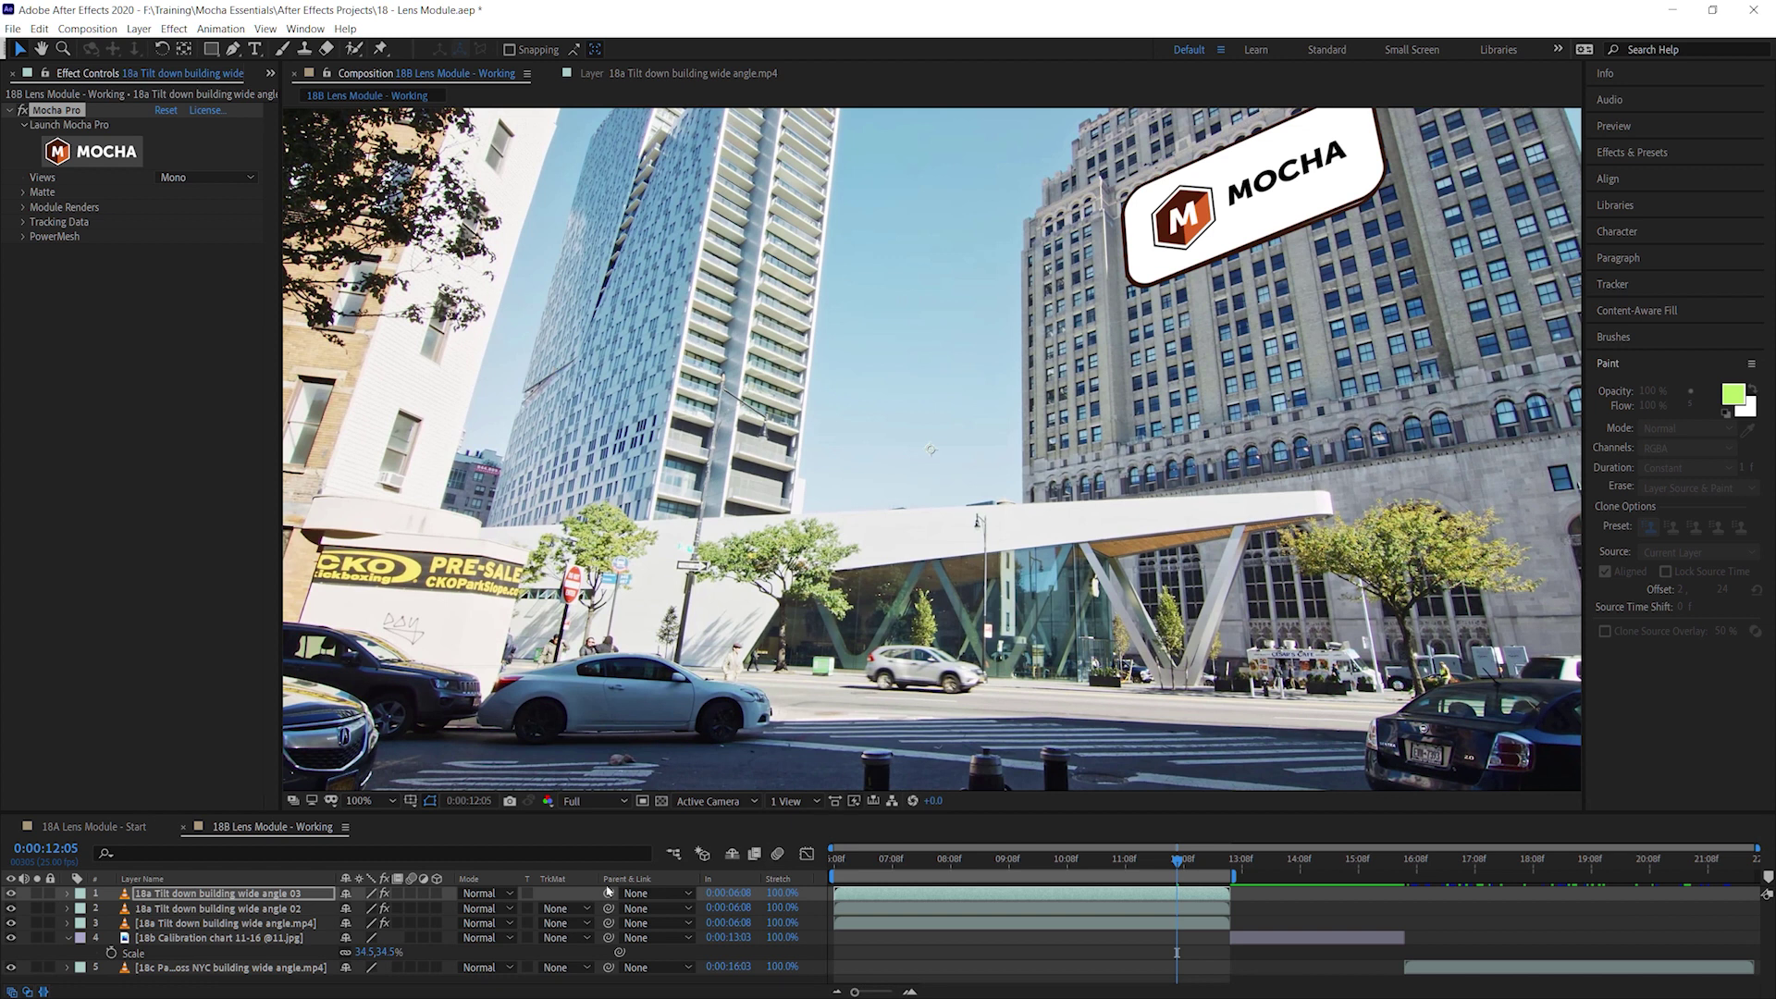
Set the top layer to Difference mode and step through the time ruler to around 12 seconds checking alignment
{"action": "left_click", "coordinate": [486, 893]}
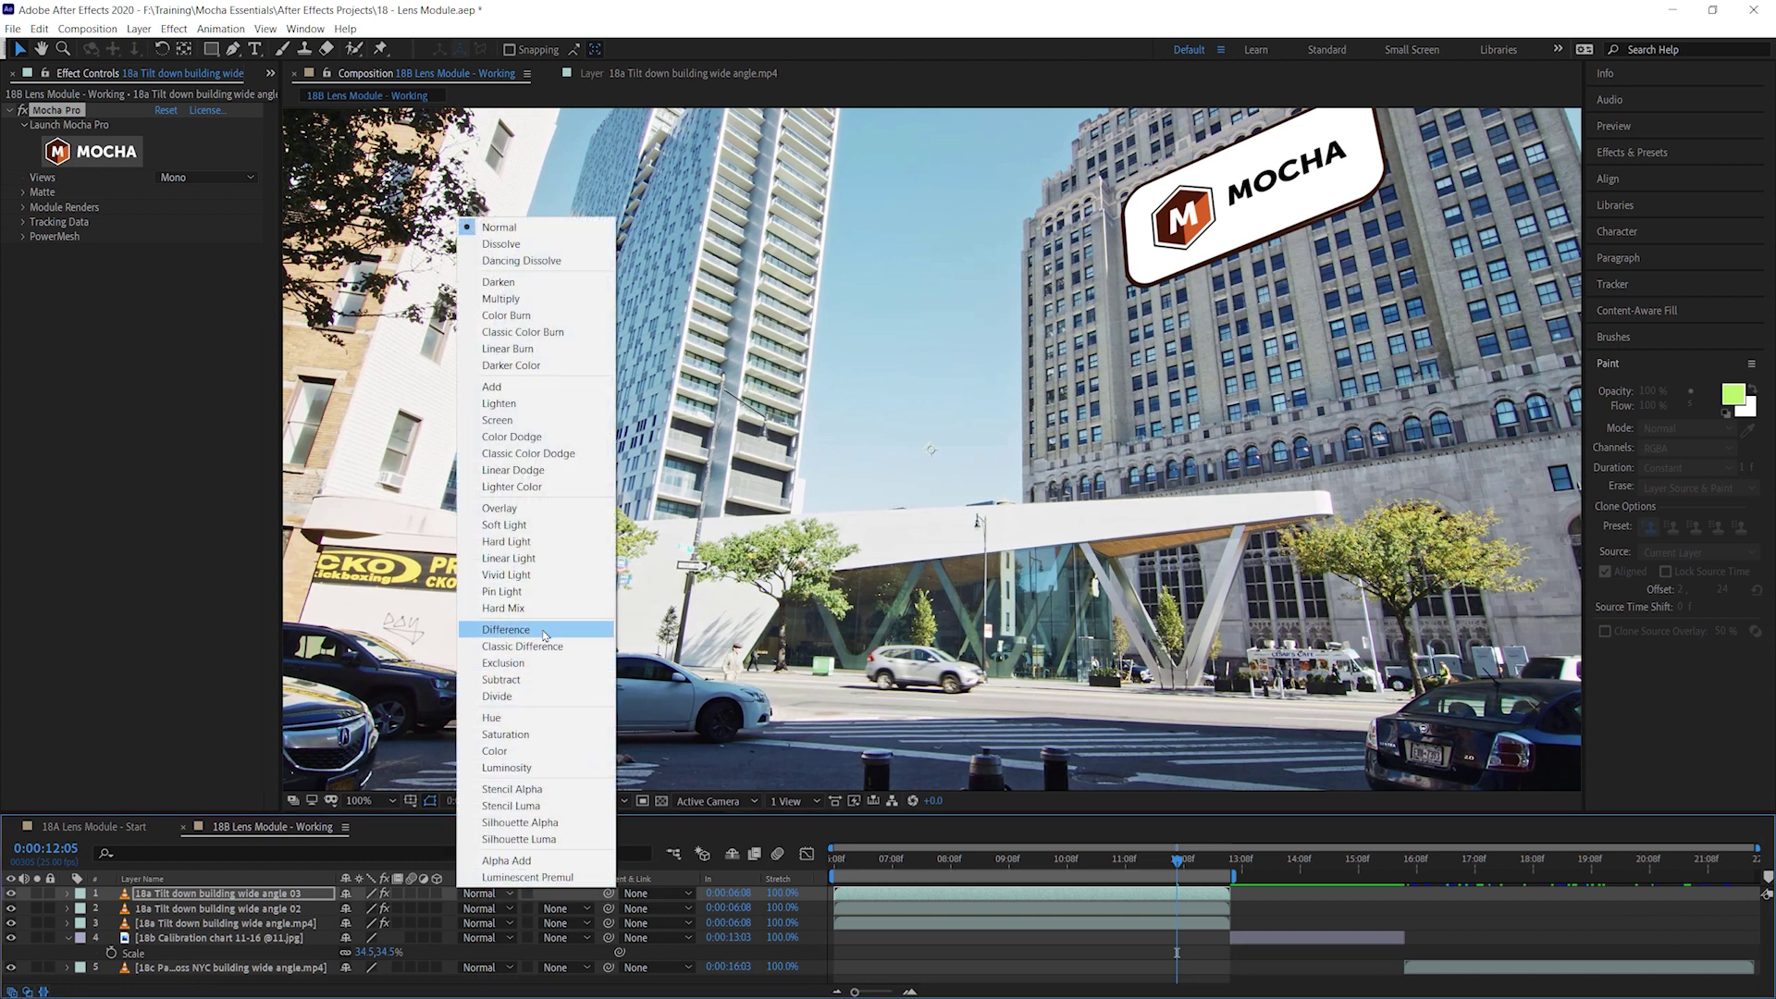
{"action": "left_click", "coordinate": [507, 630]}
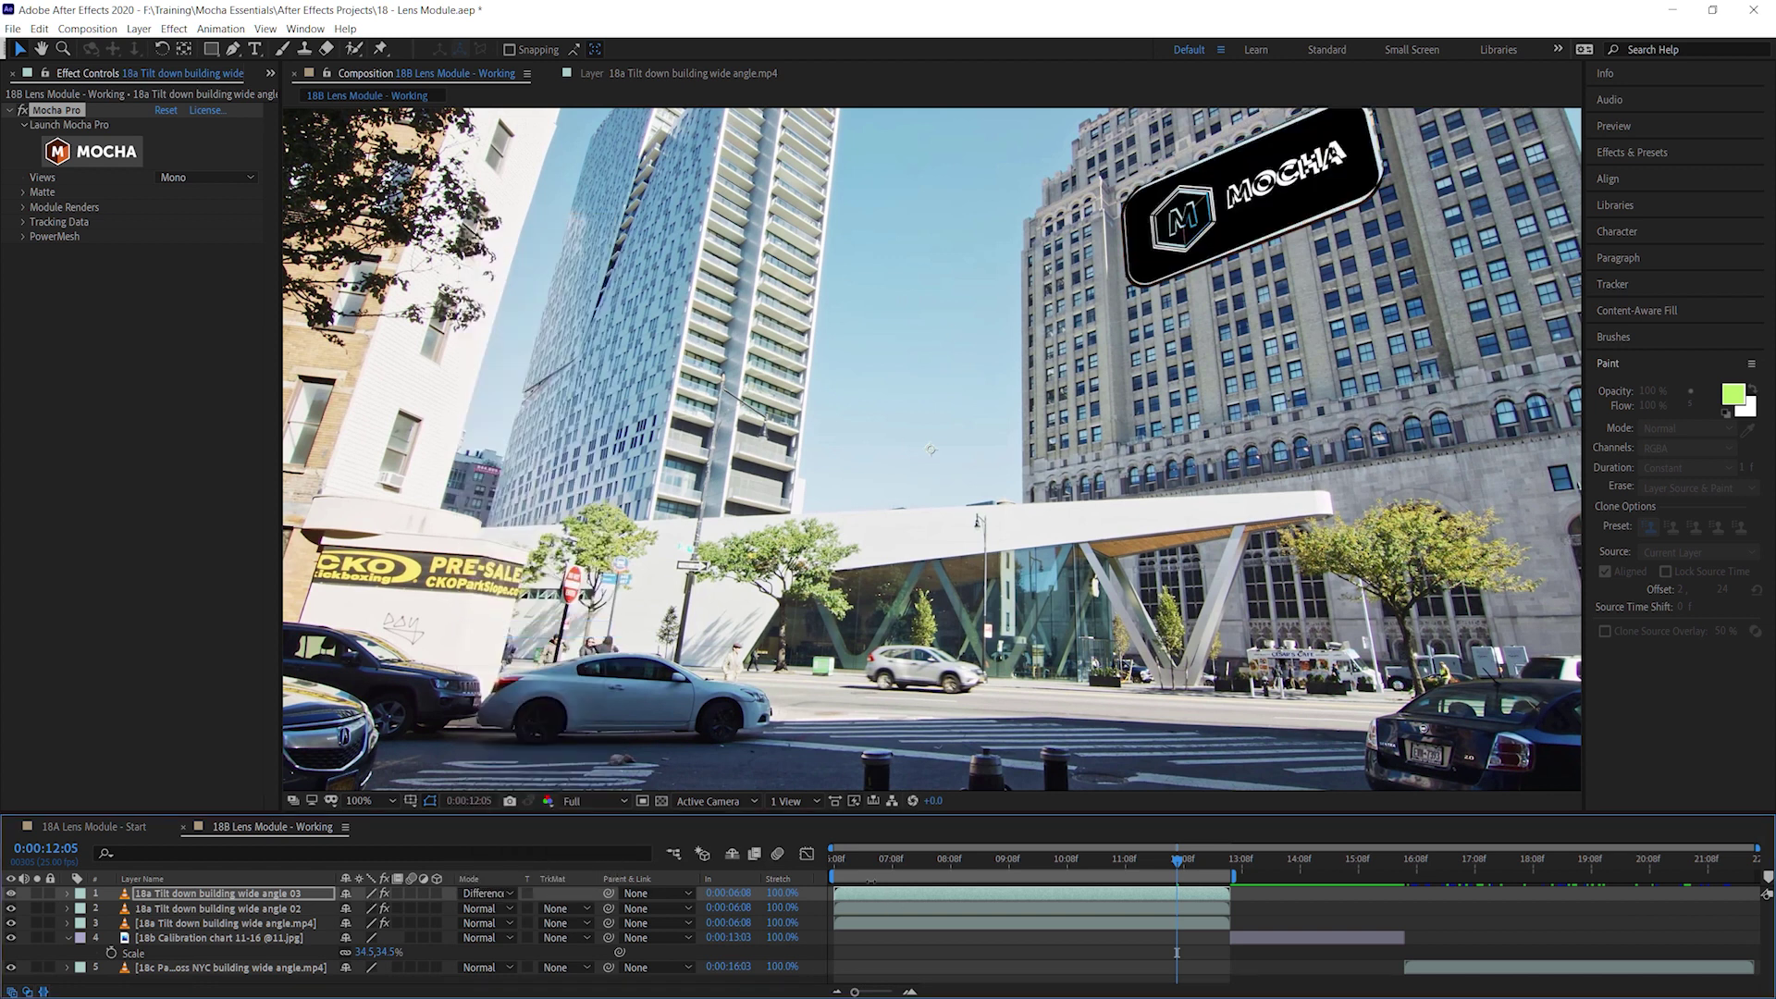
{"action": "left_click", "coordinate": [838, 859]}
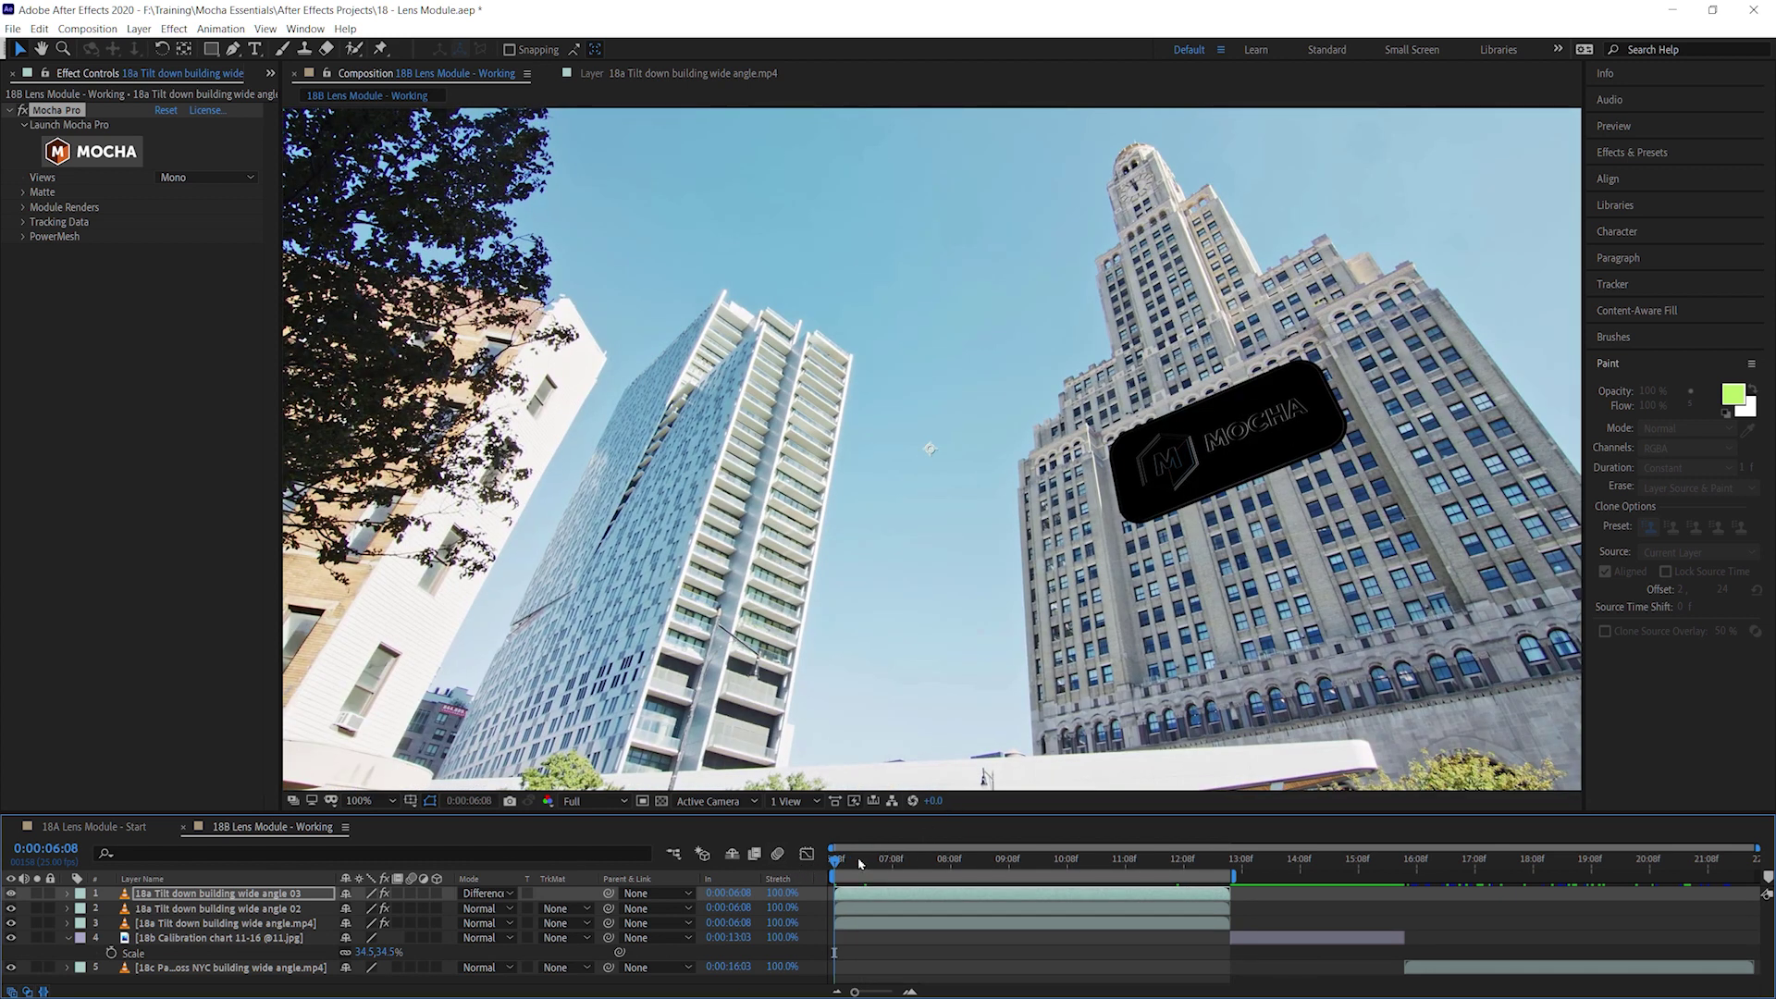
{"action": "left_click_drag", "start_coordinate": [838, 859], "coordinate": [888, 858]}
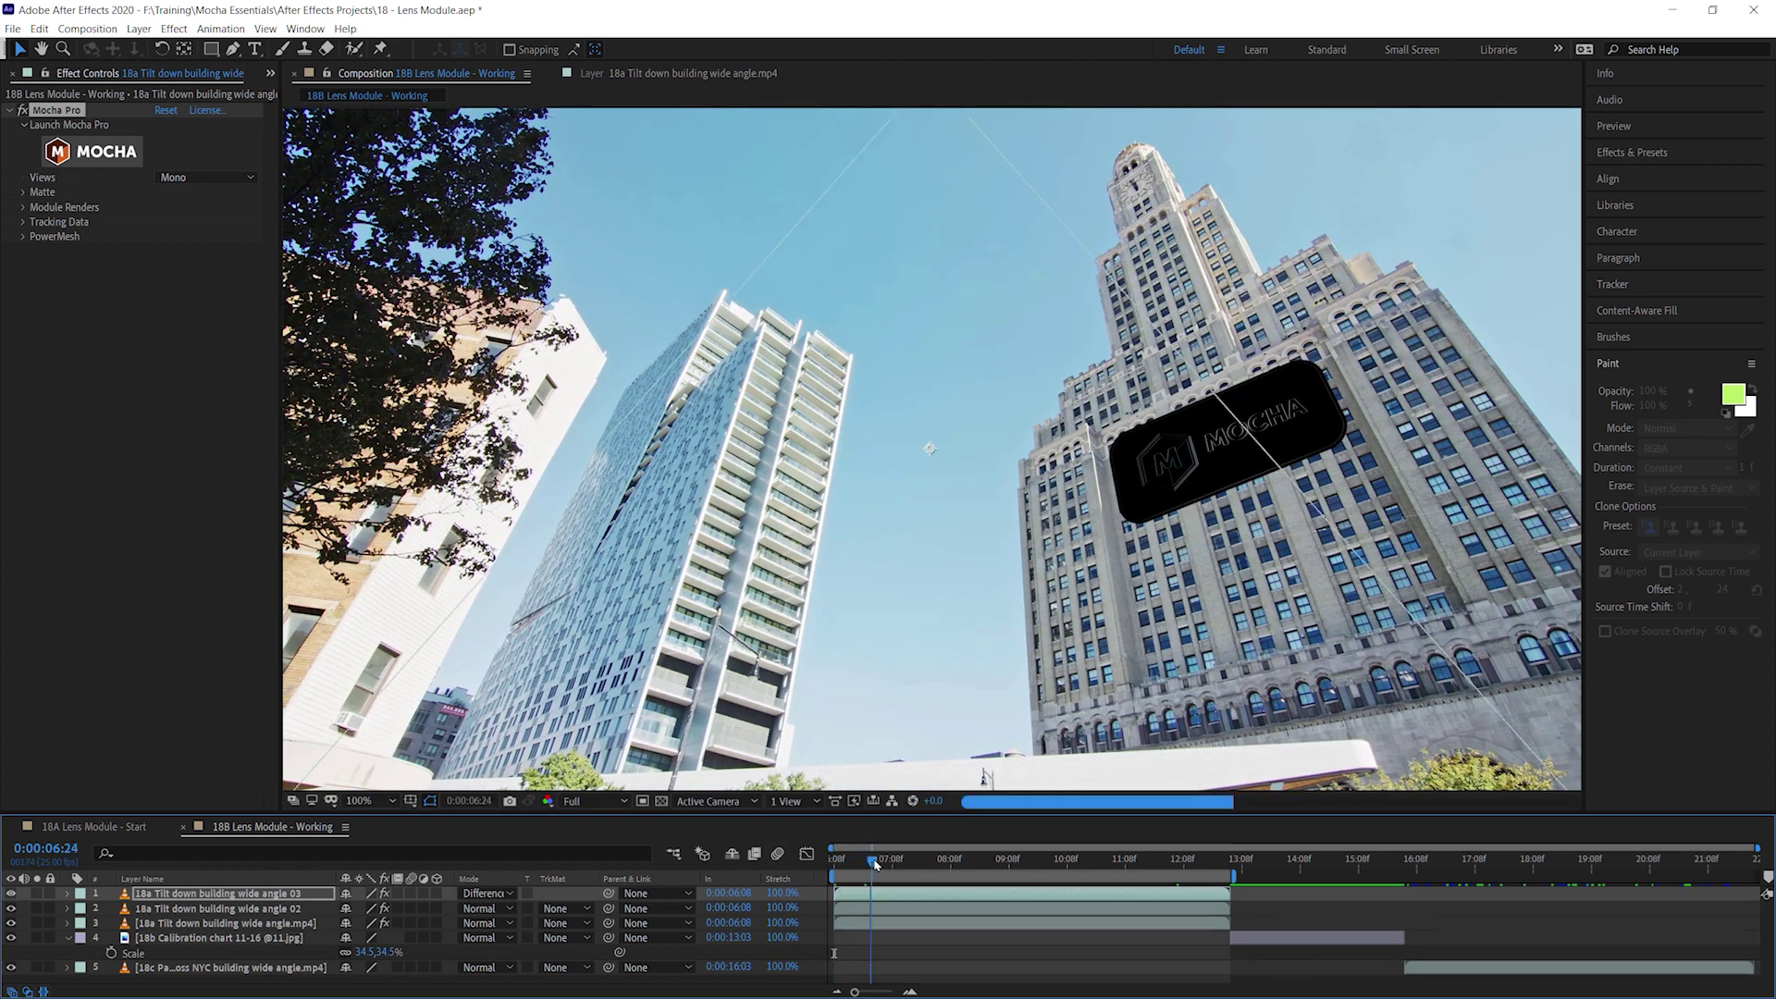
{"action": "left_click", "coordinate": [942, 858]}
{"action": "left_click", "coordinate": [1025, 859]}
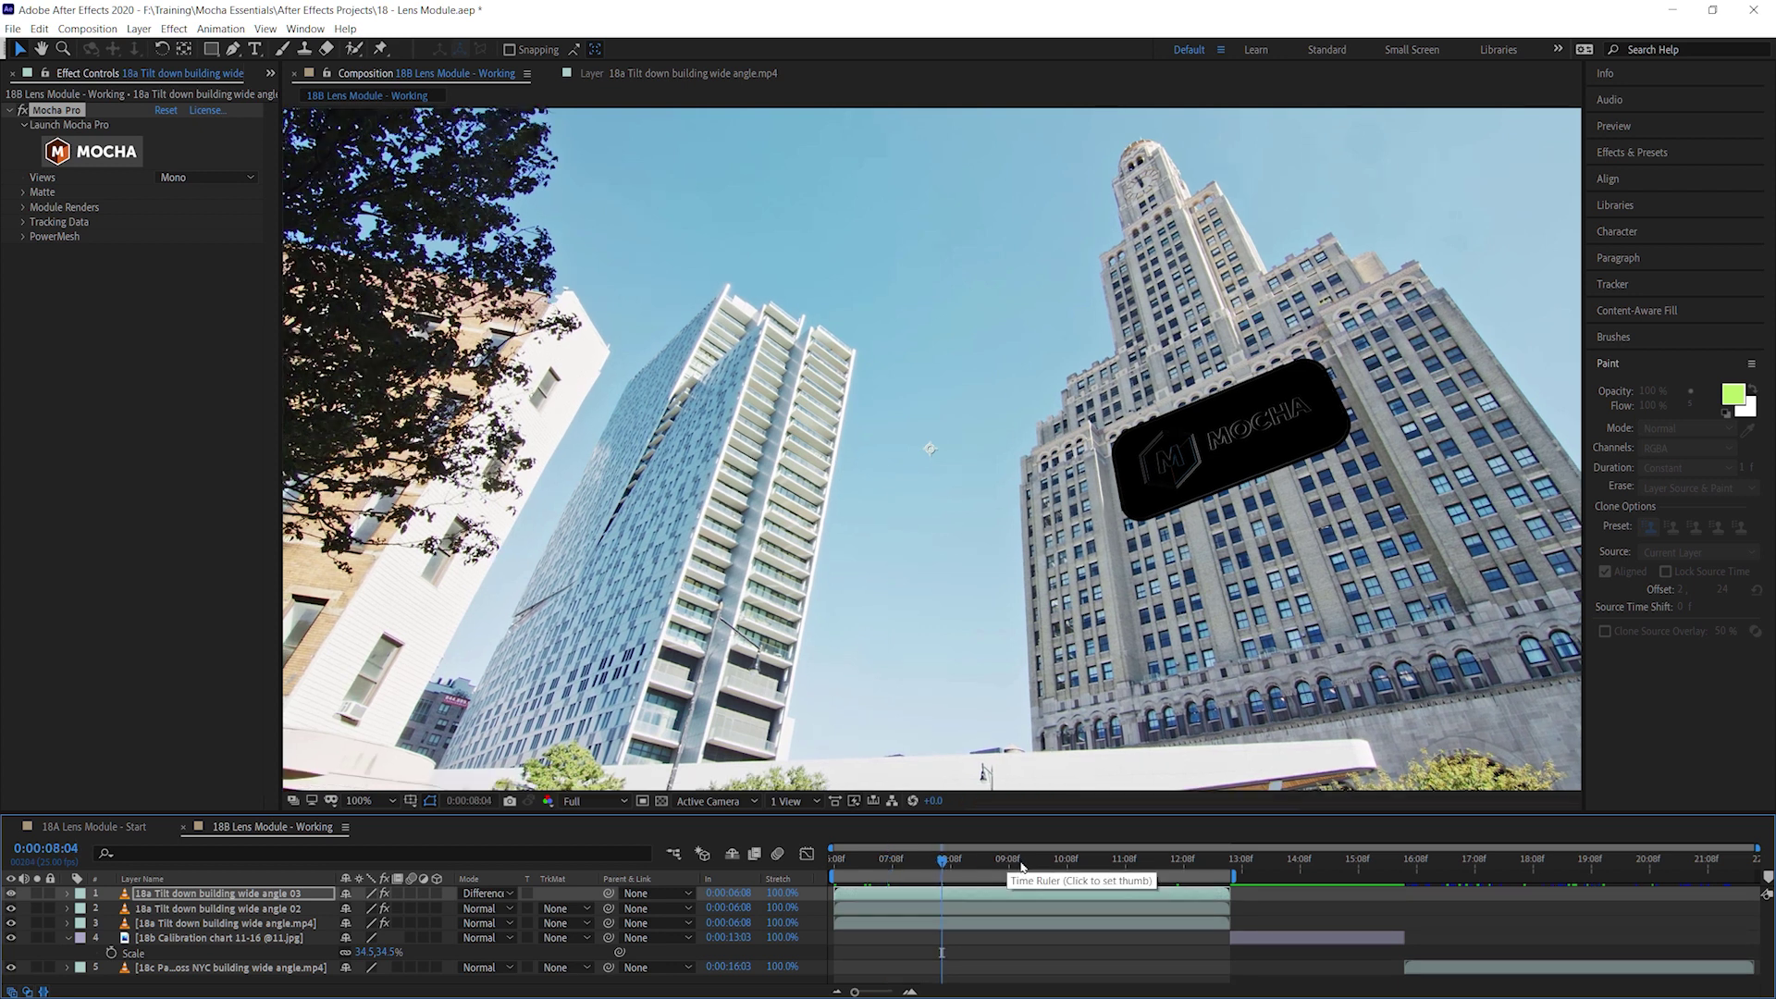
{"action": "left_click", "coordinate": [1088, 859]}
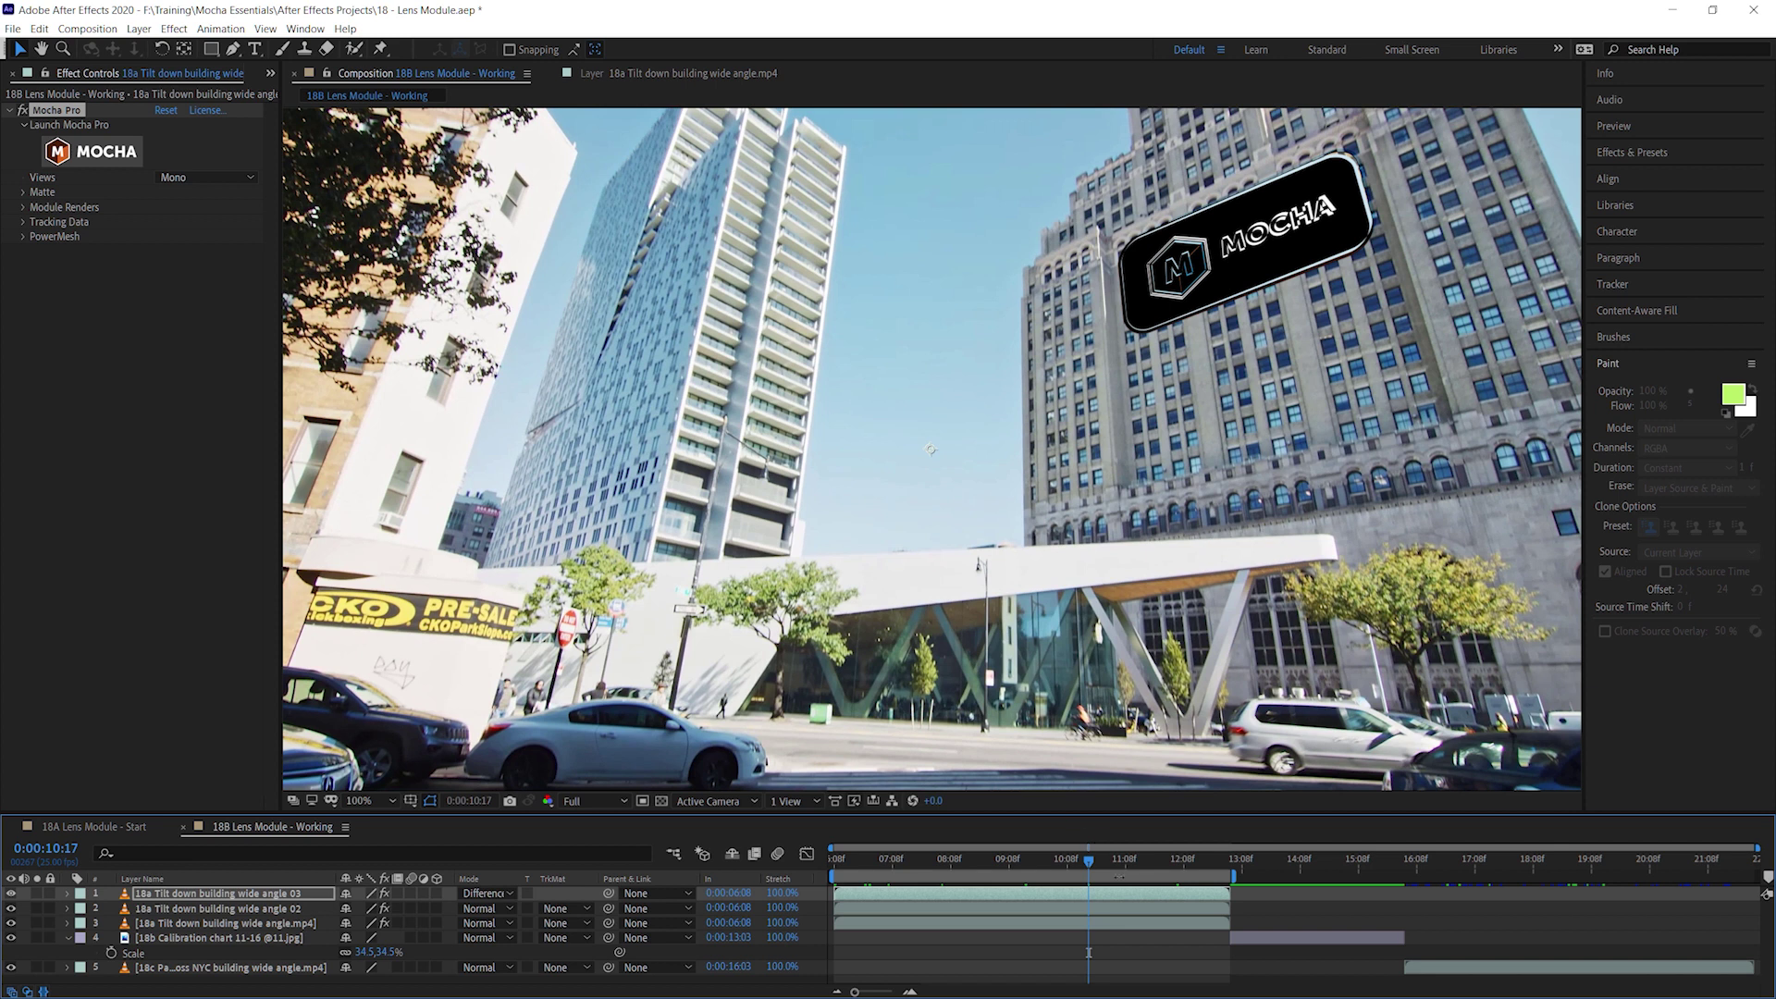
{"action": "left_click", "coordinate": [1141, 859]}
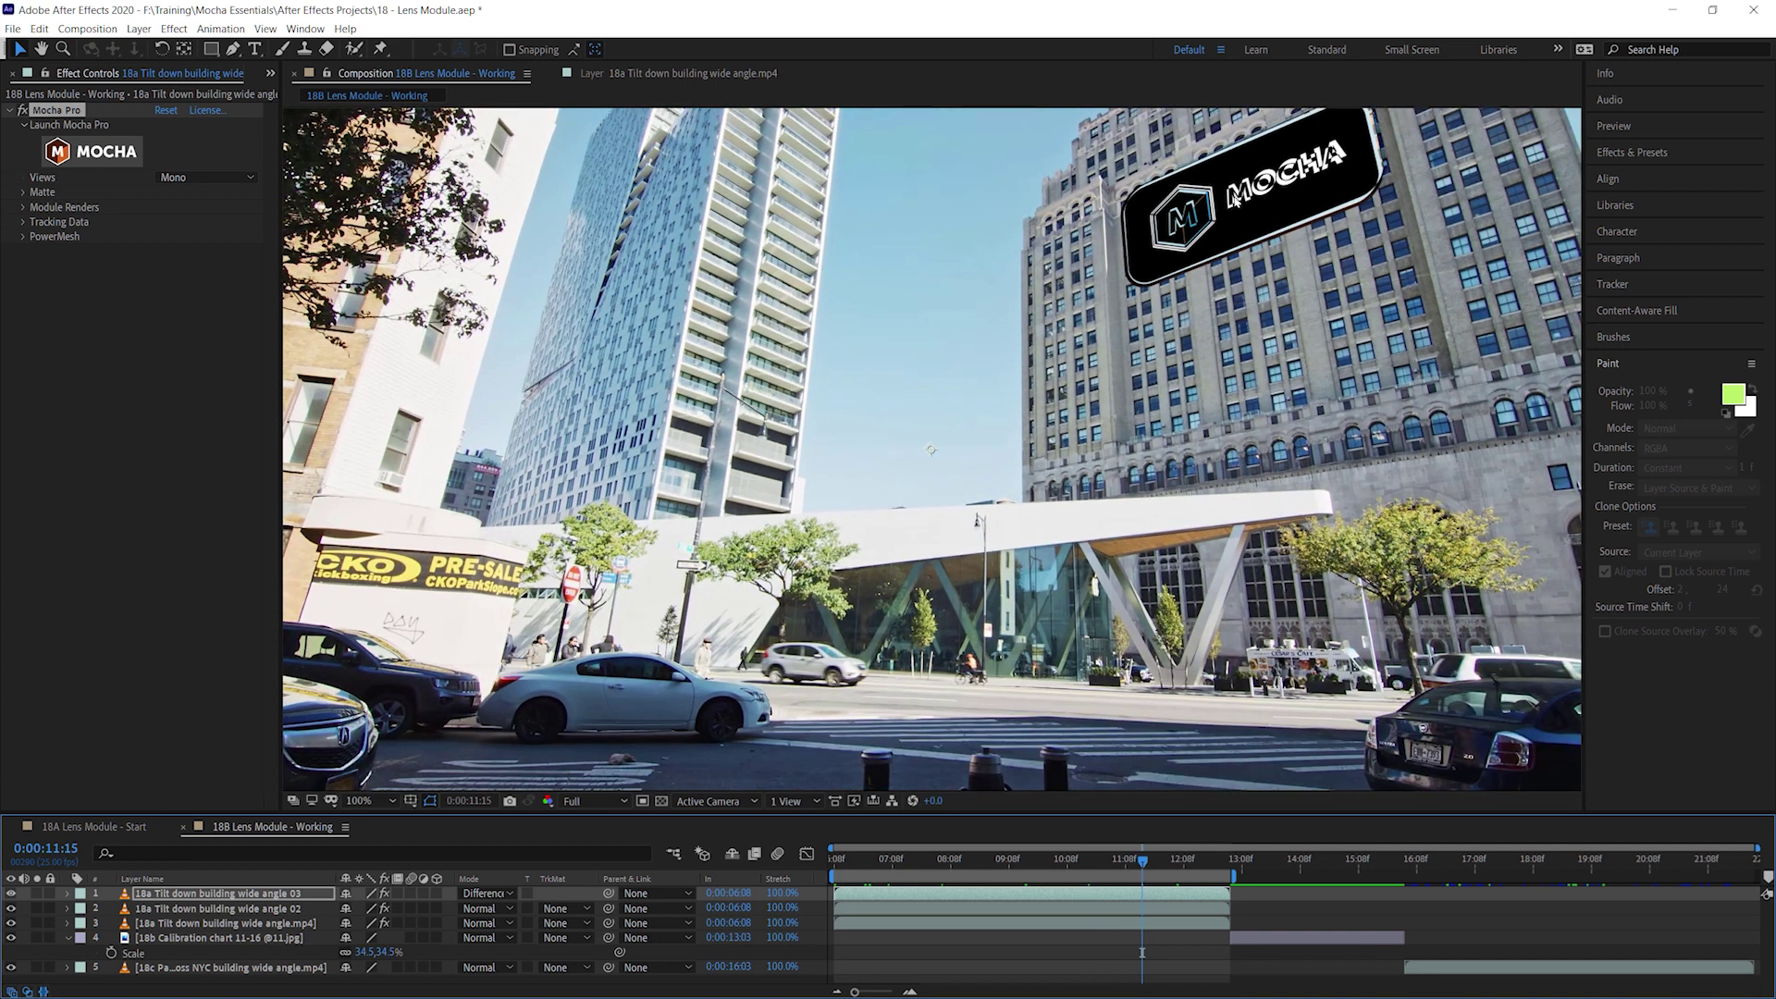
{"action": "left_click", "coordinate": [1187, 859]}
Set the top layer back to Normal blending with opacity 30
{"action": "left_click", "coordinate": [484, 893]}
{"action": "left_click", "coordinate": [500, 227]}
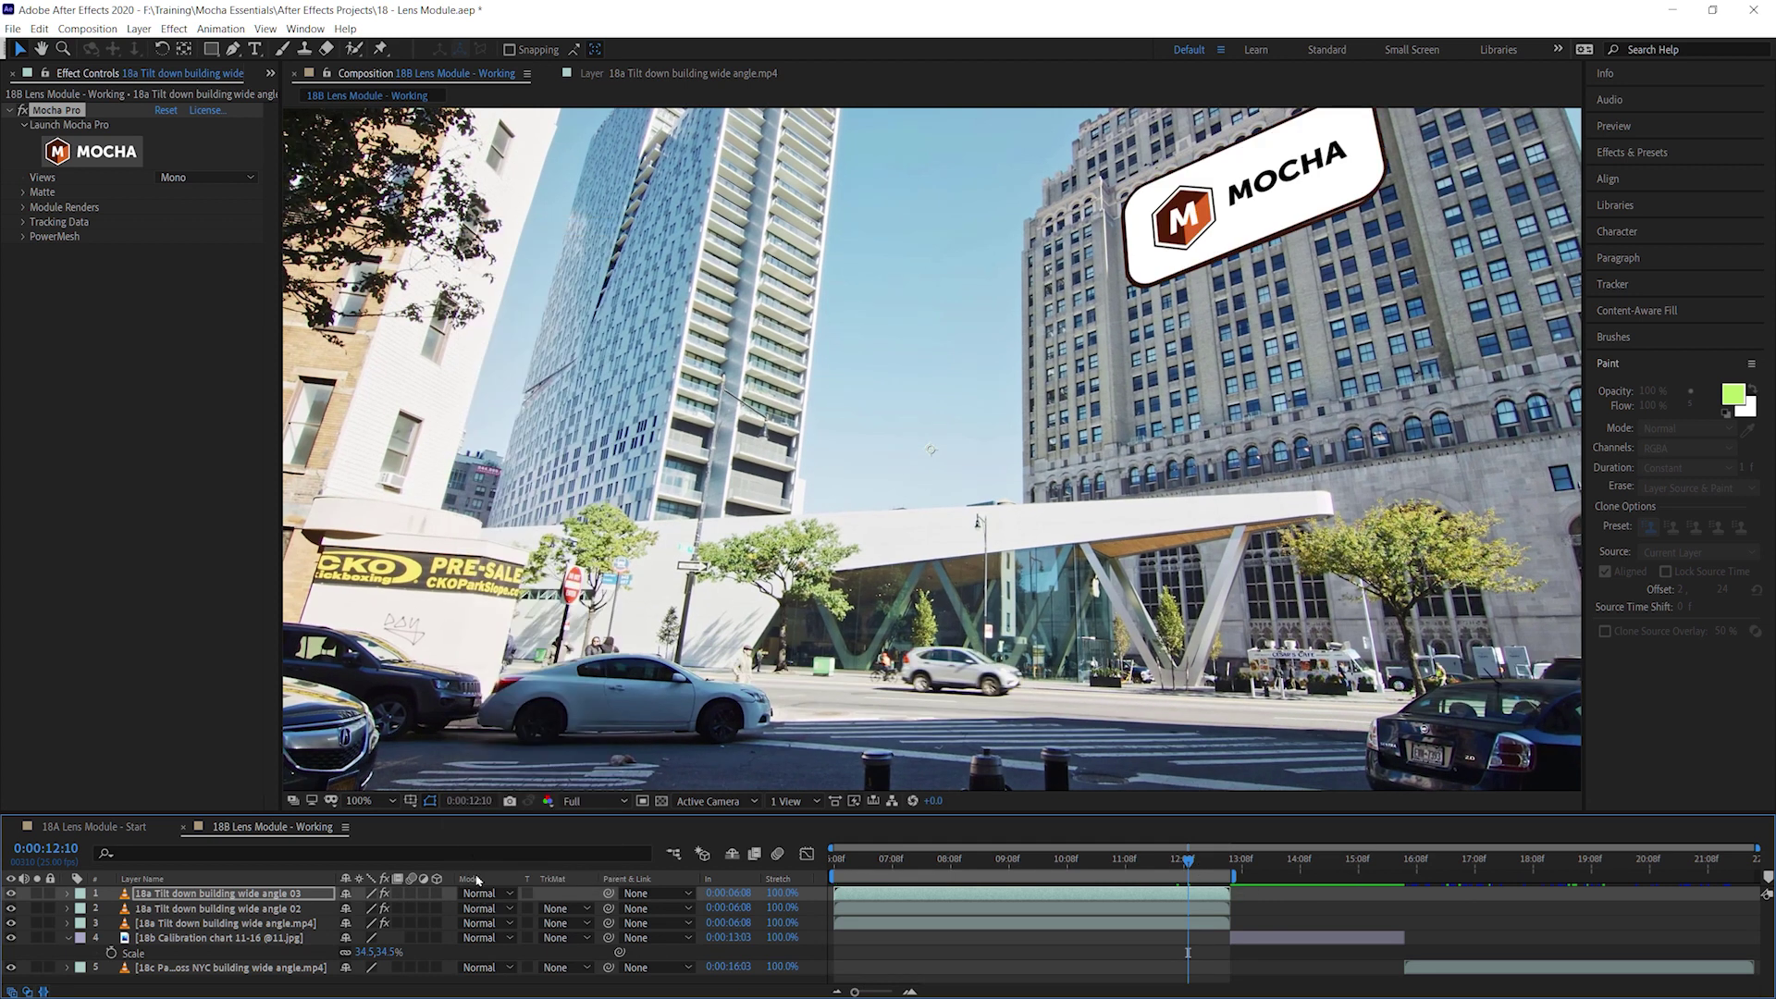
{"action": "key", "text": "t"}
{"action": "left_click", "coordinate": [353, 909]}
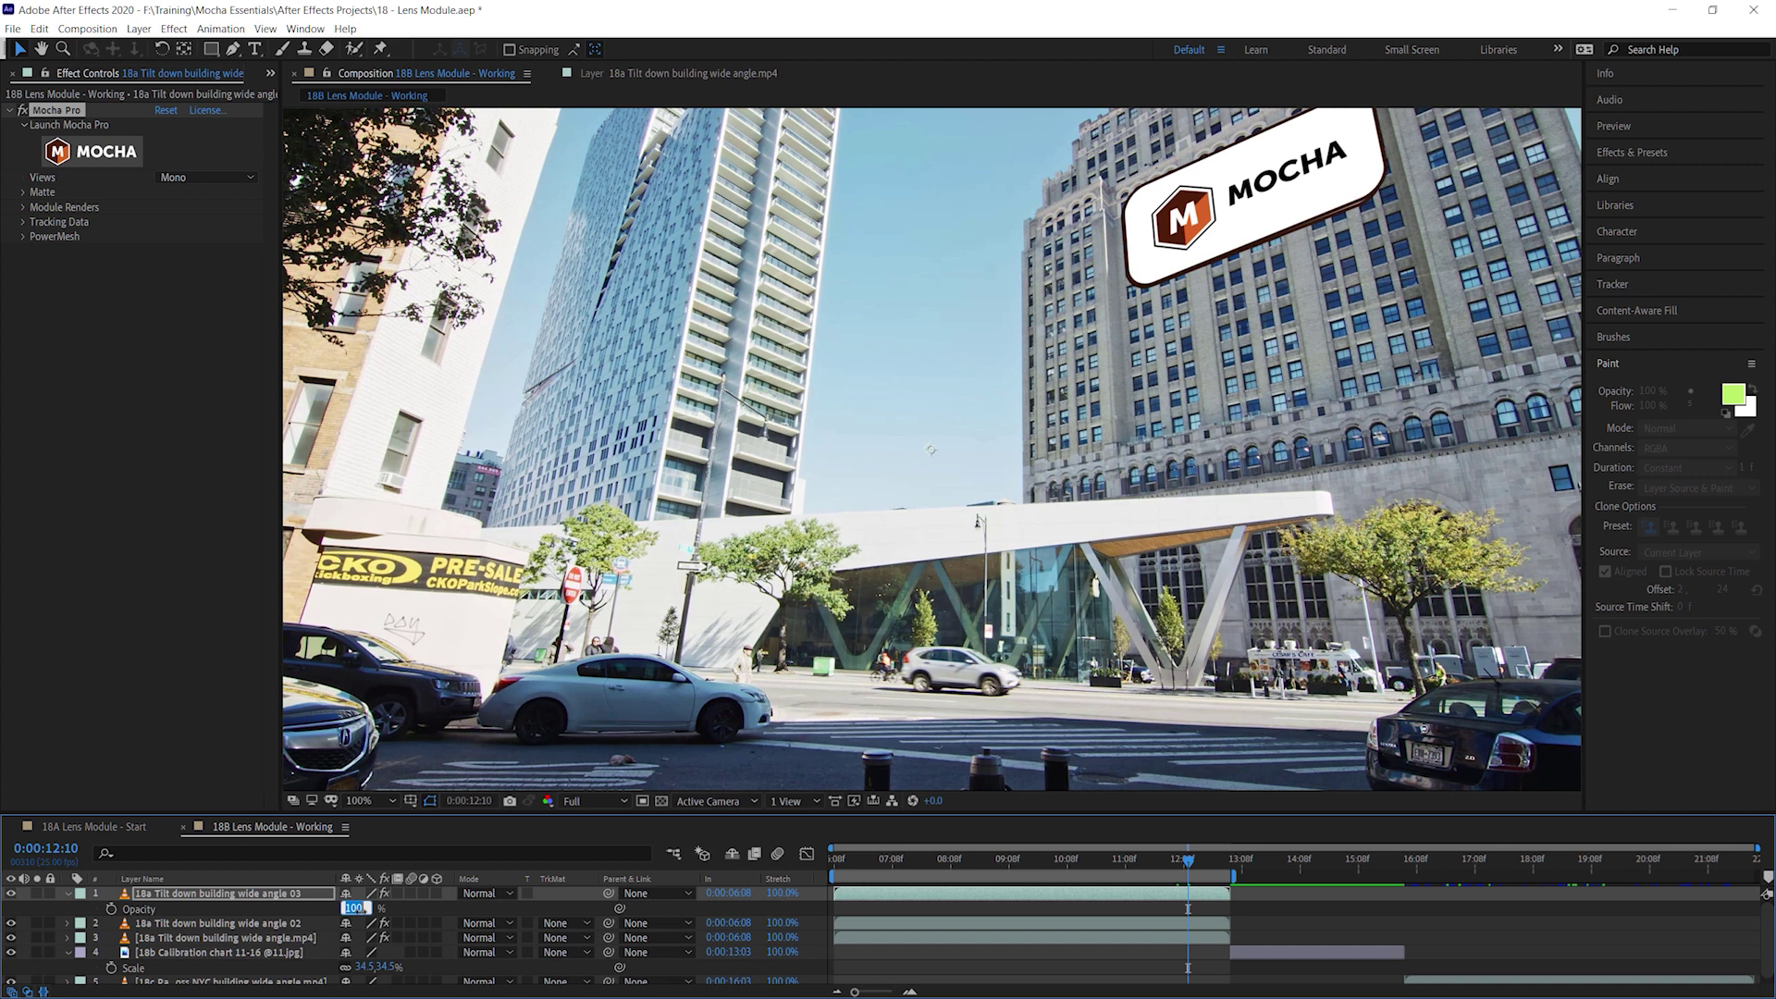
{"action": "type", "text": "30"}
{"action": "key", "text": "Return"}
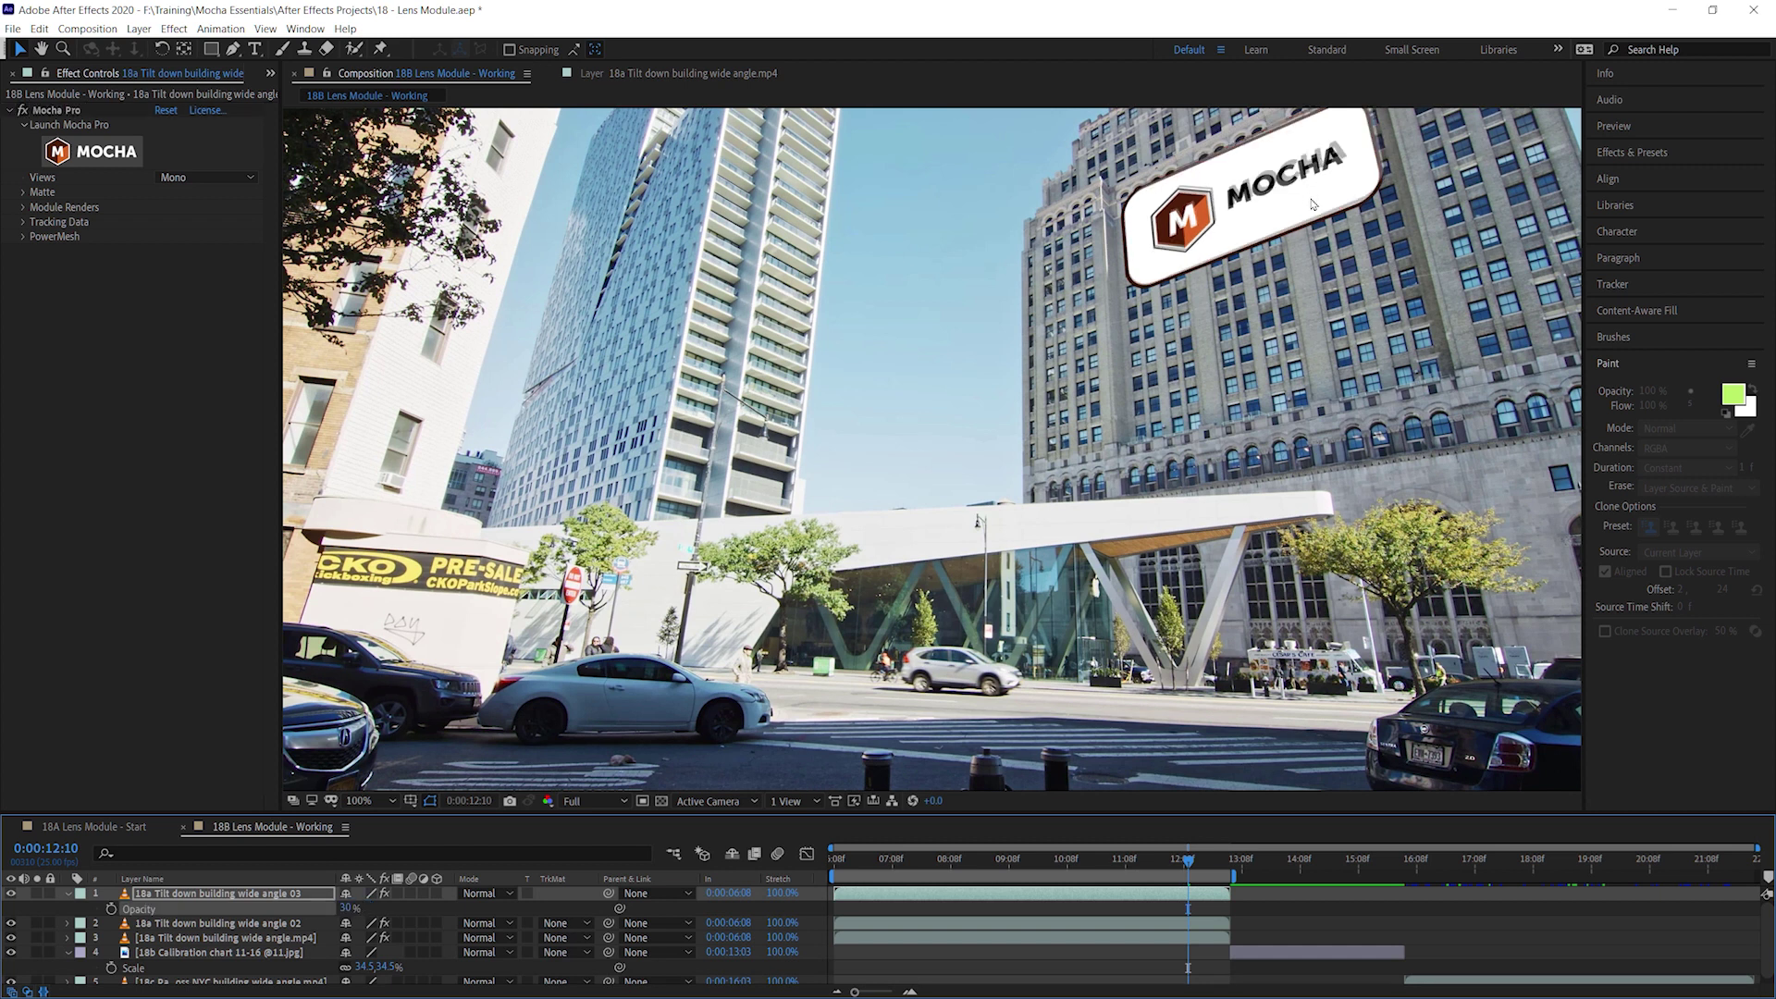
Preview the composition and scrub nearby frames to check the logo alignment
{"action": "key", "text": "space"}
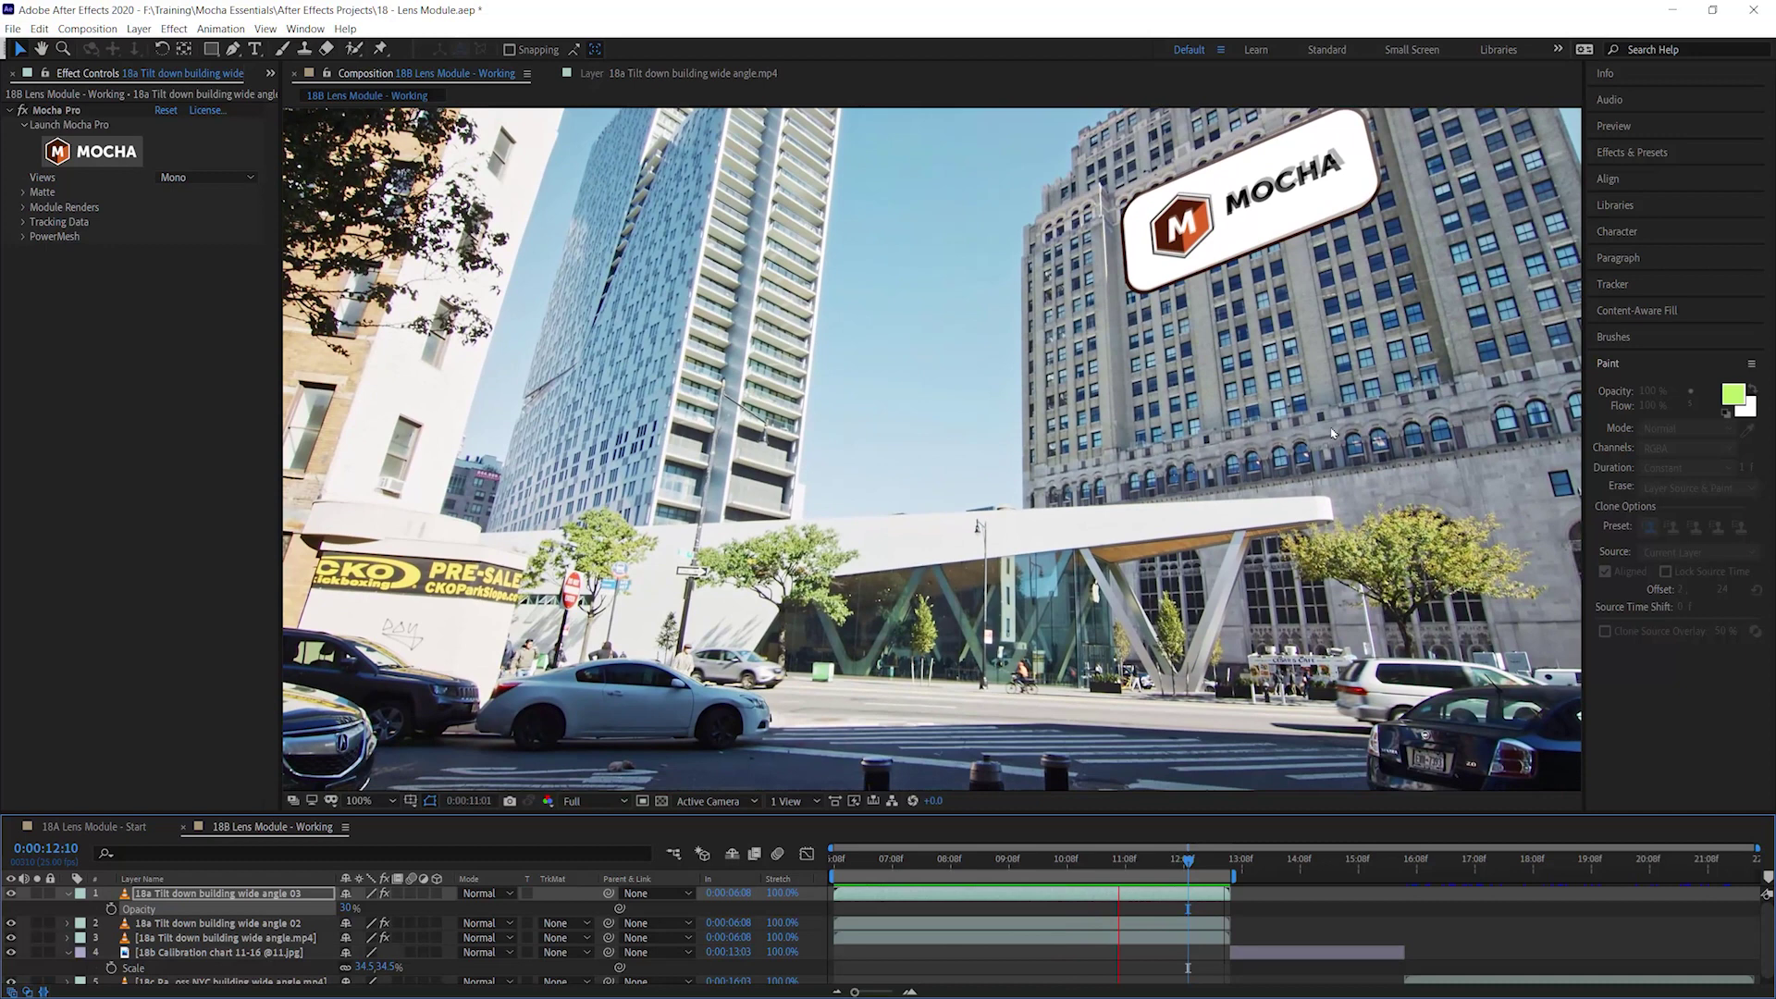
{"action": "key", "text": "space"}
{"action": "mouse_move", "coordinate": [1128, 863]}
{"action": "left_mouse_down"}
{"action": "mouse_move", "coordinate": [1059, 861]}
{"action": "mouse_move", "coordinate": [1103, 859]}
{"action": "left_mouse_up"}
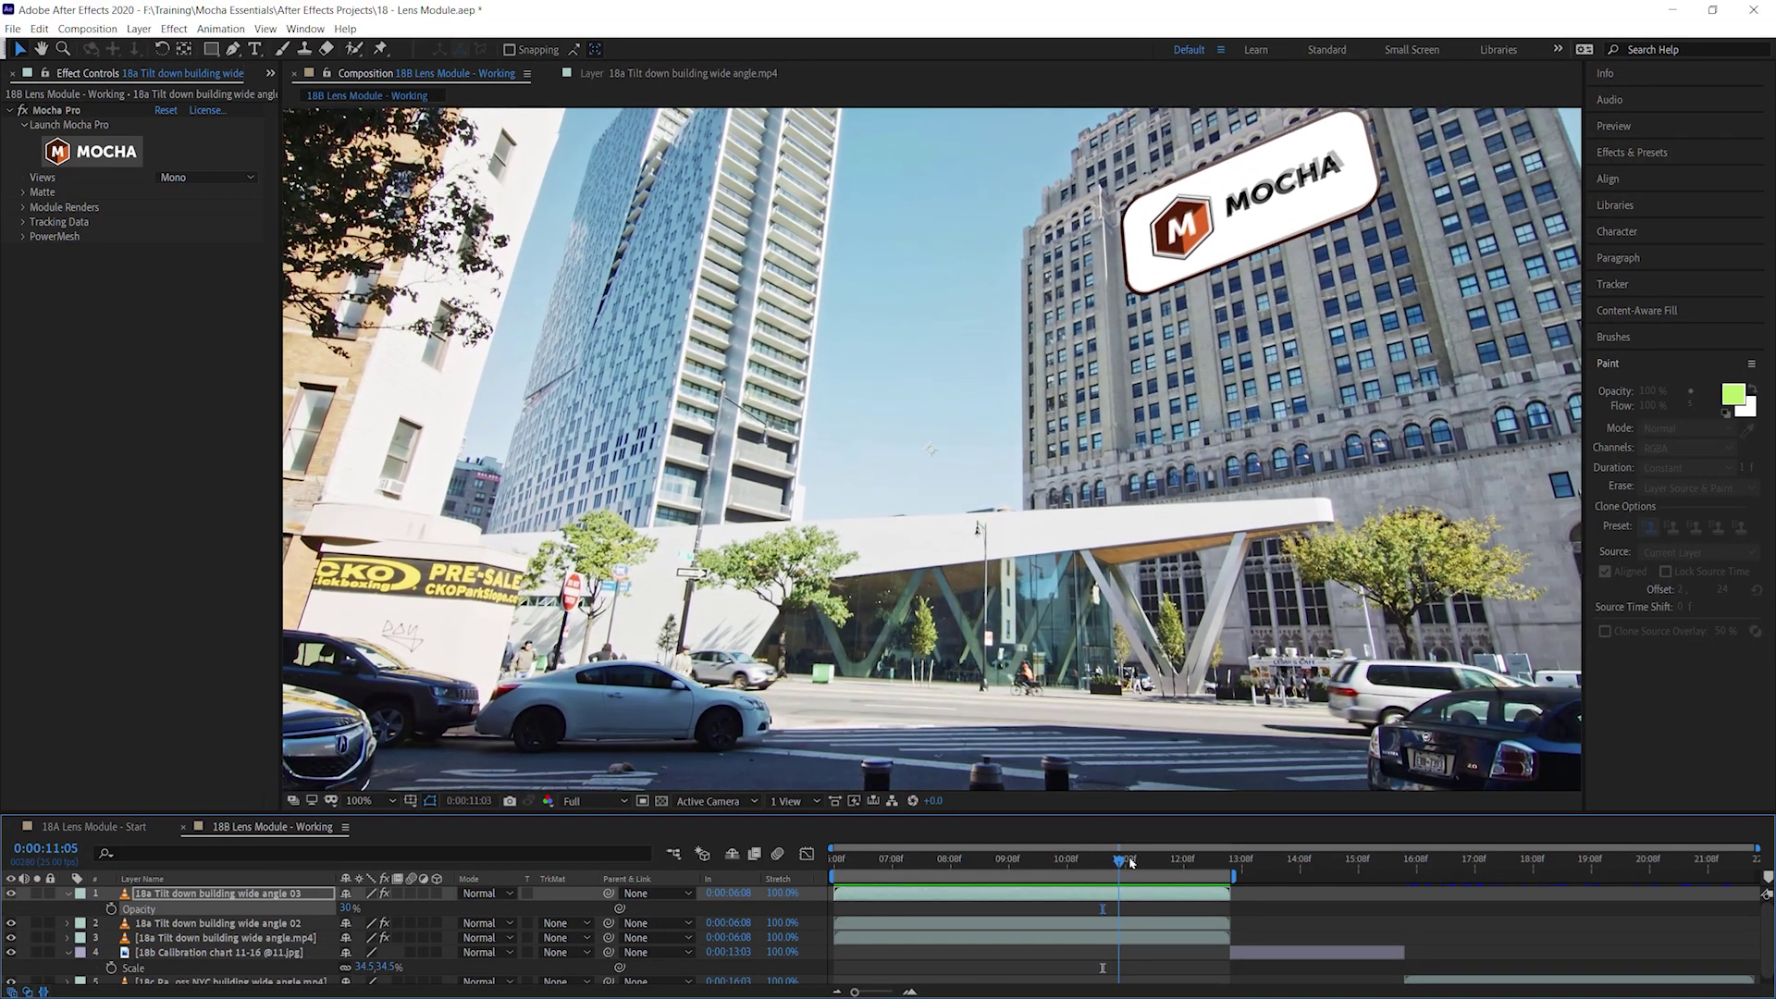
{"action": "mouse_move", "coordinate": [1103, 859]}
{"action": "left_mouse_down"}
{"action": "mouse_move", "coordinate": [1129, 859]}
{"action": "mouse_move", "coordinate": [943, 861]}
{"action": "left_mouse_up"}
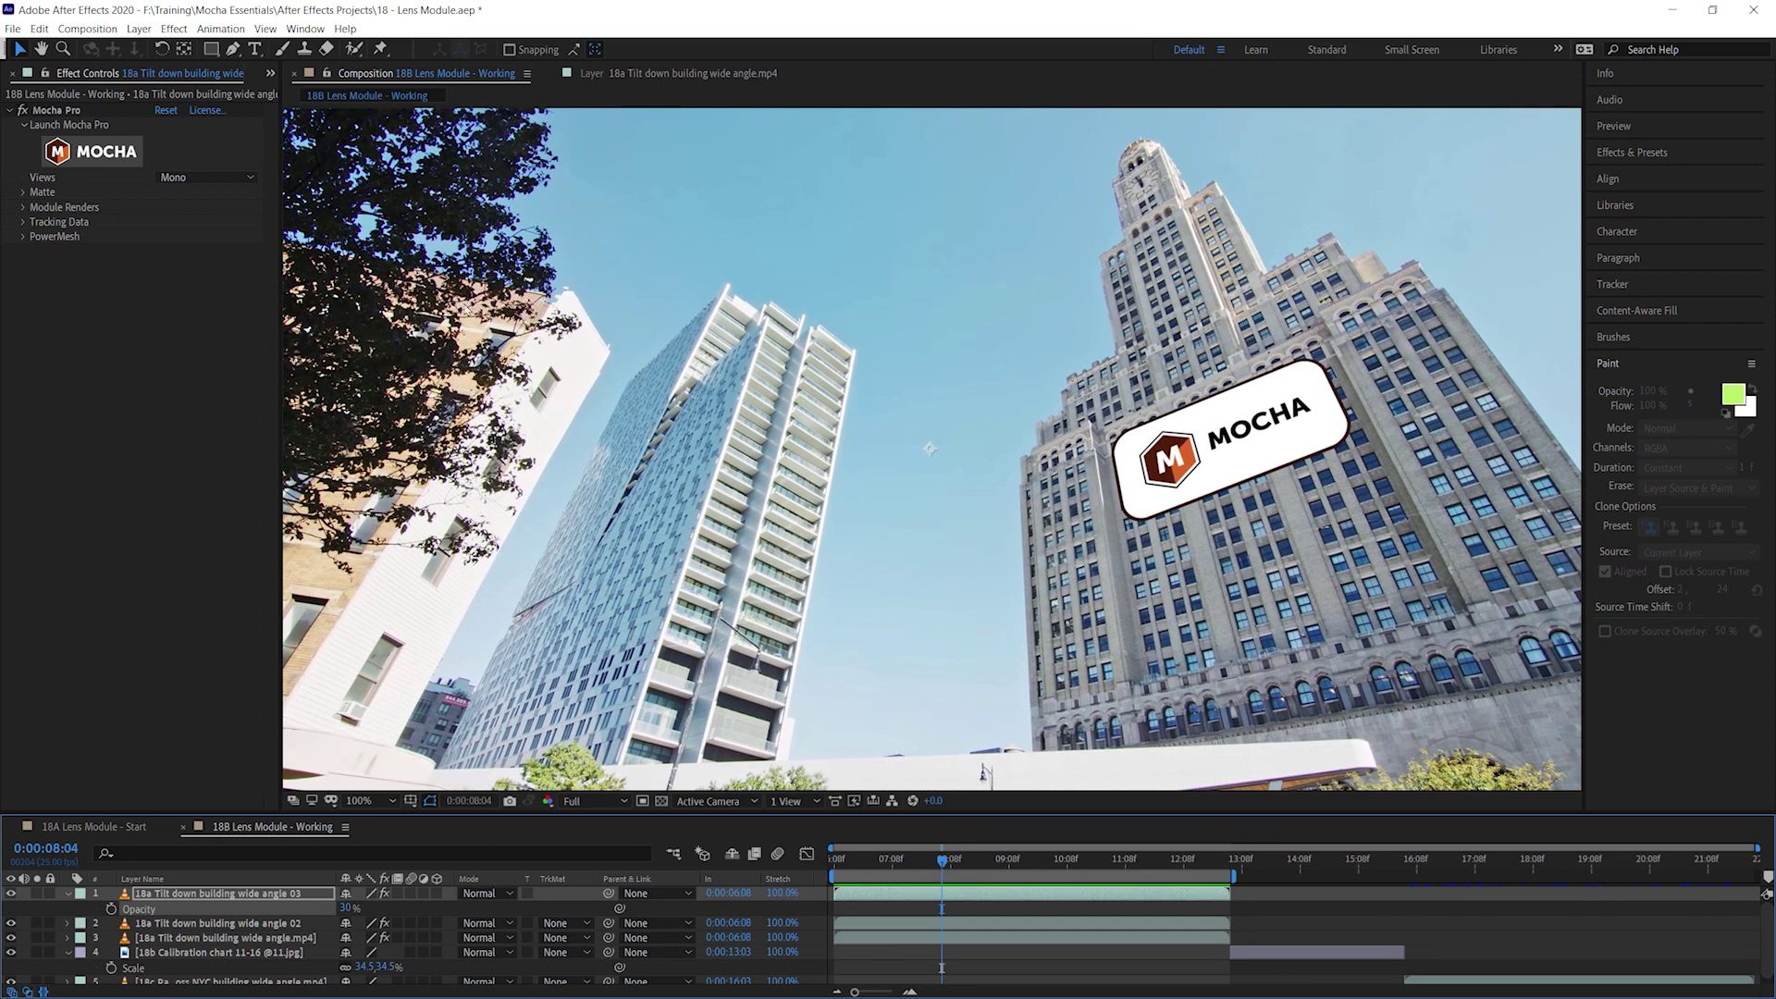
Uncheck Render in the second clip's Mocha Pro Module Renders and launch its Mocha session
{"action": "left_click", "coordinate": [11, 895]}
{"action": "left_click", "coordinate": [216, 923]}
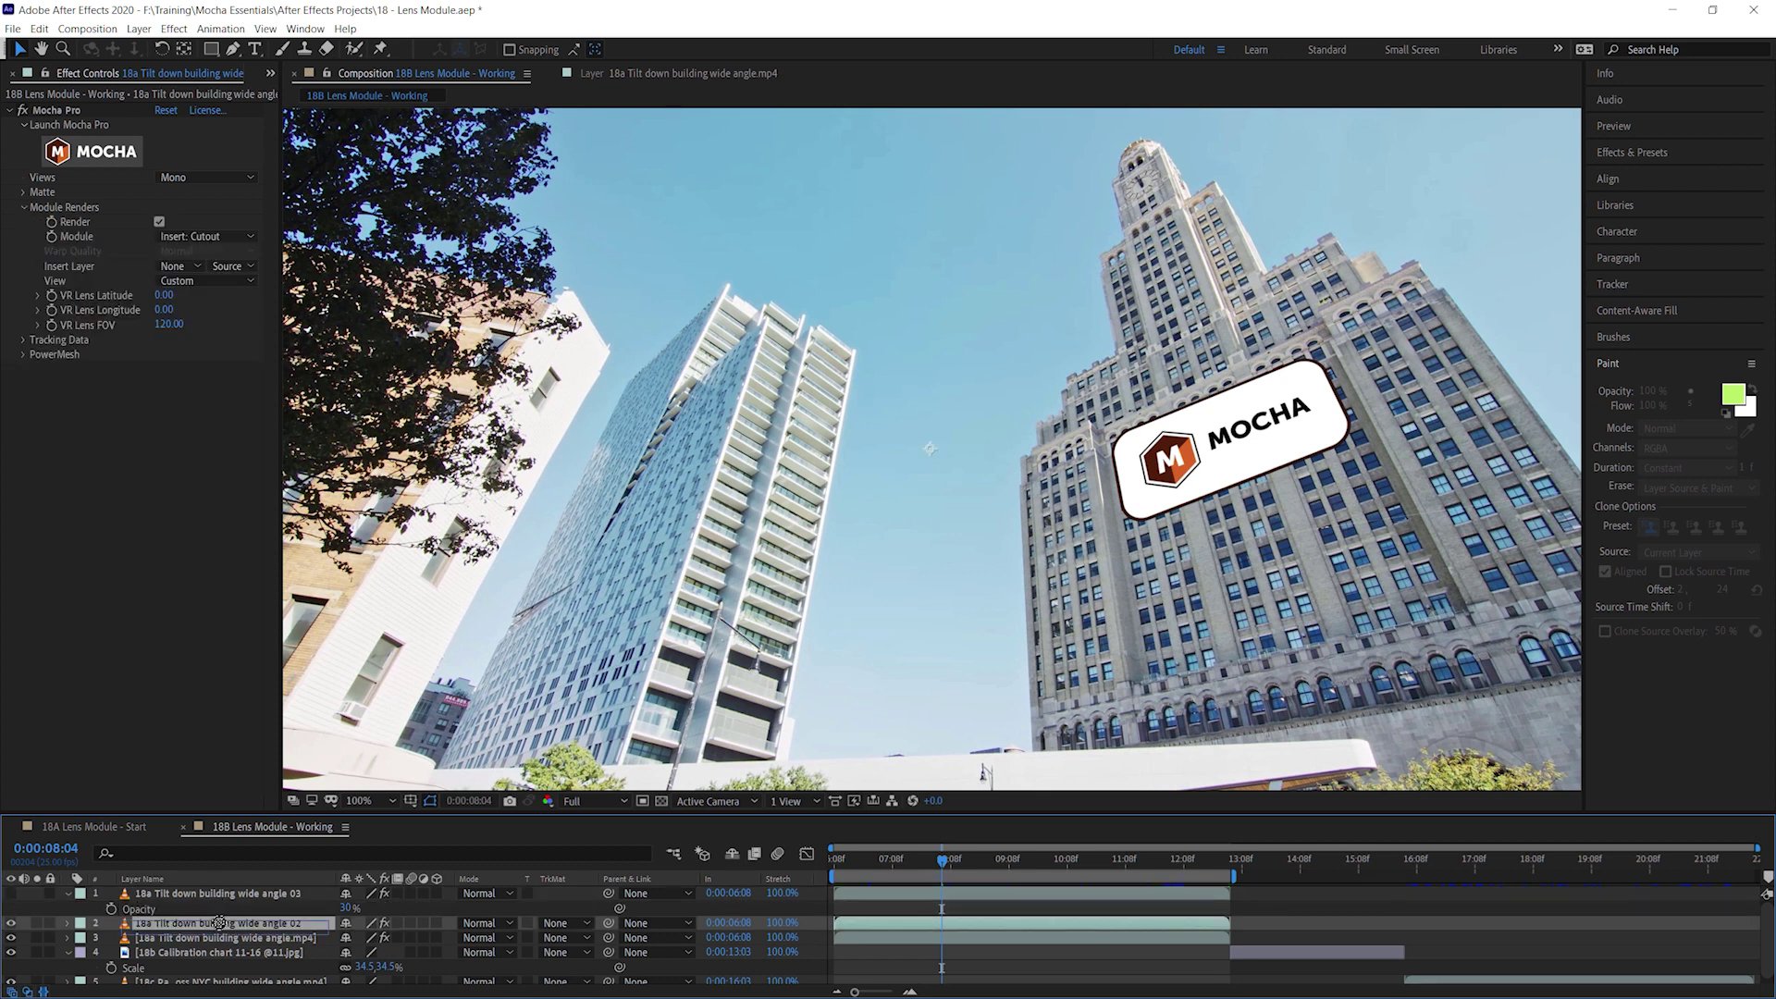
{"action": "left_click", "coordinate": [24, 207]}
{"action": "left_click", "coordinate": [159, 222]}
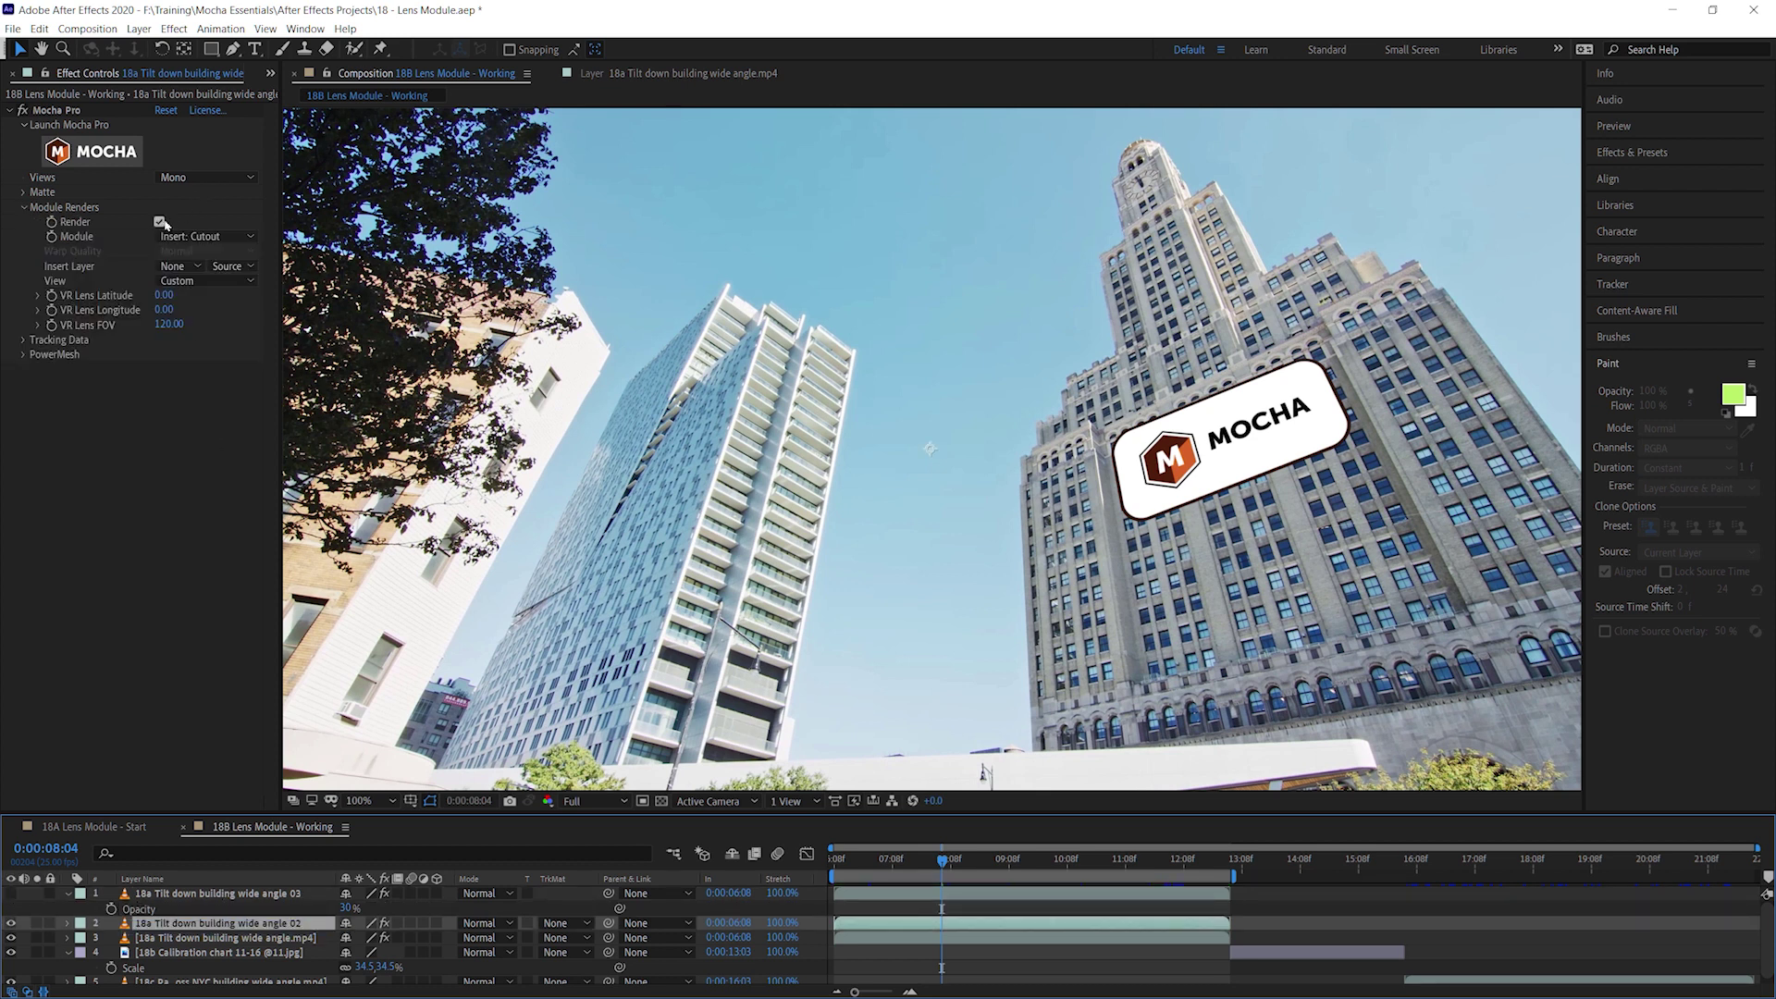
{"action": "left_click", "coordinate": [90, 152]}
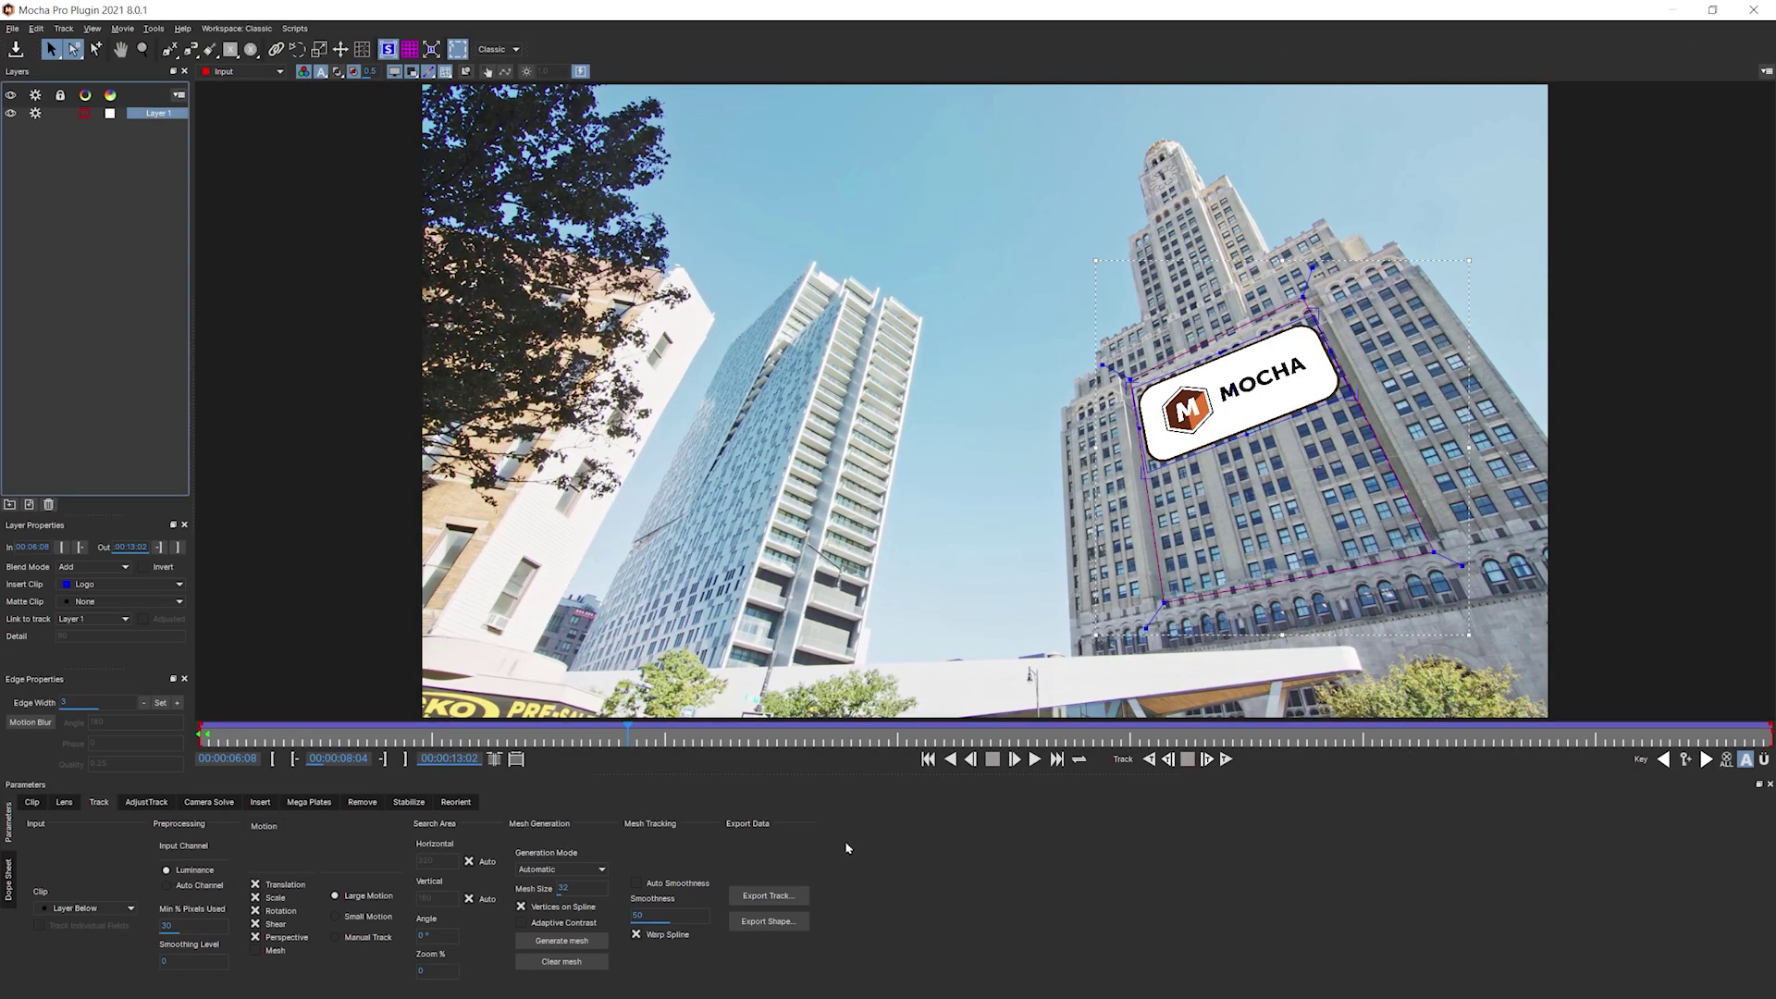
Copy the track to the clipboard as After Effects CC Power Pin data with lens distortion removed
{"action": "left_click", "coordinate": [767, 894]}
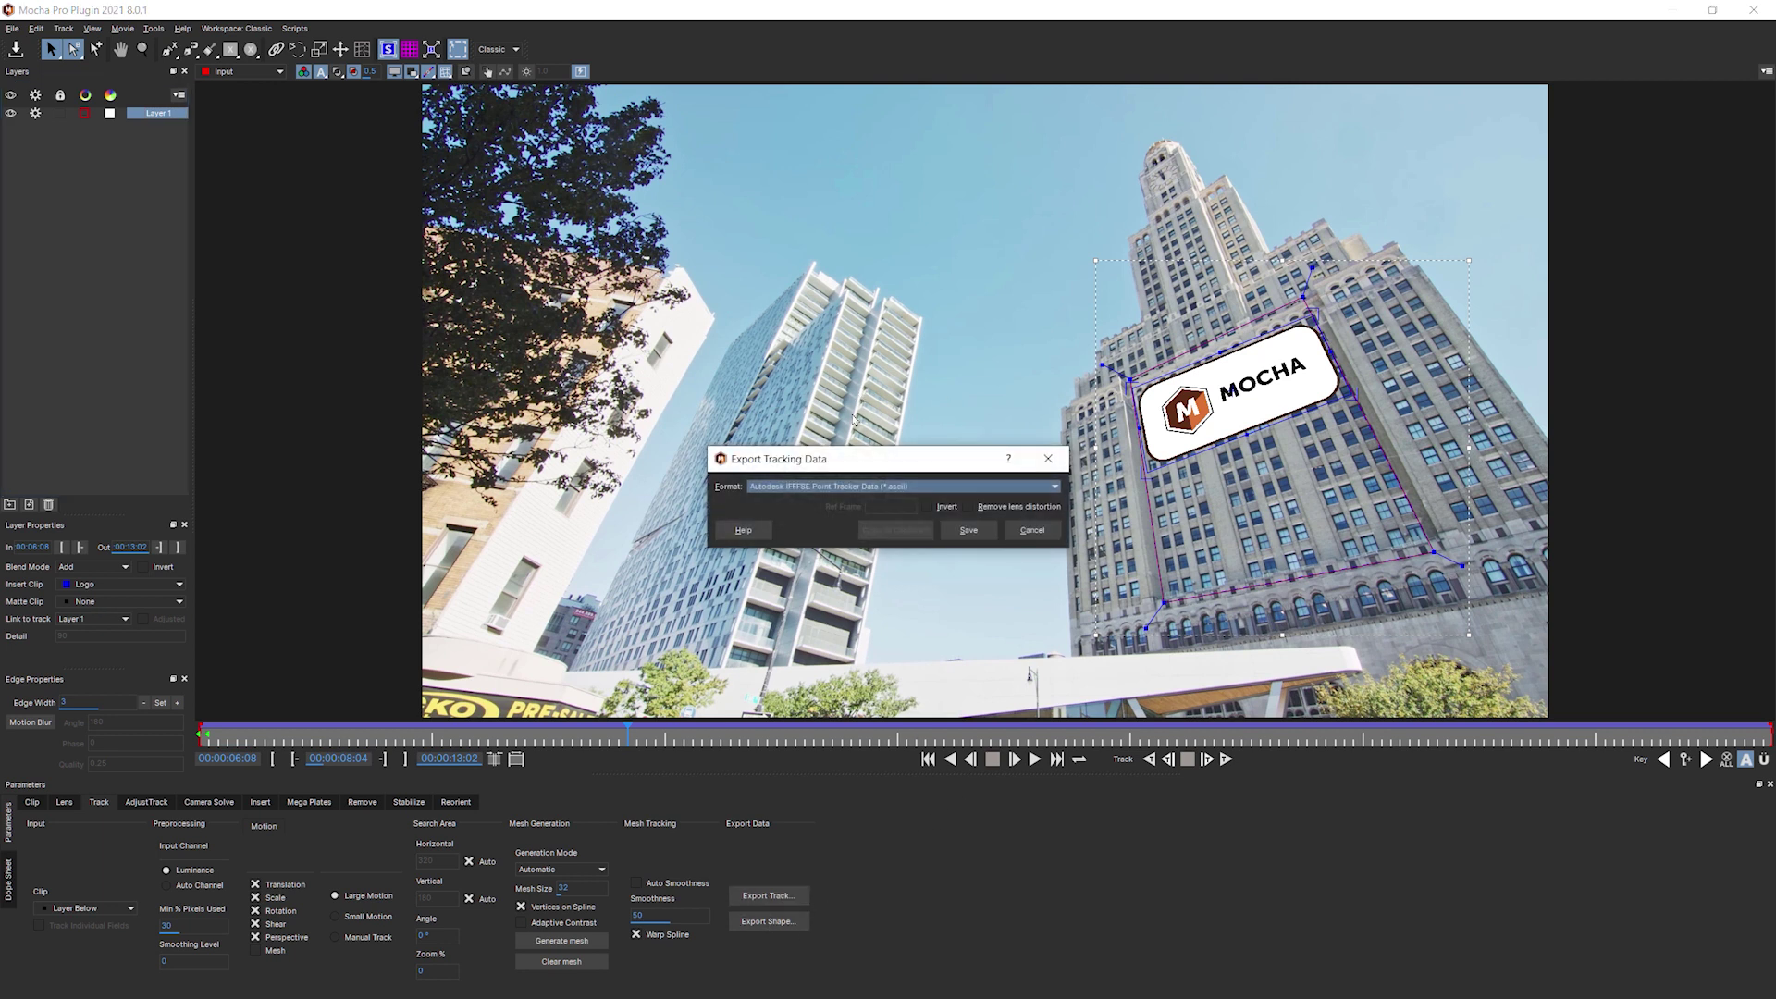
{"action": "left_click", "coordinate": [969, 507]}
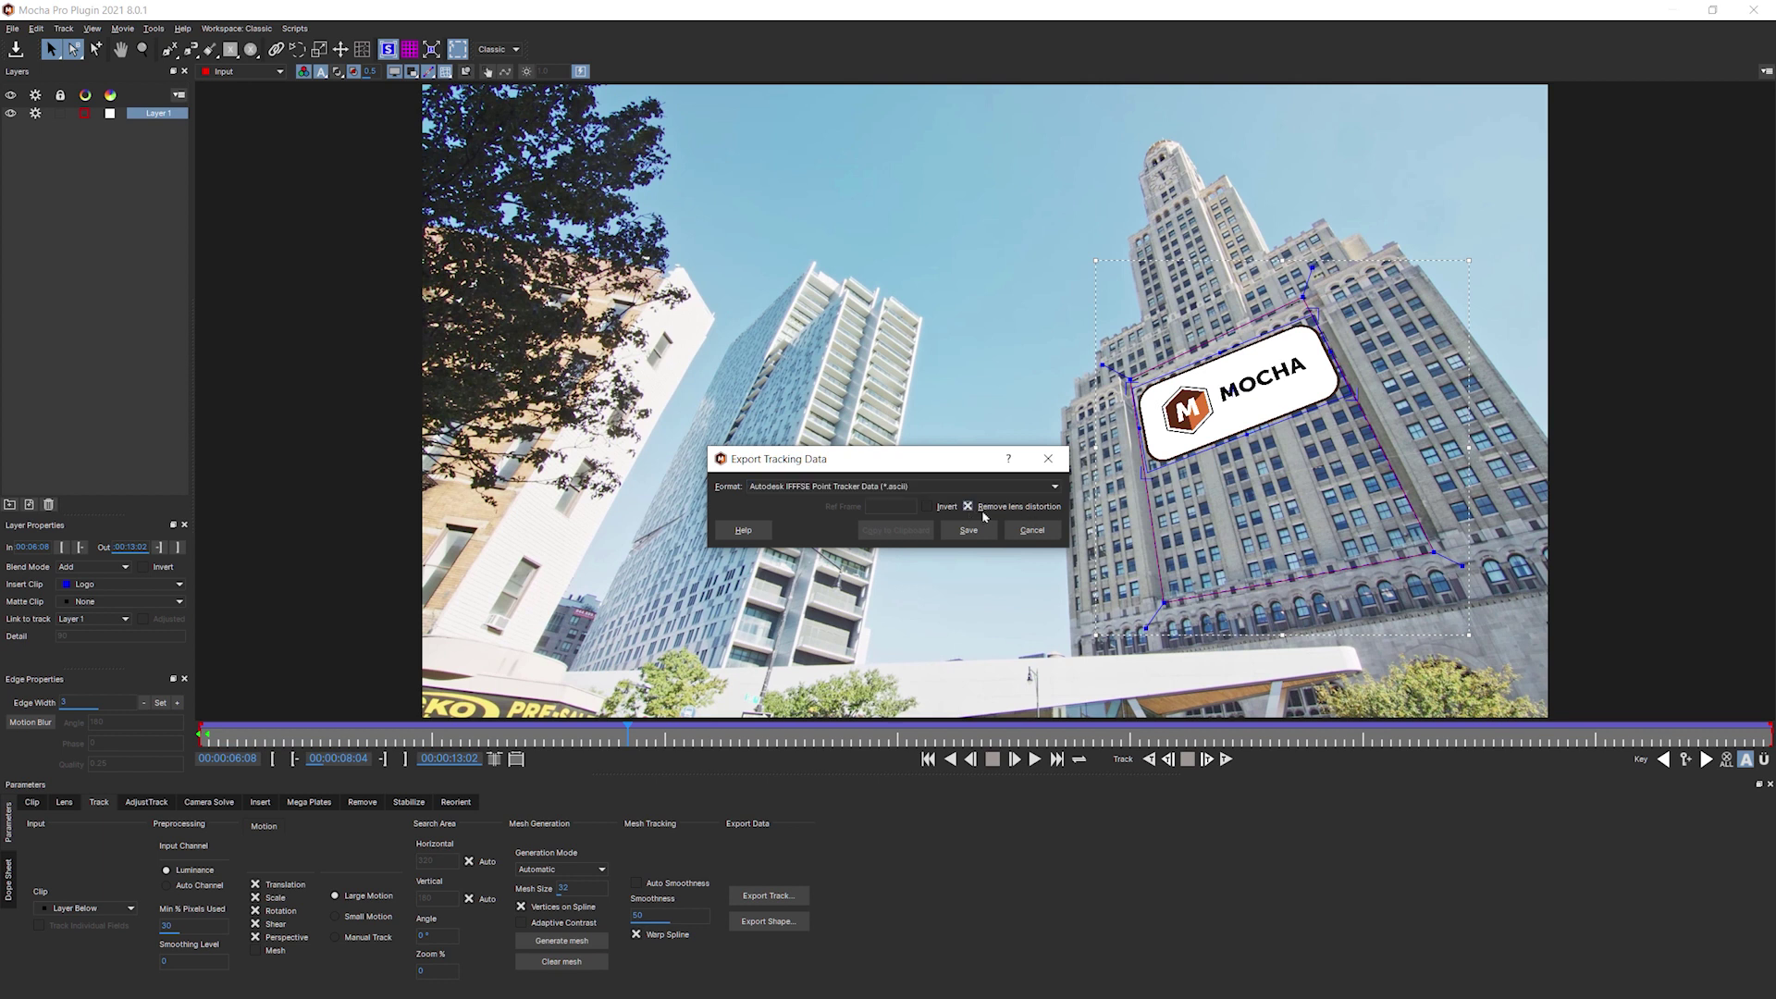
{"action": "left_click", "coordinate": [1054, 485]}
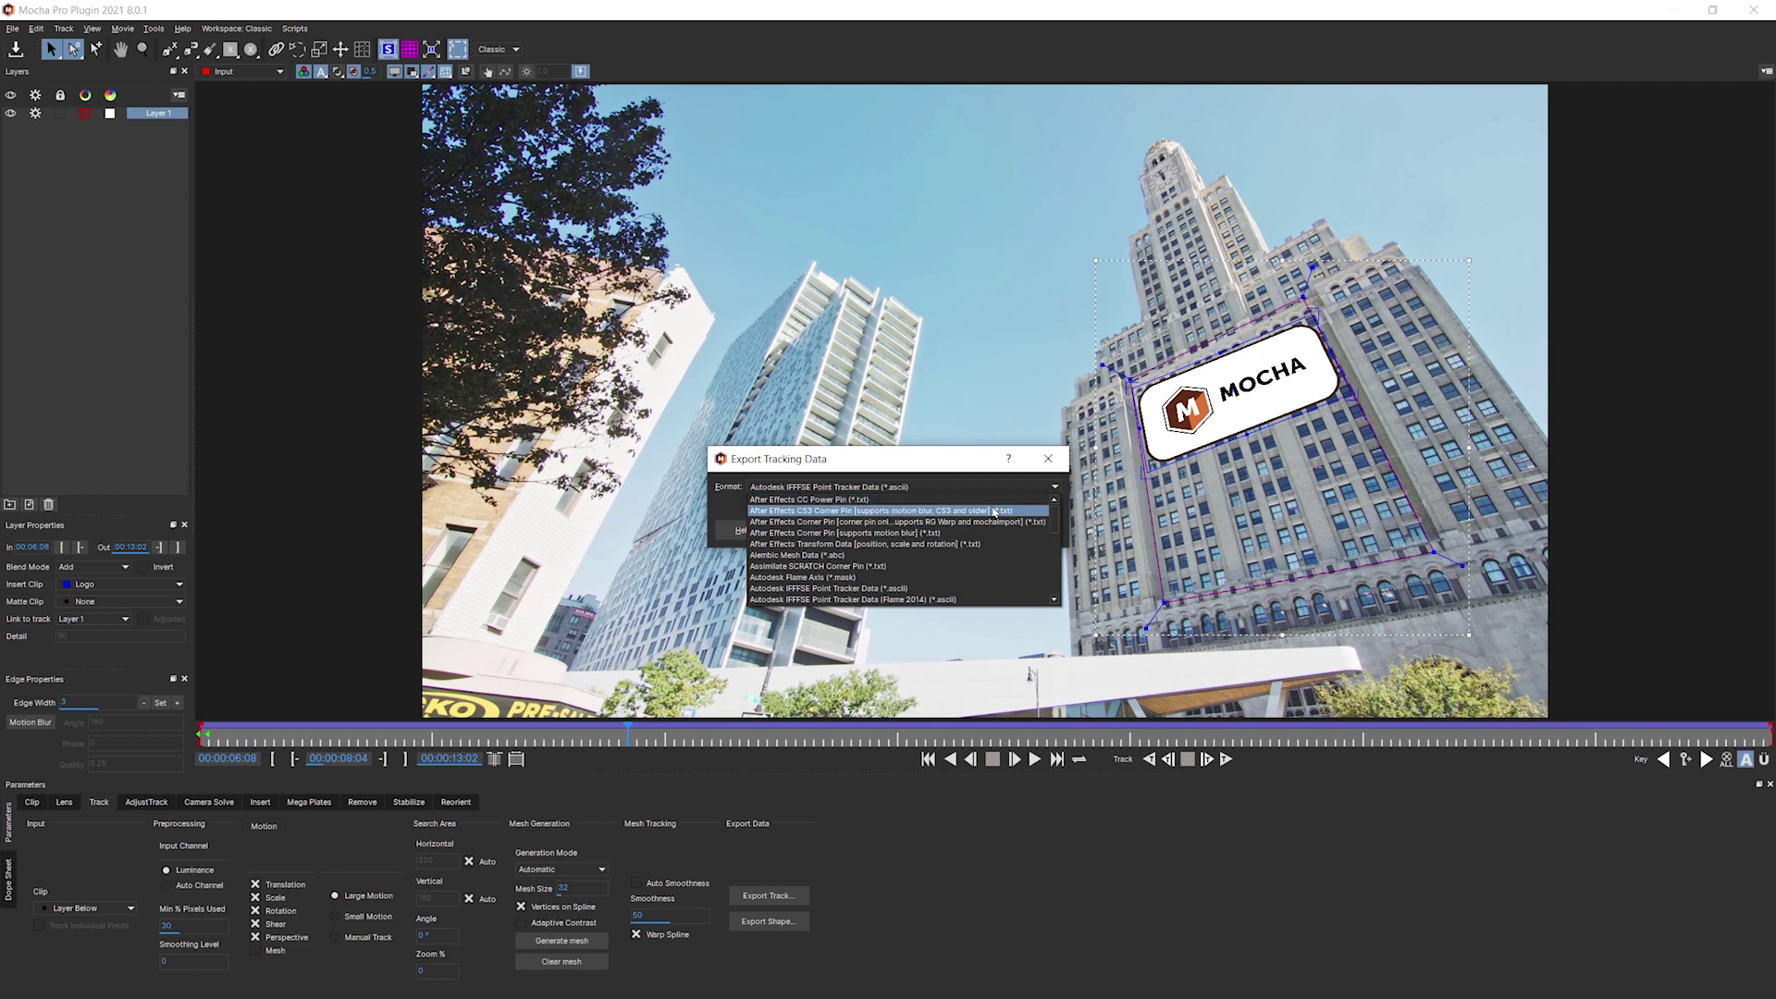
{"action": "left_click", "coordinate": [836, 500]}
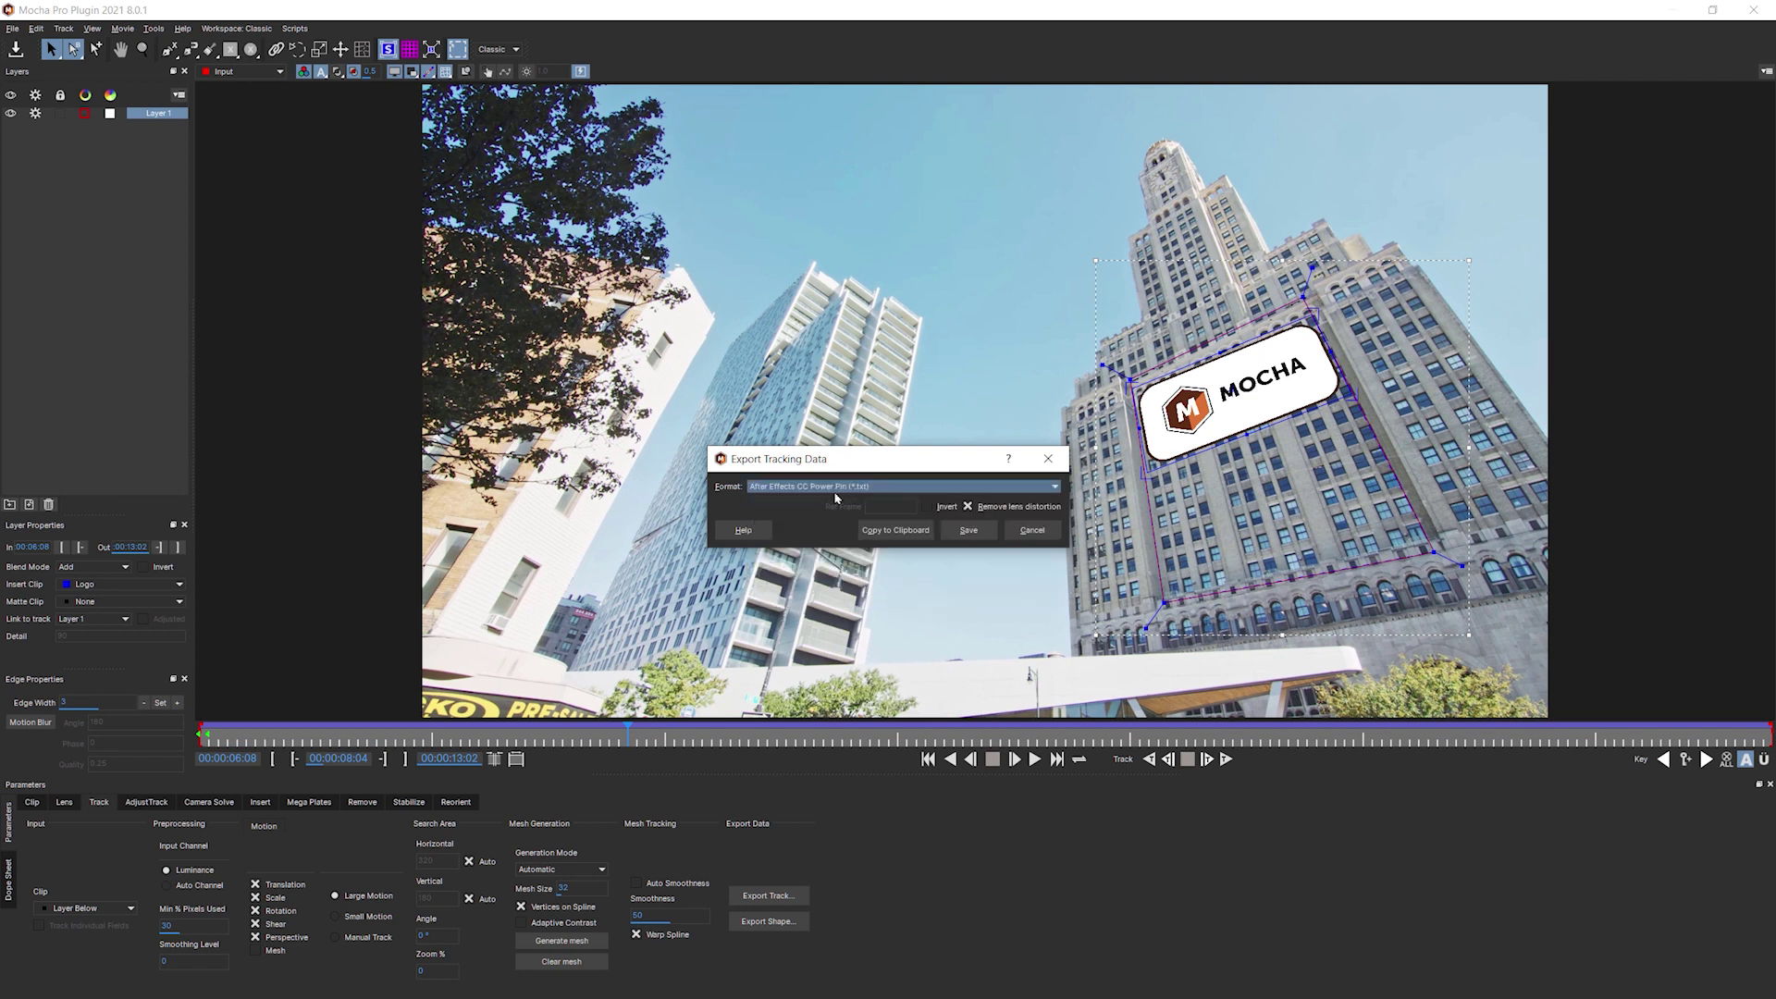
{"action": "left_click", "coordinate": [907, 532]}
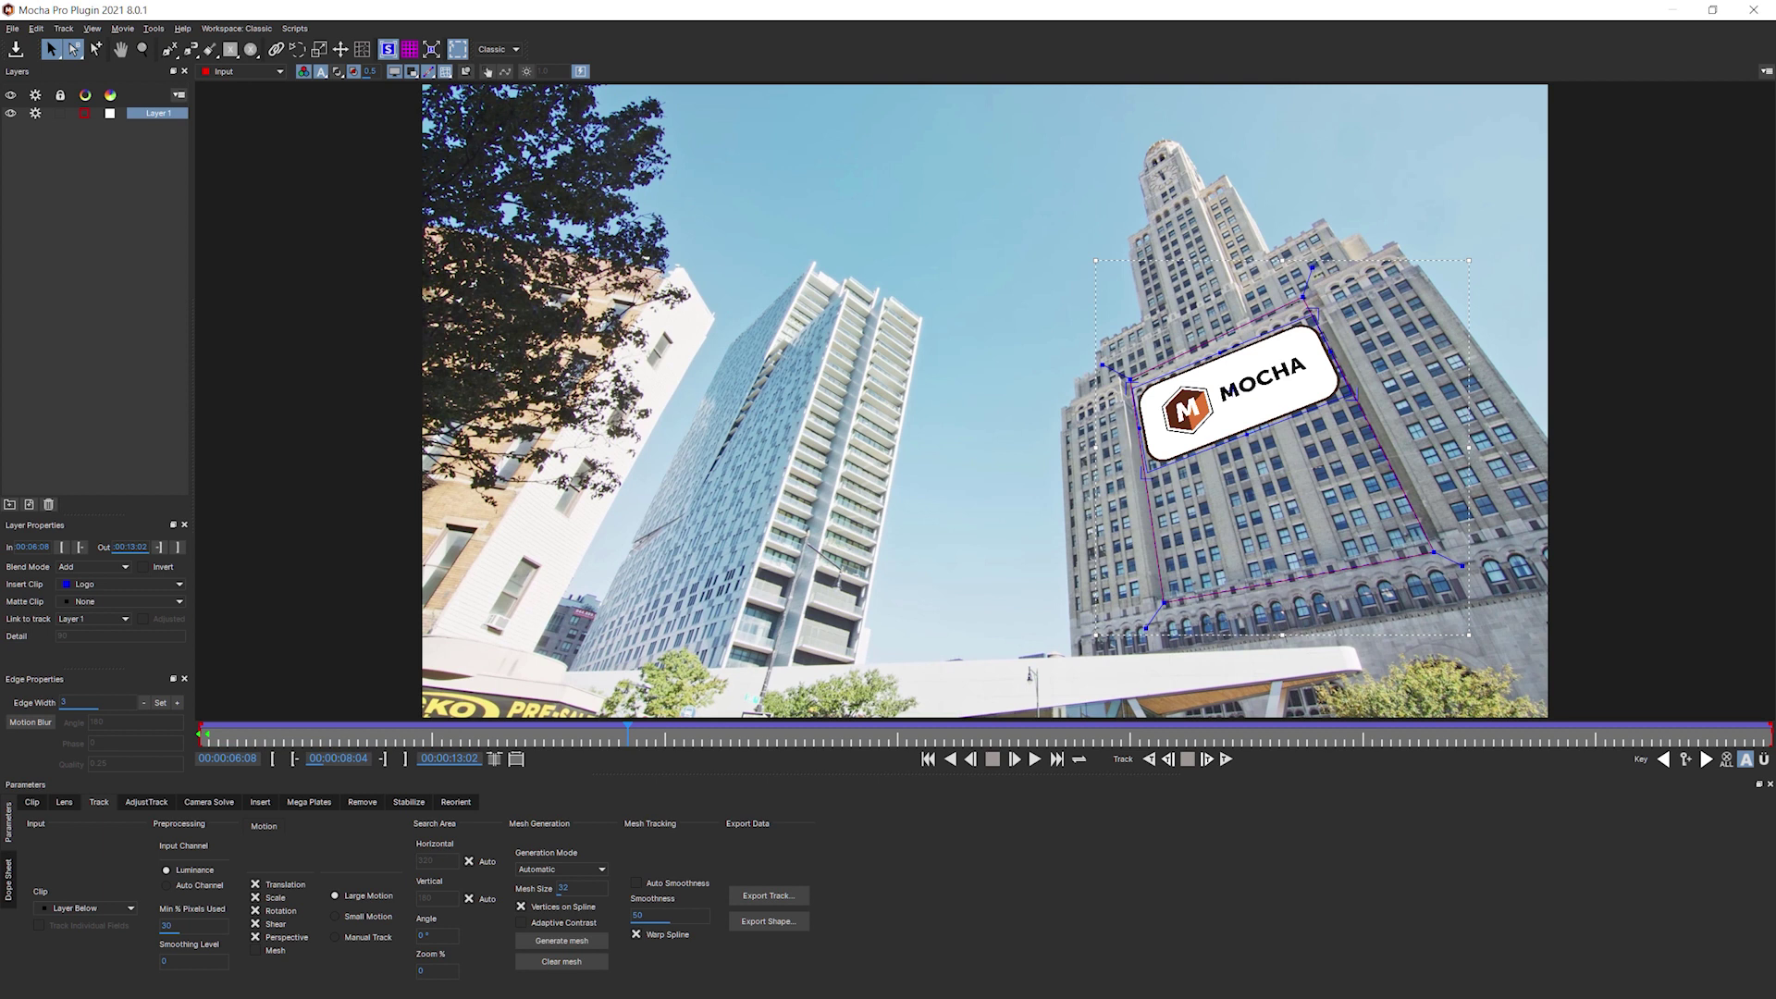
Exit Mocha Pro via File > Exit and return to After Effects
{"action": "left_click", "coordinate": [12, 28]}
{"action": "left_click", "coordinate": [85, 282]}
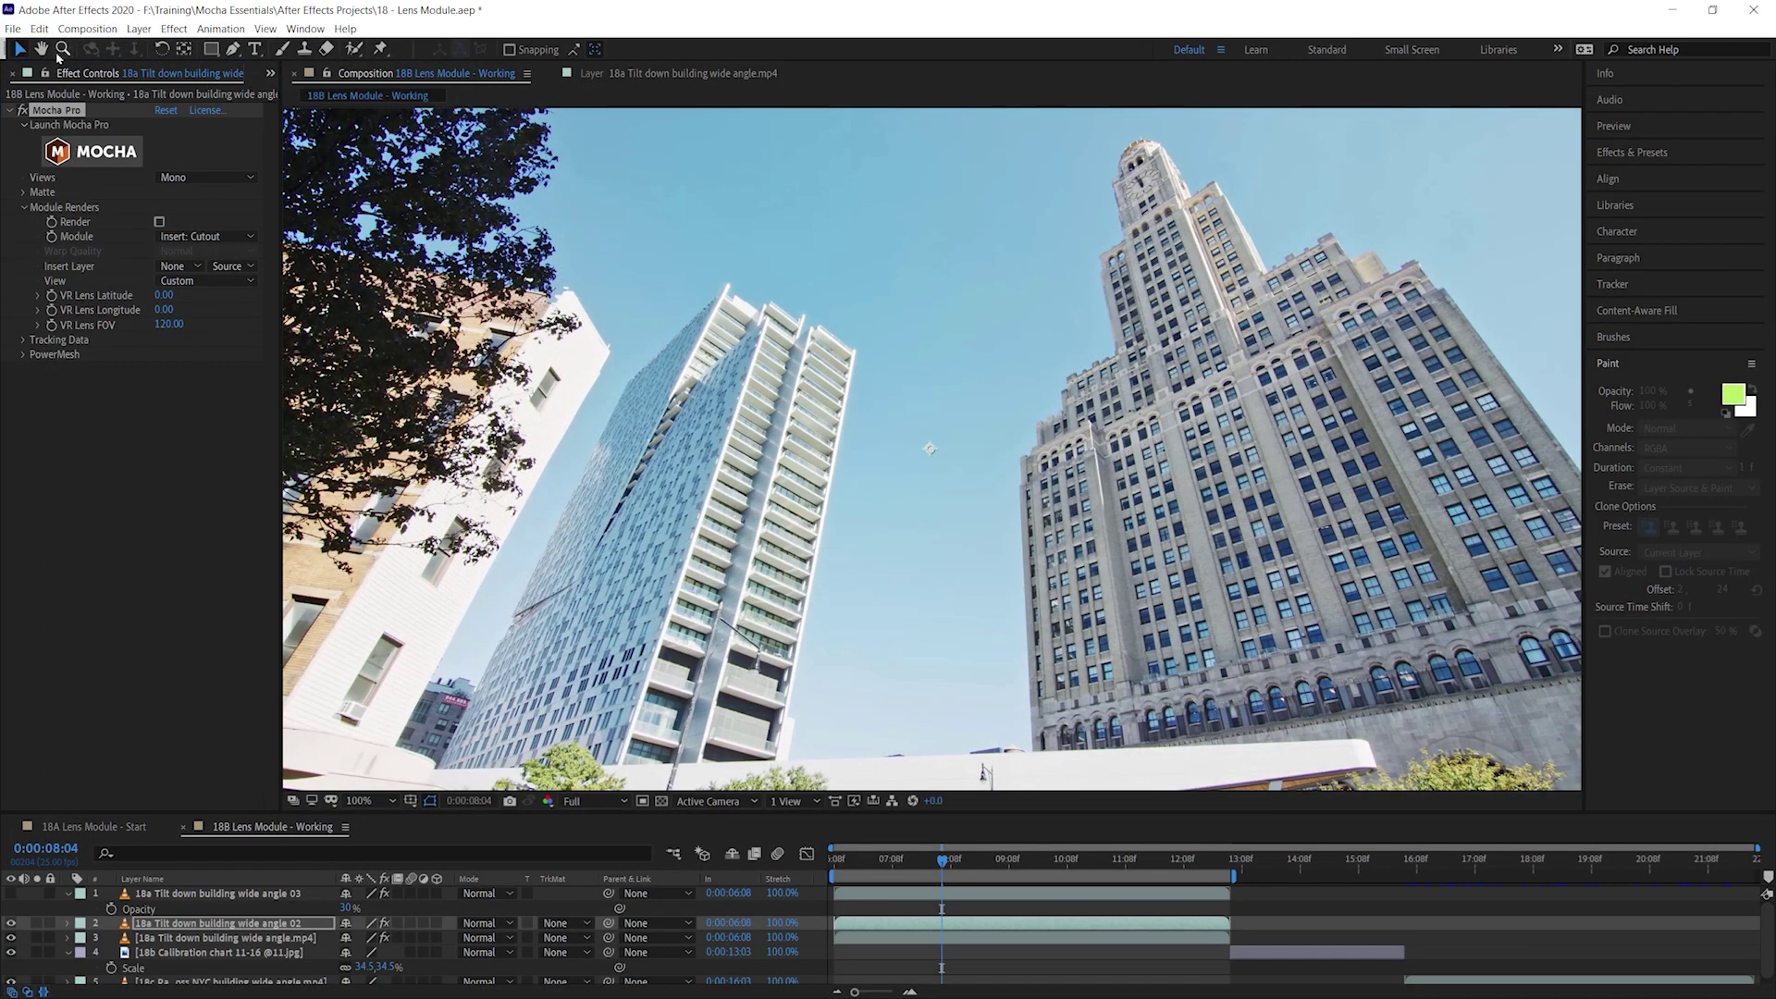
Show the Project panel and select the tilt-down clip layer 02 in the timeline
{"action": "left_click", "coordinate": [270, 74]}
{"action": "left_click", "coordinate": [310, 95]}
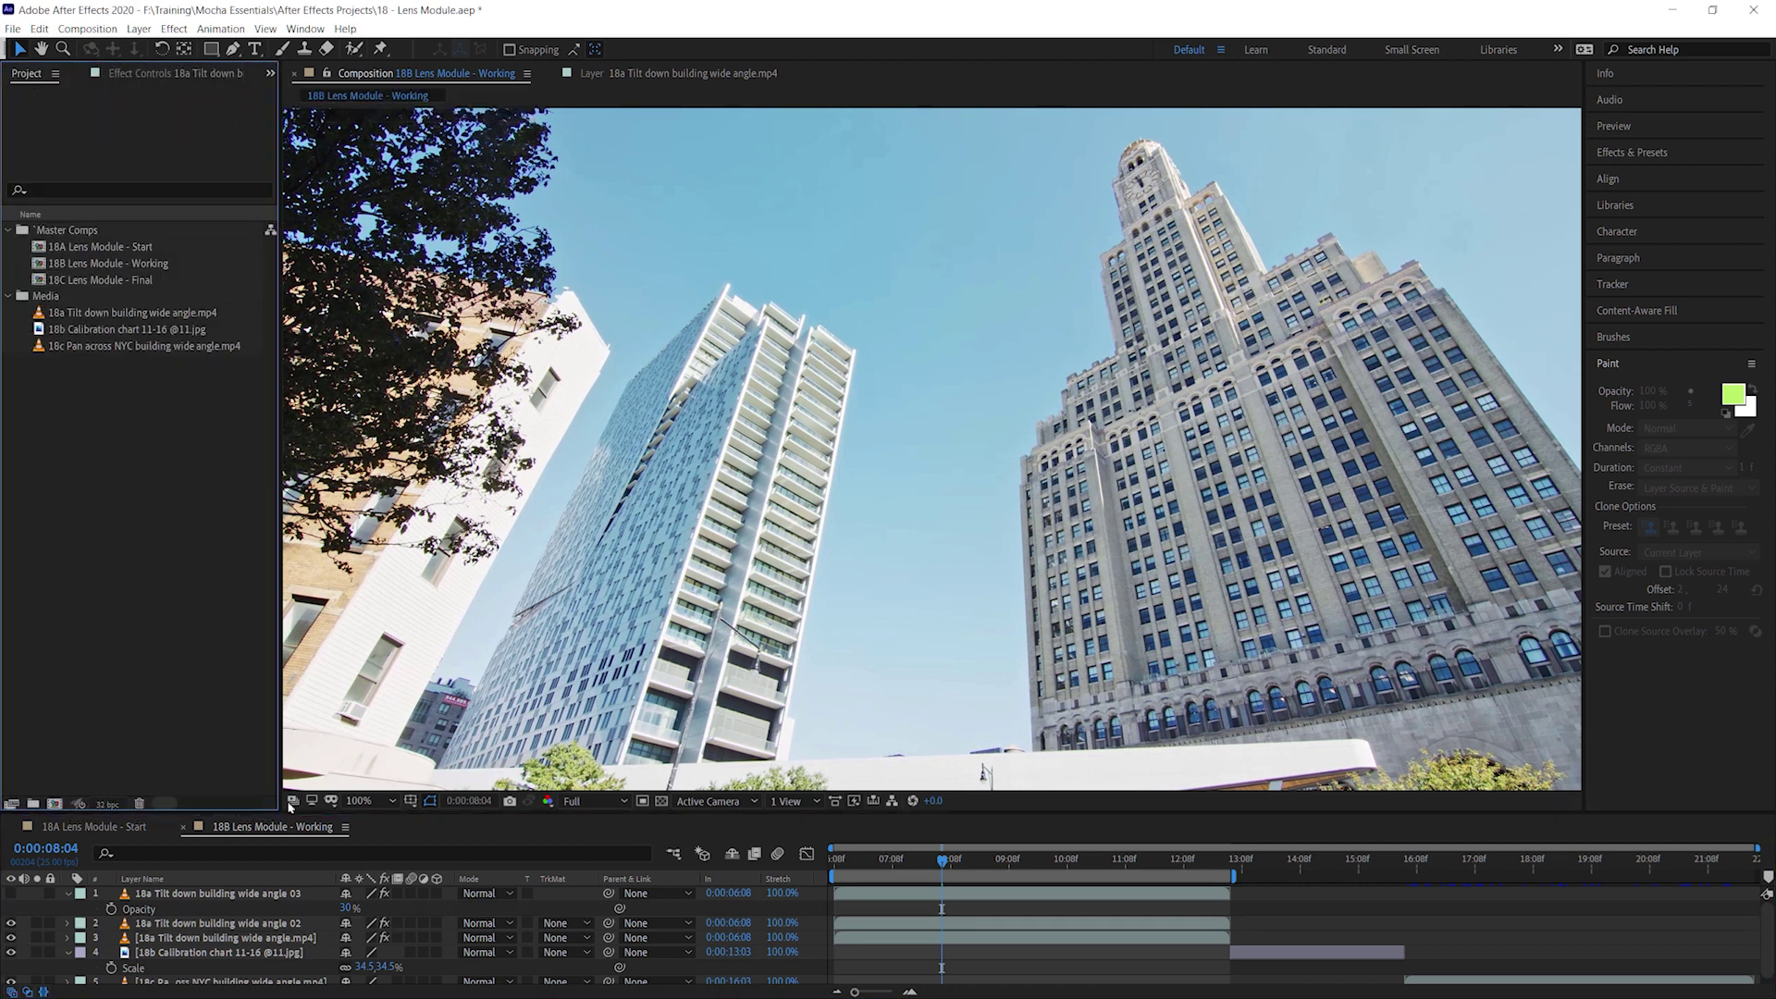
{"action": "left_click", "coordinate": [243, 939]}
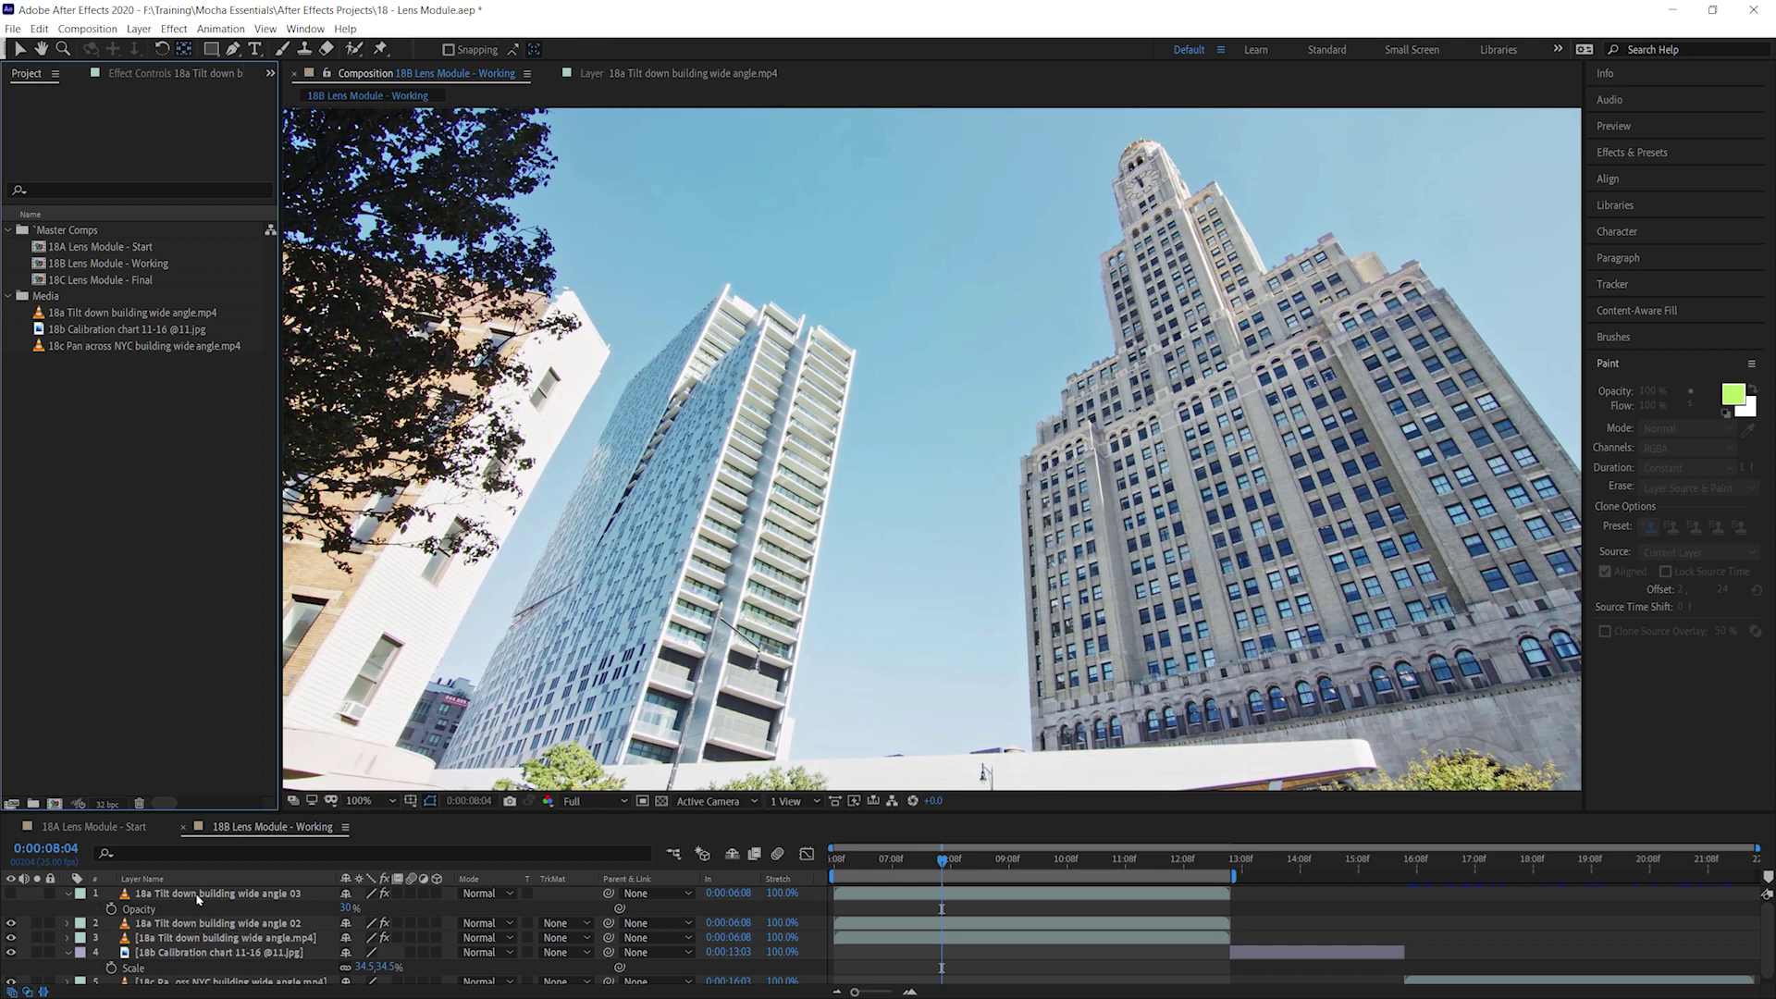
{"action": "left_click", "coordinate": [201, 924]}
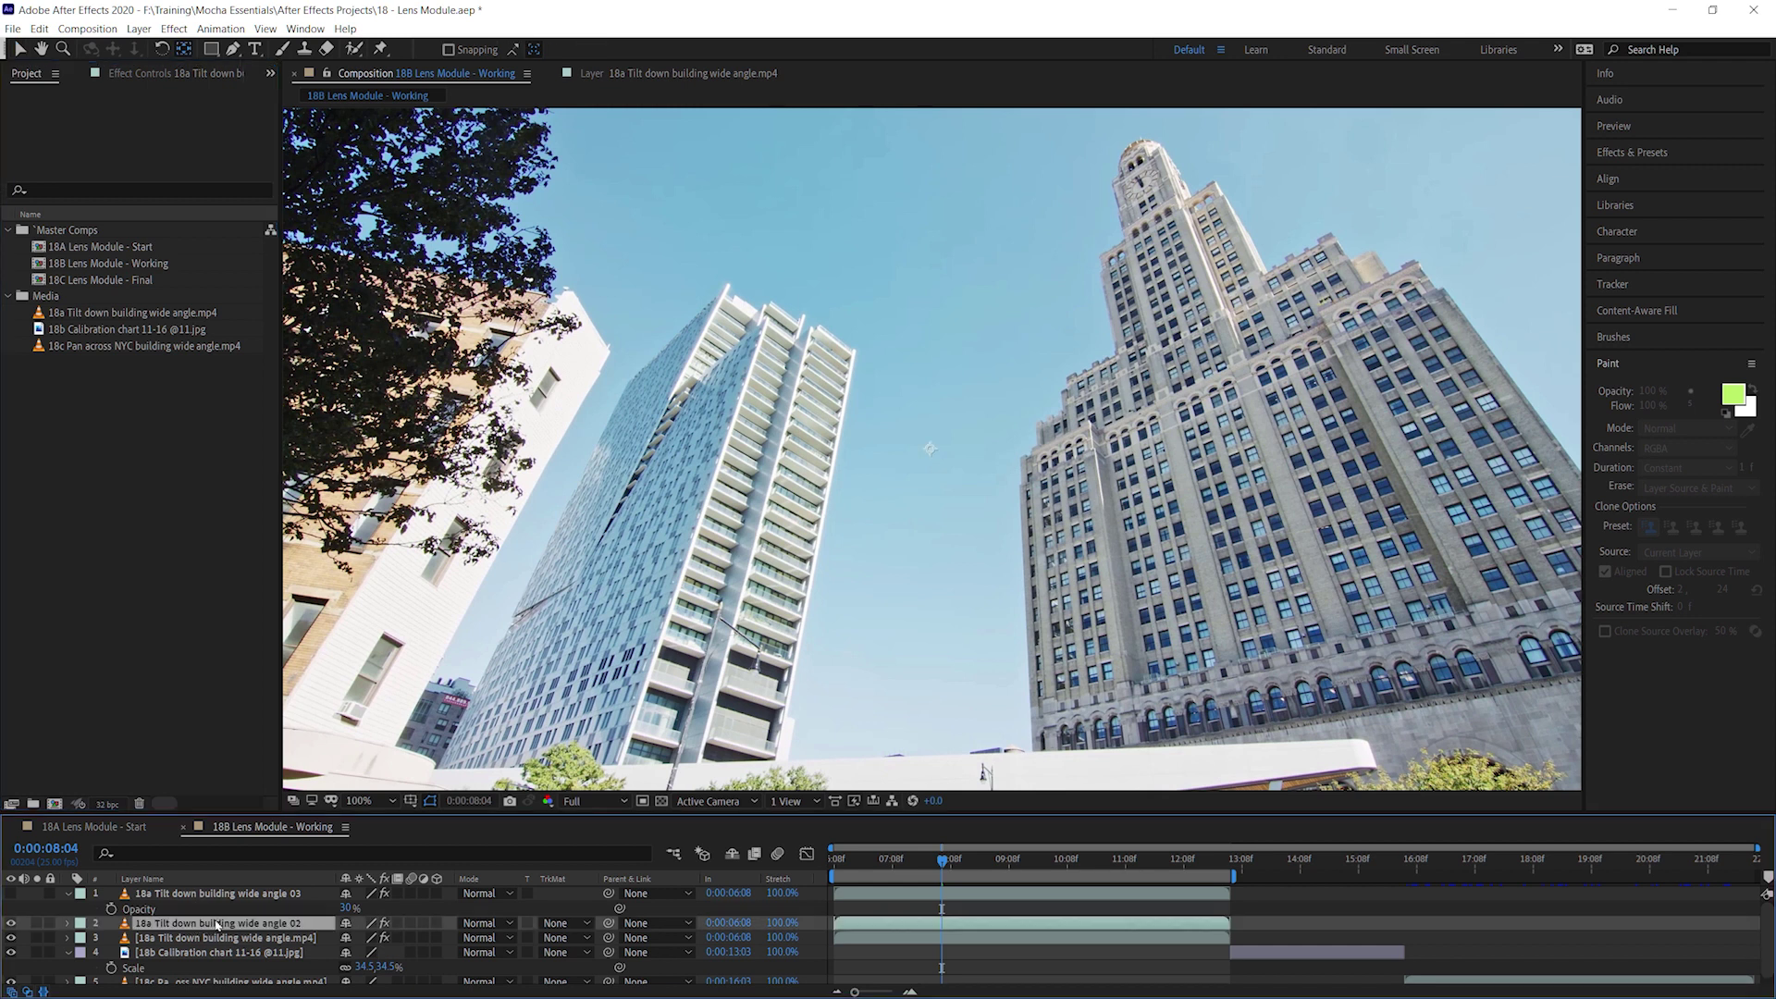
Create a comp-sized solid named Insert Test and trim its out point to the clips
{"action": "left_click", "coordinate": [140, 29]}
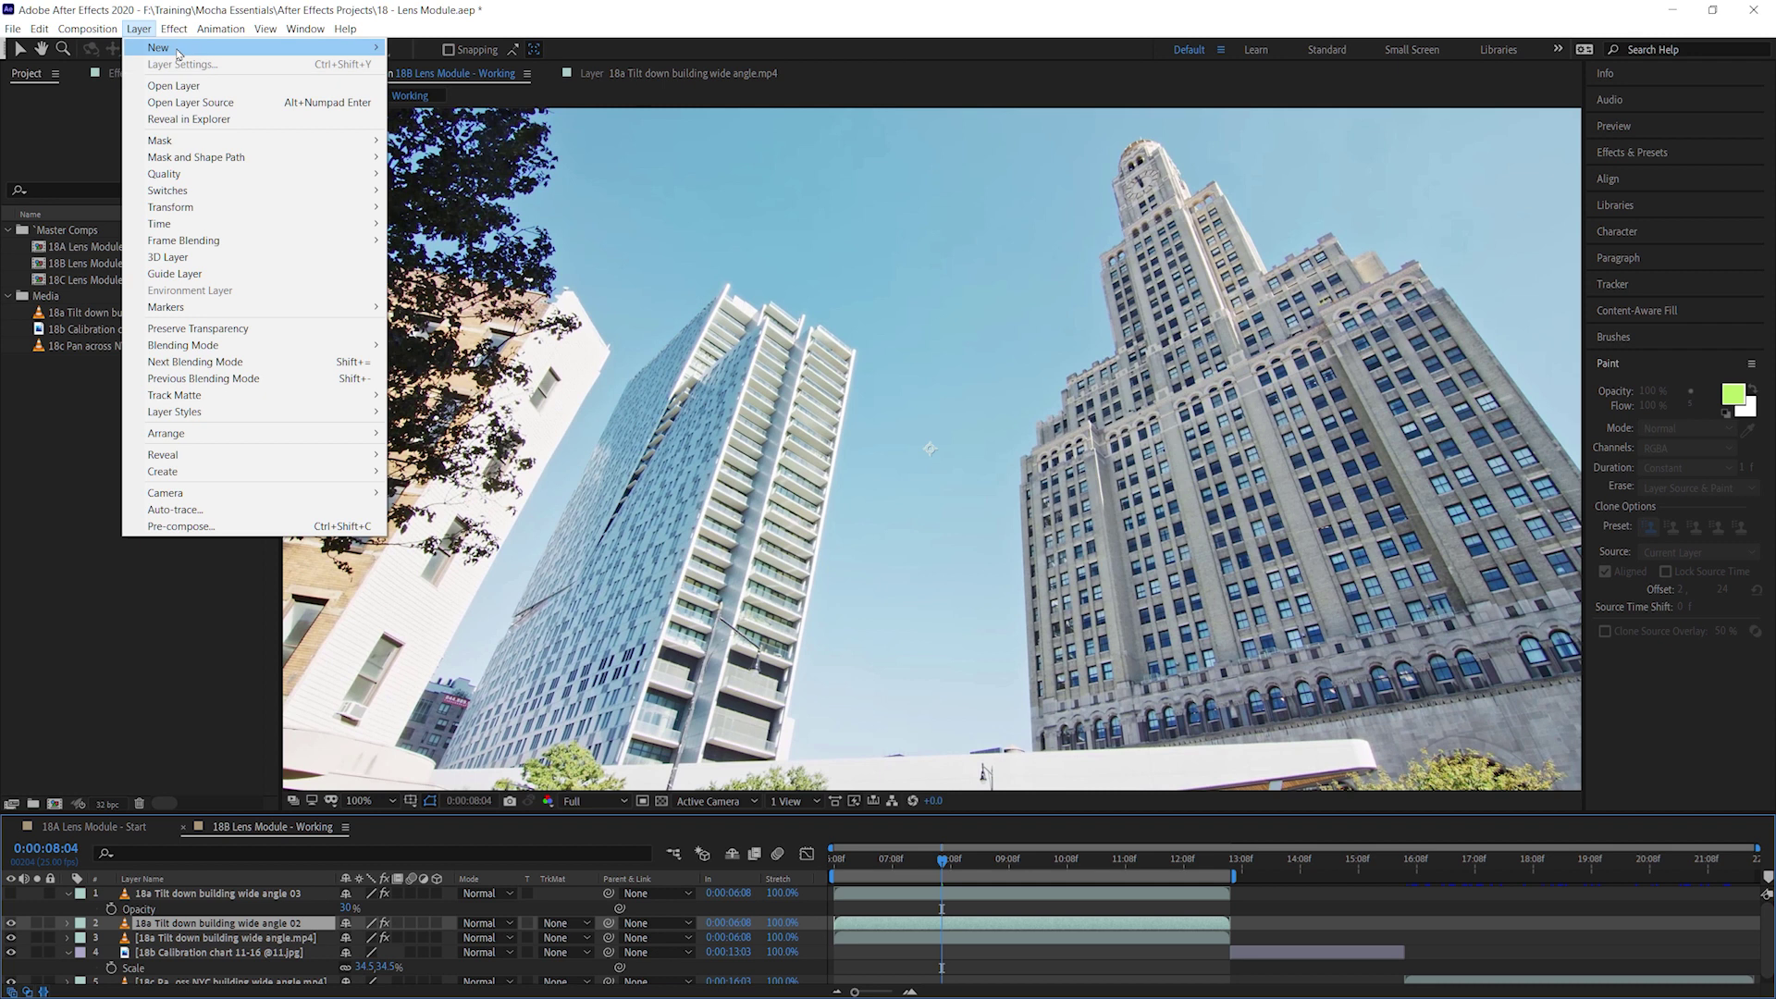
{"action": "mouse_move", "coordinate": [158, 48]}
{"action": "left_click", "coordinate": [416, 61]}
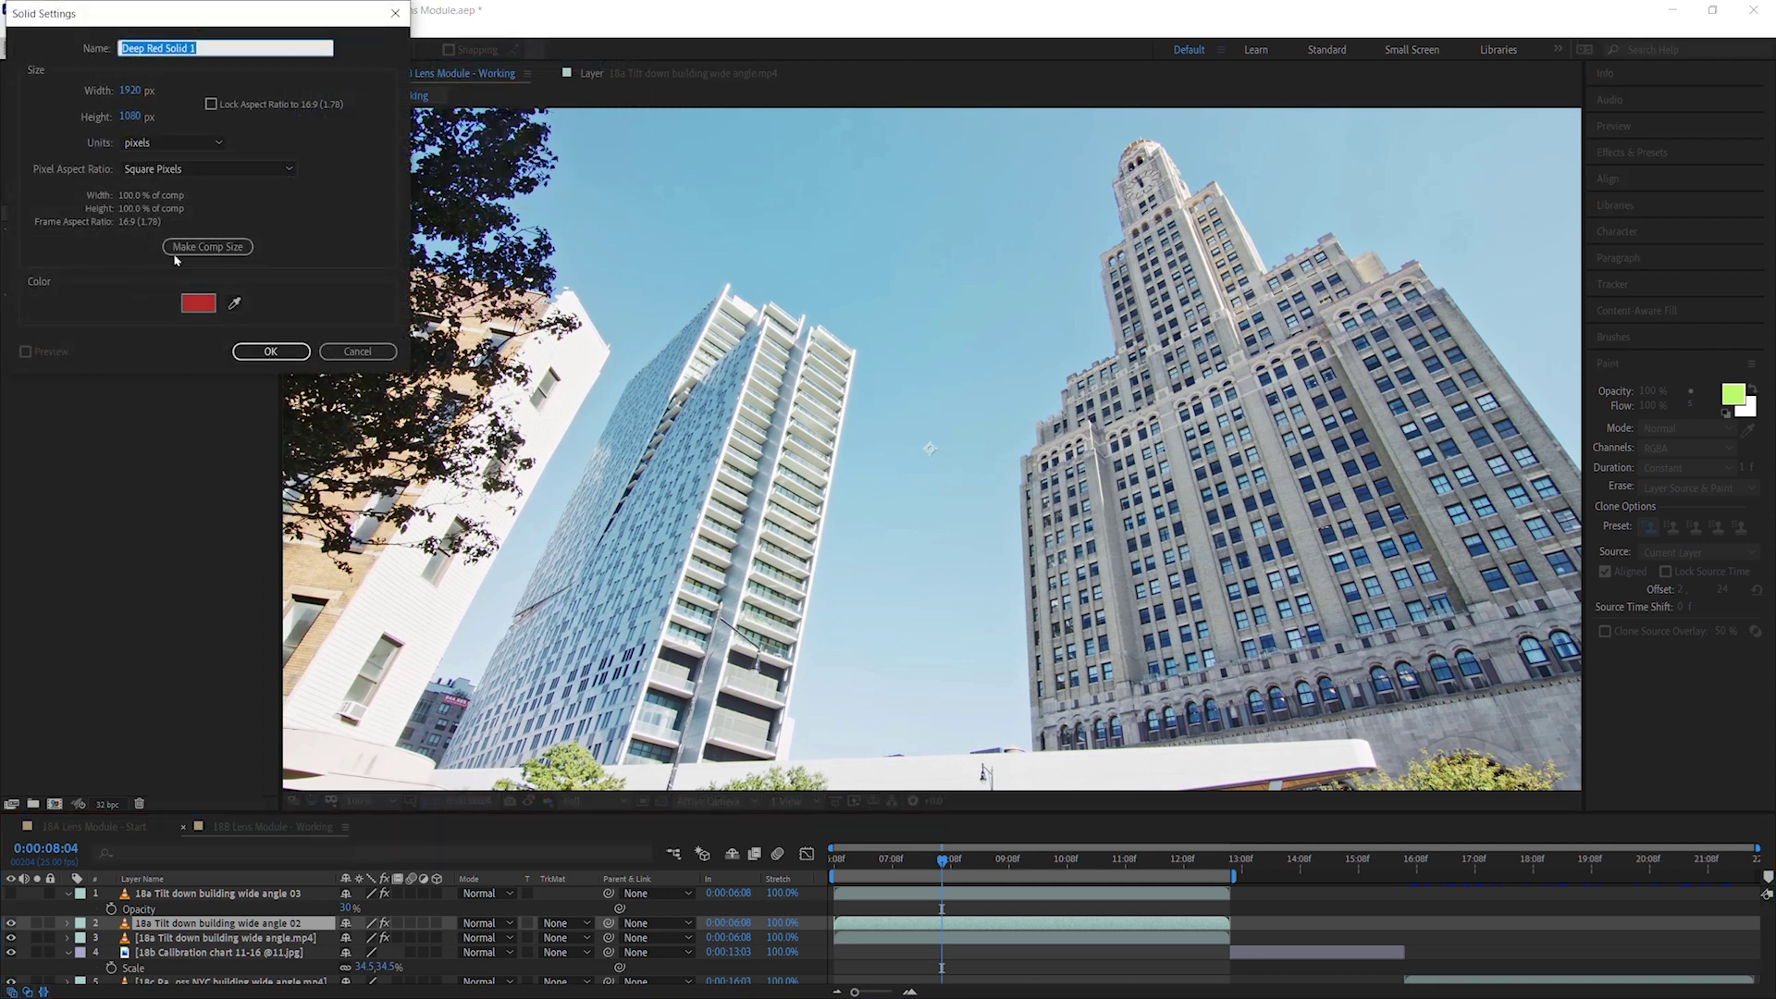
{"action": "left_click", "coordinate": [208, 247]}
{"action": "double_click", "coordinate": [238, 47]}
{"action": "type", "text": "l"}
{"action": "key", "text": "Return"}
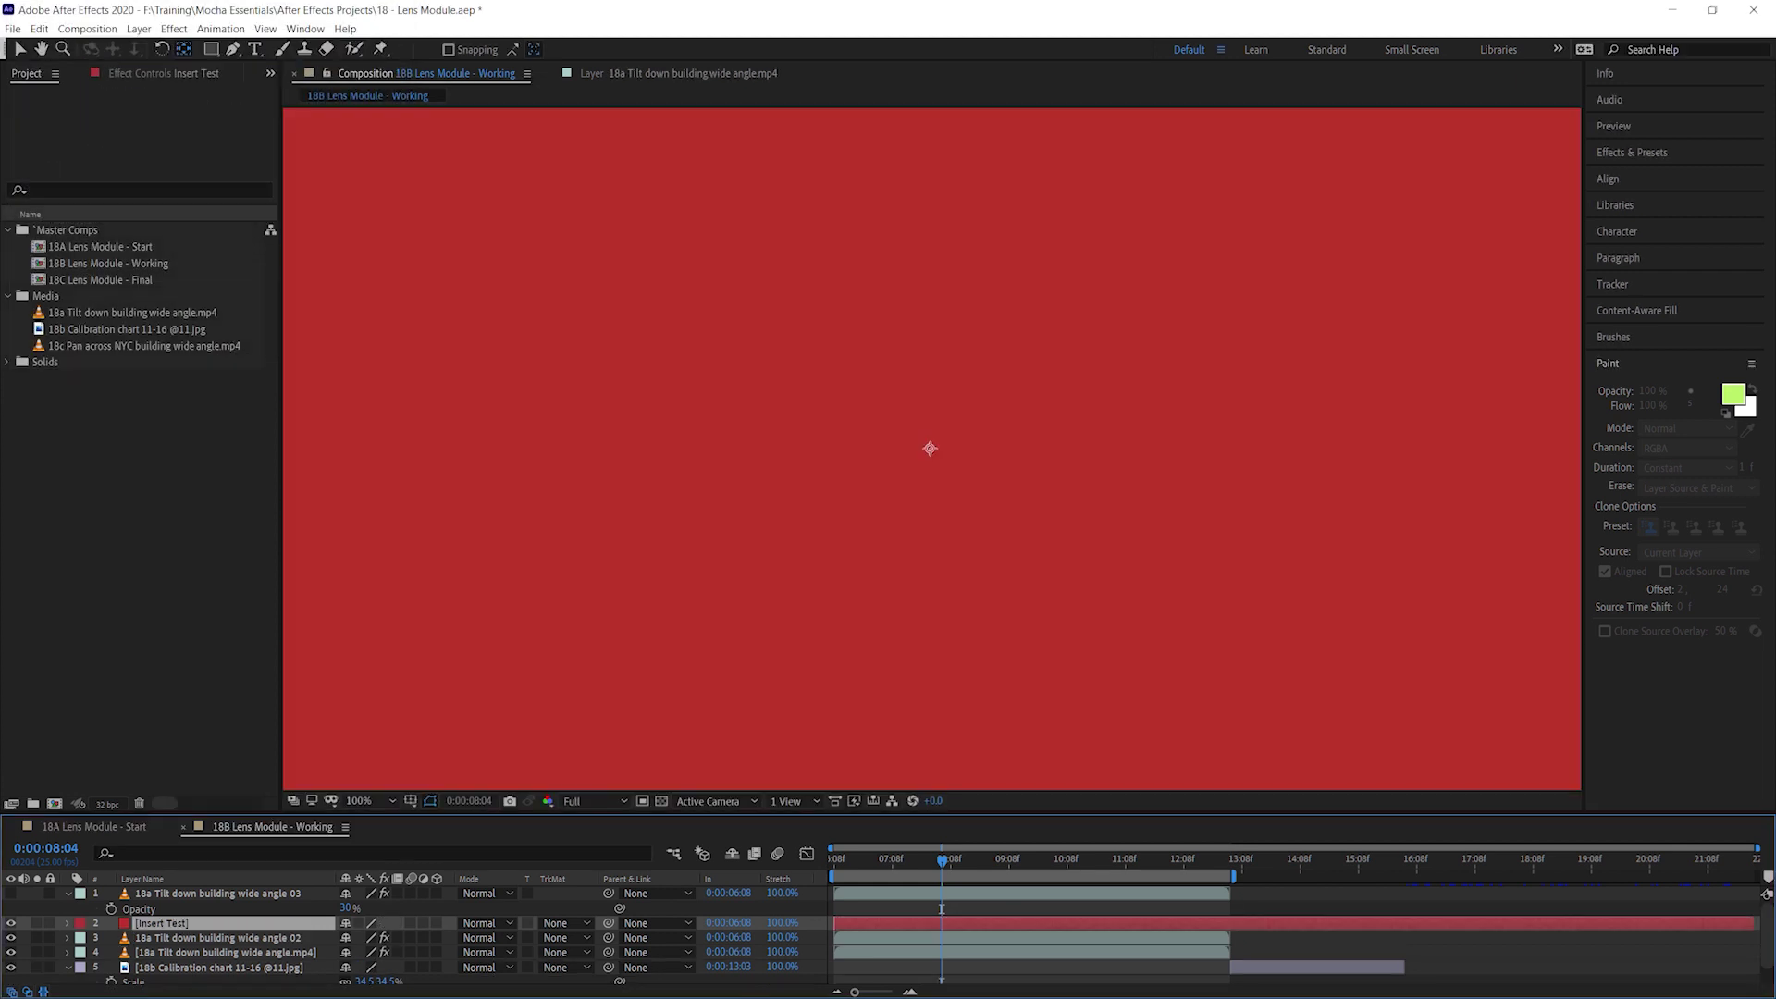
{"action": "left_click_drag", "start_coordinate": [1752, 923], "coordinate": [1219, 927]}
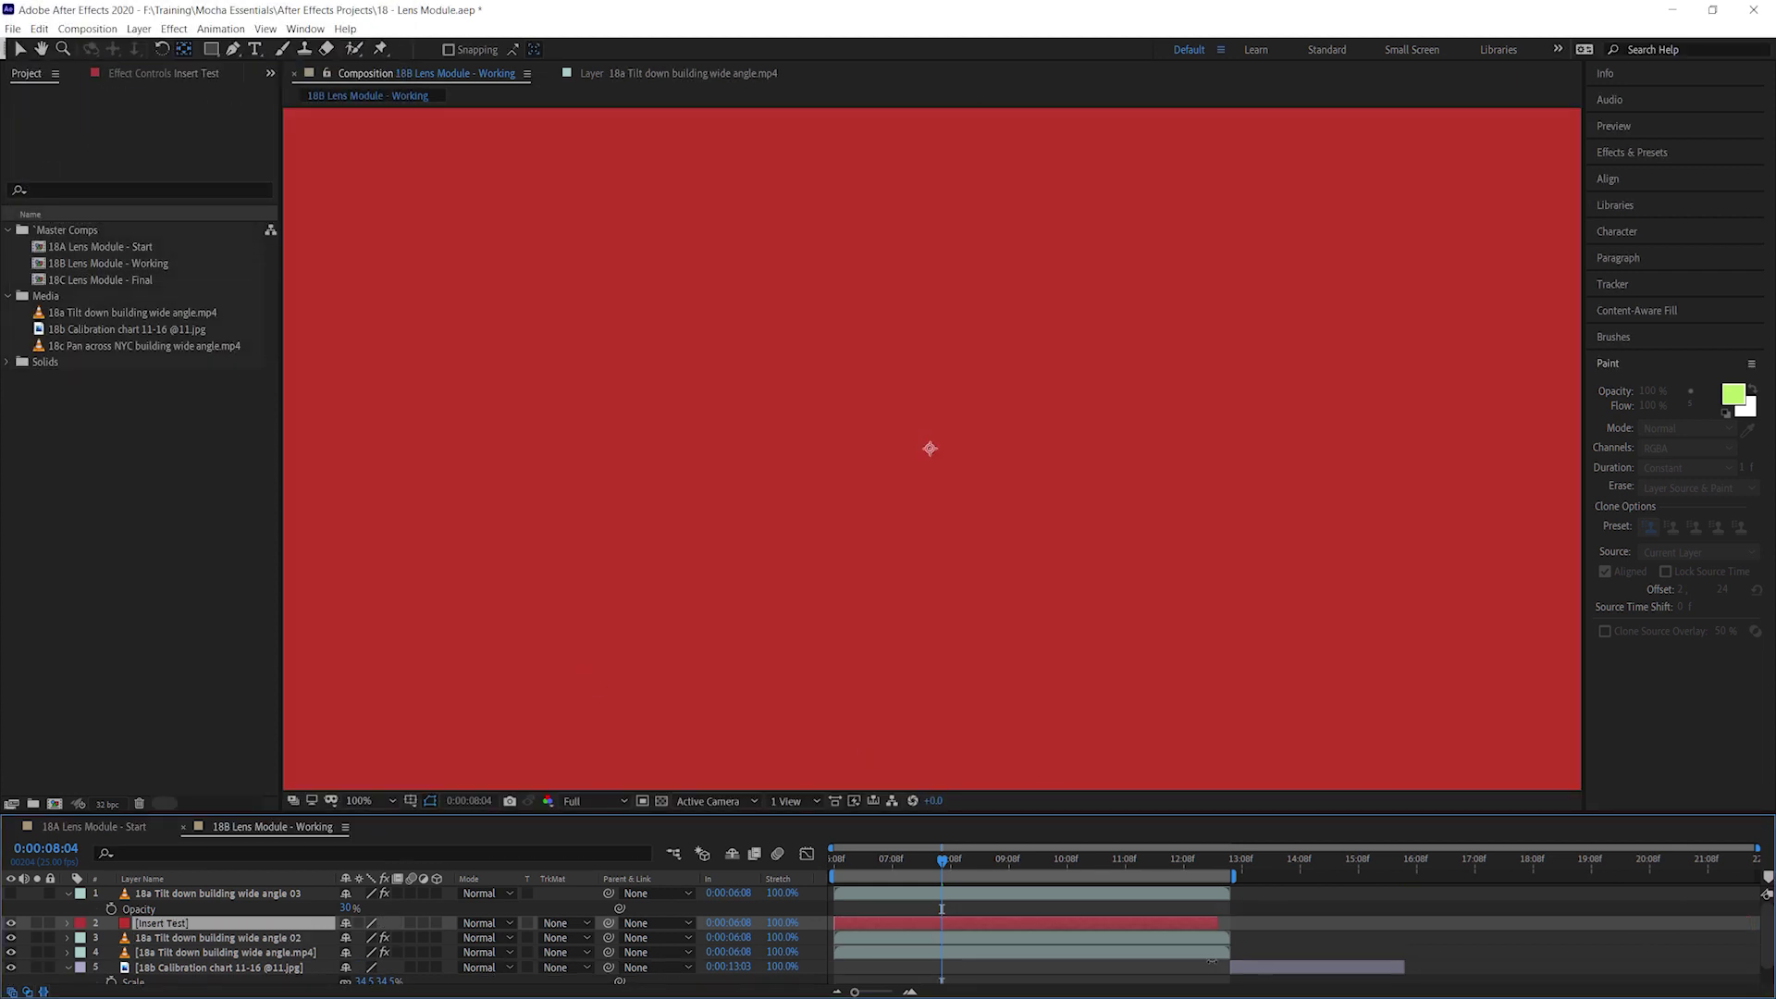
Fill the solid with a 4-Color Gradient and paste the CC Power Pin track onto it
{"action": "left_click", "coordinate": [173, 28]}
{"action": "mouse_move", "coordinate": [195, 638]}
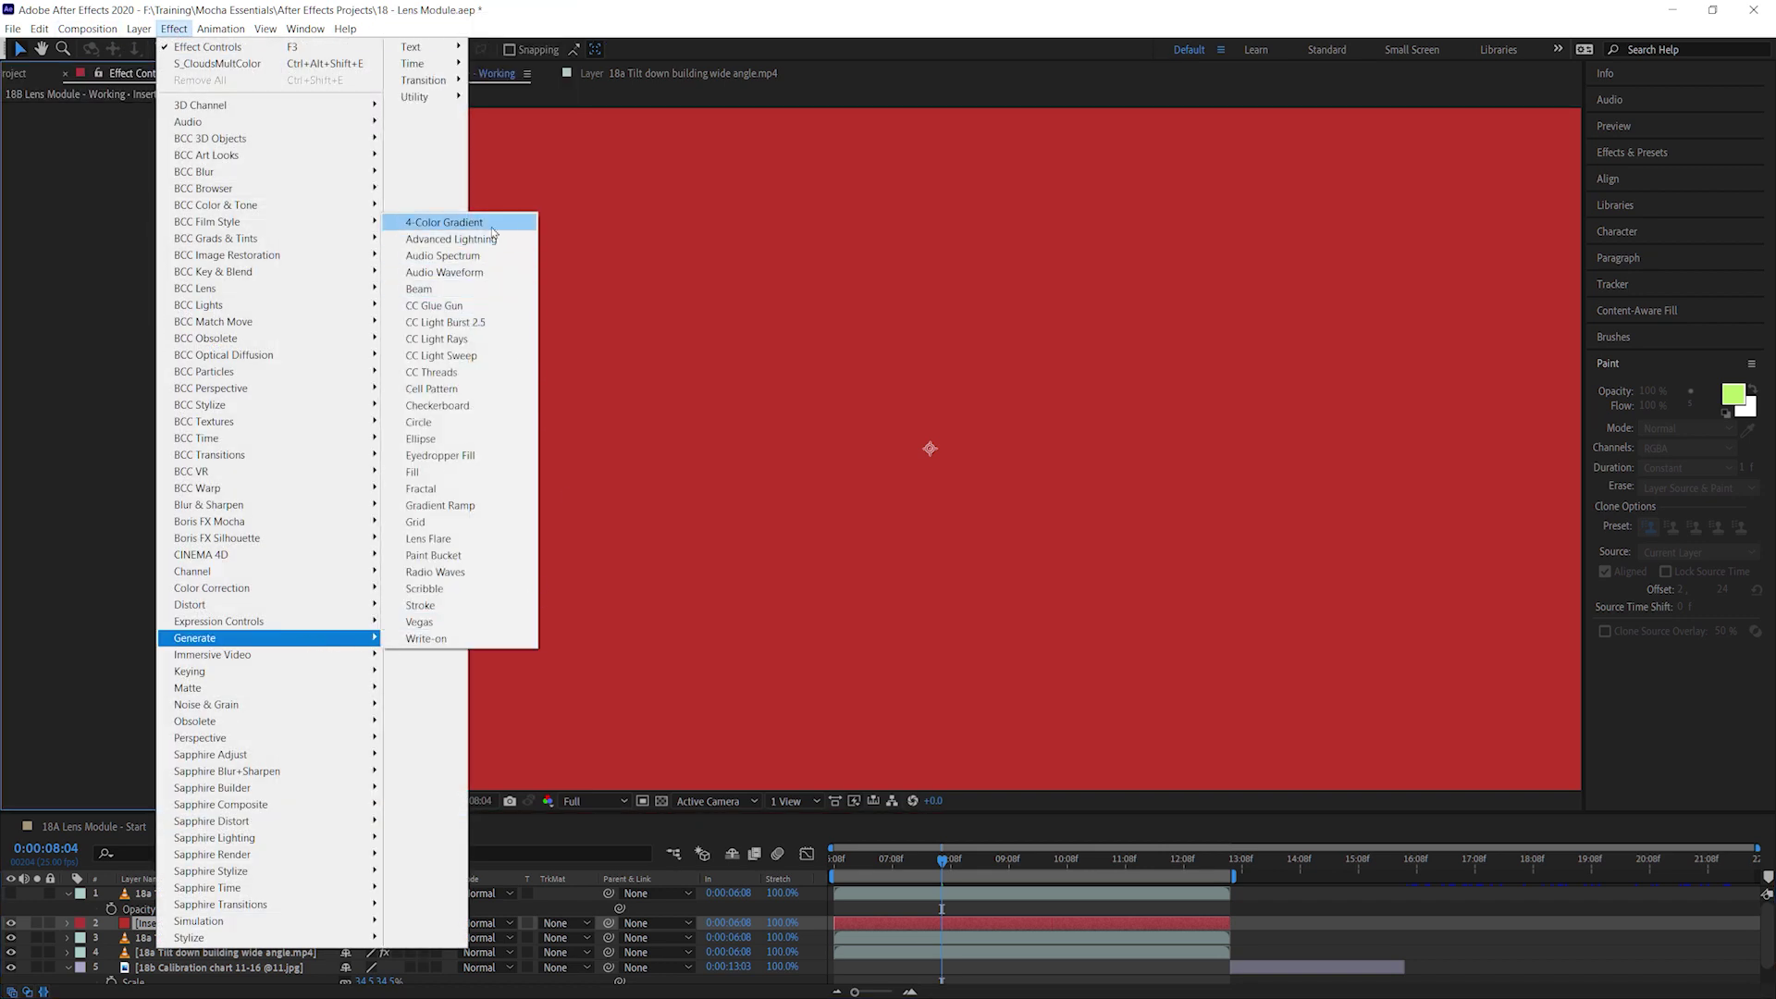
{"action": "left_click", "coordinate": [445, 222]}
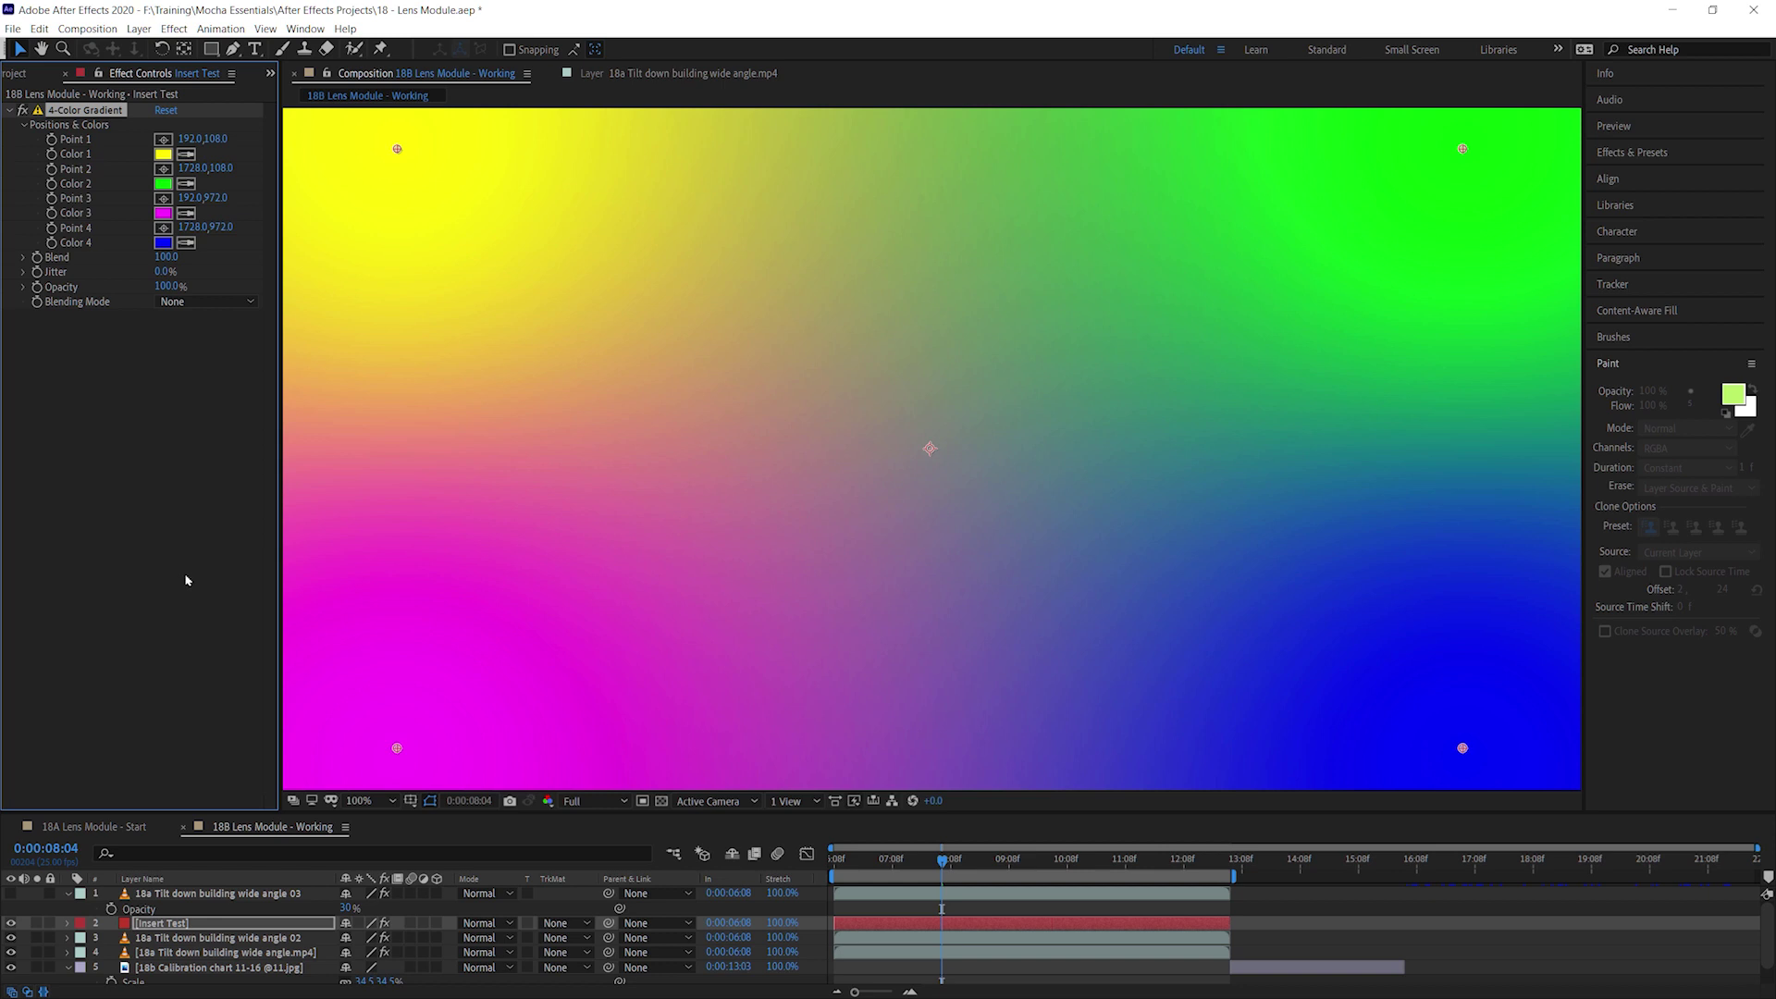
{"action": "left_click", "coordinate": [40, 28]}
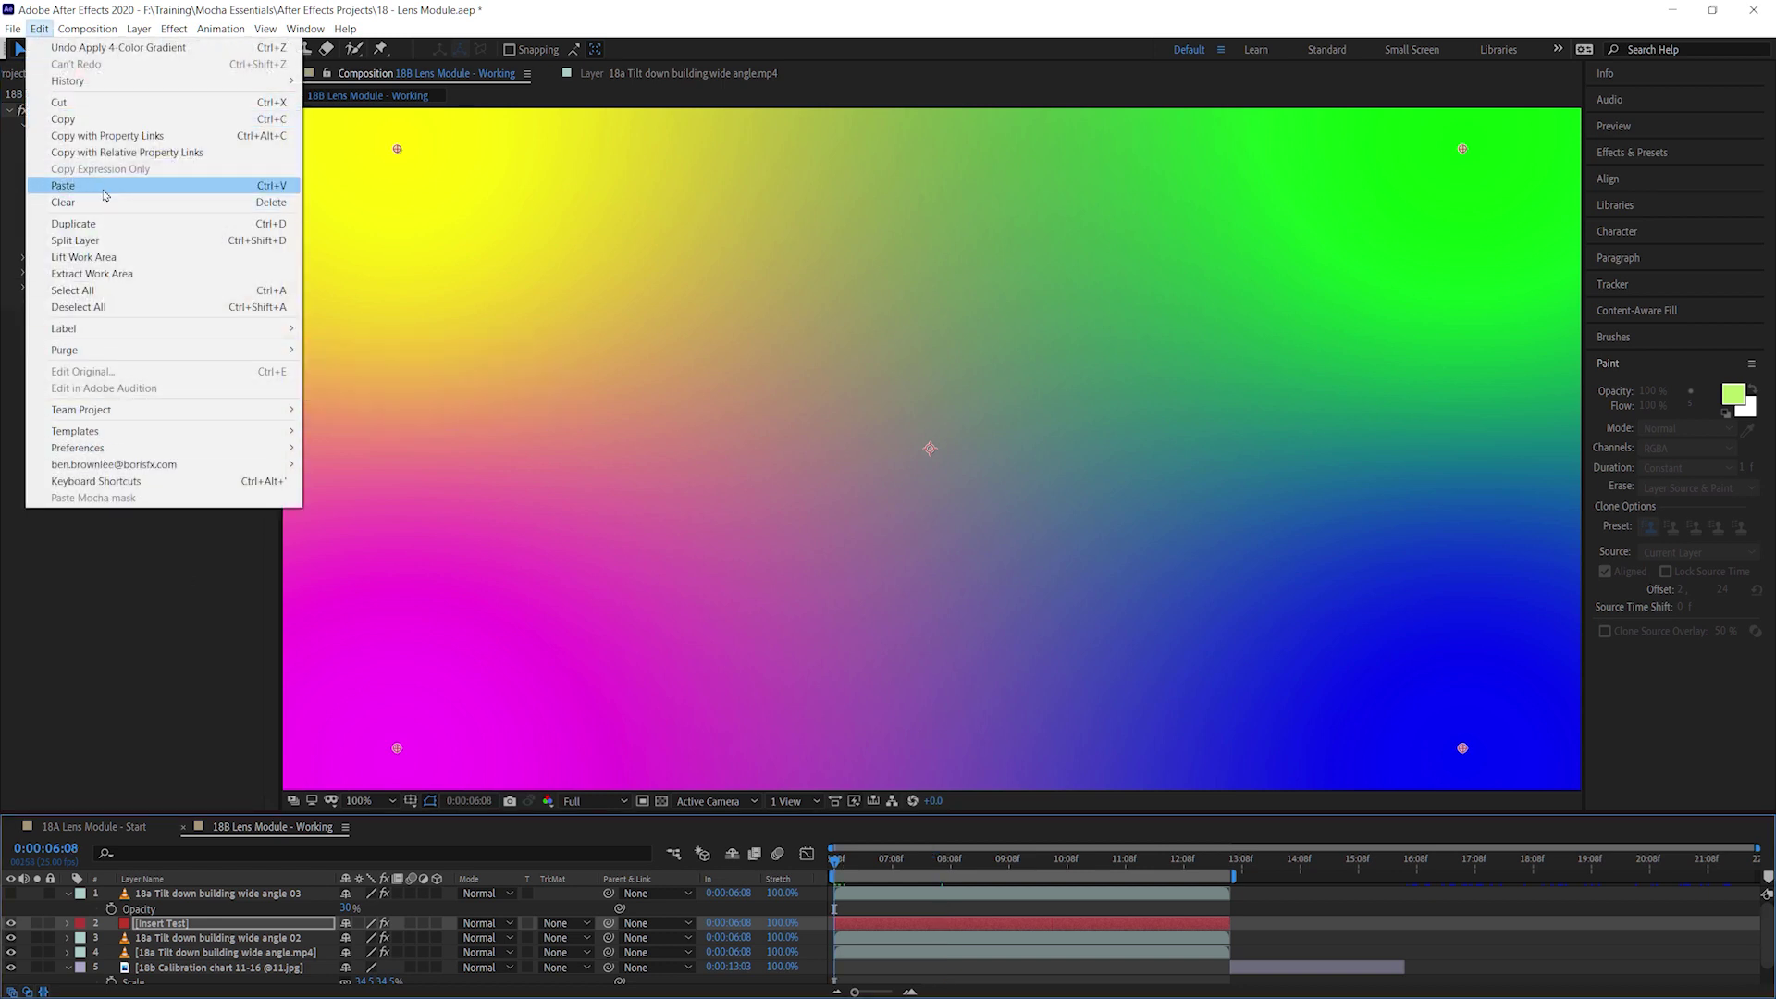
{"action": "left_click", "coordinate": [62, 184]}
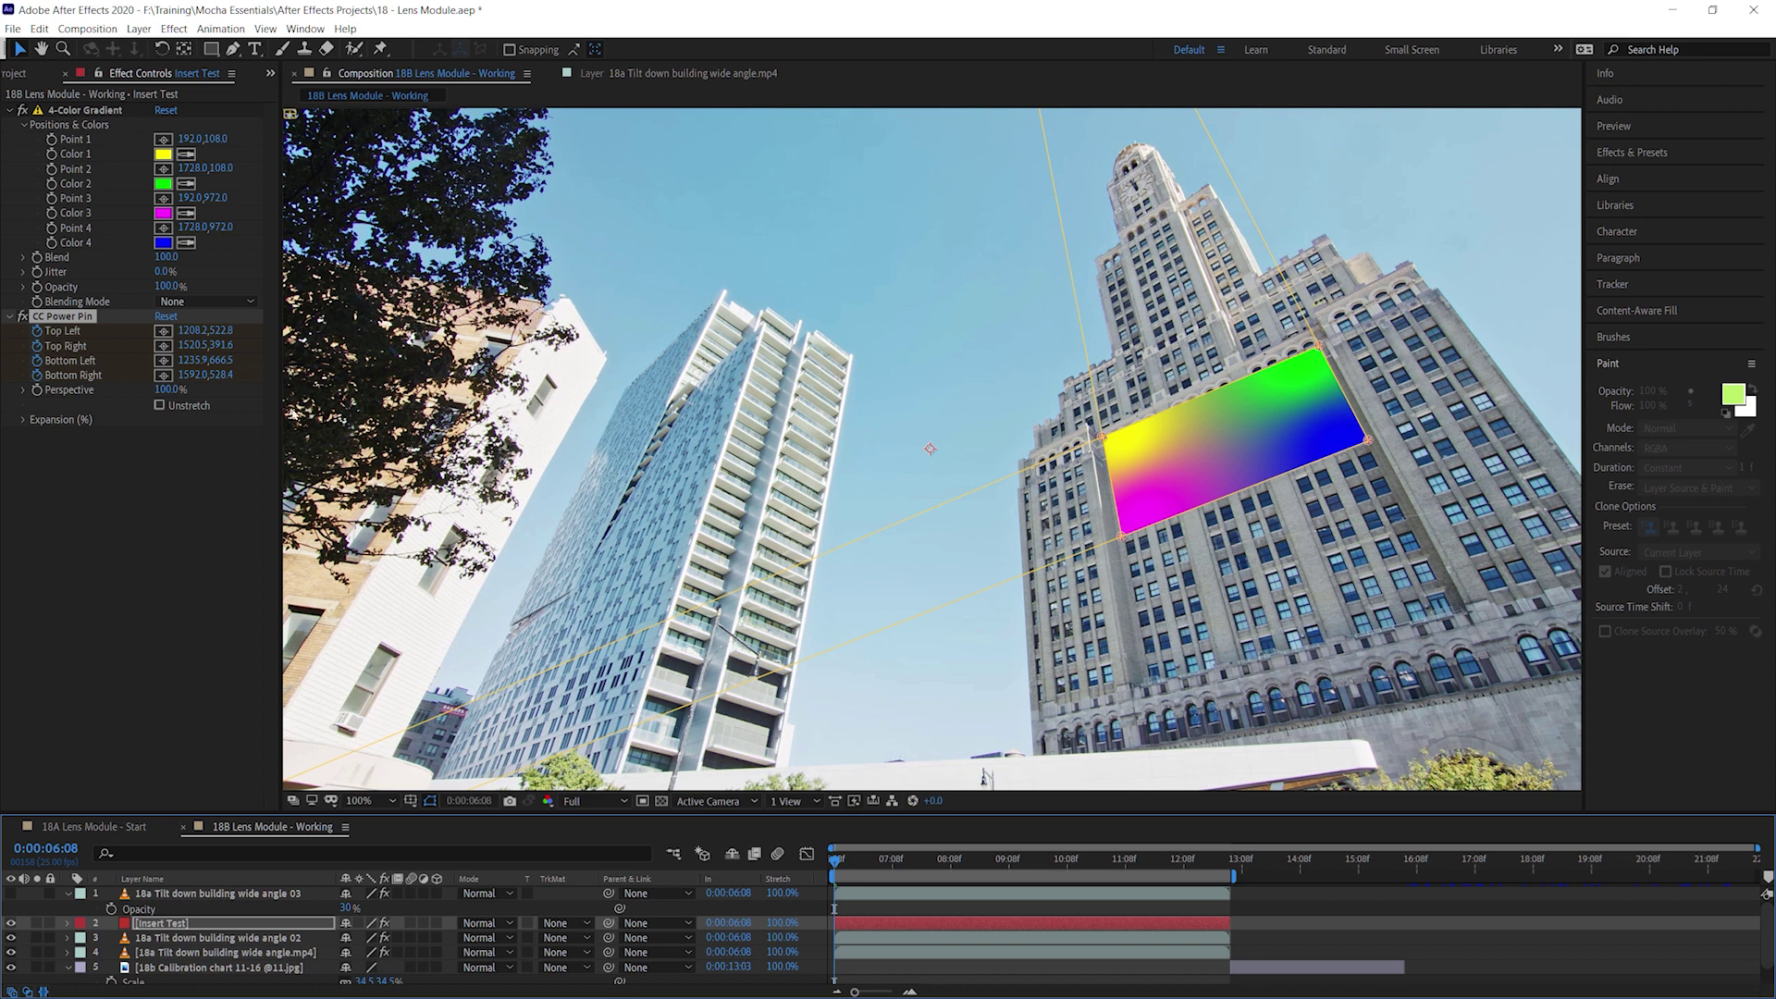
Scrub through the shot to check the pinned gradient follows the tower
{"action": "left_click_drag", "start_coordinate": [957, 859], "coordinate": [1146, 859]}
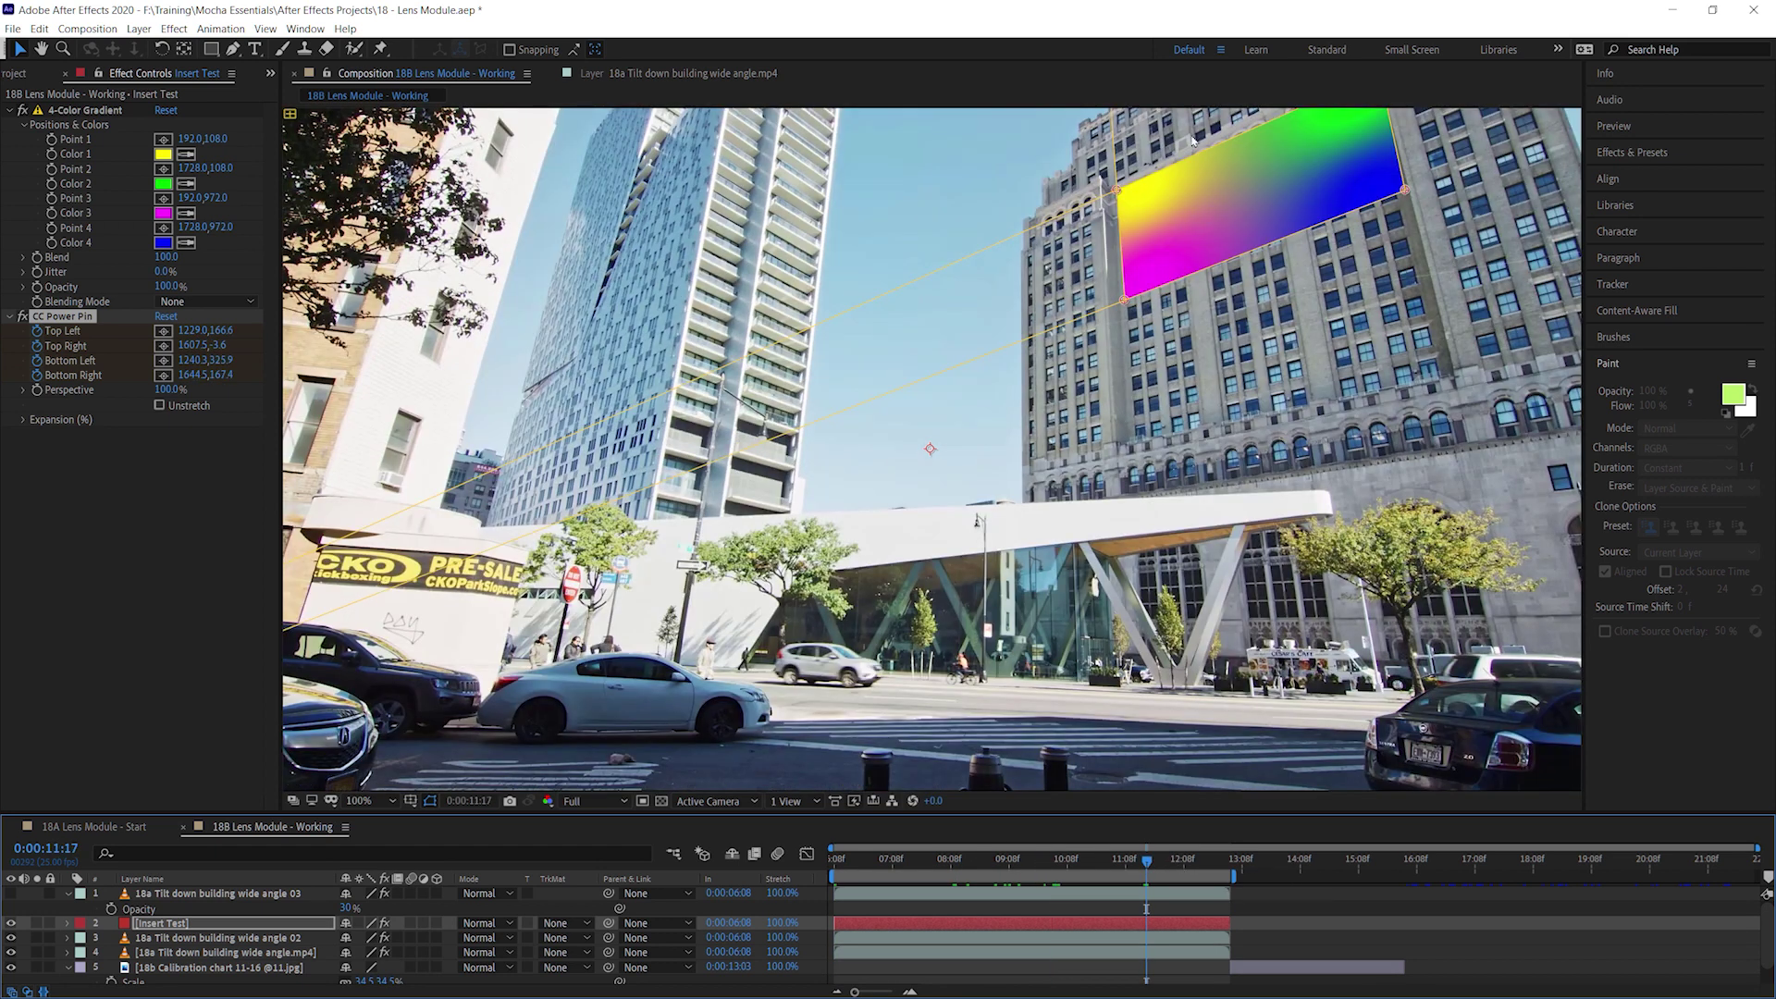
{"action": "left_click_drag", "start_coordinate": [1194, 870], "coordinate": [1205, 860]}
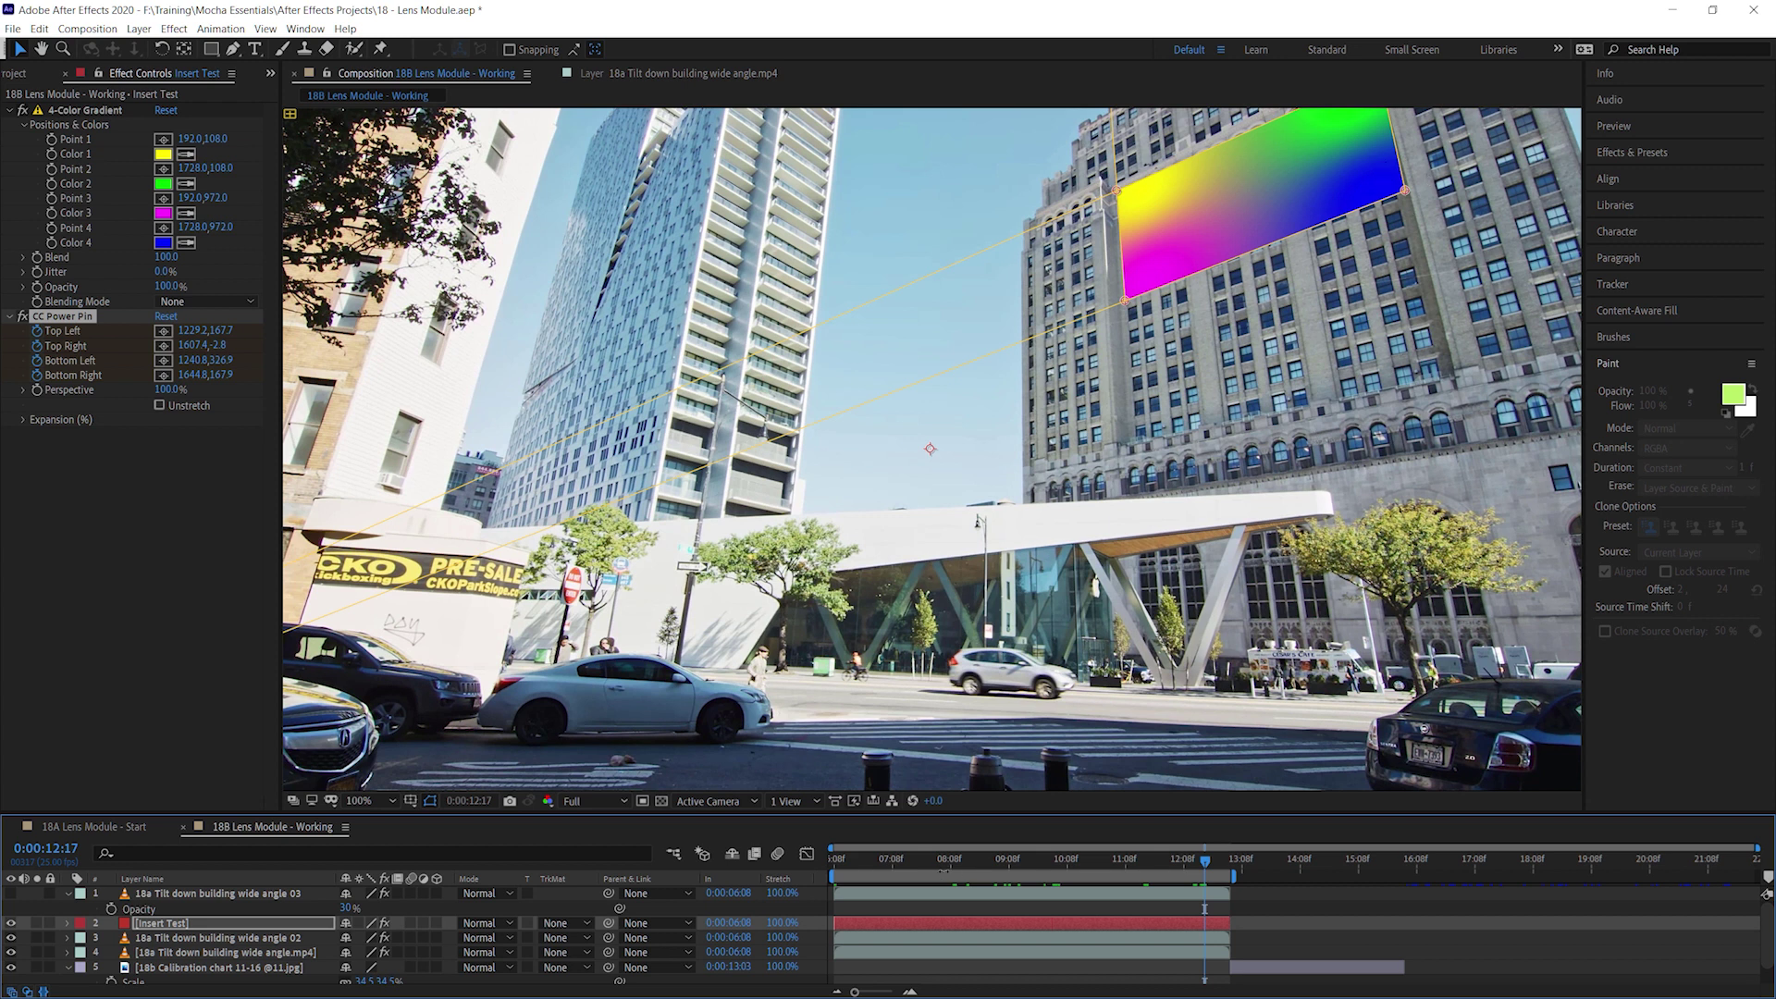
{"action": "mouse_move", "coordinate": [1205, 861]}
{"action": "left_mouse_down"}
{"action": "mouse_move", "coordinate": [1017, 867]}
{"action": "mouse_move", "coordinate": [1065, 860]}
{"action": "left_mouse_up"}
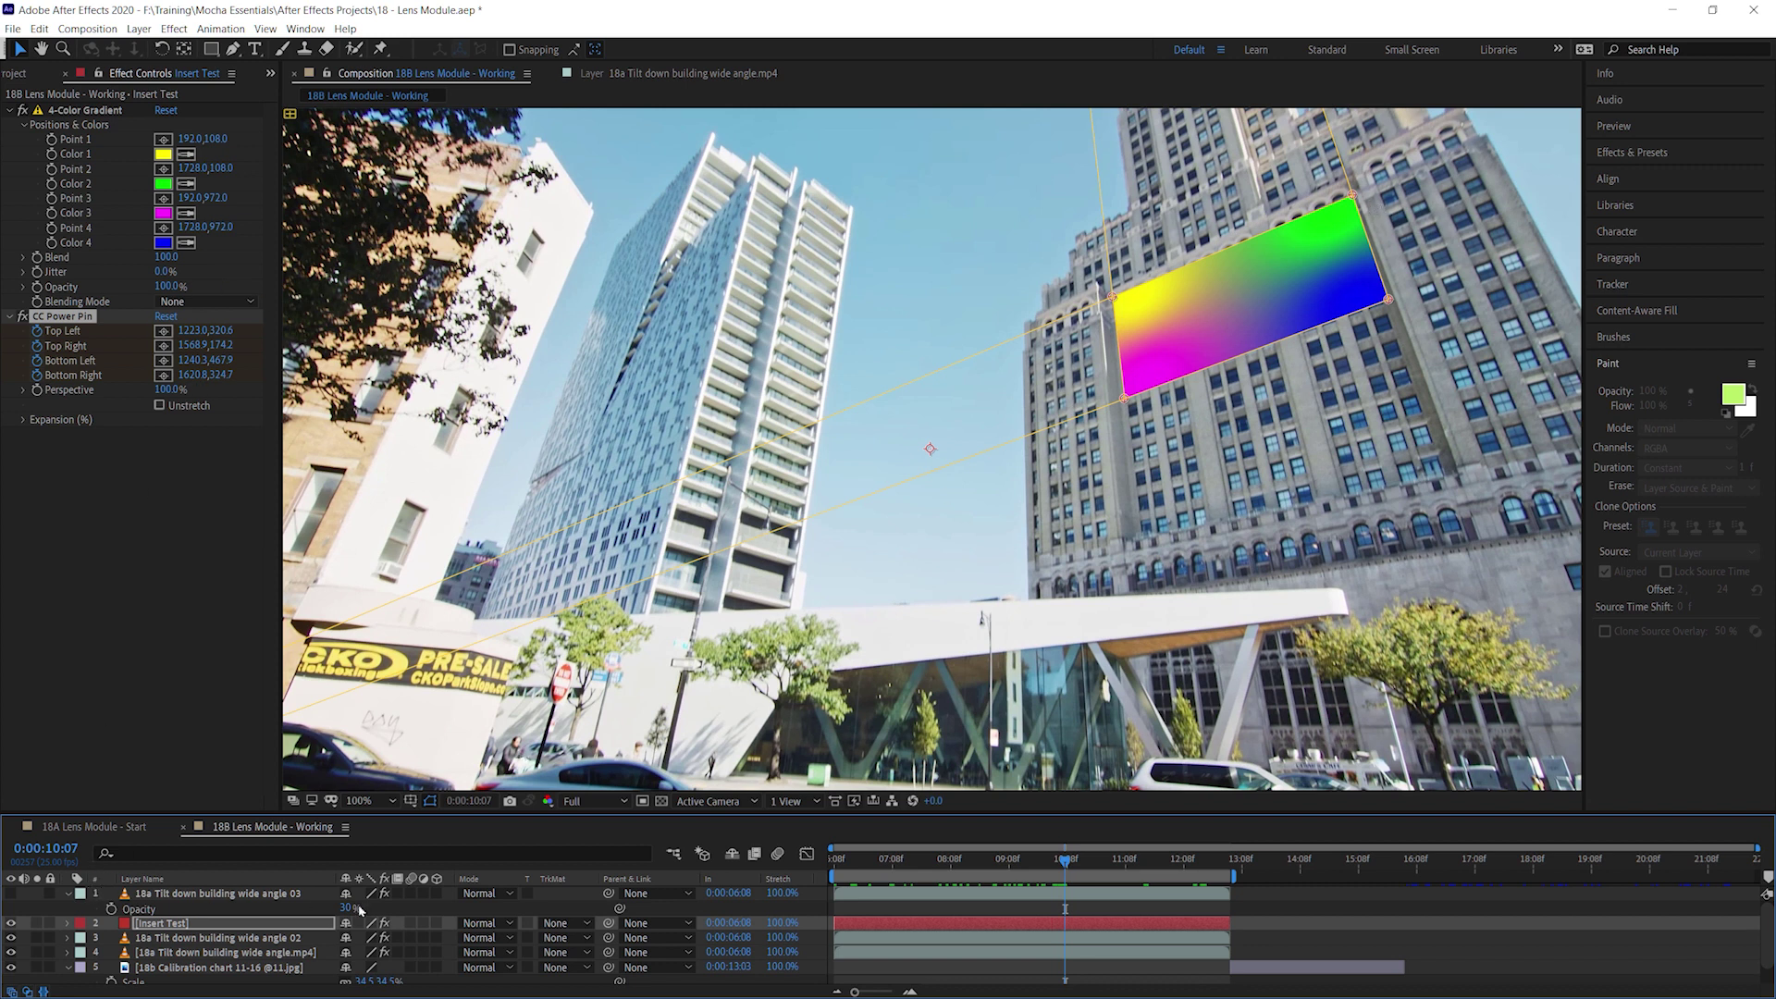
{"action": "left_click", "coordinate": [222, 894]}
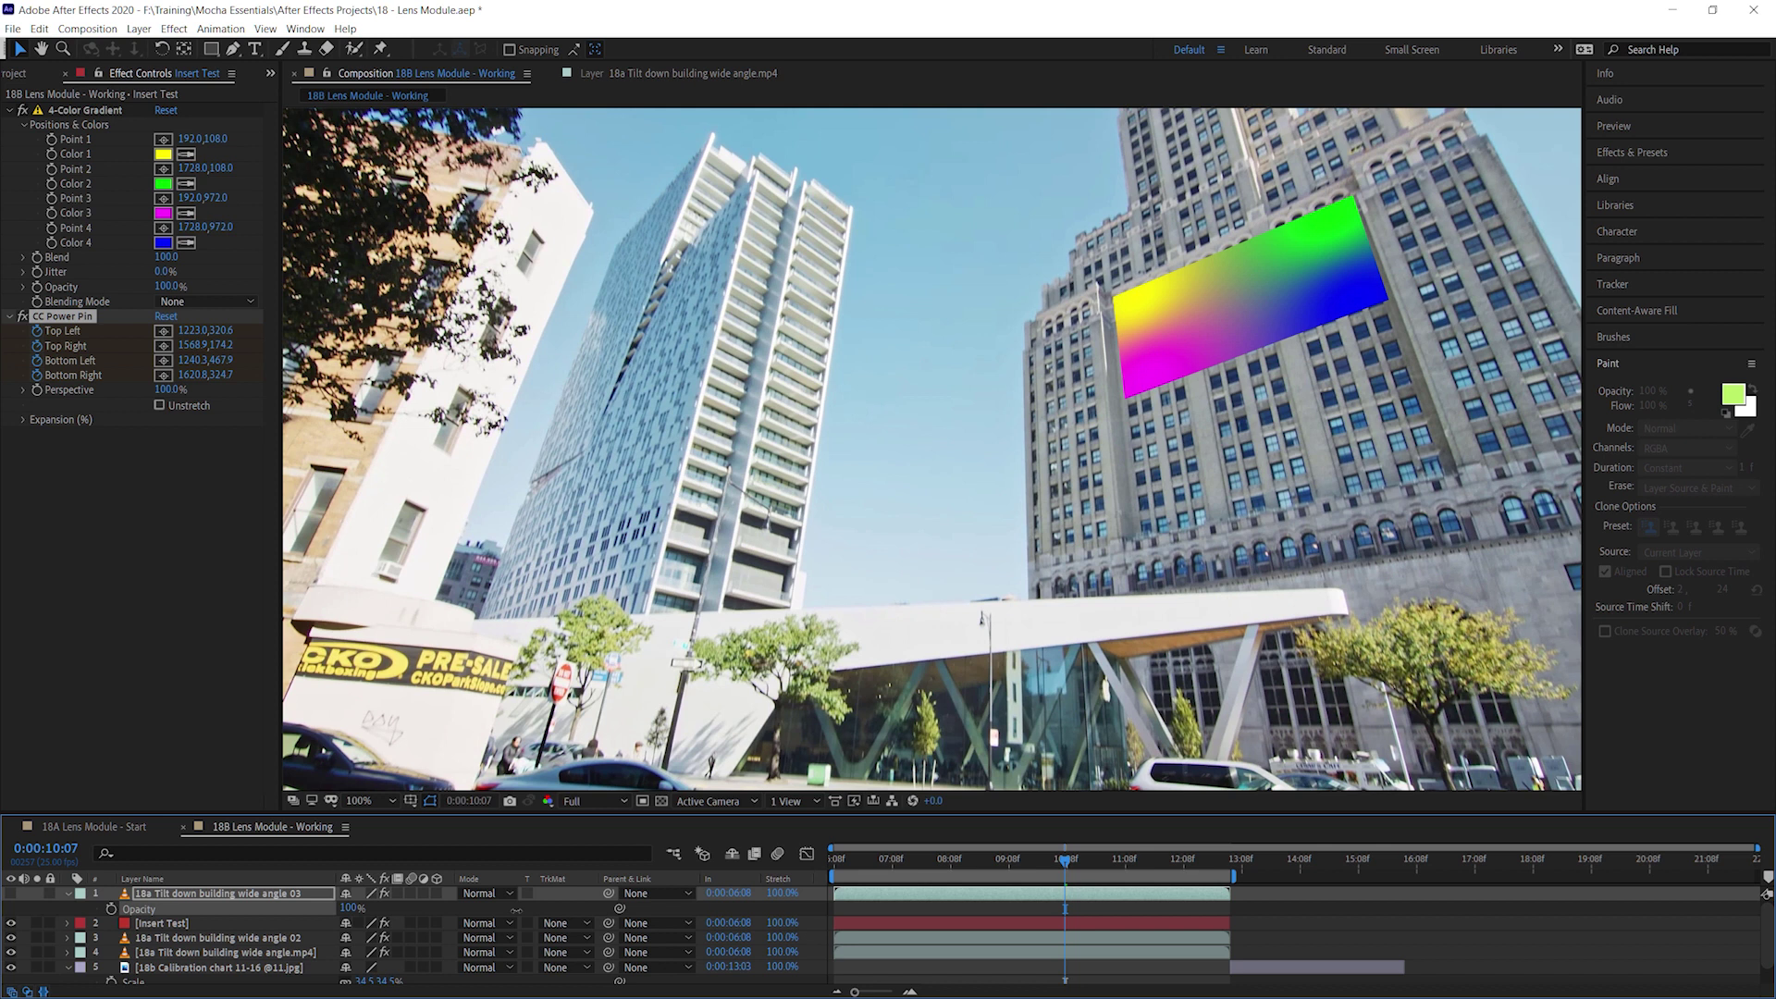
{"action": "left_click", "coordinate": [11, 893]}
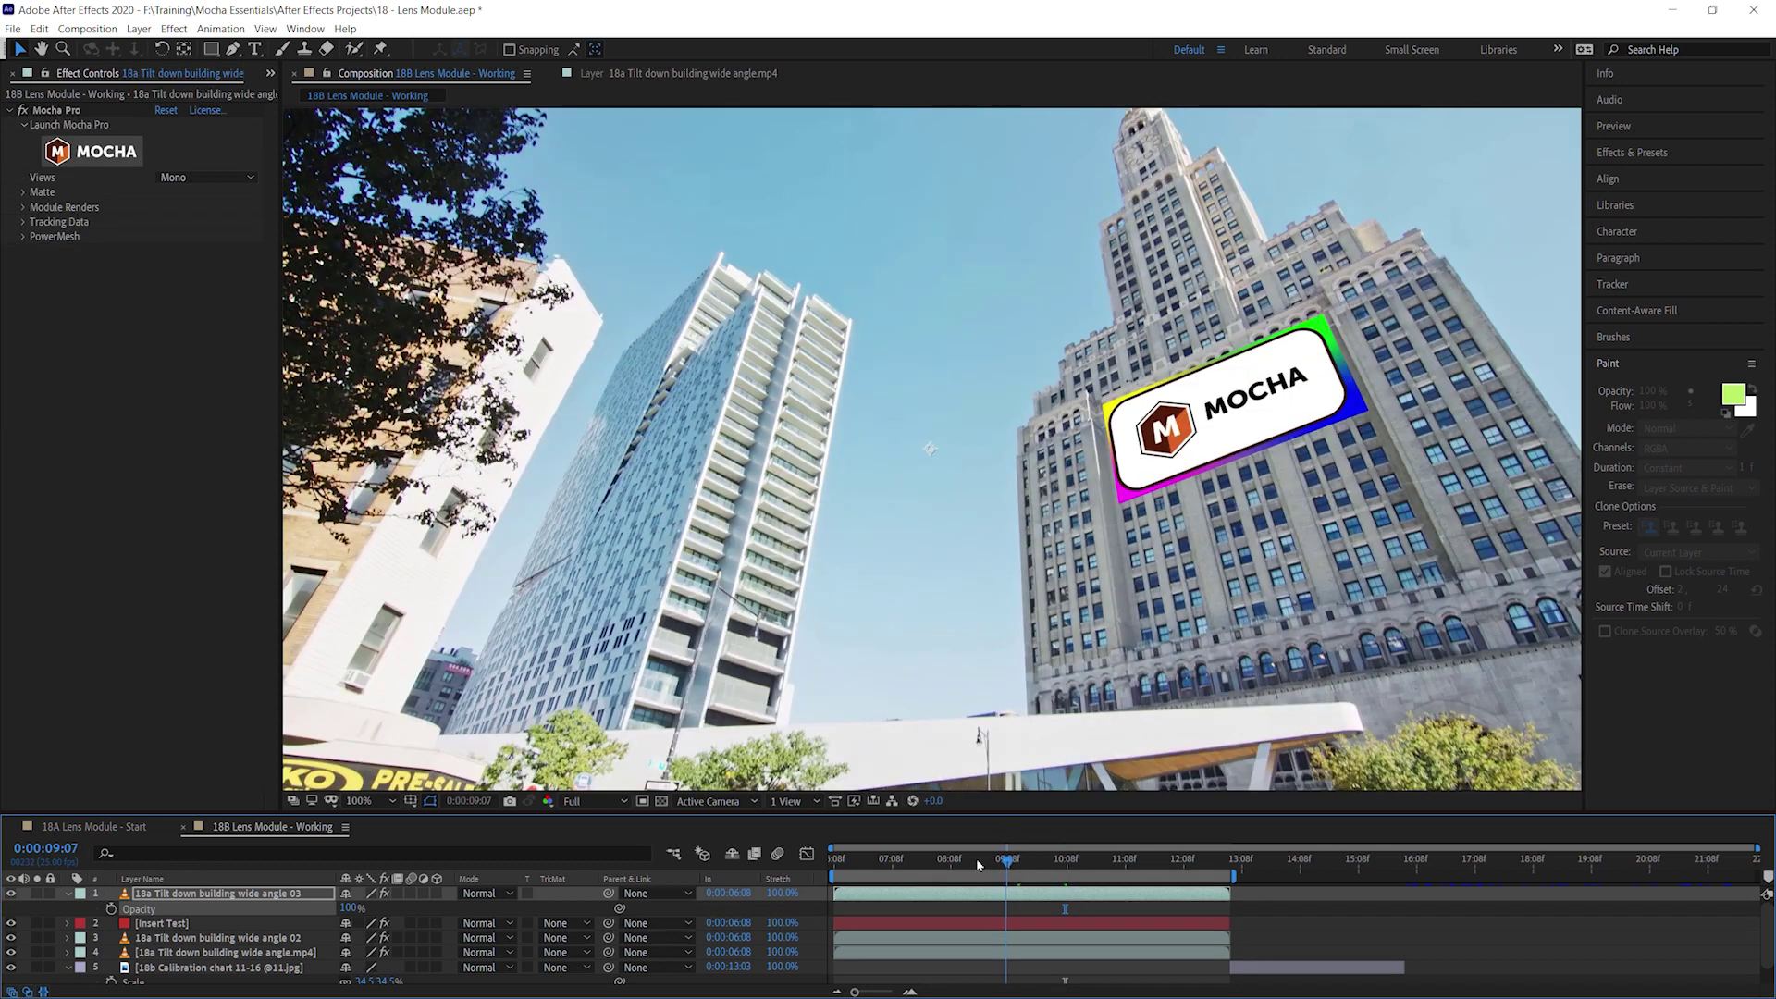
{"action": "mouse_move", "coordinate": [1016, 860]}
{"action": "left_mouse_down"}
{"action": "mouse_move", "coordinate": [1068, 860]}
{"action": "mouse_move", "coordinate": [891, 858]}
{"action": "left_mouse_up"}
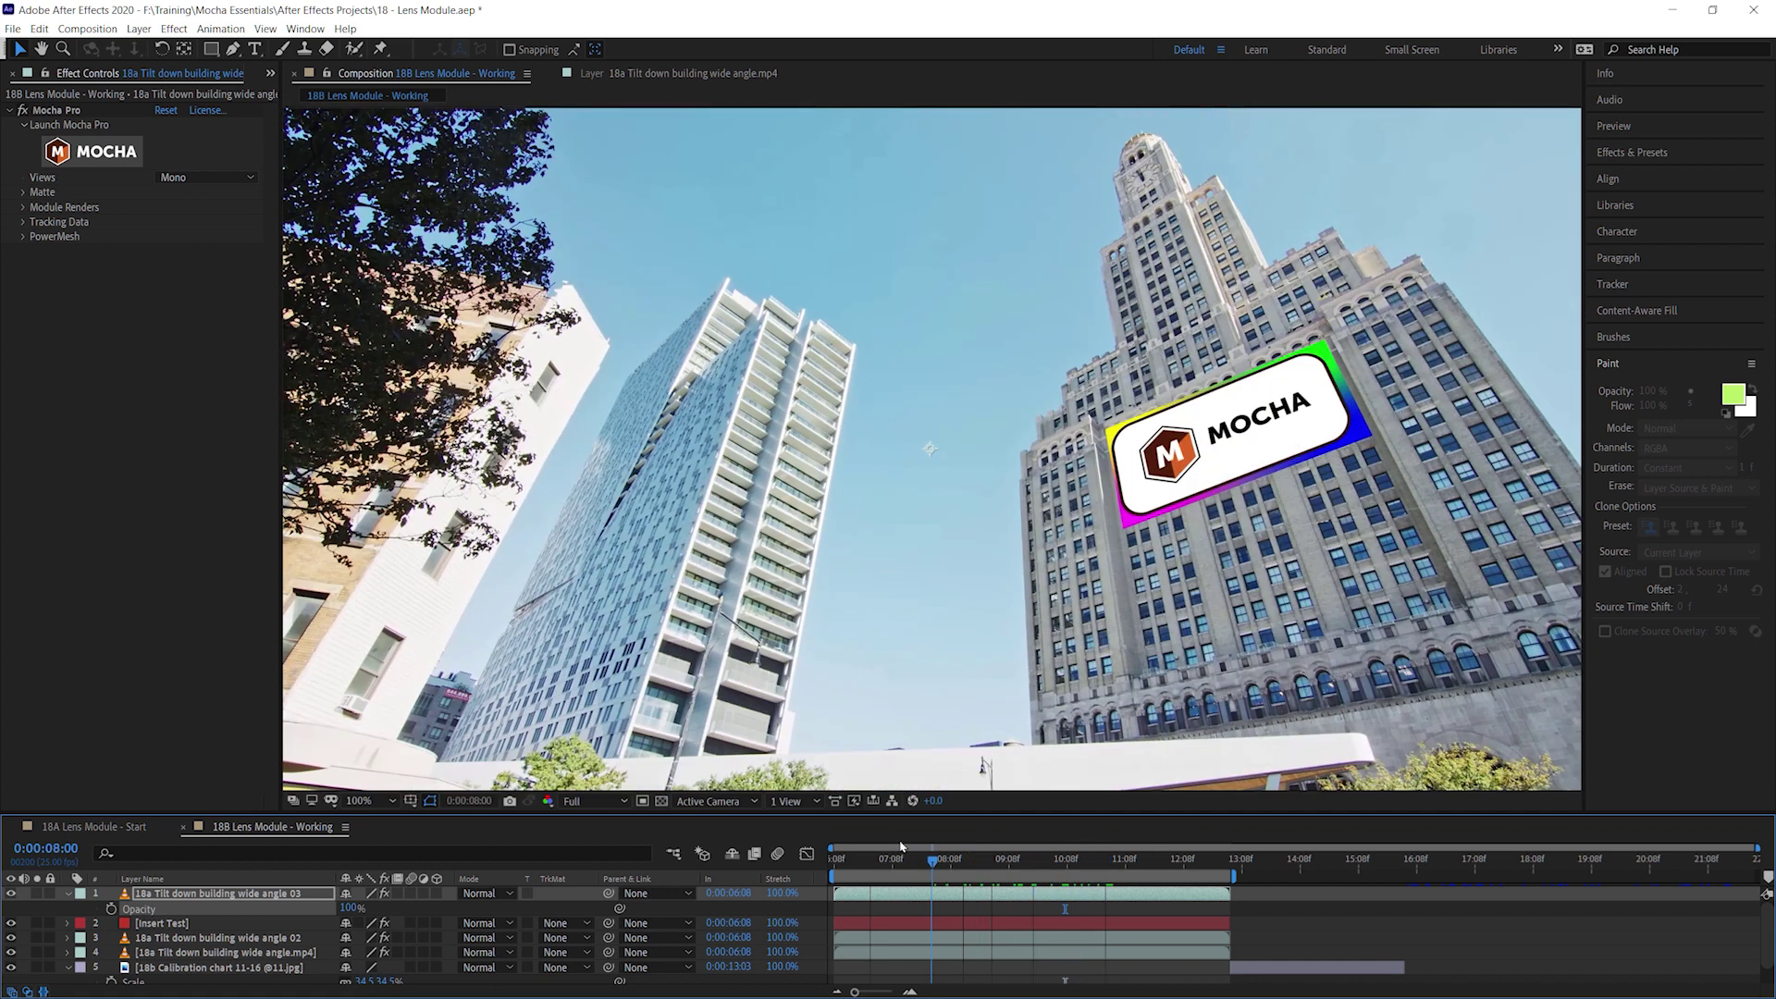
{"action": "left_click", "coordinate": [78, 922]}
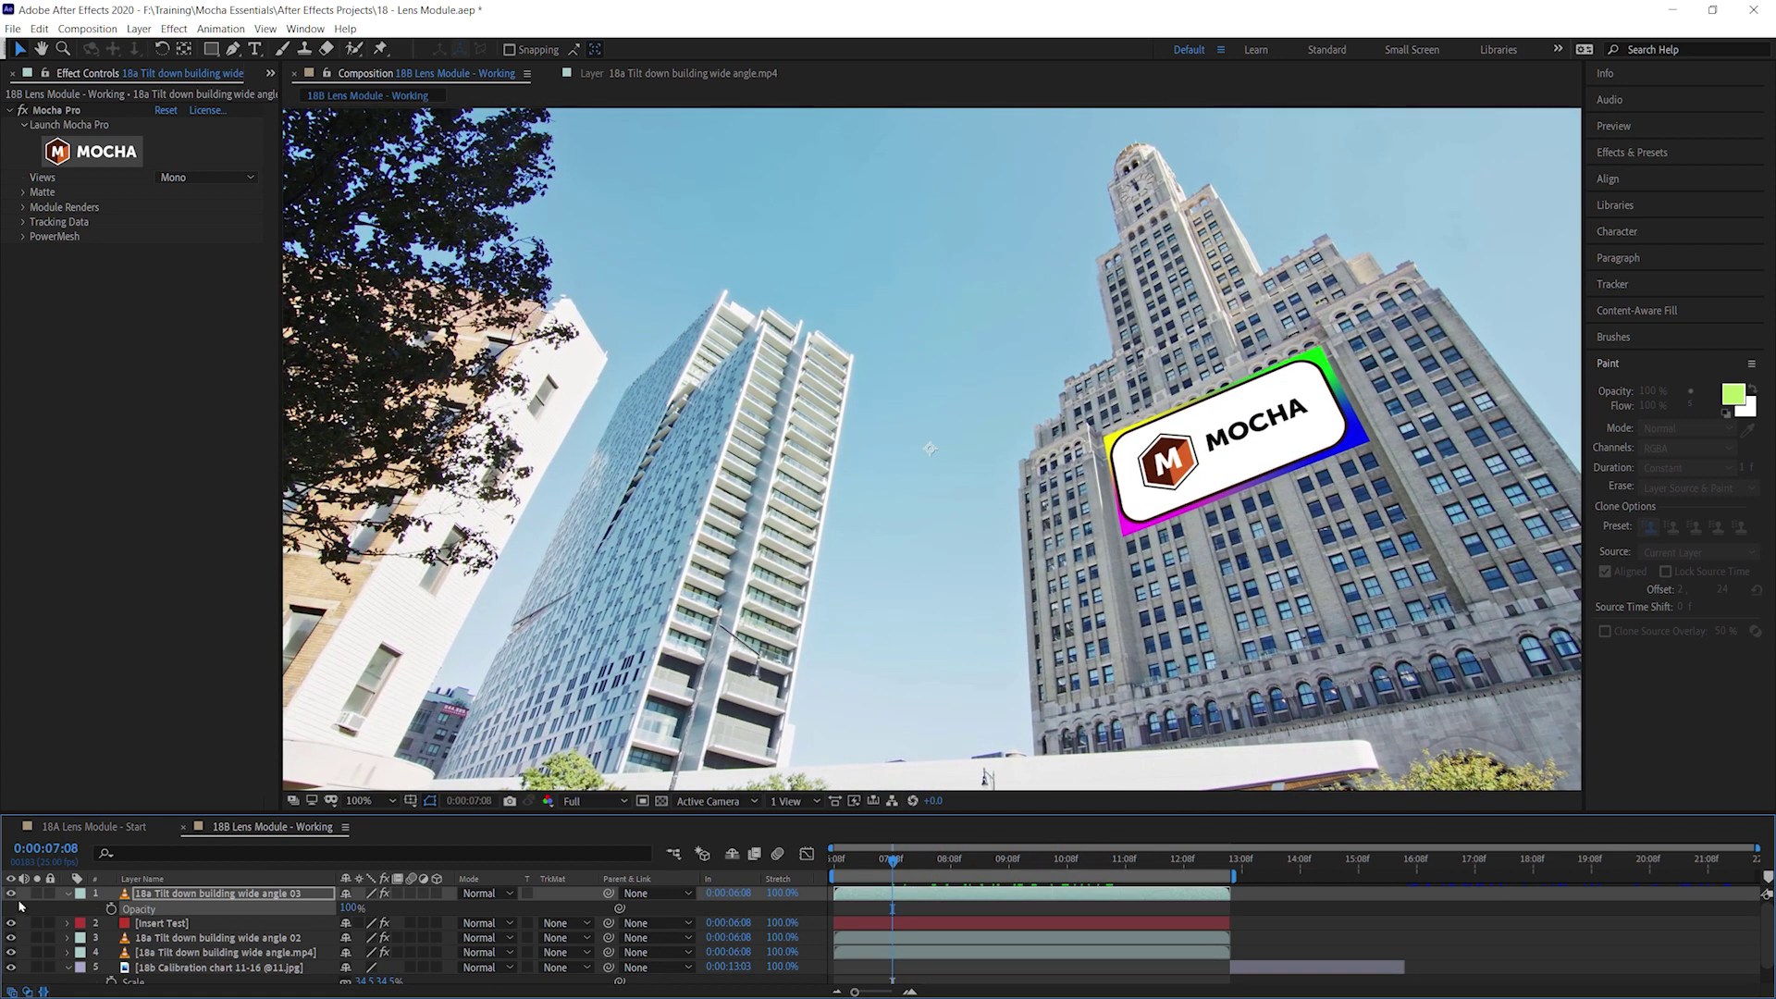
{"action": "left_click", "coordinate": [12, 895]}
{"action": "left_click", "coordinate": [161, 922]}
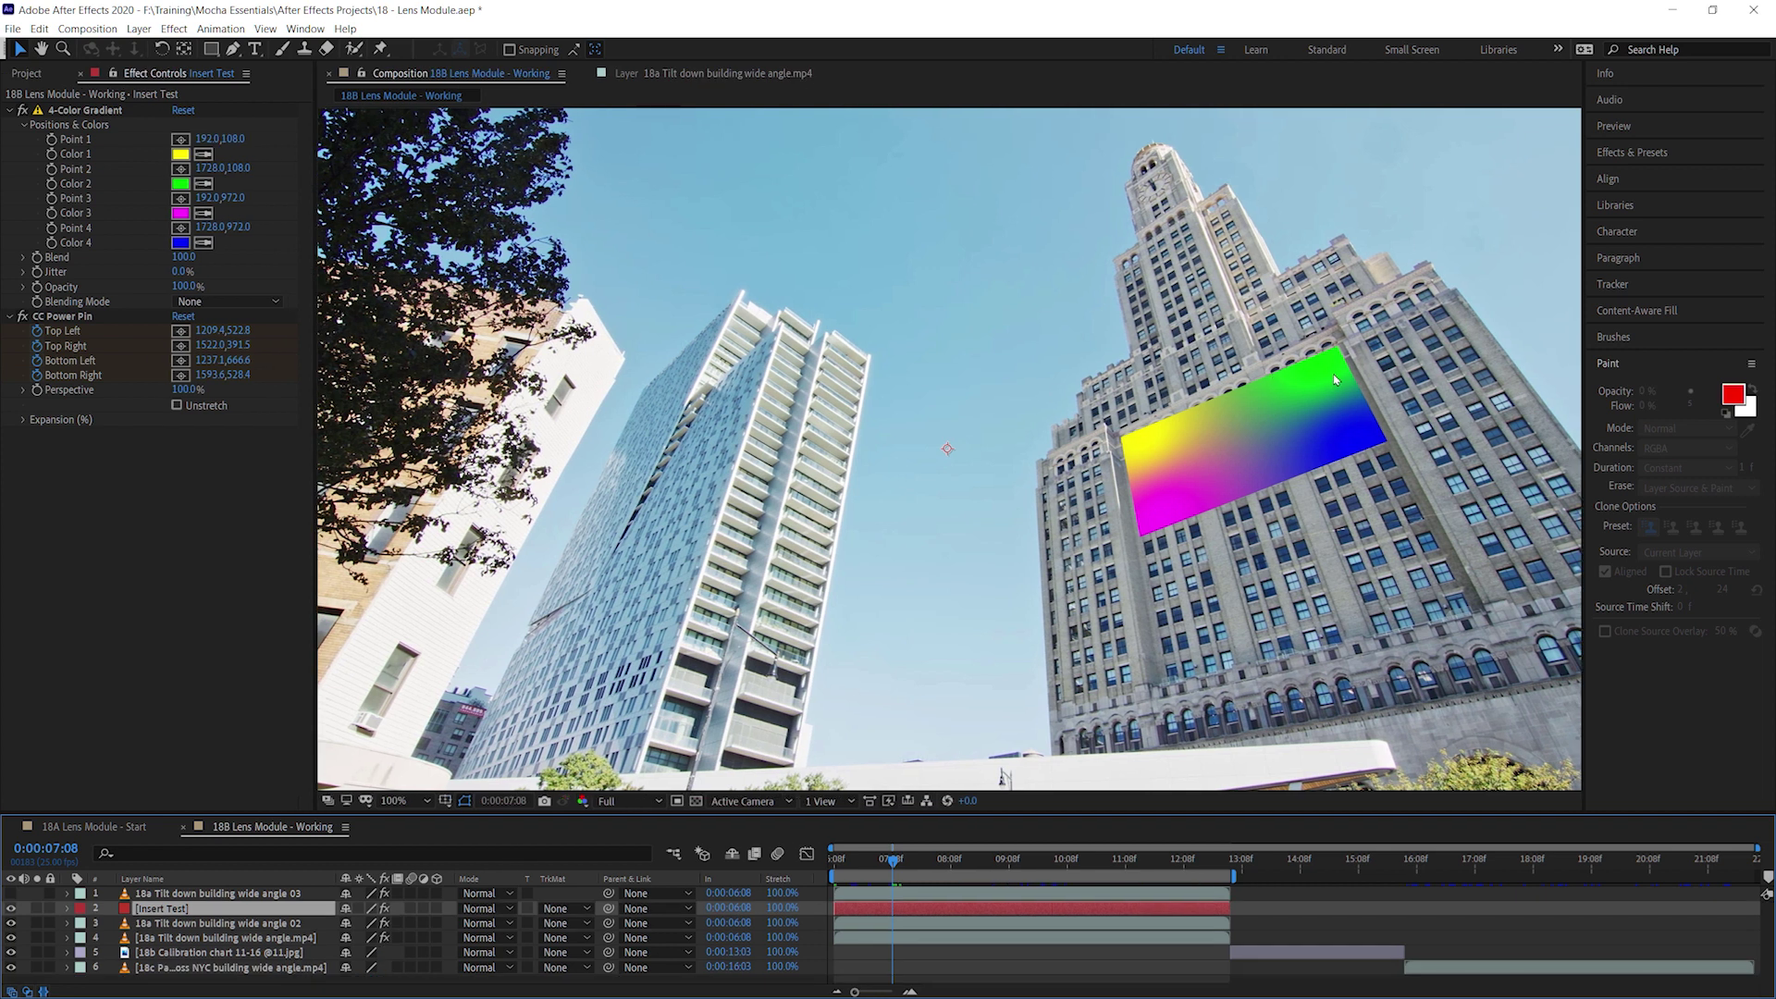
Pre-compose the Insert Test layer into Insert Test Comp 1, moving all attributes, and scrub to verify
{"action": "right_click", "coordinate": [205, 910]}
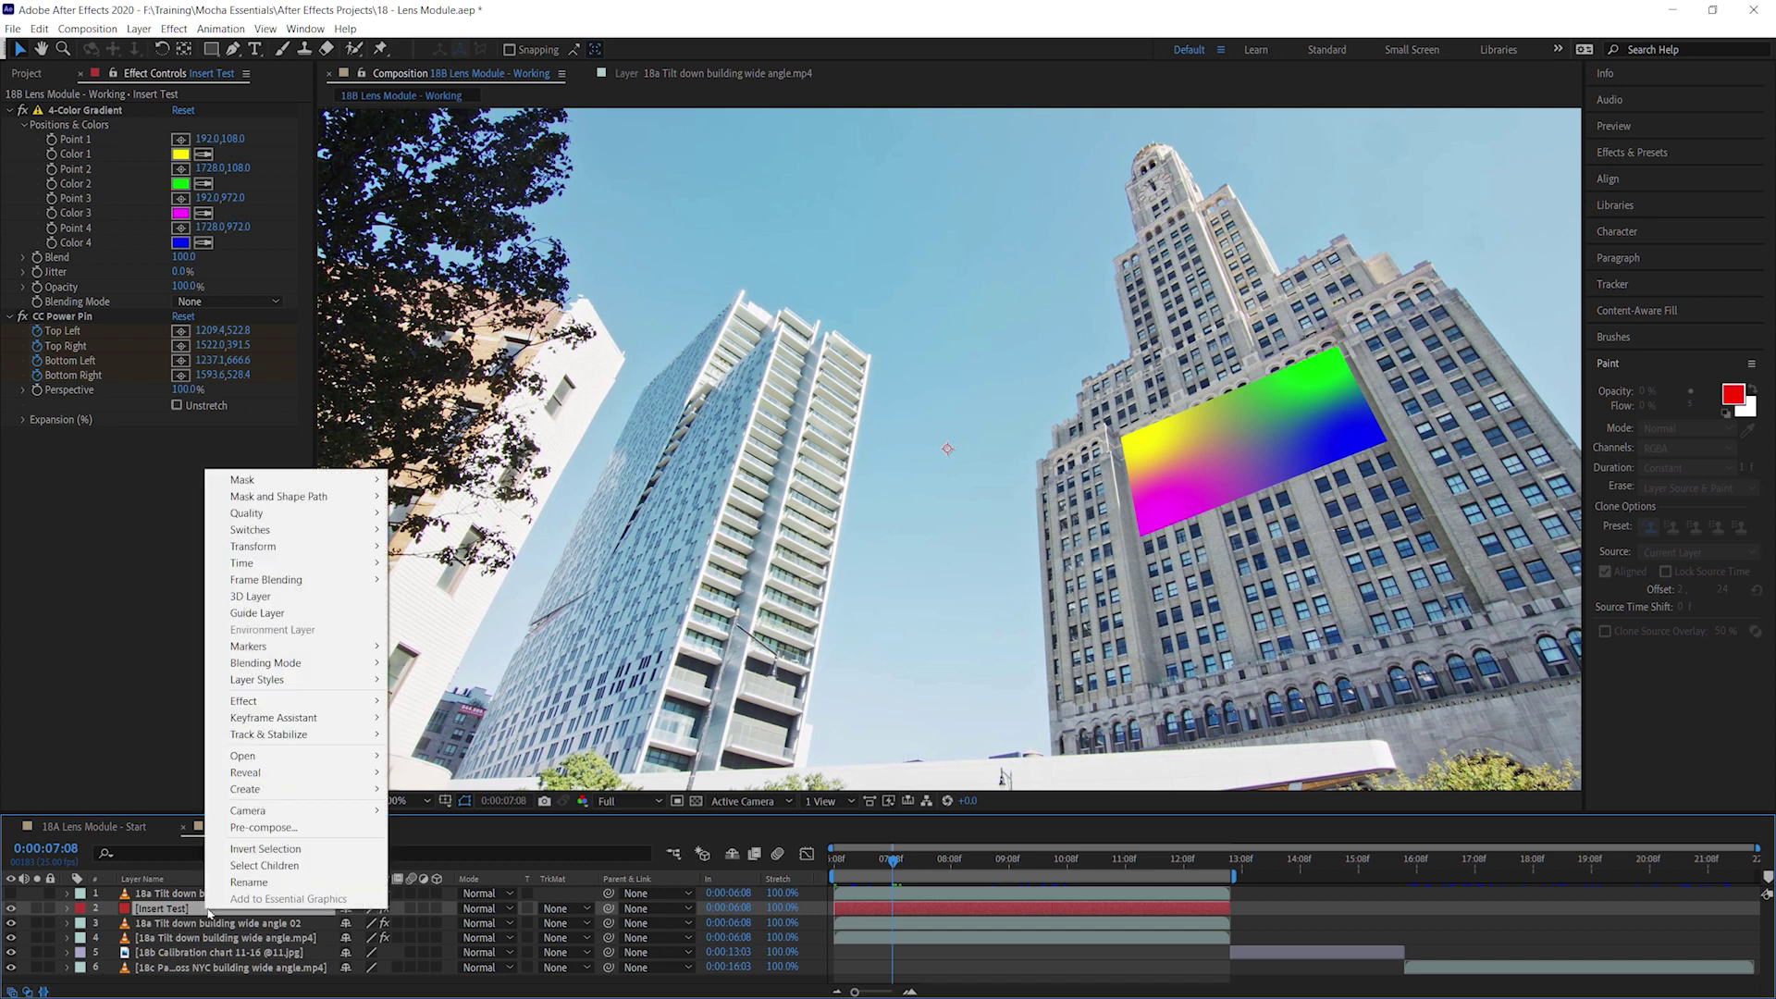
{"action": "left_click", "coordinate": [152, 909]}
{"action": "left_click", "coordinate": [139, 29]}
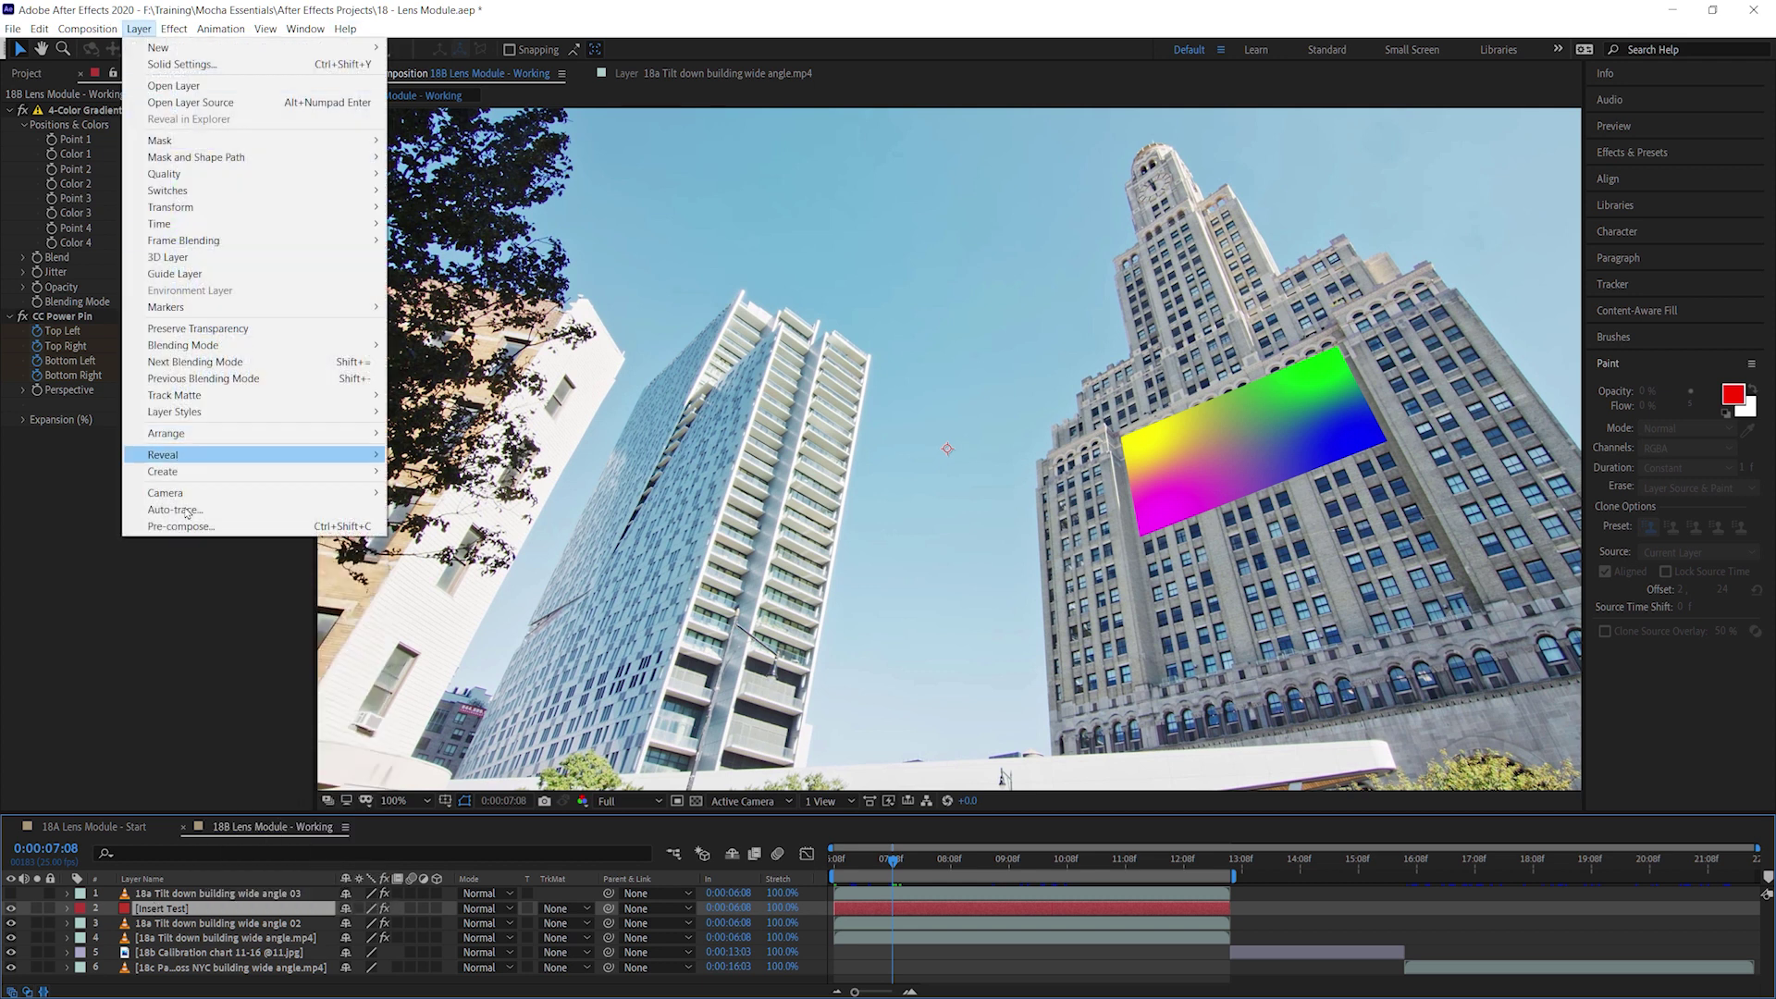
{"action": "left_click", "coordinate": [180, 527]}
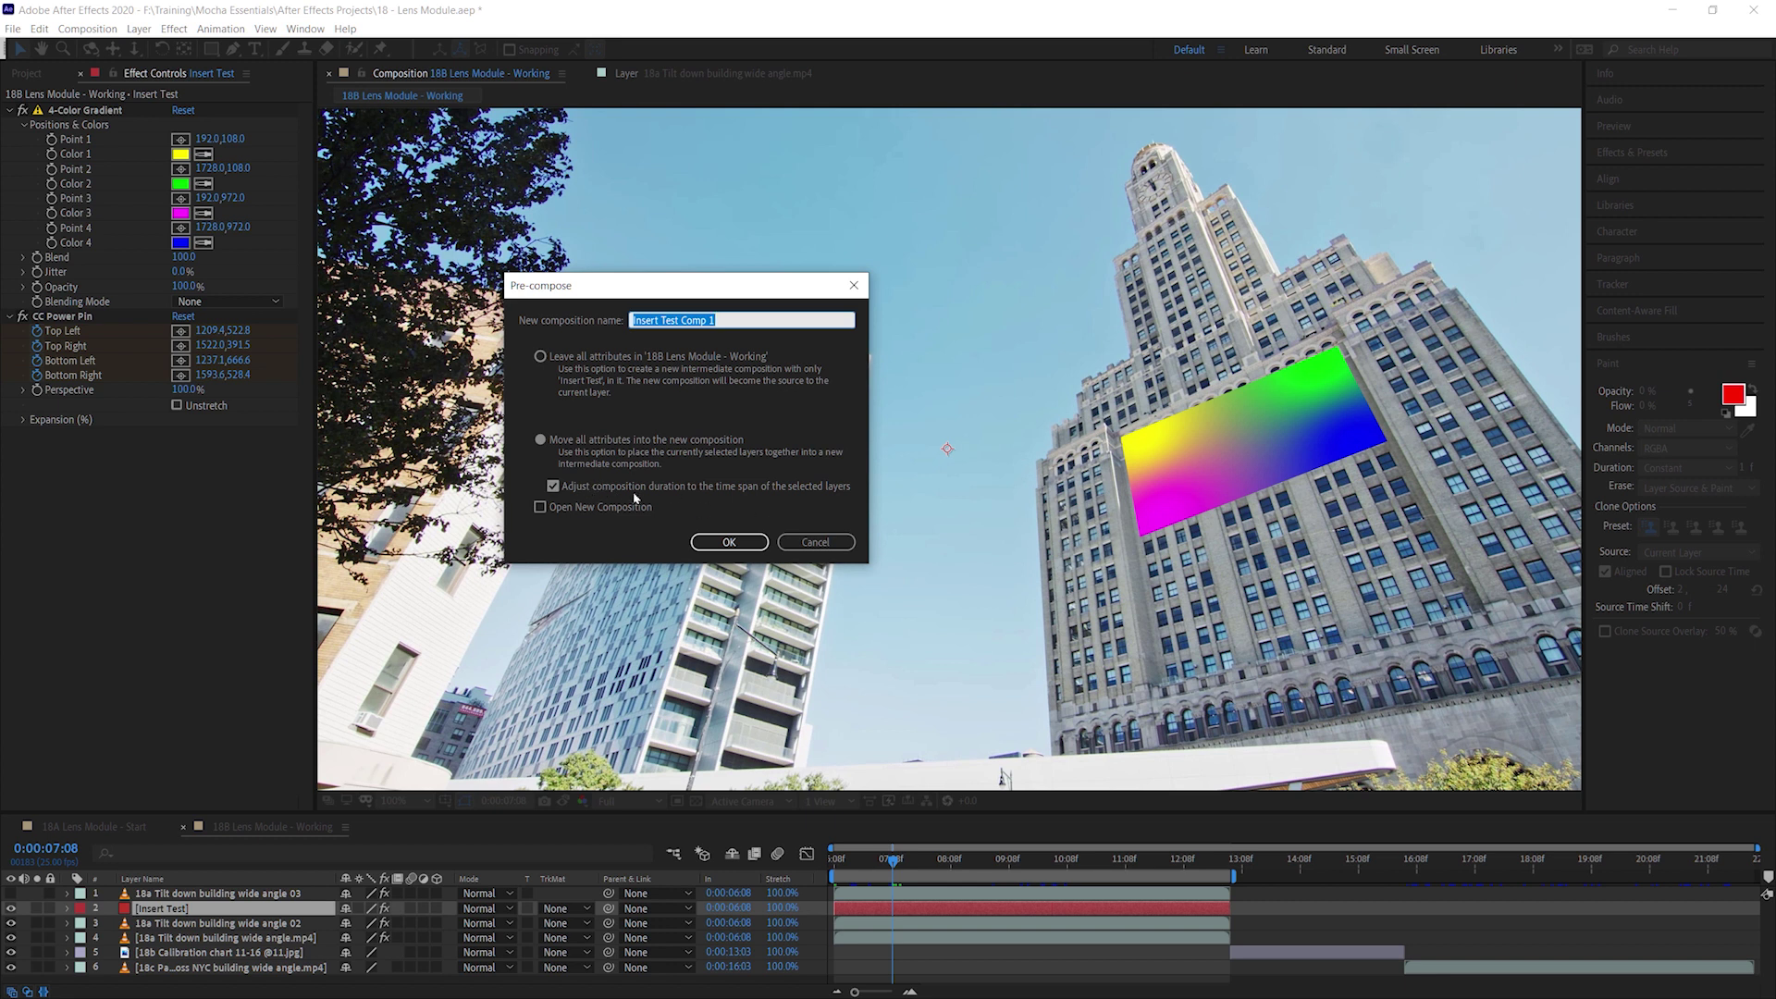
{"action": "left_click", "coordinate": [728, 542]}
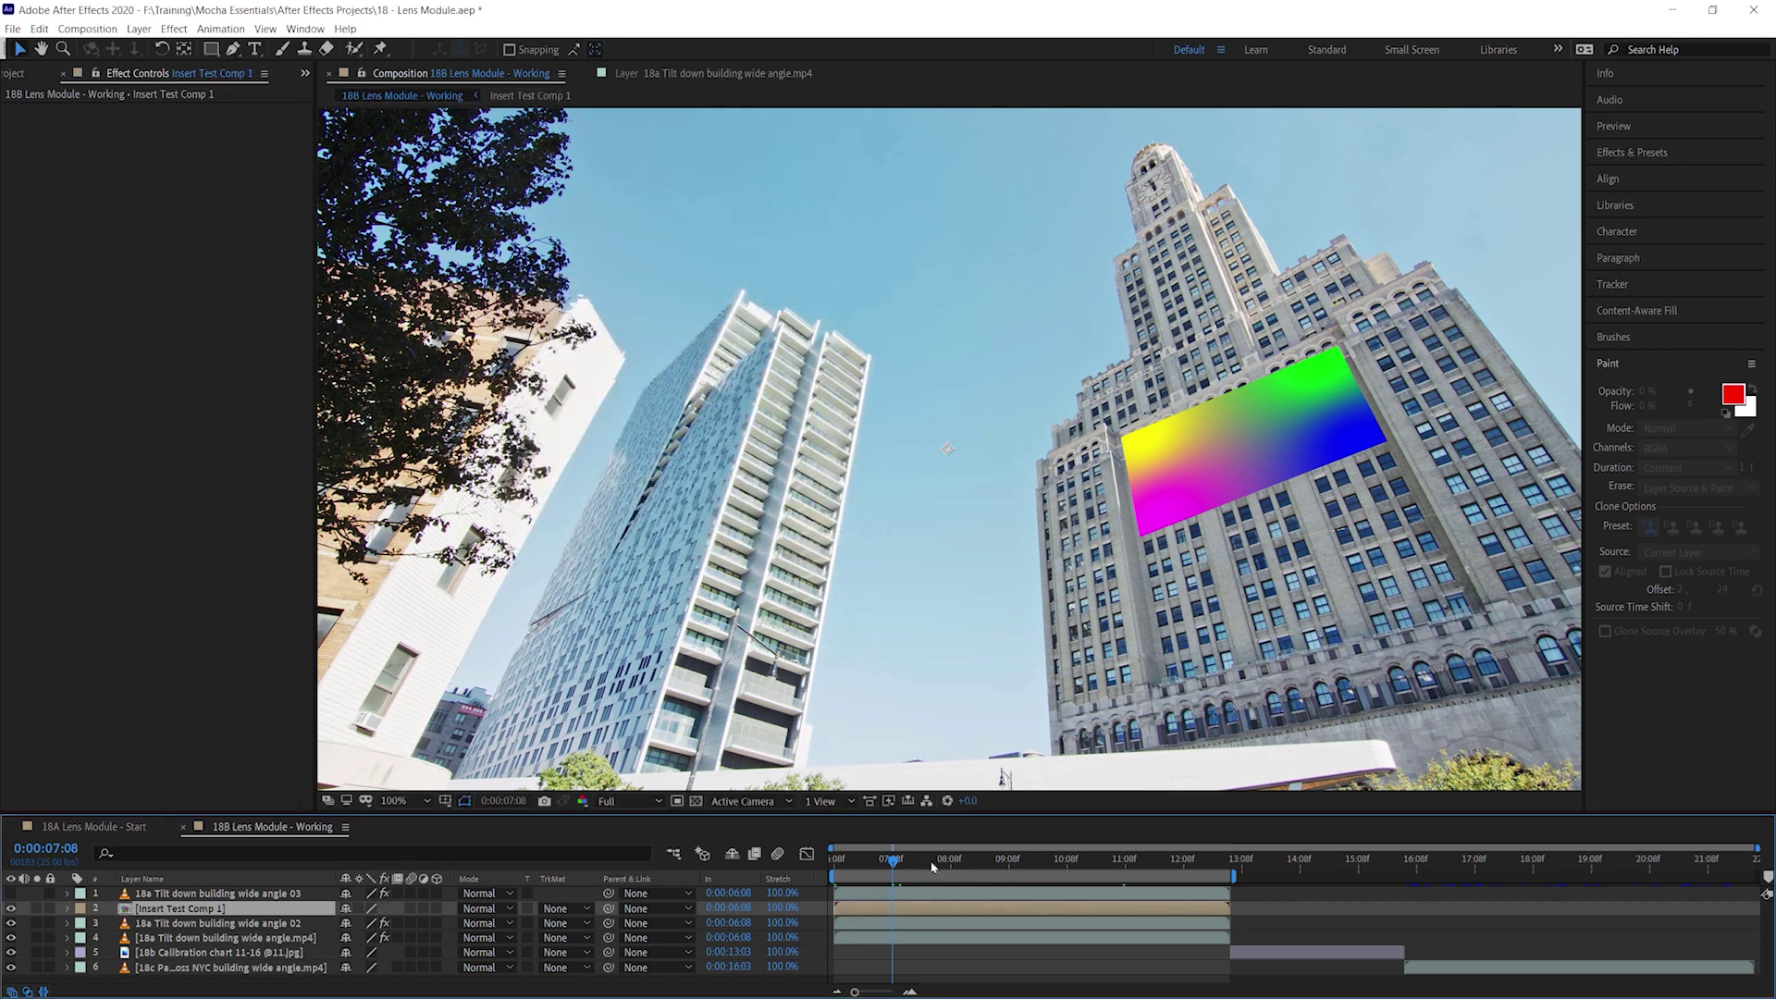
{"action": "mouse_move", "coordinate": [895, 858]}
{"action": "left_mouse_down"}
{"action": "mouse_move", "coordinate": [1163, 860]}
{"action": "mouse_move", "coordinate": [889, 859]}
{"action": "mouse_move", "coordinate": [1101, 859]}
{"action": "left_mouse_up"}
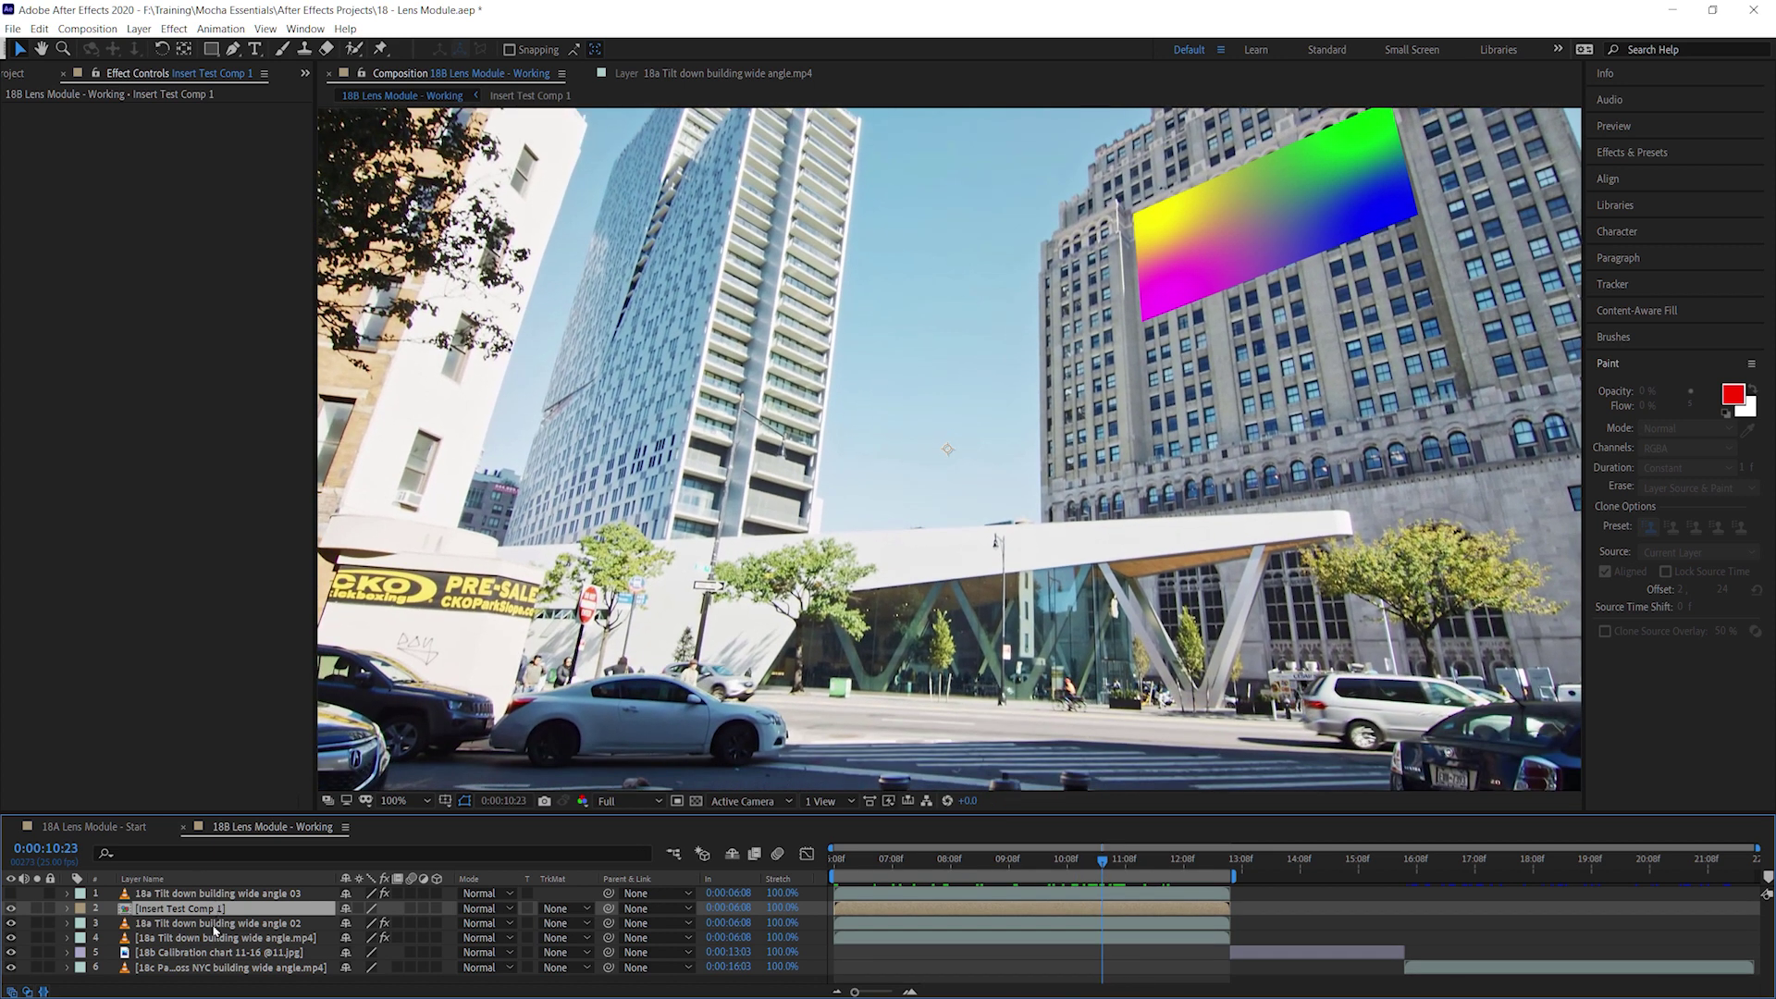
Launch Mocha Pro from the building footage layer and switch to the Lens module
{"action": "left_click", "coordinate": [220, 922]}
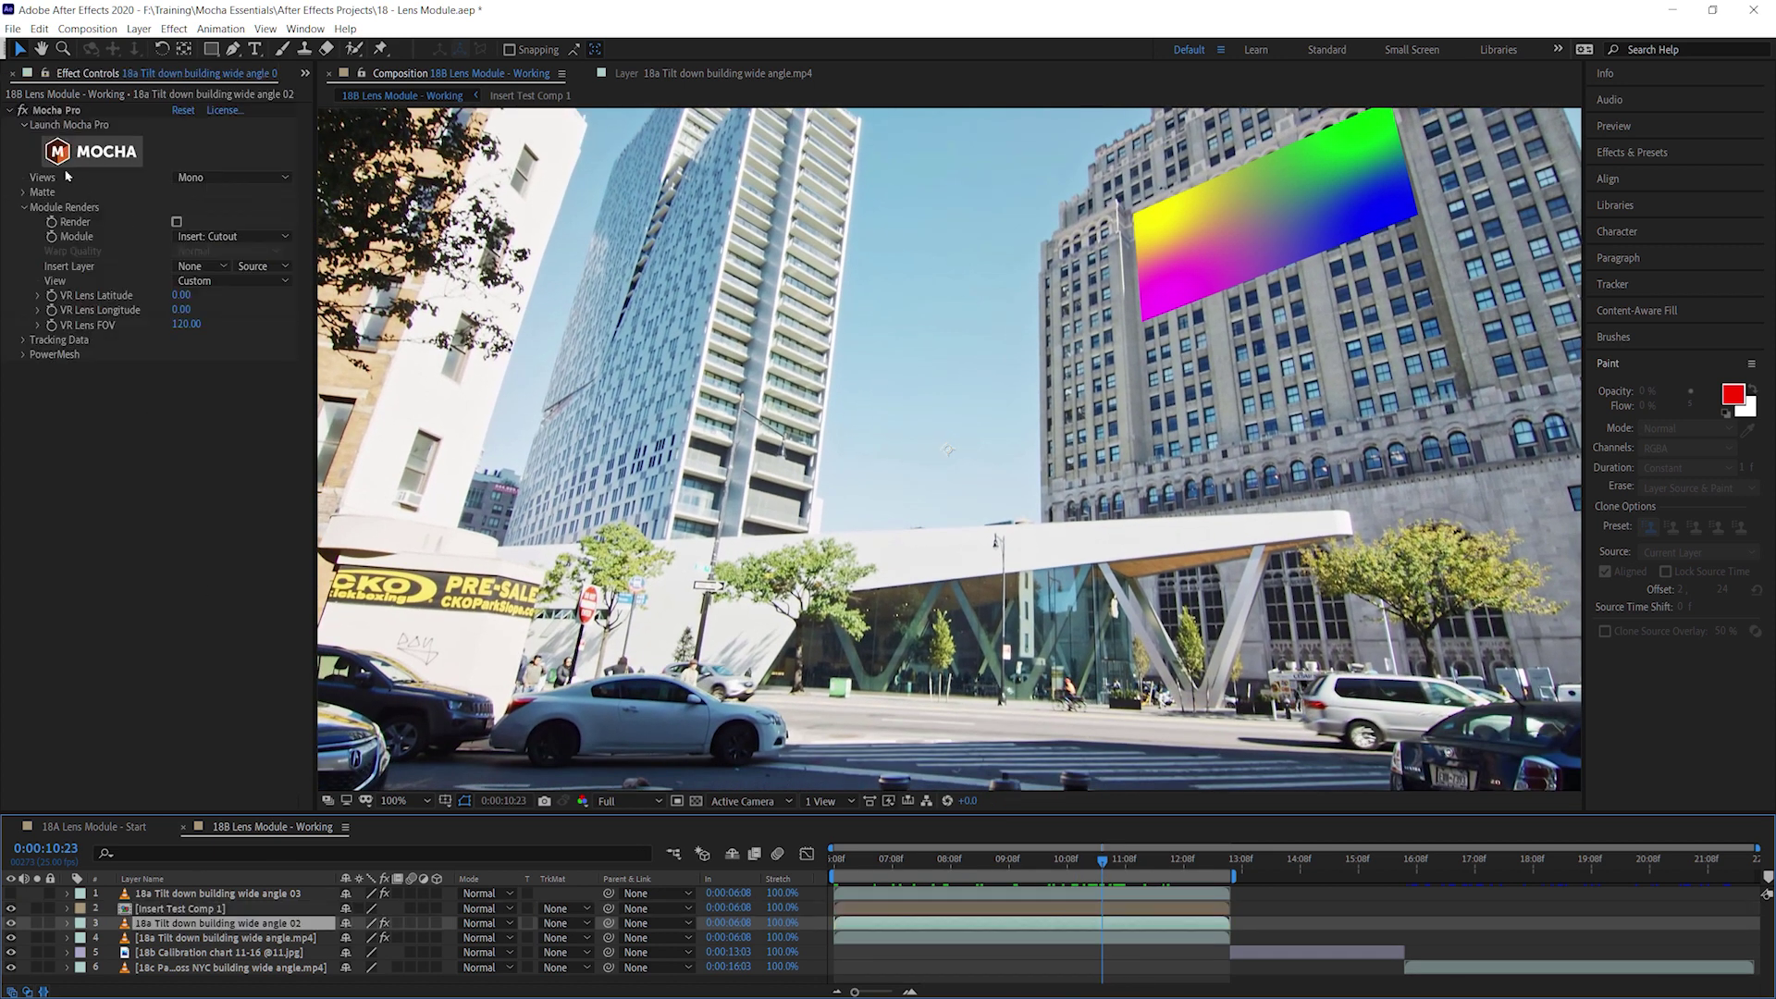
{"action": "left_click", "coordinate": [92, 151]}
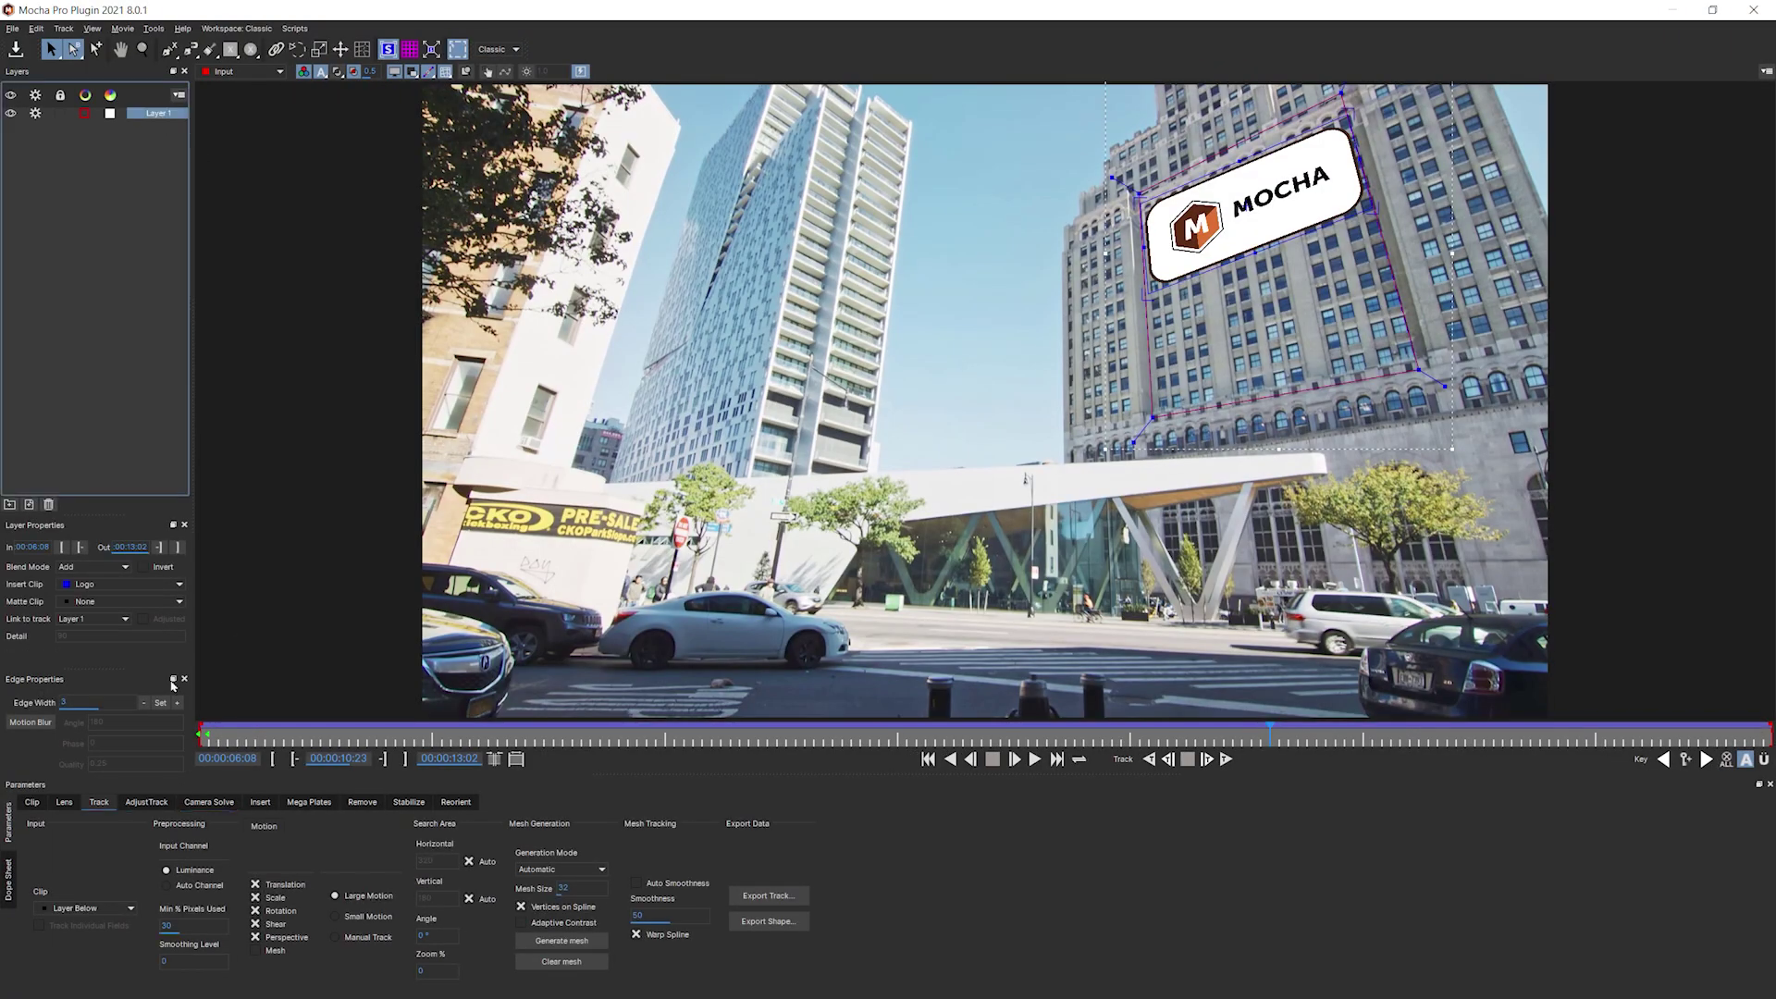
{"action": "left_click", "coordinate": [64, 802]}
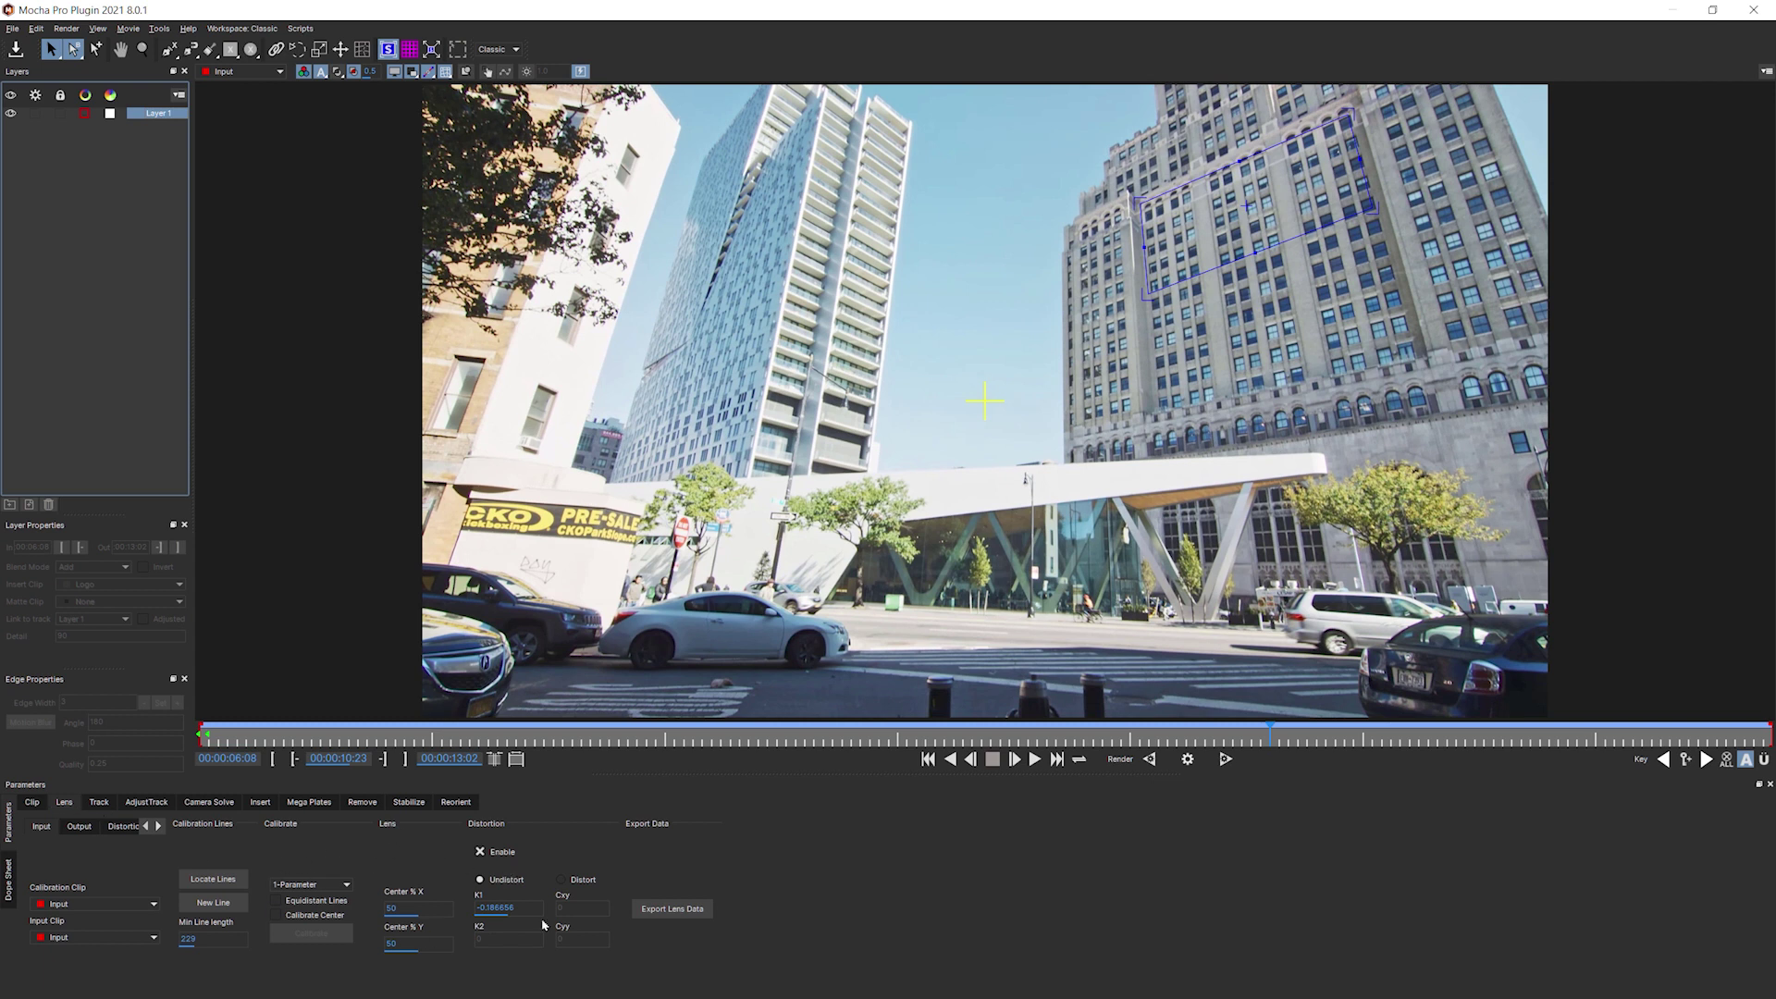
Copy the lens data as Mocha Lens for After Effects to the clipboard and exit Mocha
{"action": "left_click", "coordinate": [701, 911]}
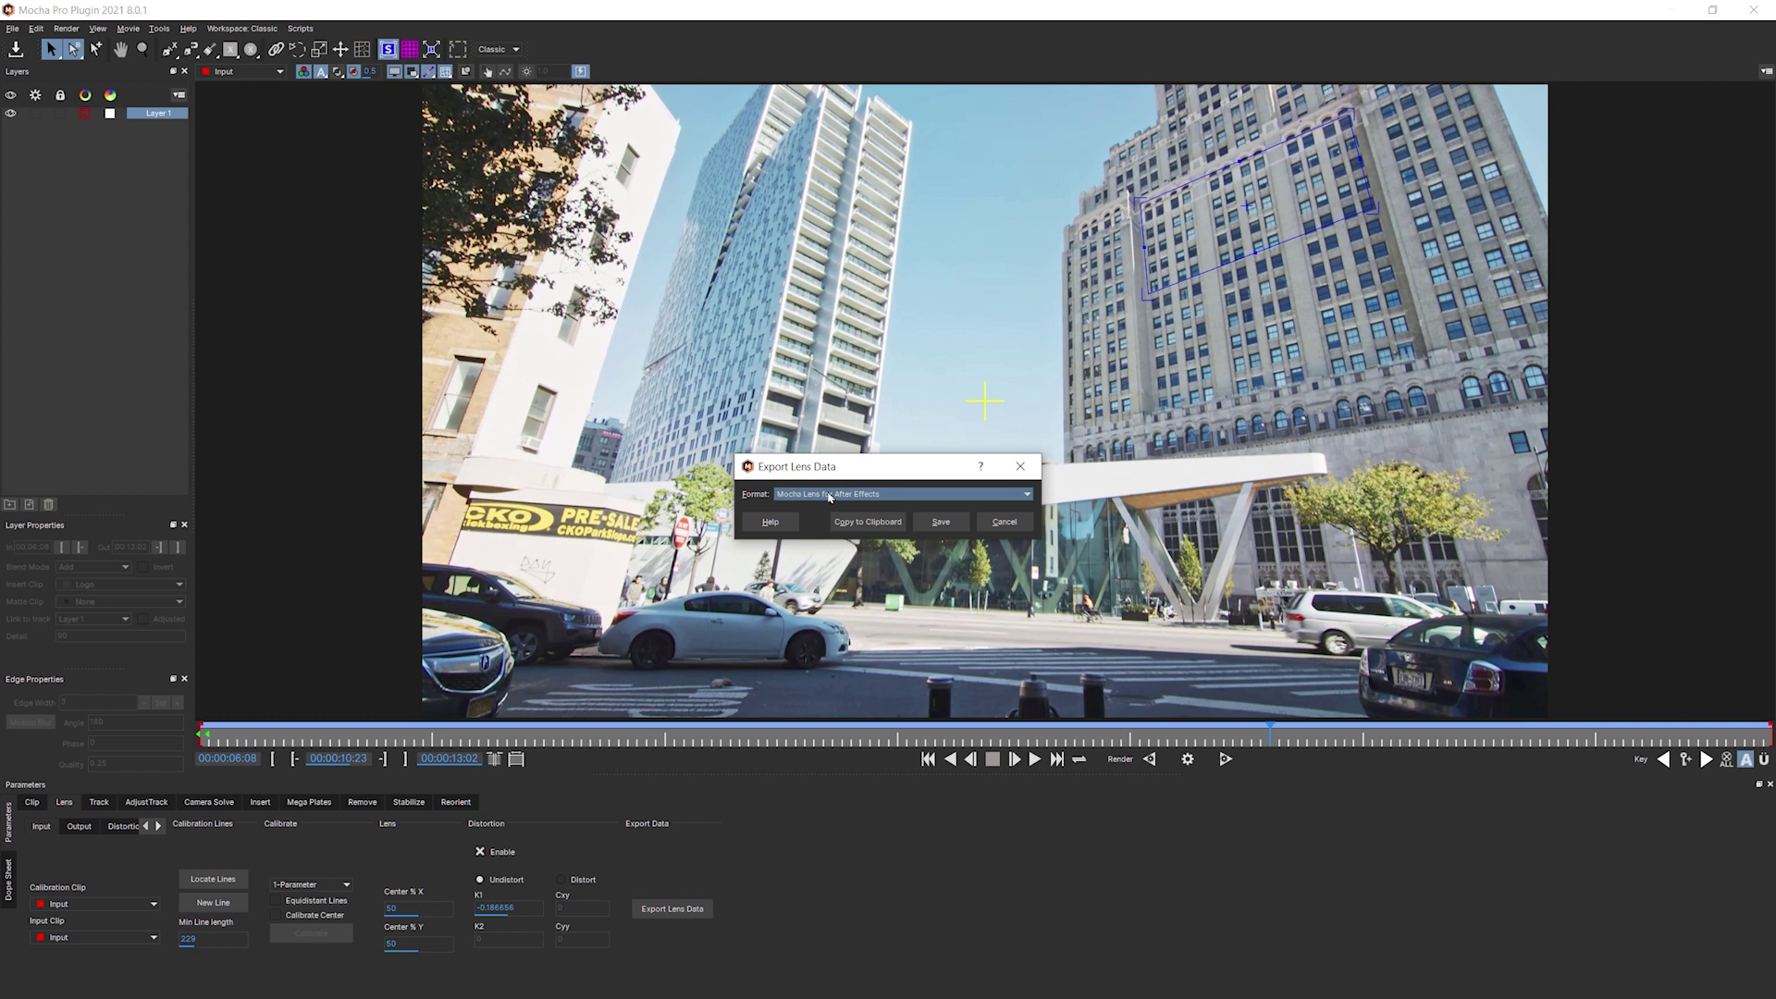
{"action": "left_click", "coordinate": [940, 496]}
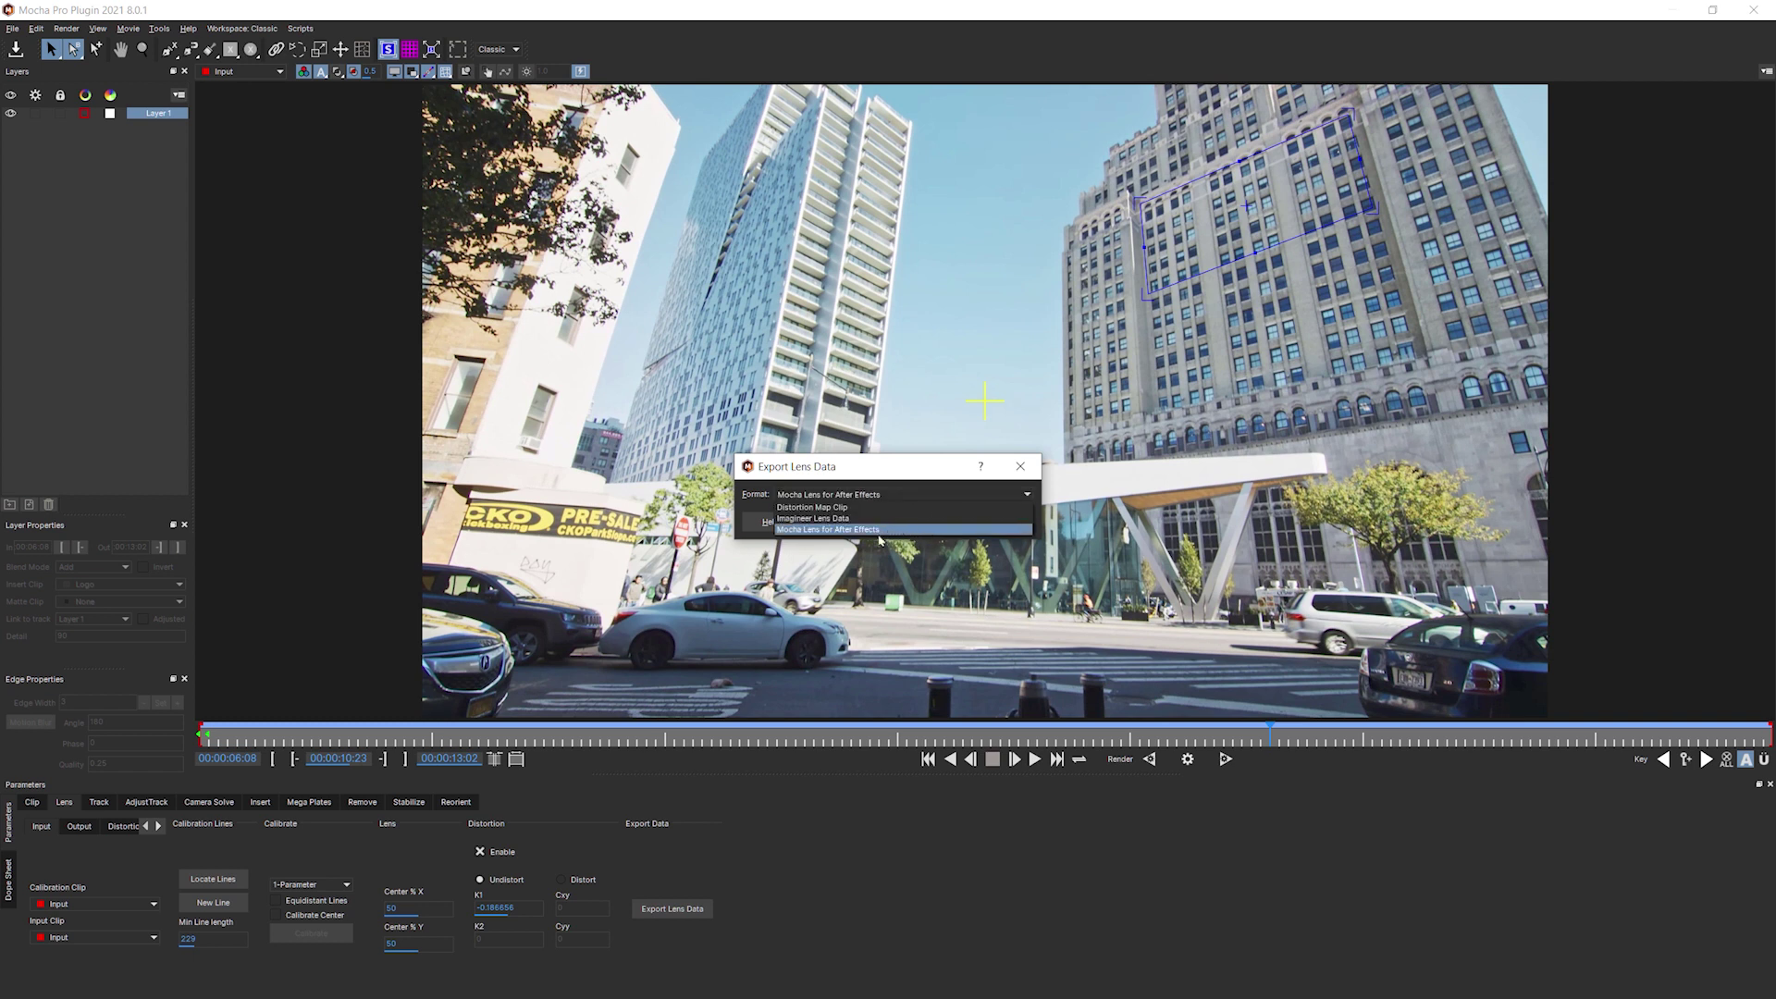
{"action": "left_click", "coordinate": [875, 530]}
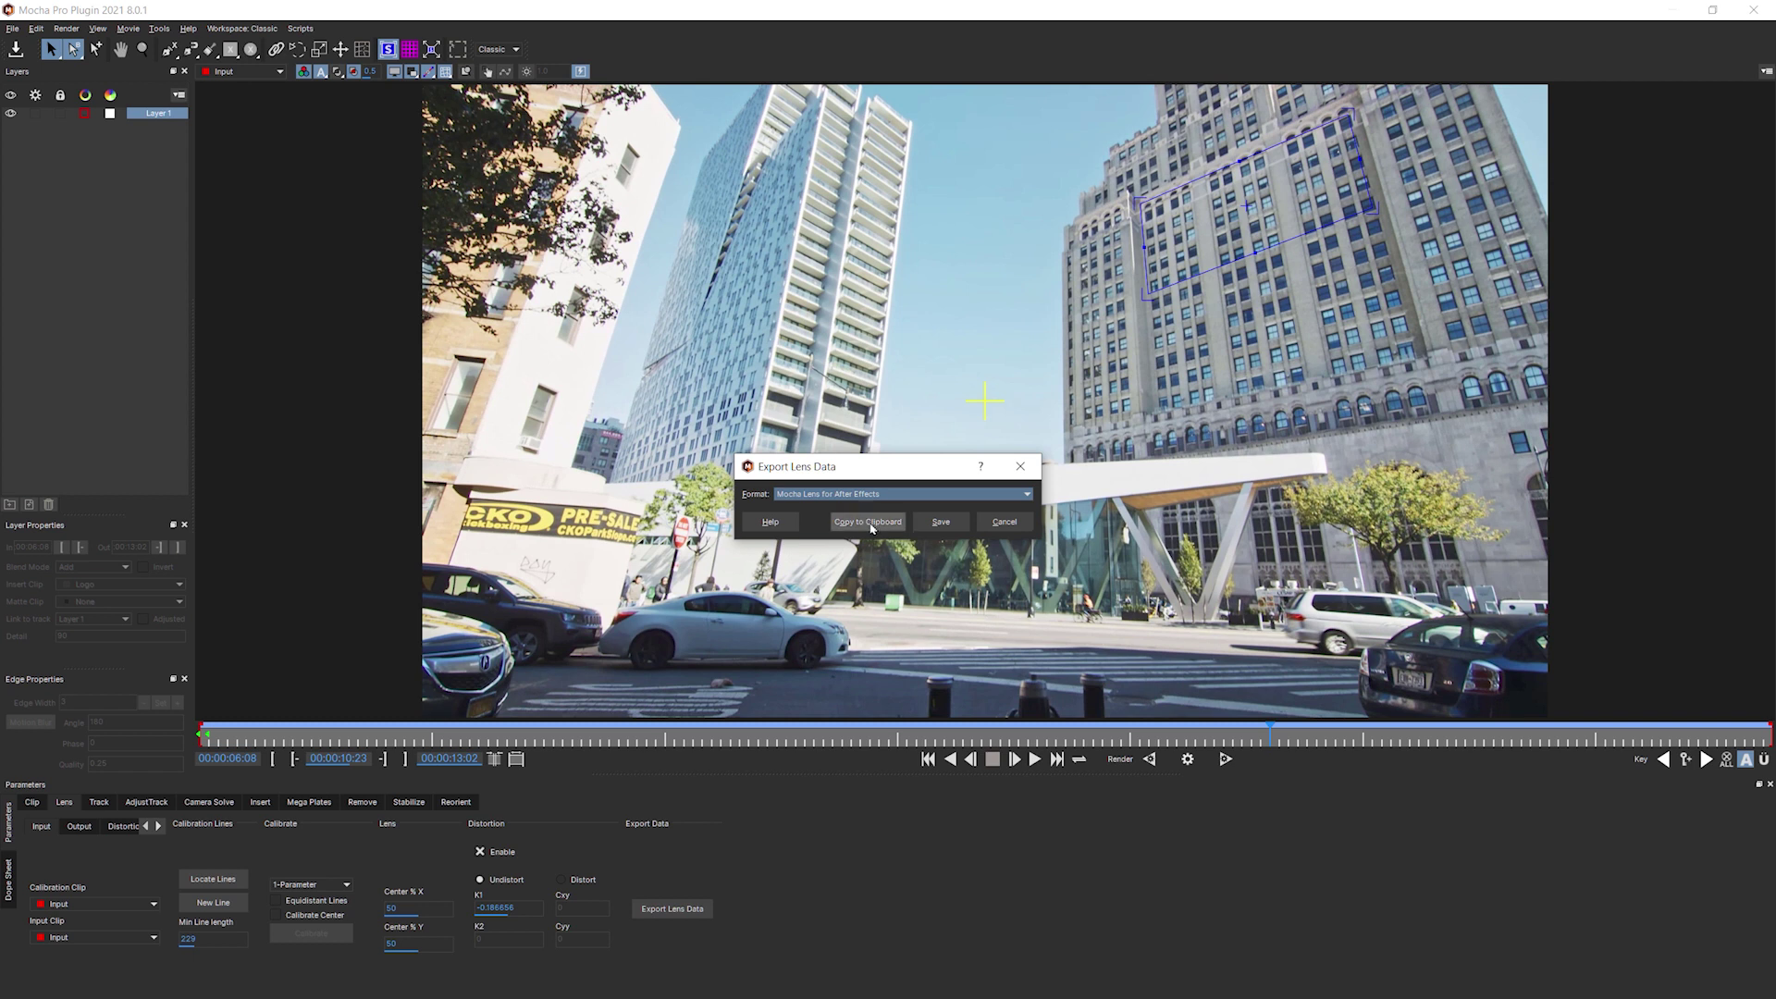
{"action": "left_click", "coordinate": [870, 527]}
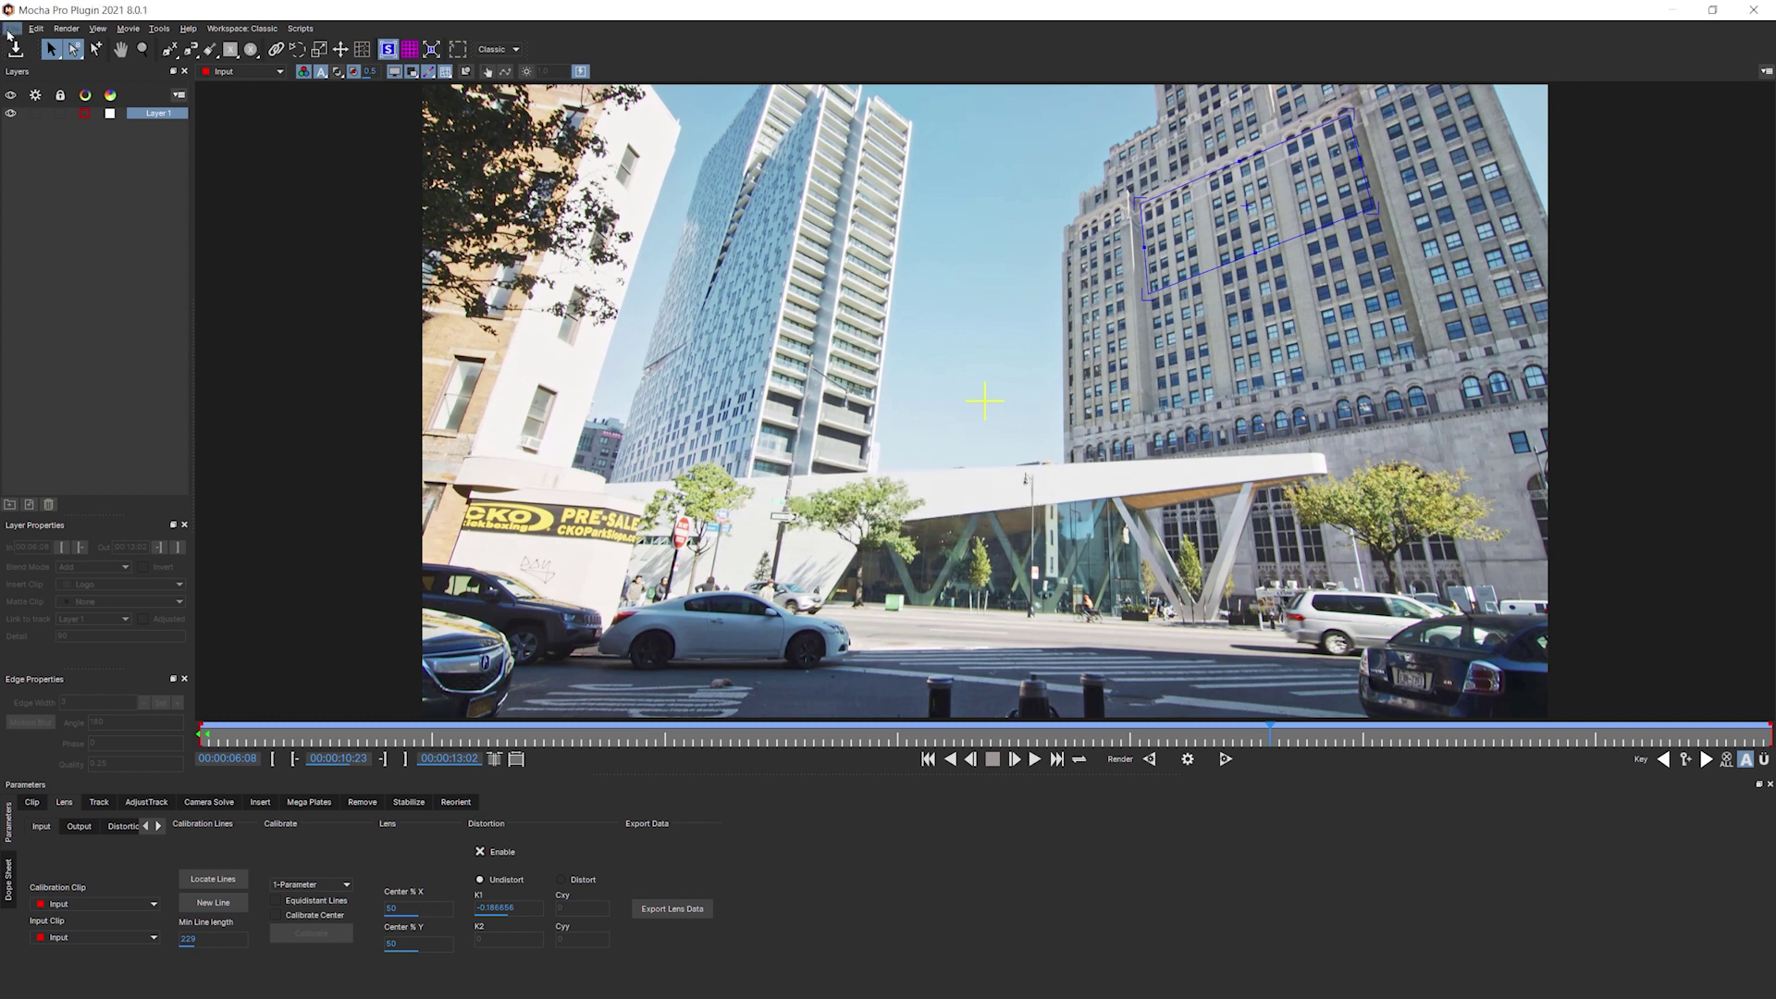
{"action": "left_click", "coordinate": [13, 28]}
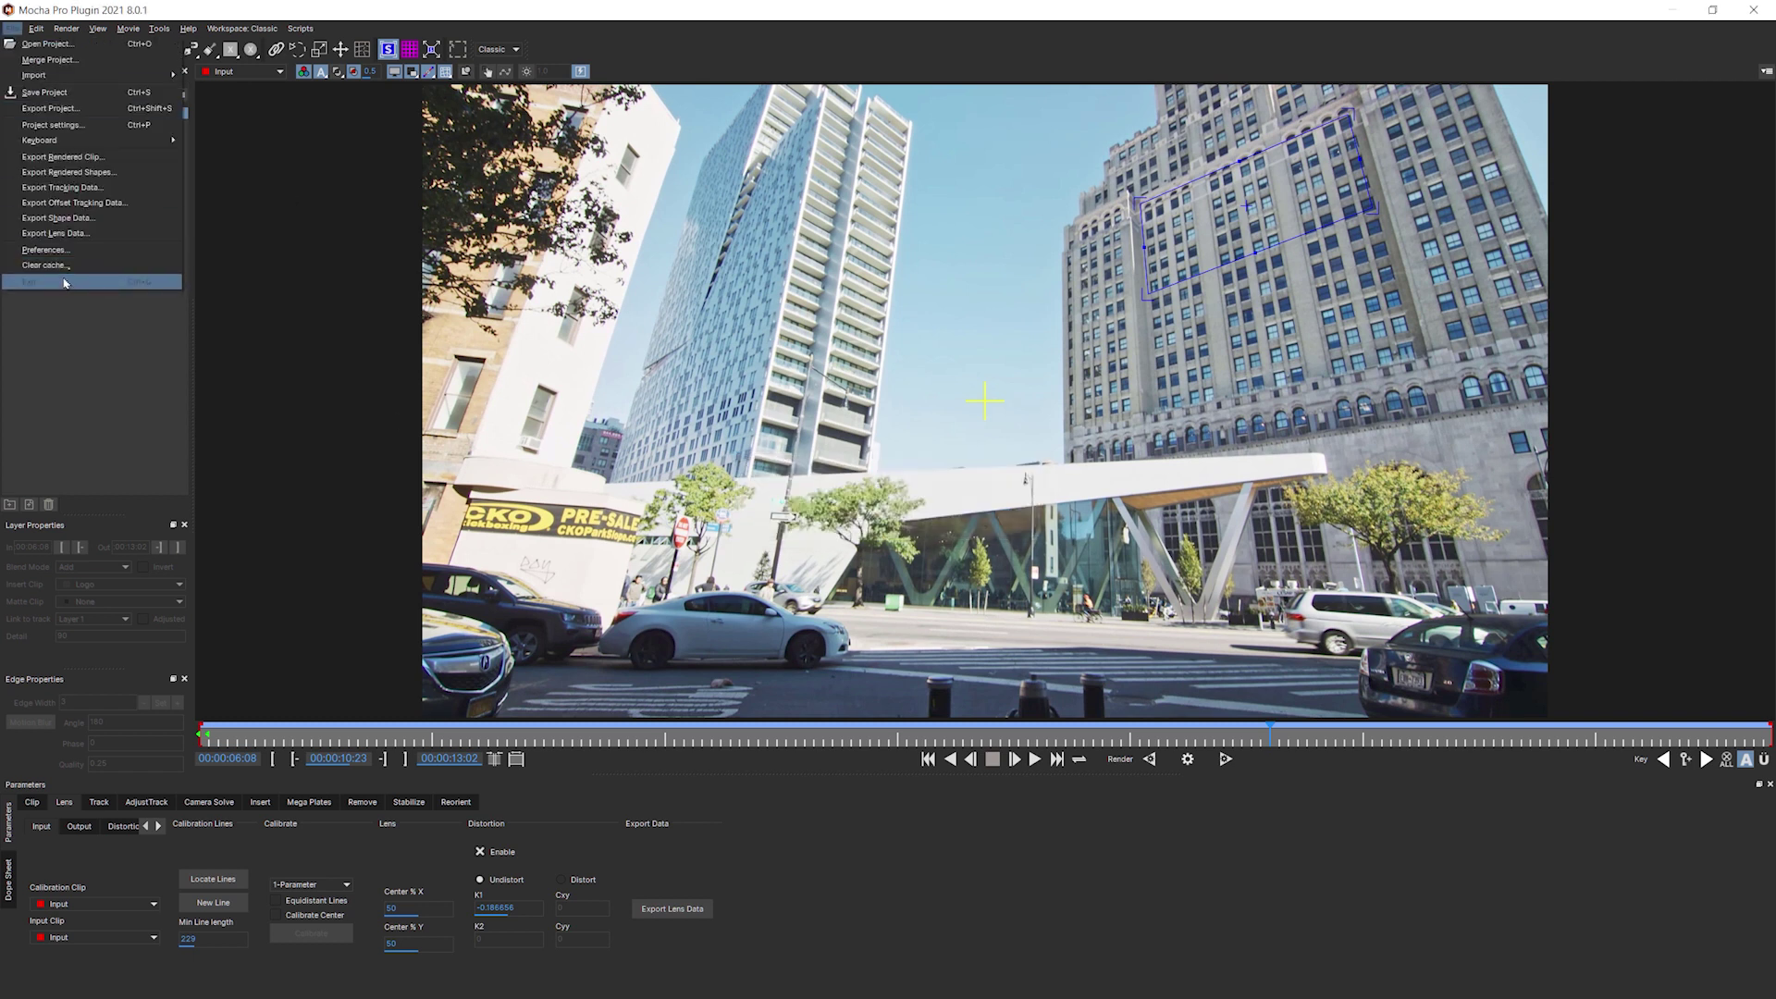
{"action": "left_click", "coordinate": [78, 280]}
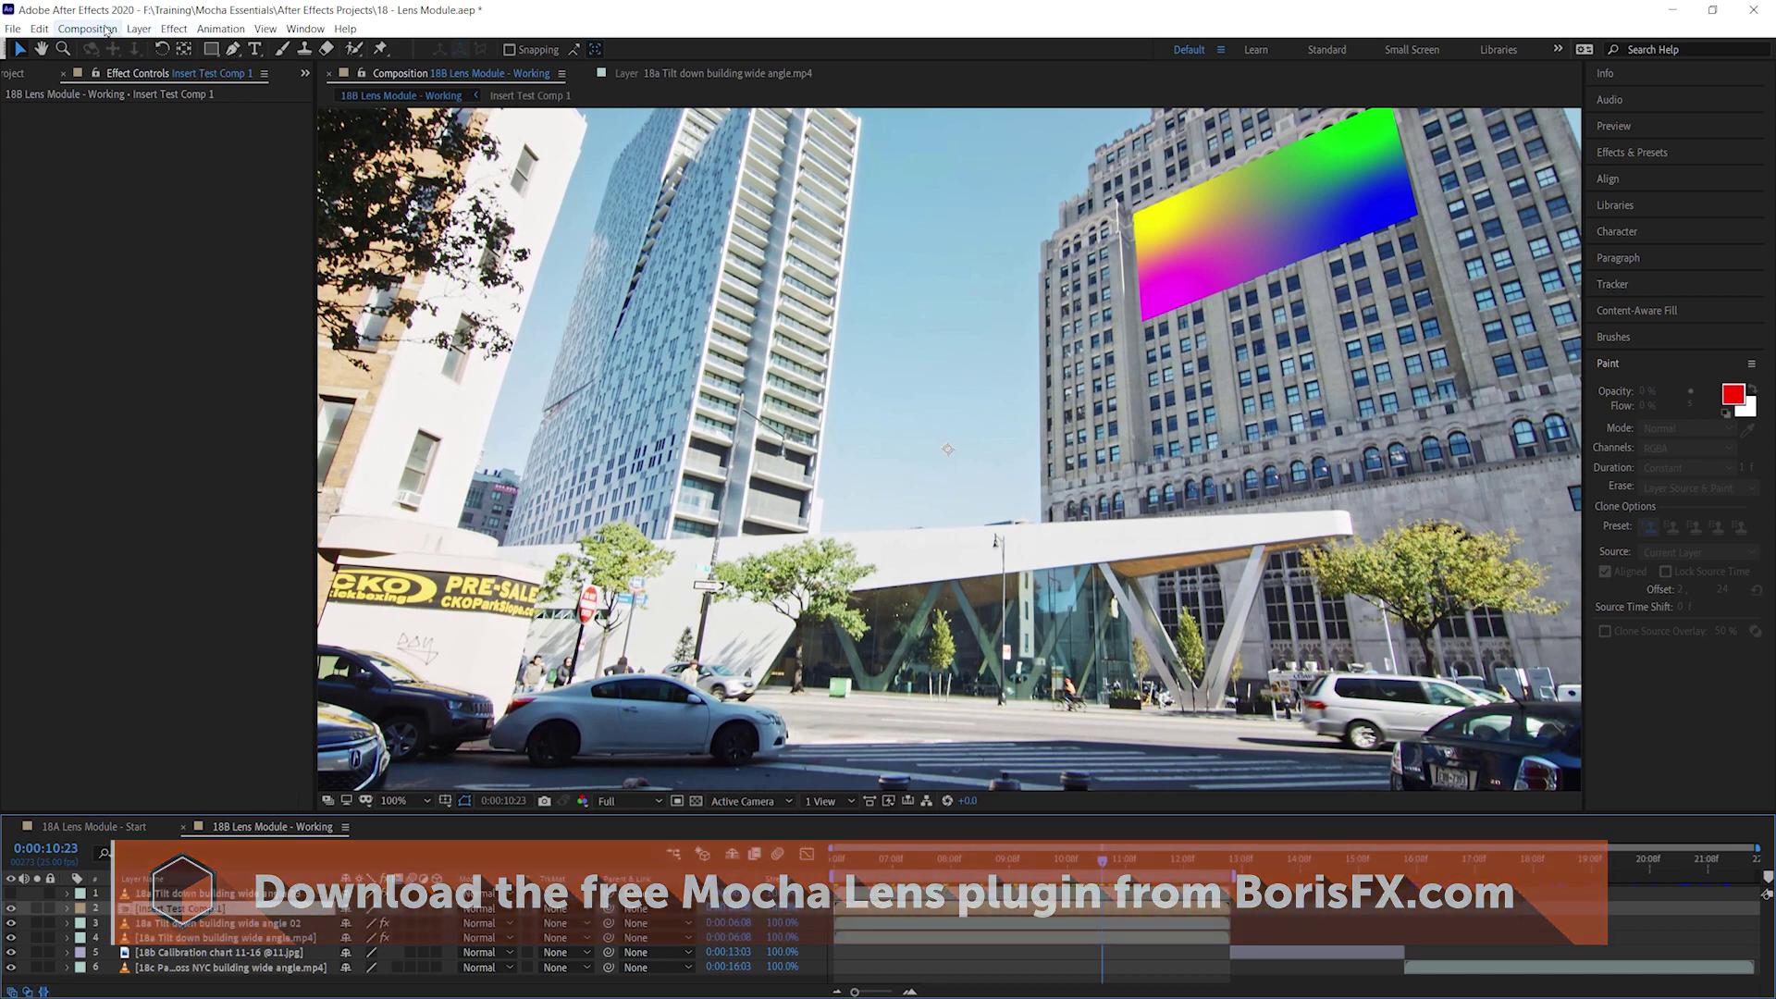
Paste the mocha lens effect onto Insert Test Comp 1, set Operation to Apply distortion, and scrub to check
{"action": "left_click", "coordinate": [41, 28]}
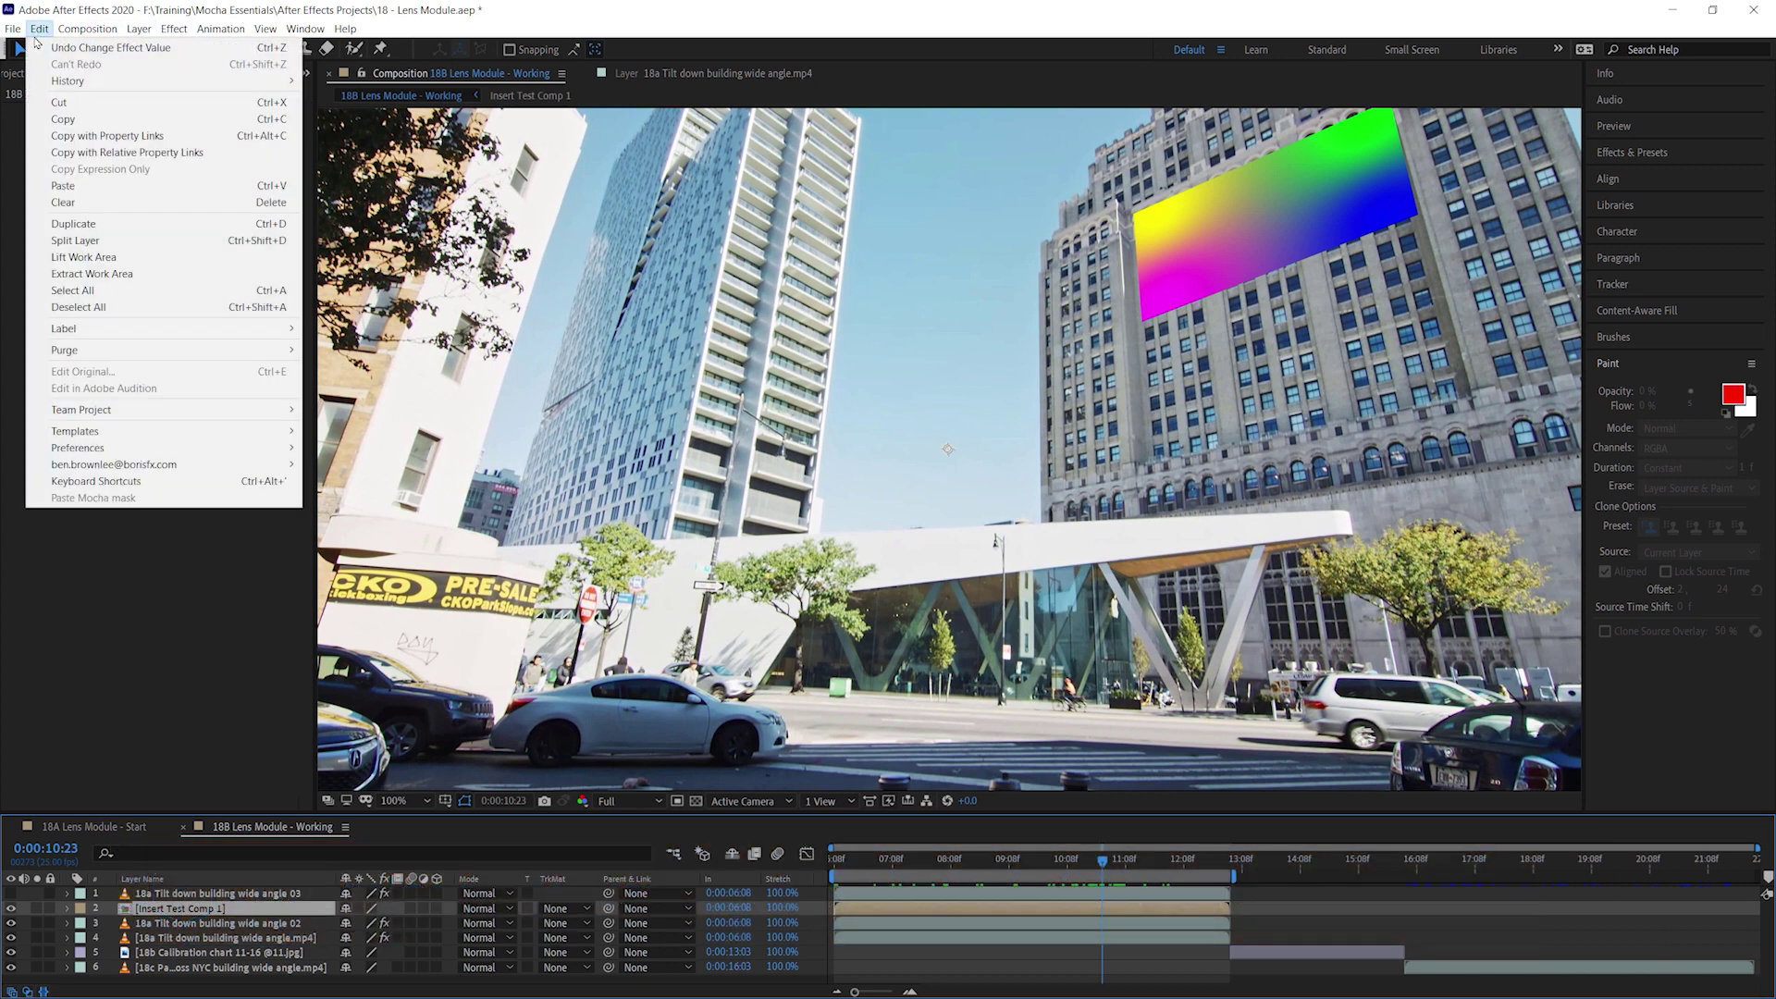
{"action": "left_click", "coordinate": [112, 186]}
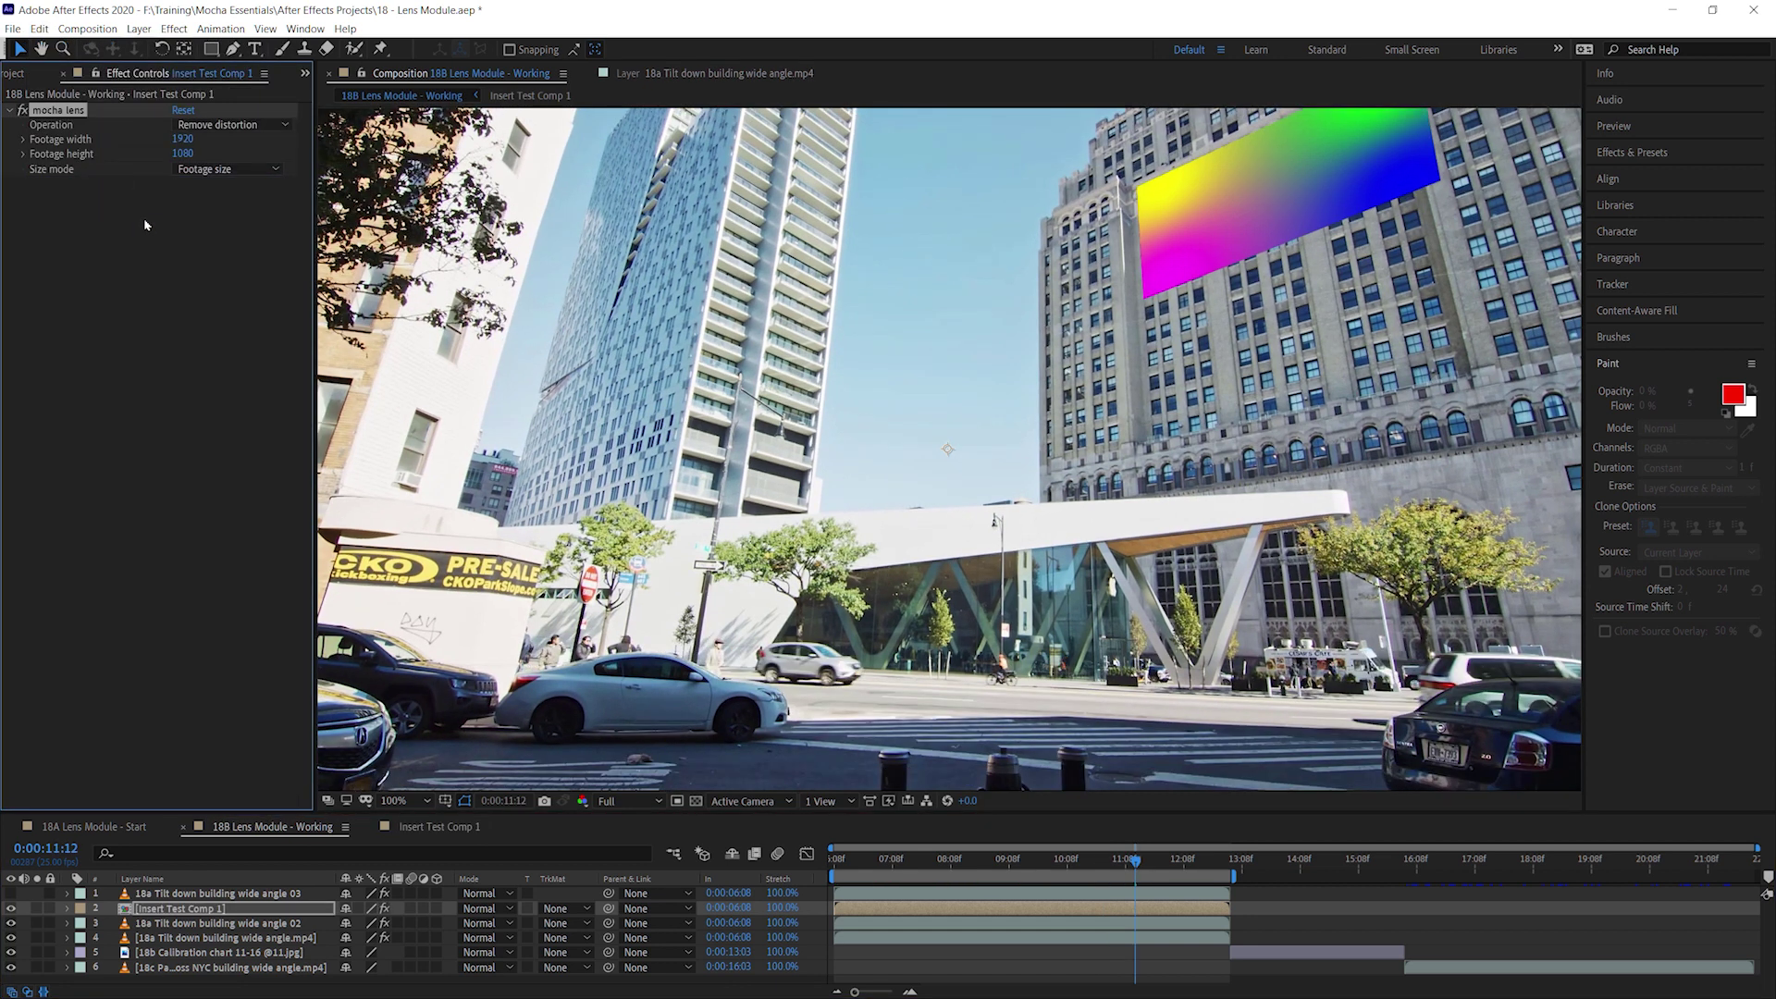
{"action": "left_click", "coordinate": [233, 125]}
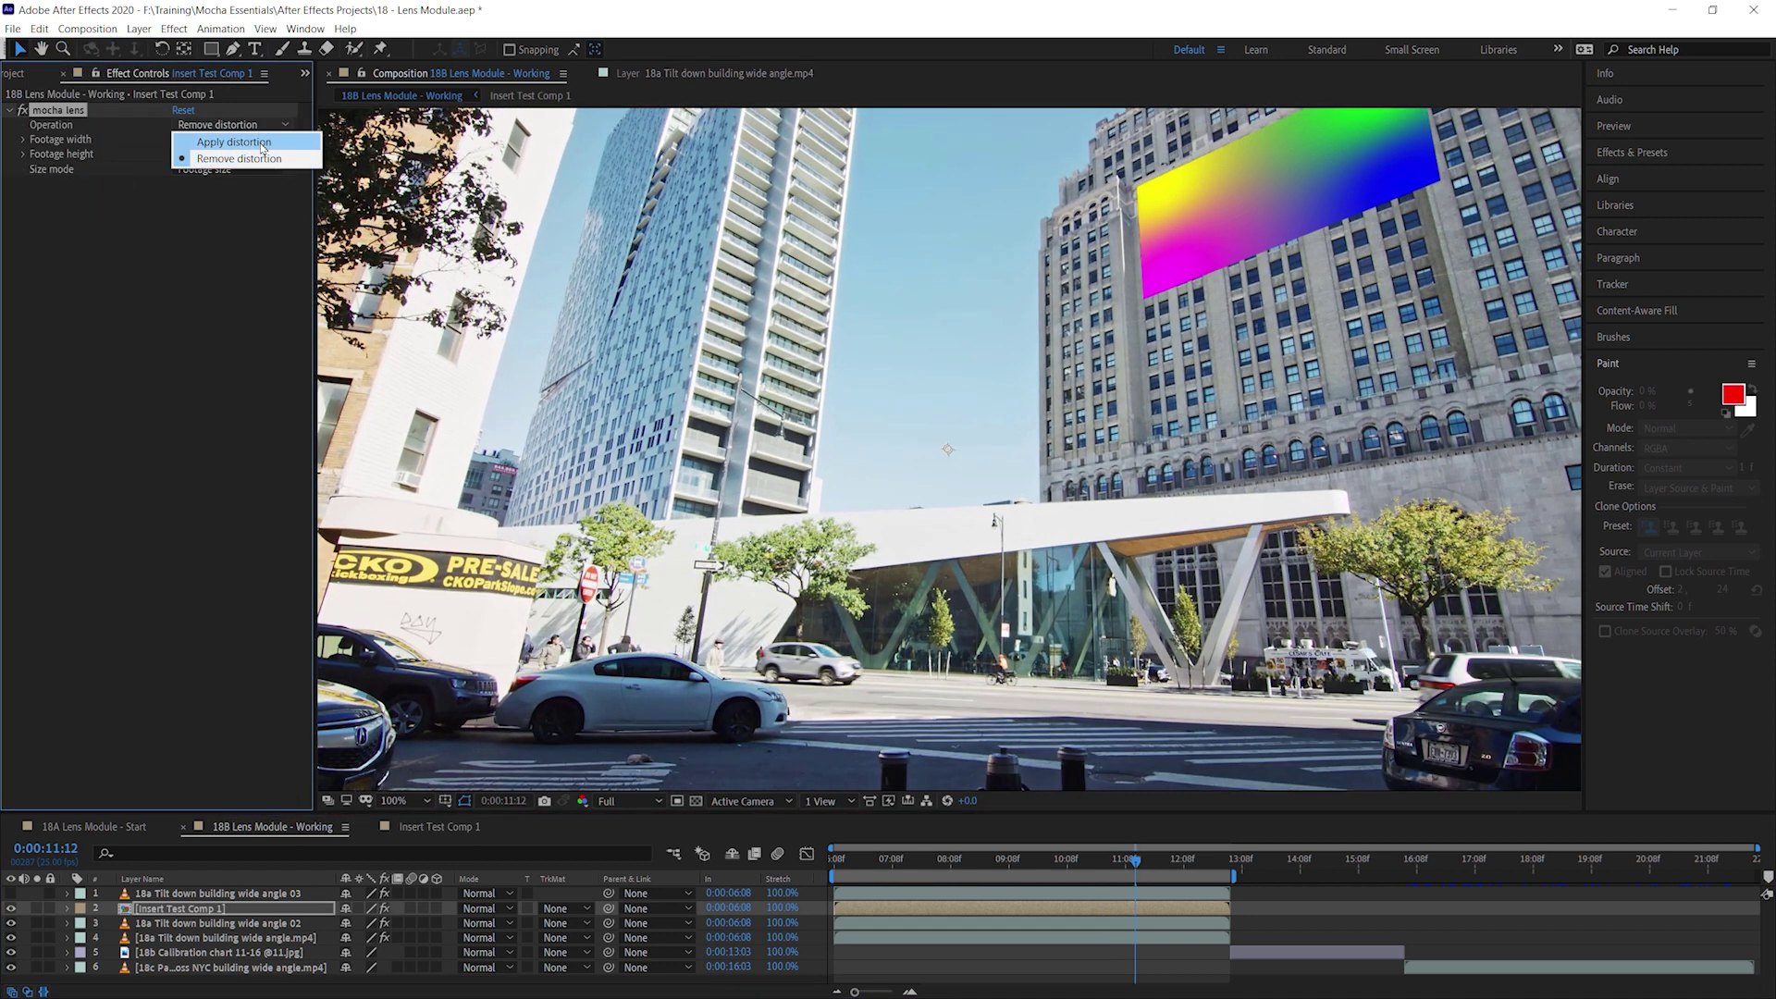
{"action": "left_click", "coordinate": [252, 151]}
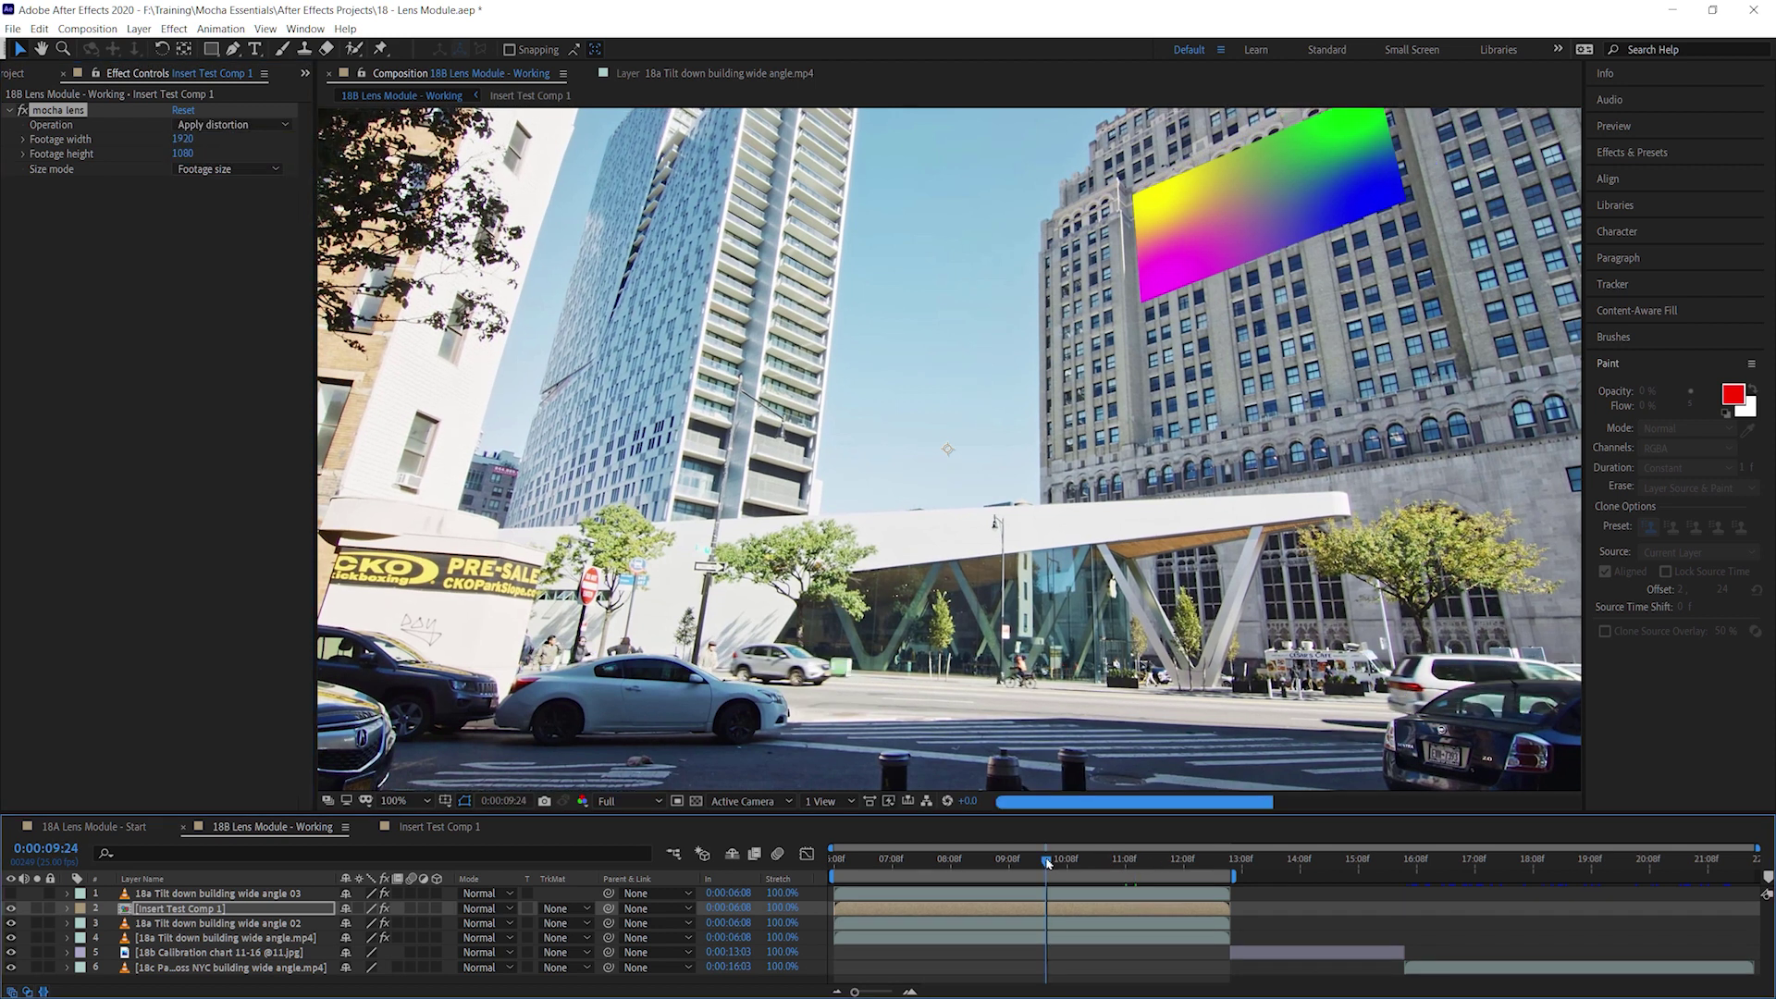
{"action": "mouse_move", "coordinate": [1131, 861]}
{"action": "left_mouse_down"}
{"action": "mouse_move", "coordinate": [855, 860]}
{"action": "mouse_move", "coordinate": [1182, 863]}
{"action": "mouse_move", "coordinate": [909, 864]}
{"action": "left_mouse_up"}
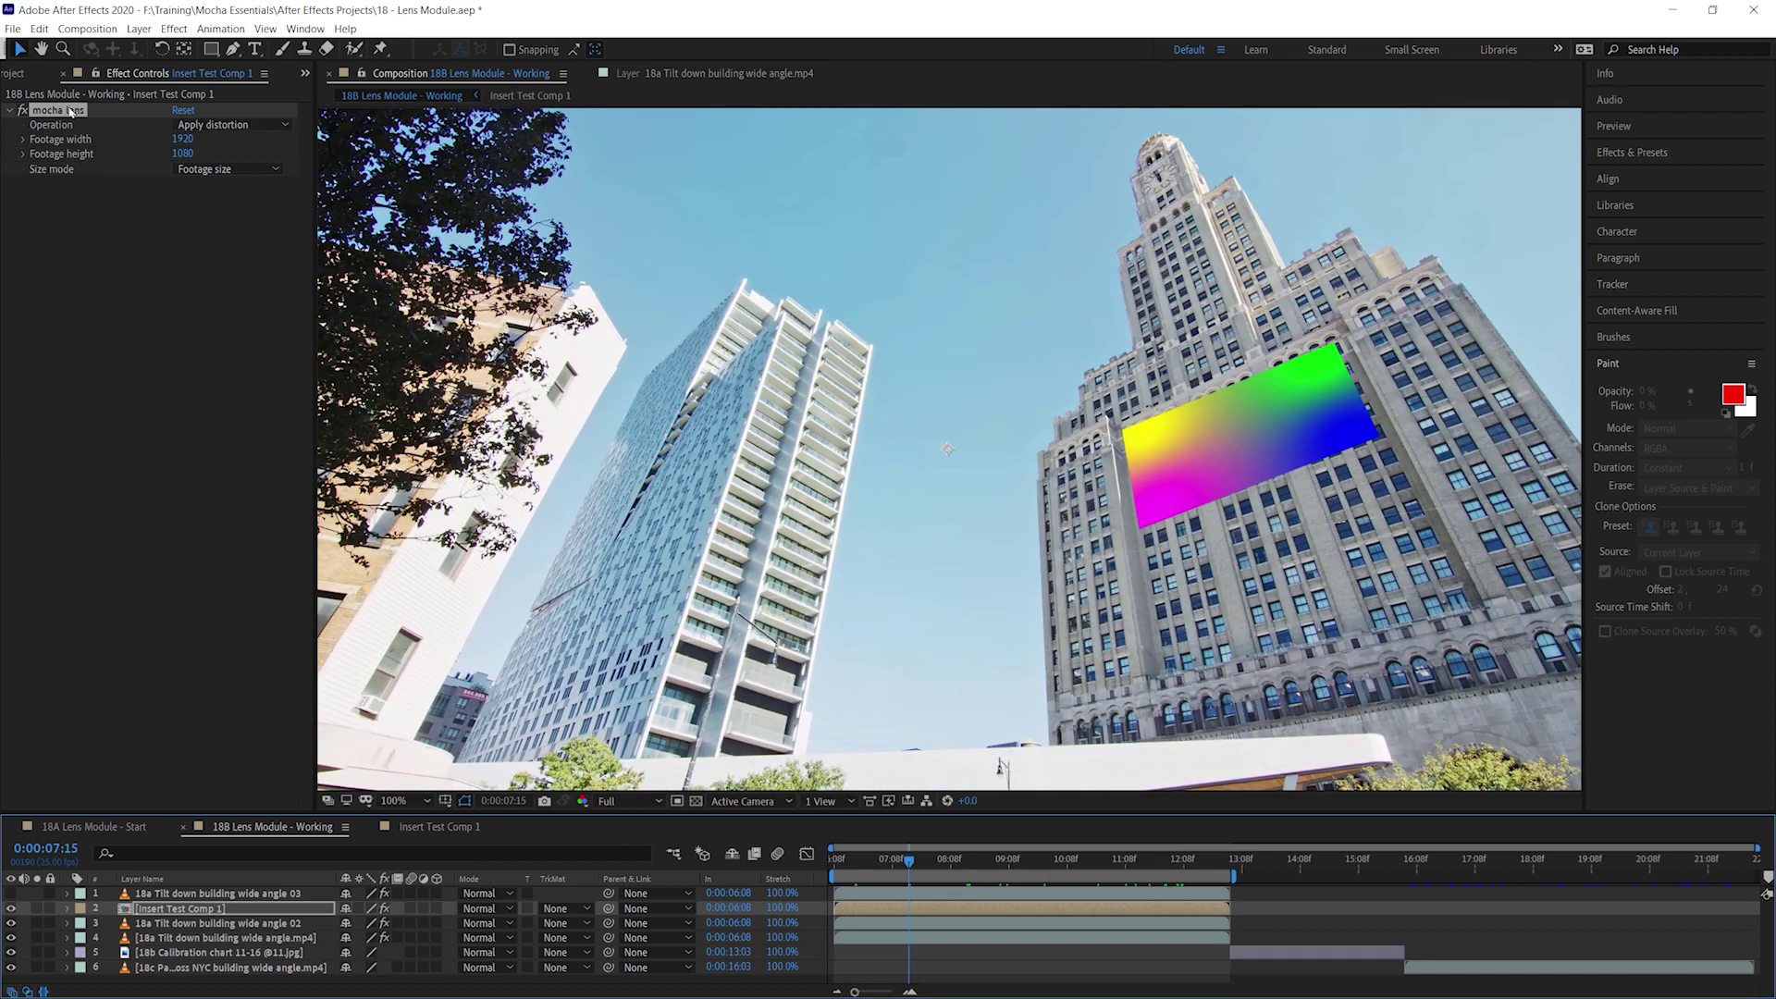
{"action": "left_click", "coordinate": [24, 111]}
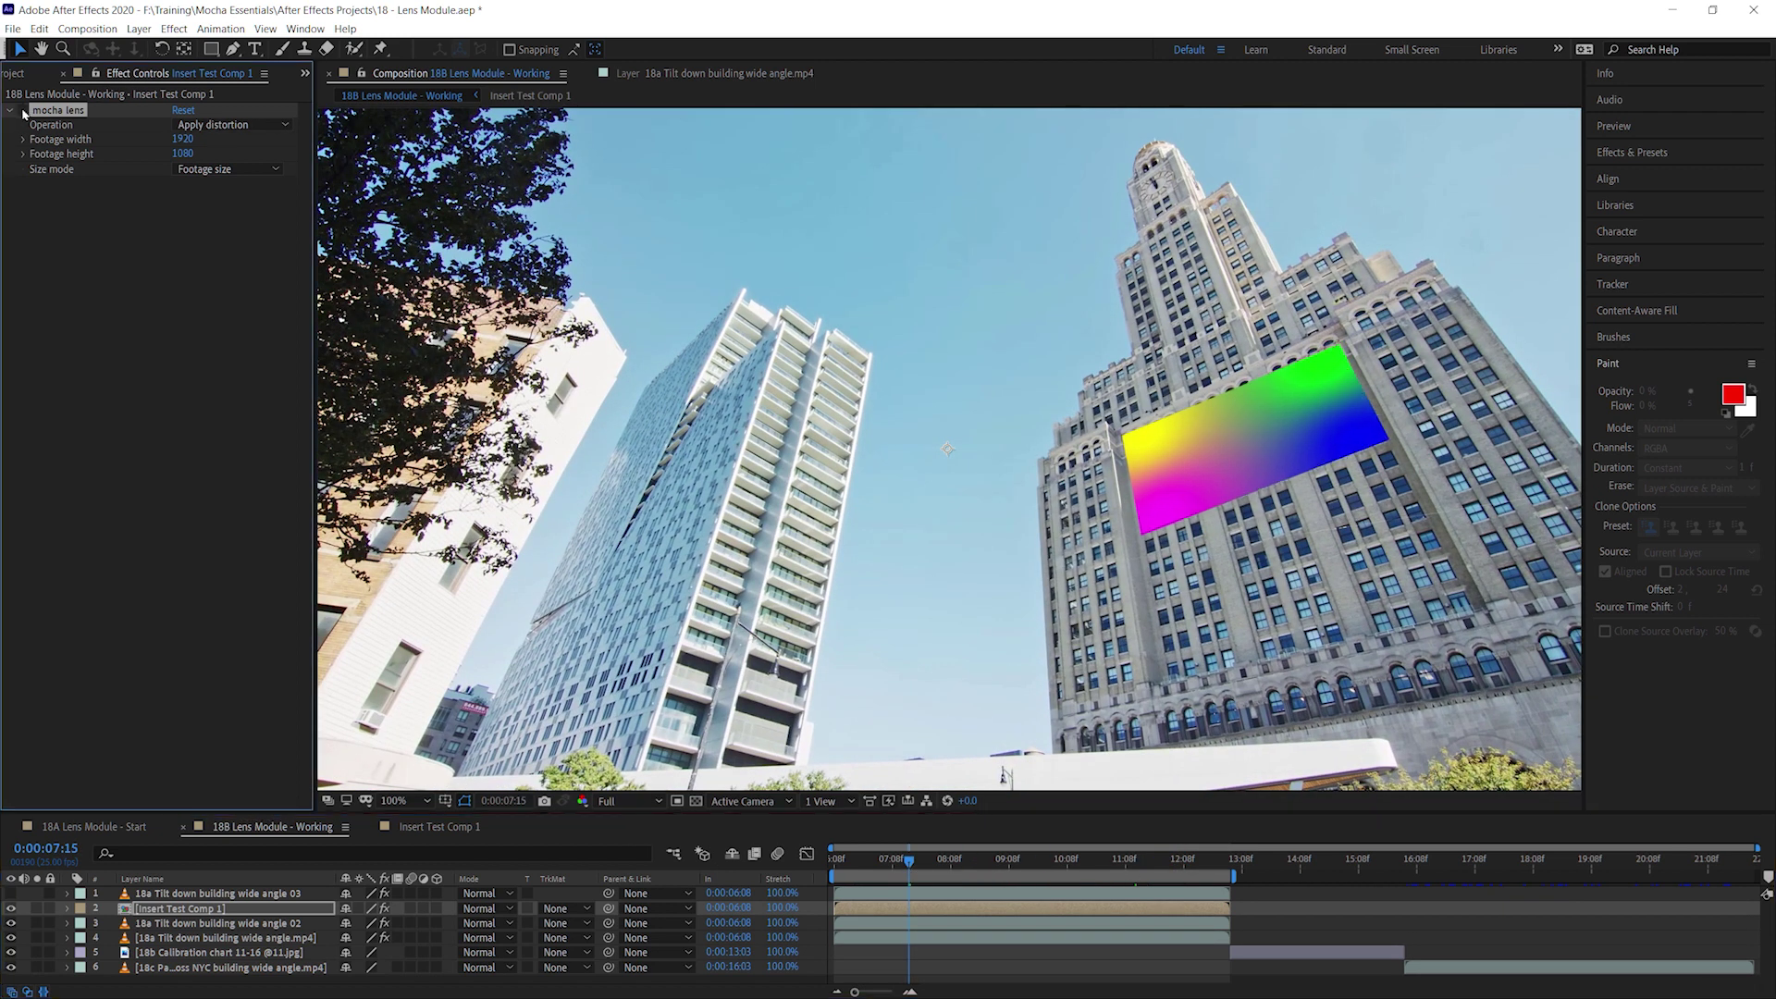
{"action": "left_click", "coordinate": [23, 111]}
{"action": "left_click", "coordinate": [23, 111]}
{"action": "left_click", "coordinate": [222, 922]}
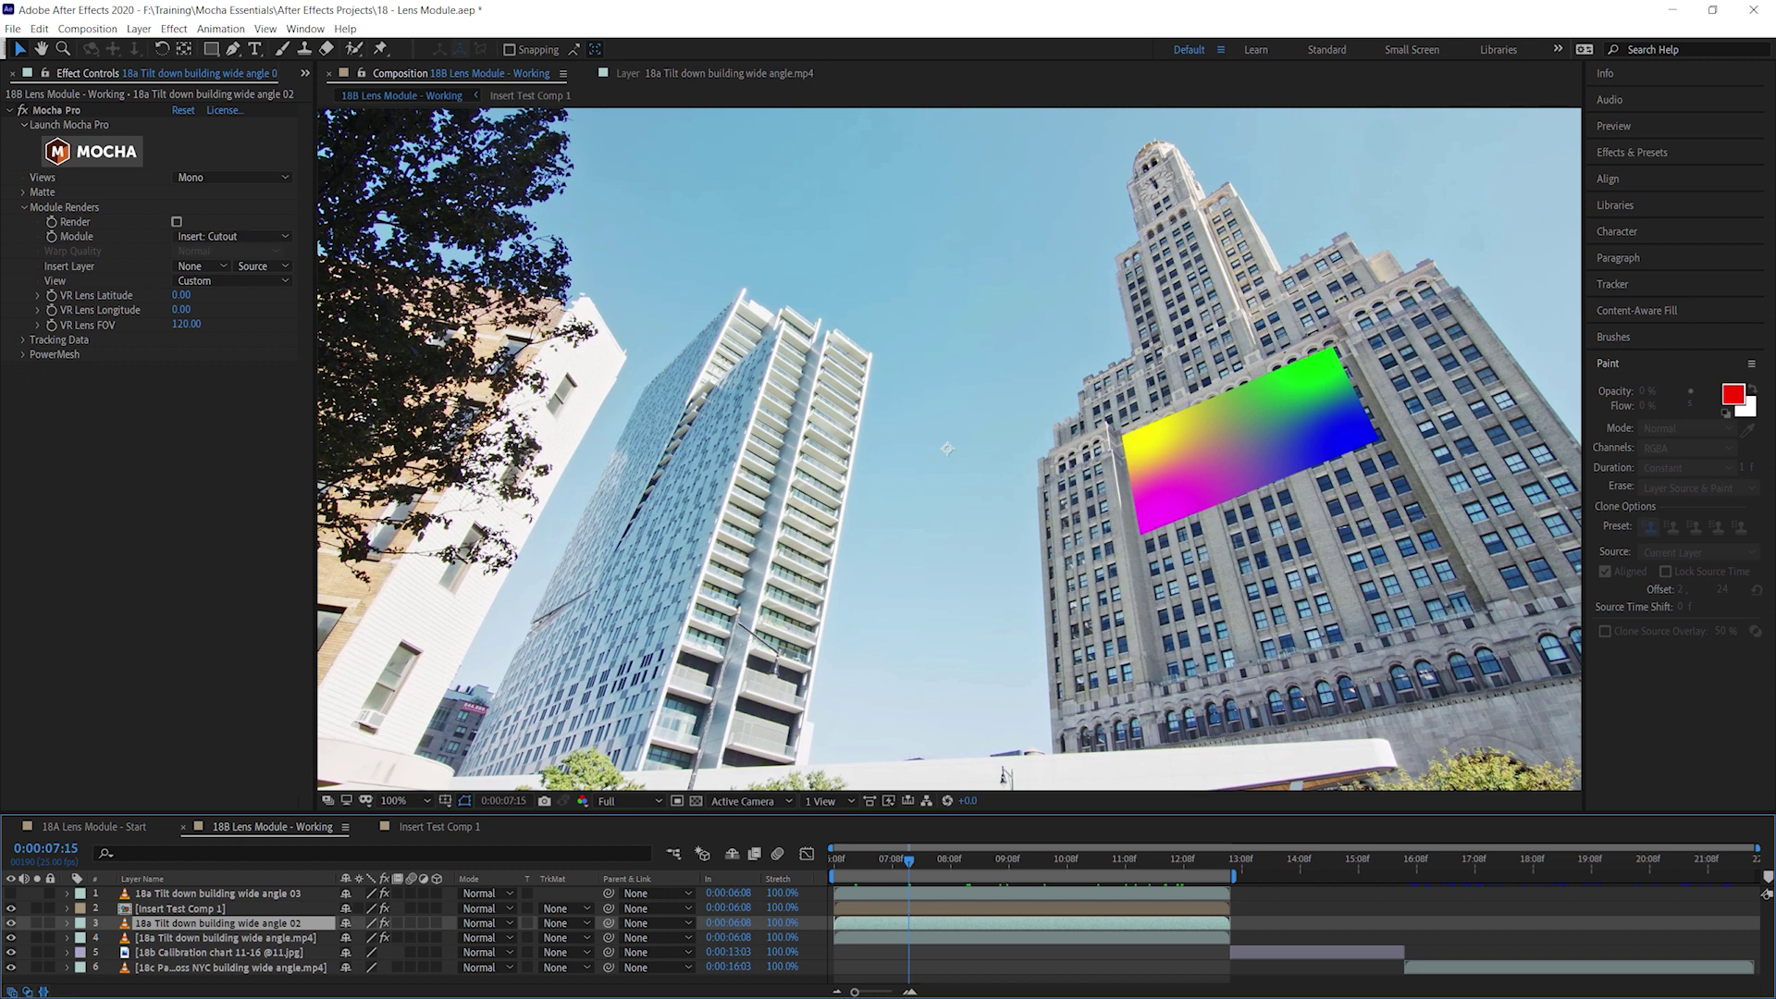
{"action": "left_click", "coordinate": [178, 909]}
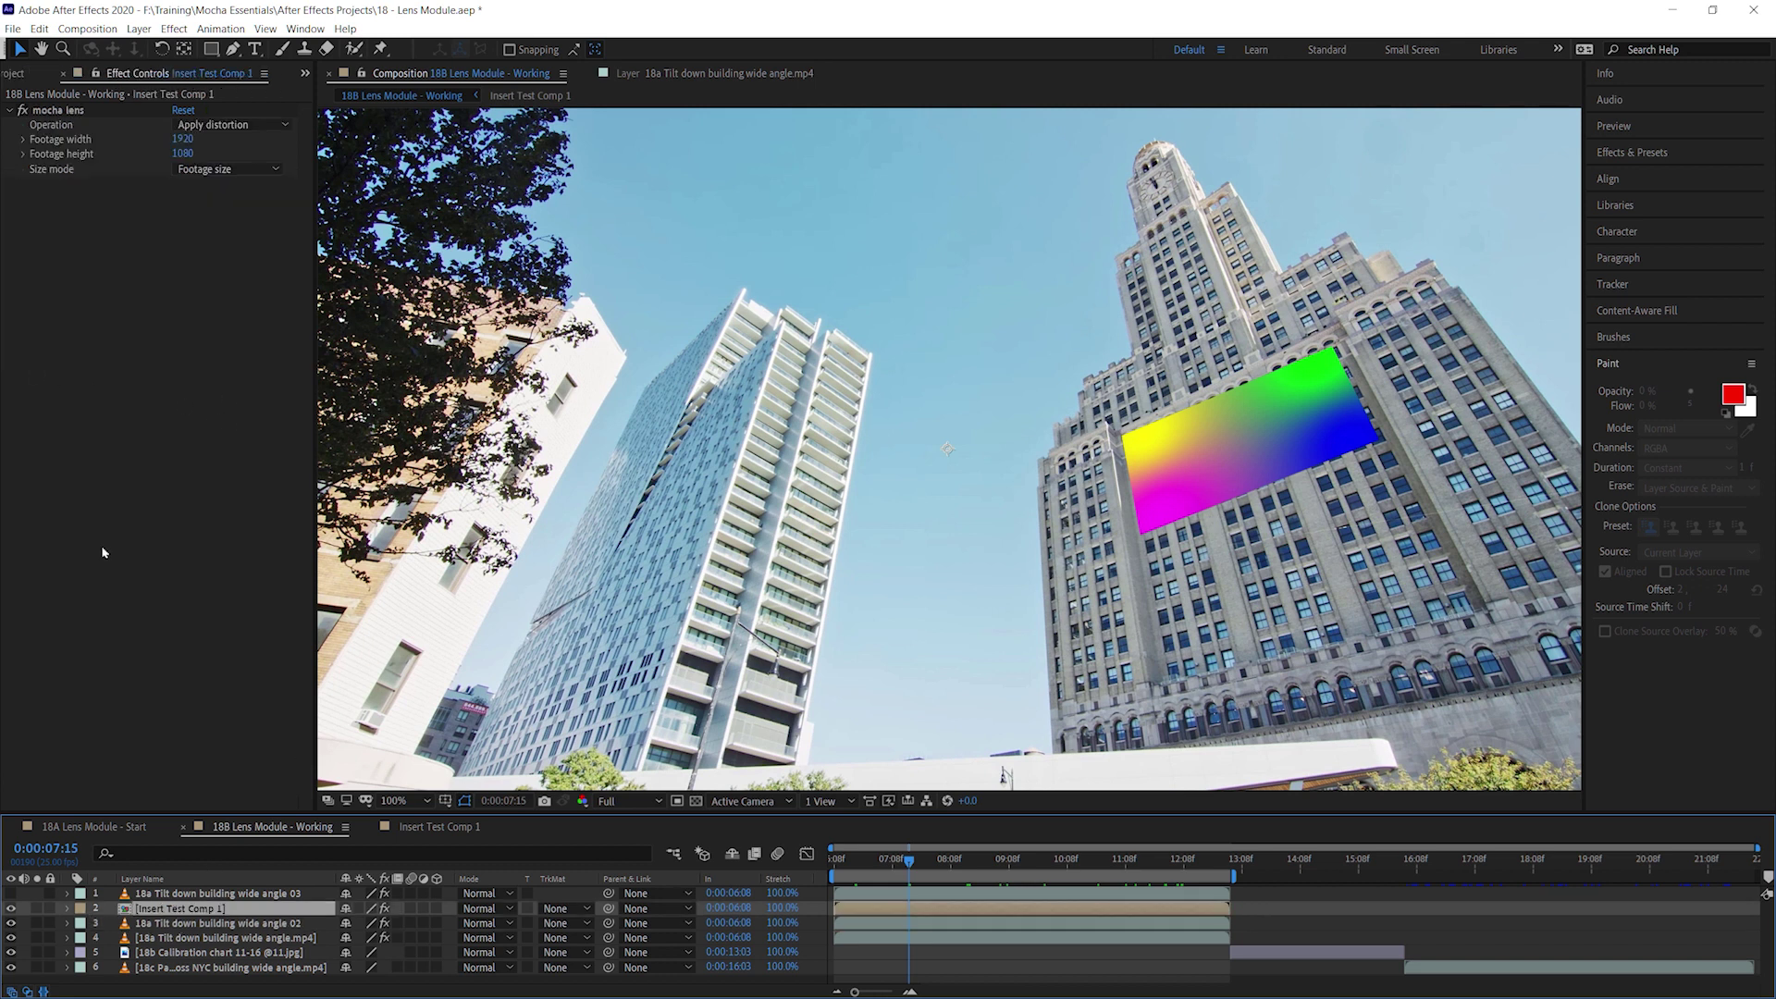
{"action": "left_click", "coordinate": [186, 923]}
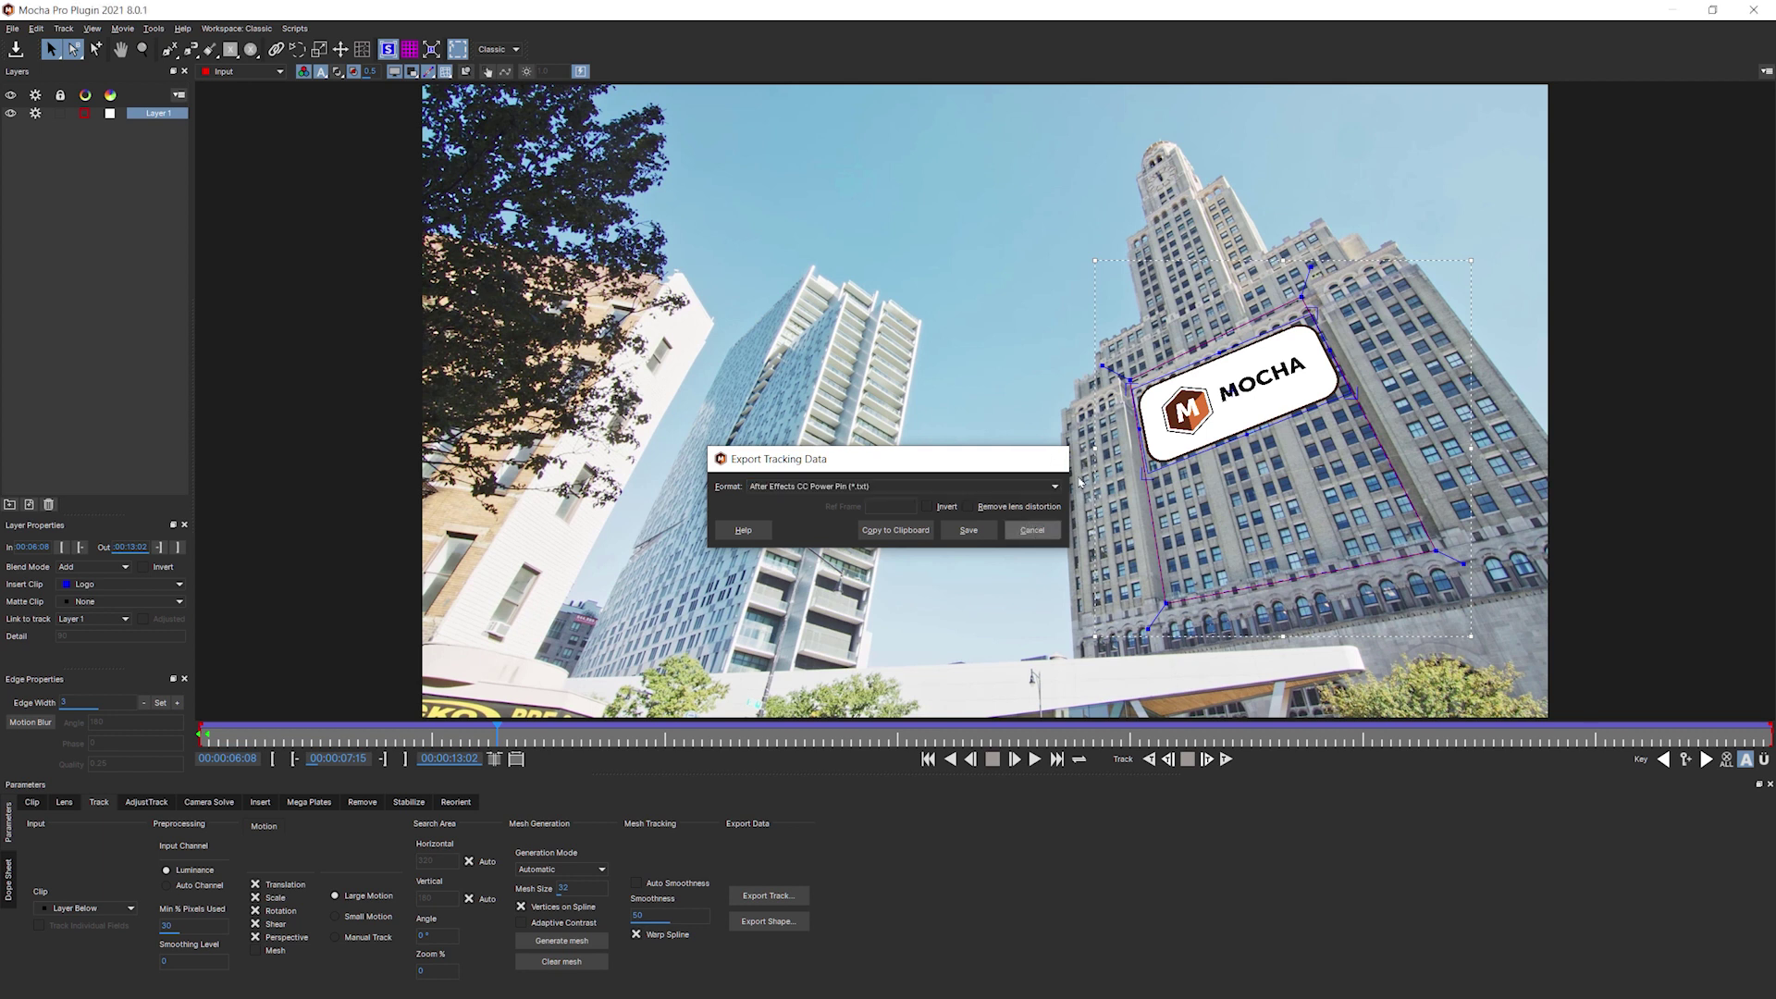
{"action": "left_click", "coordinate": [1032, 531]}
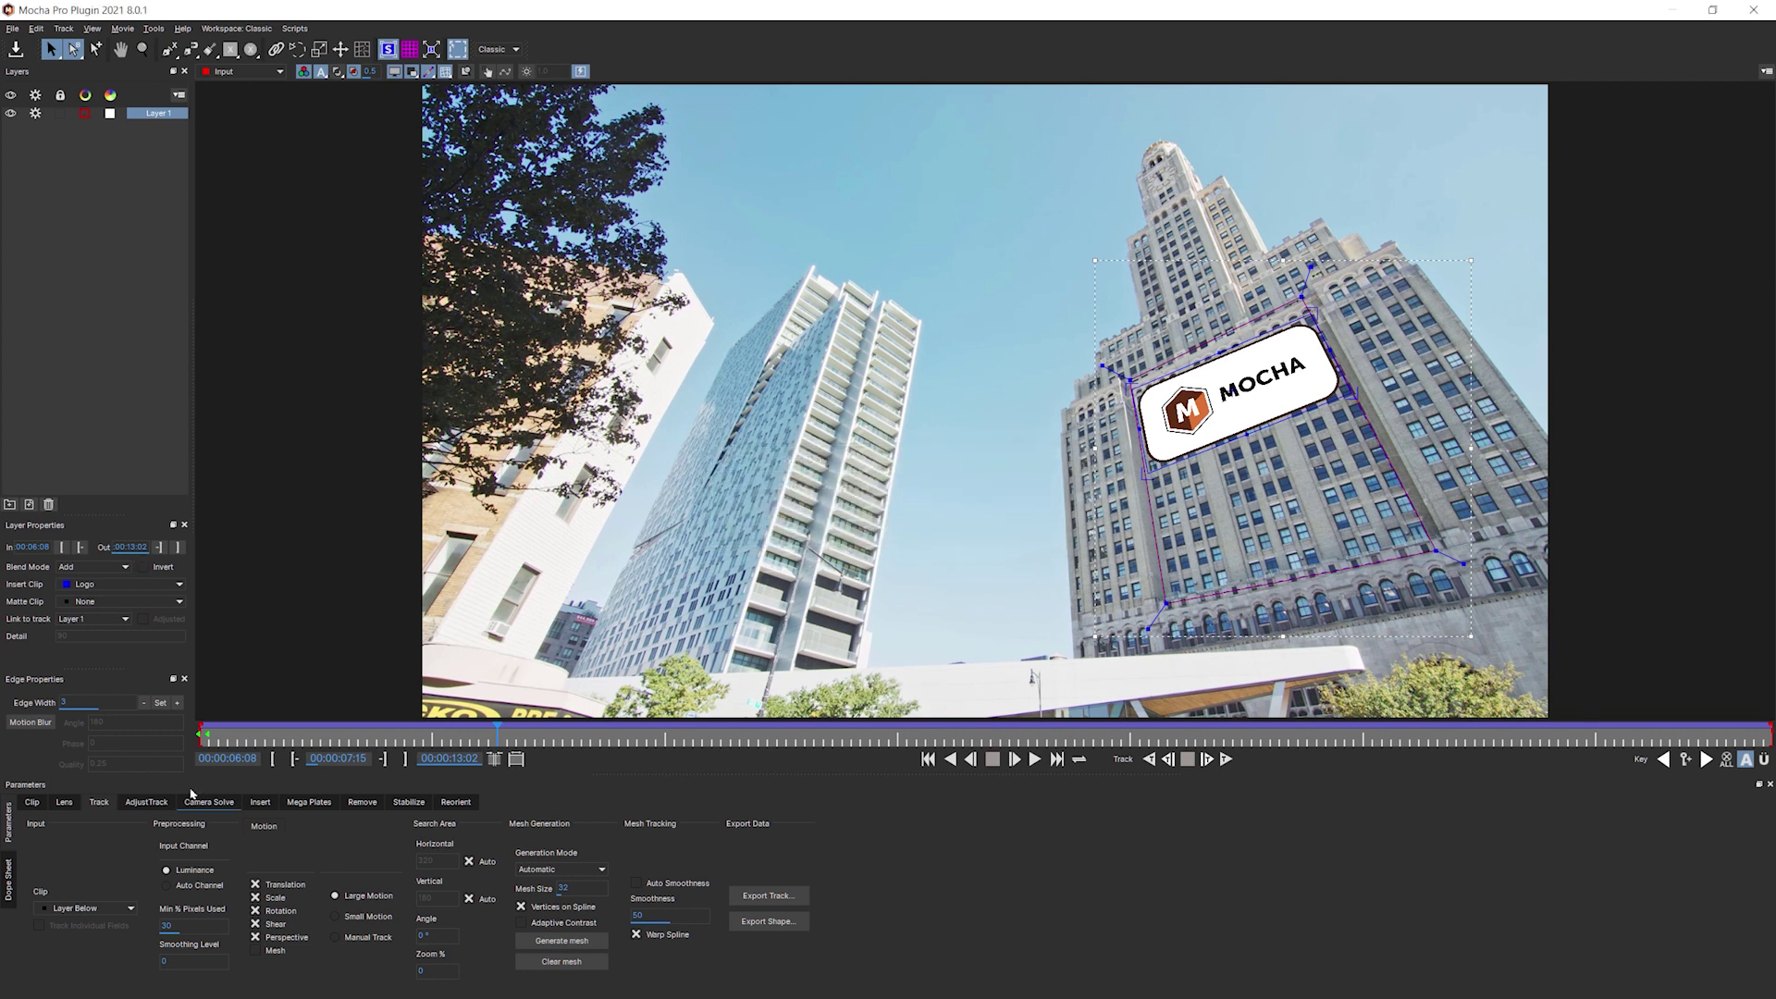
{"action": "left_click", "coordinate": [65, 801]}
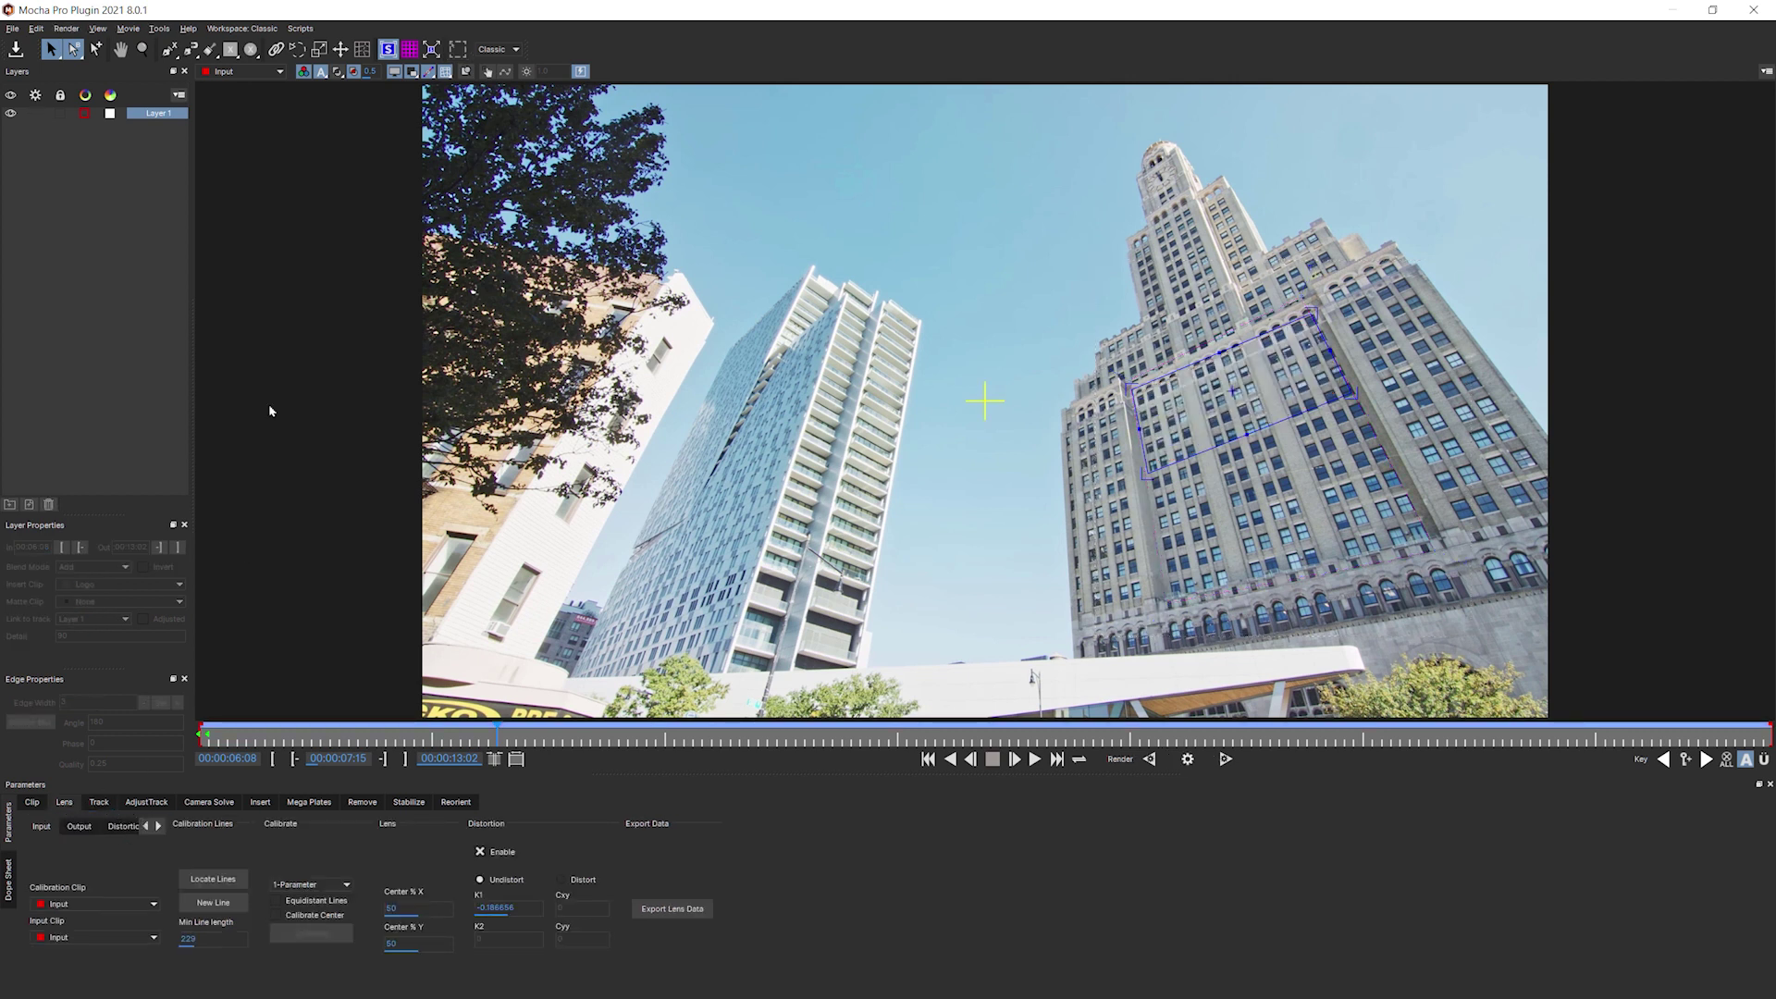
{"action": "left_click", "coordinate": [658, 913]}
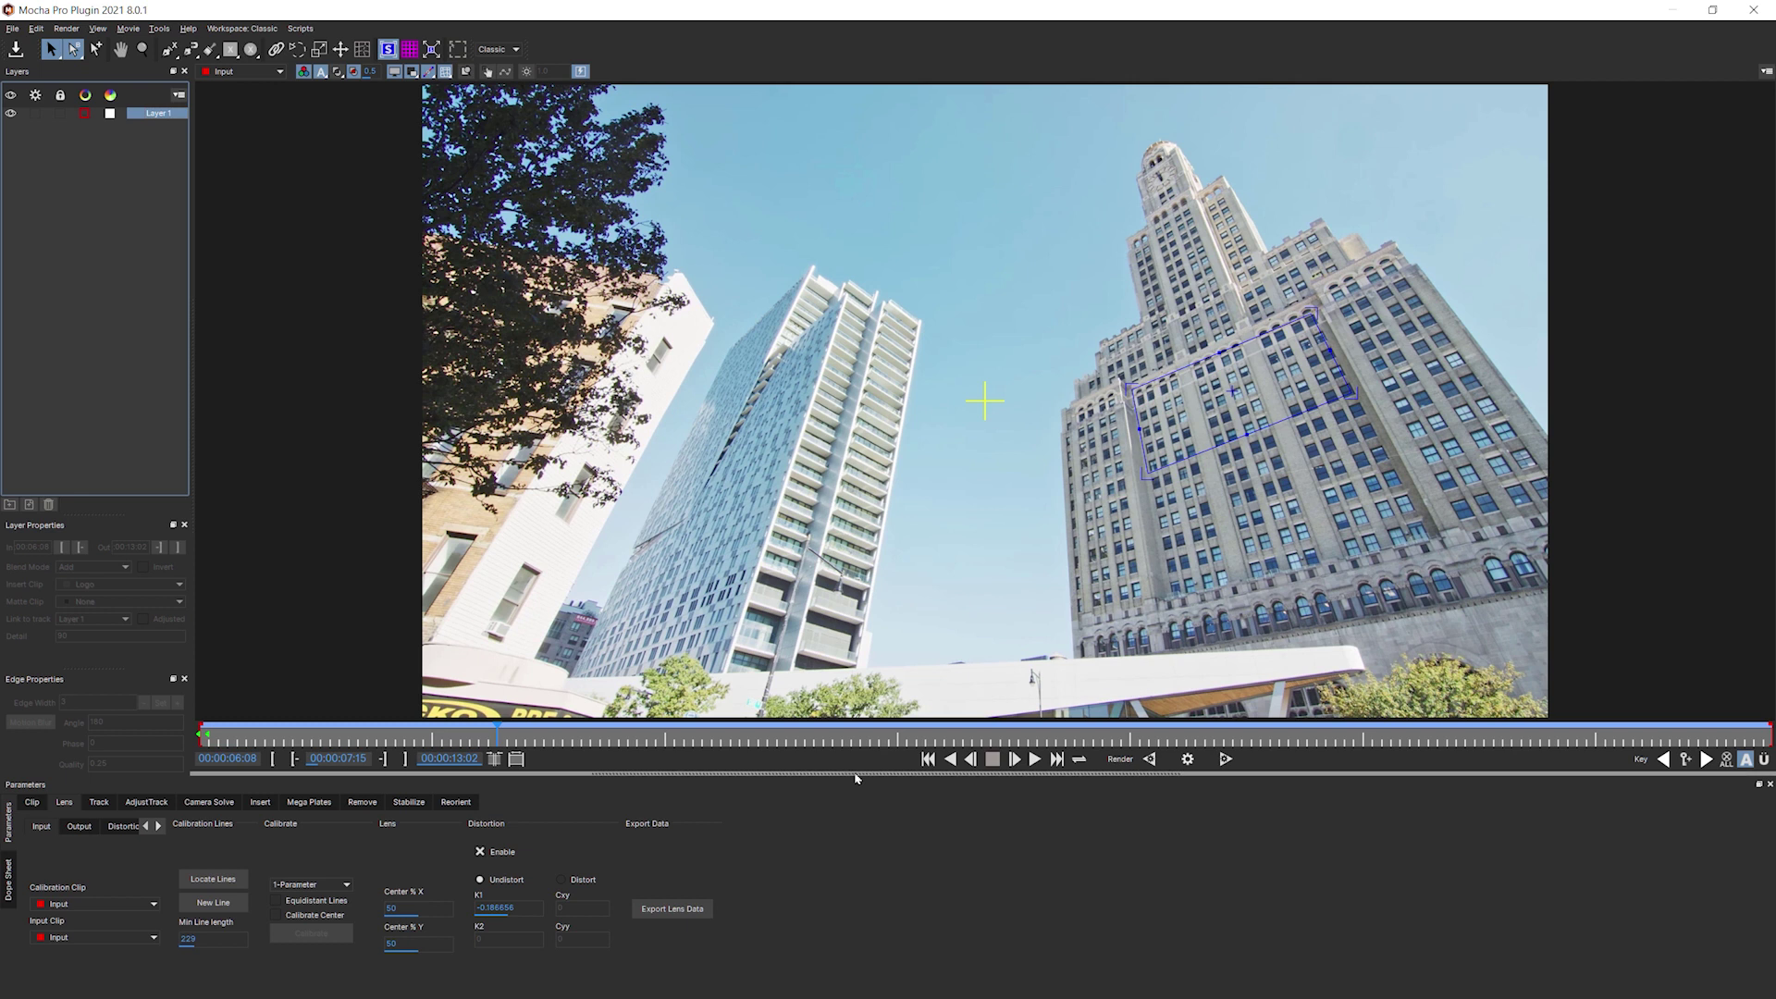
{"action": "left_click", "coordinate": [12, 28]}
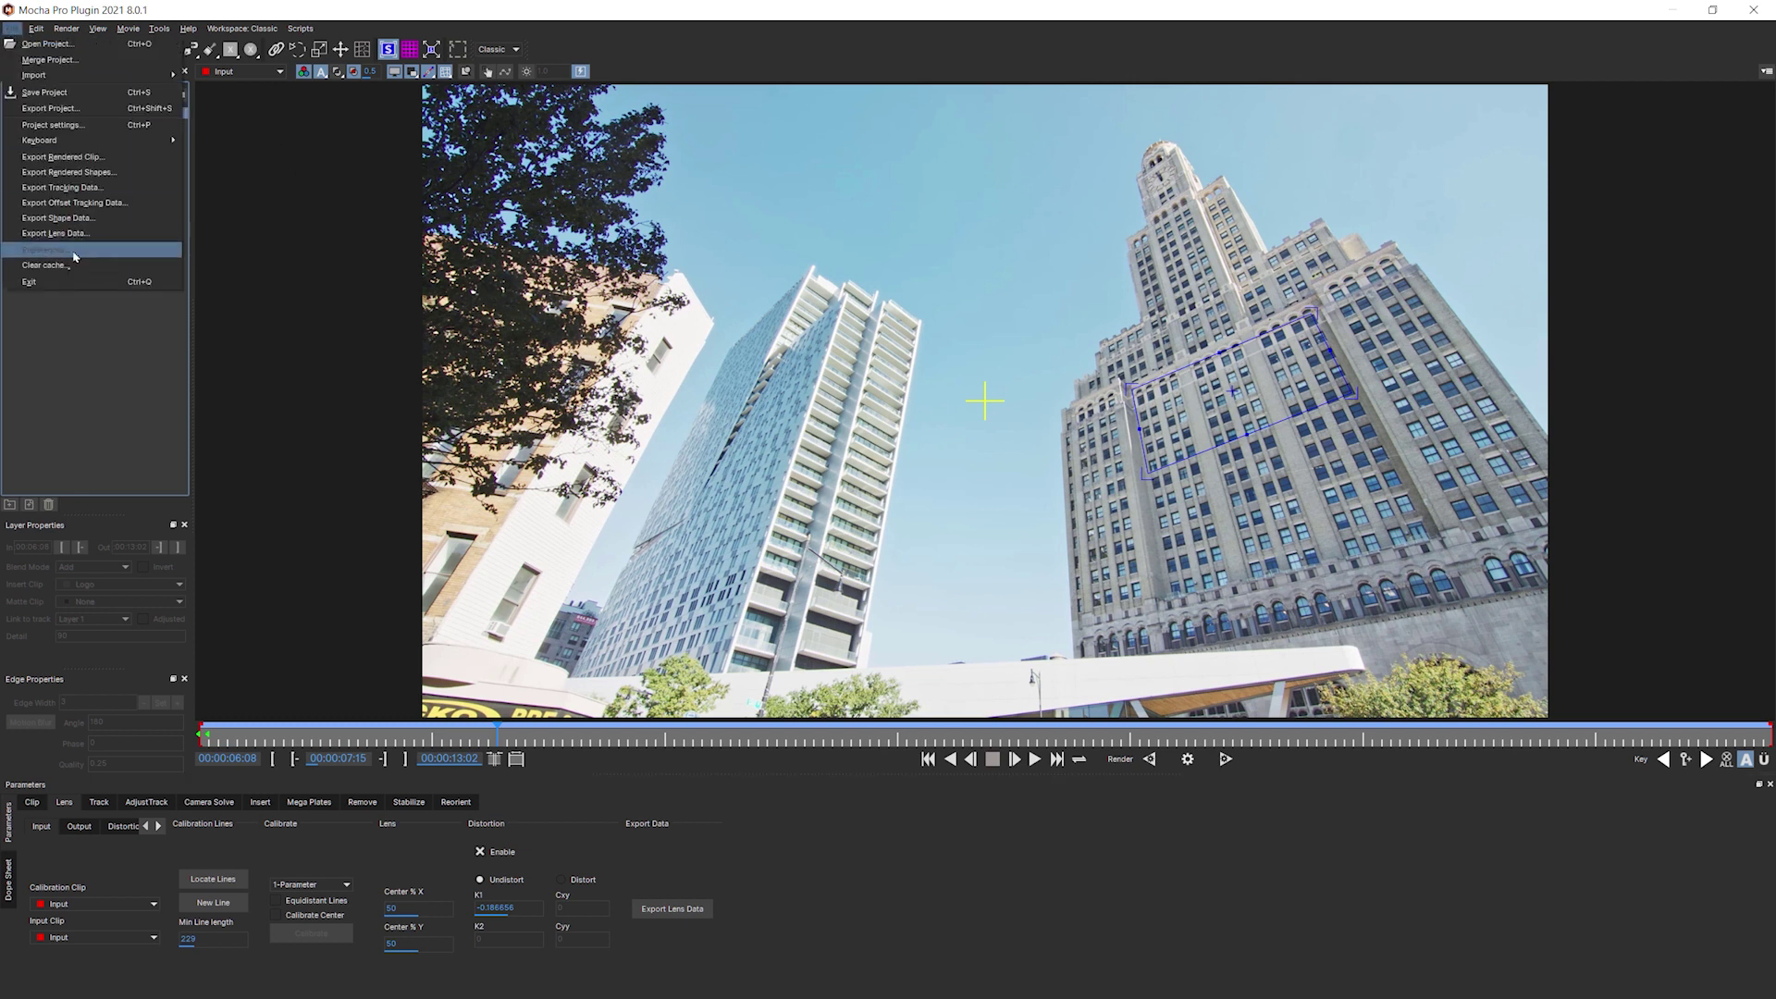
{"action": "left_click", "coordinate": [84, 278]}
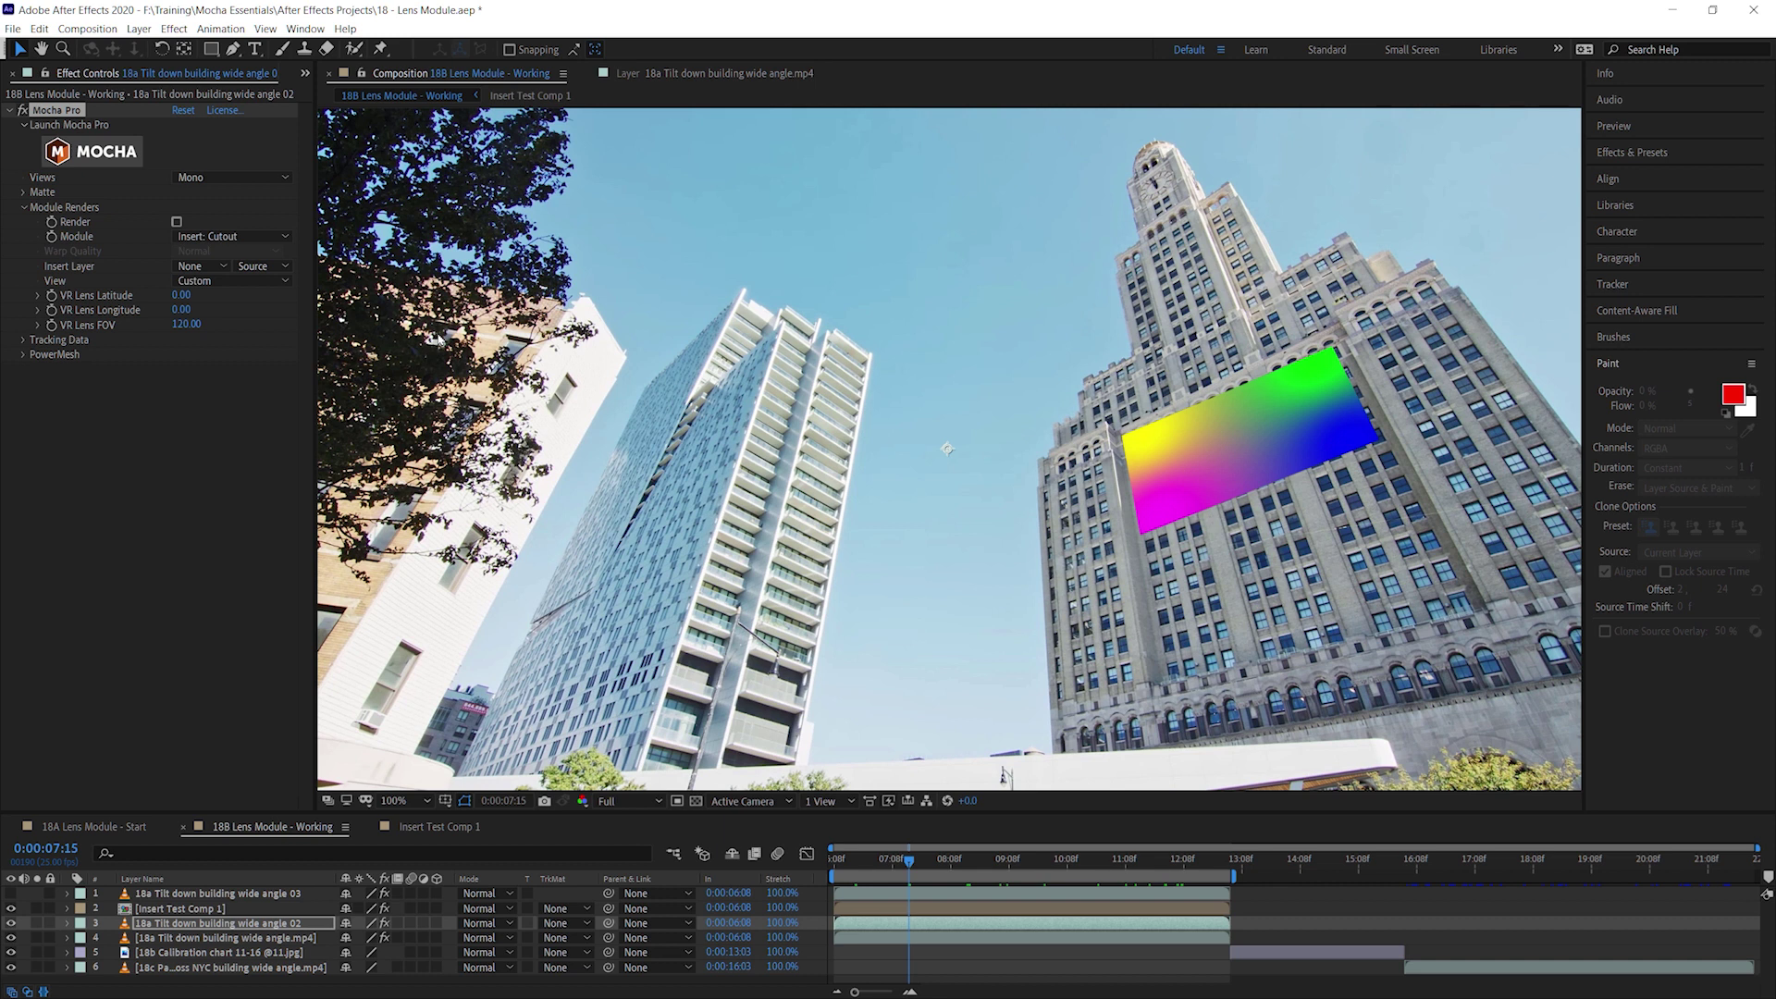
Play back the composition with the MOCHA logo rendered on the tower
{"action": "key", "text": "space"}
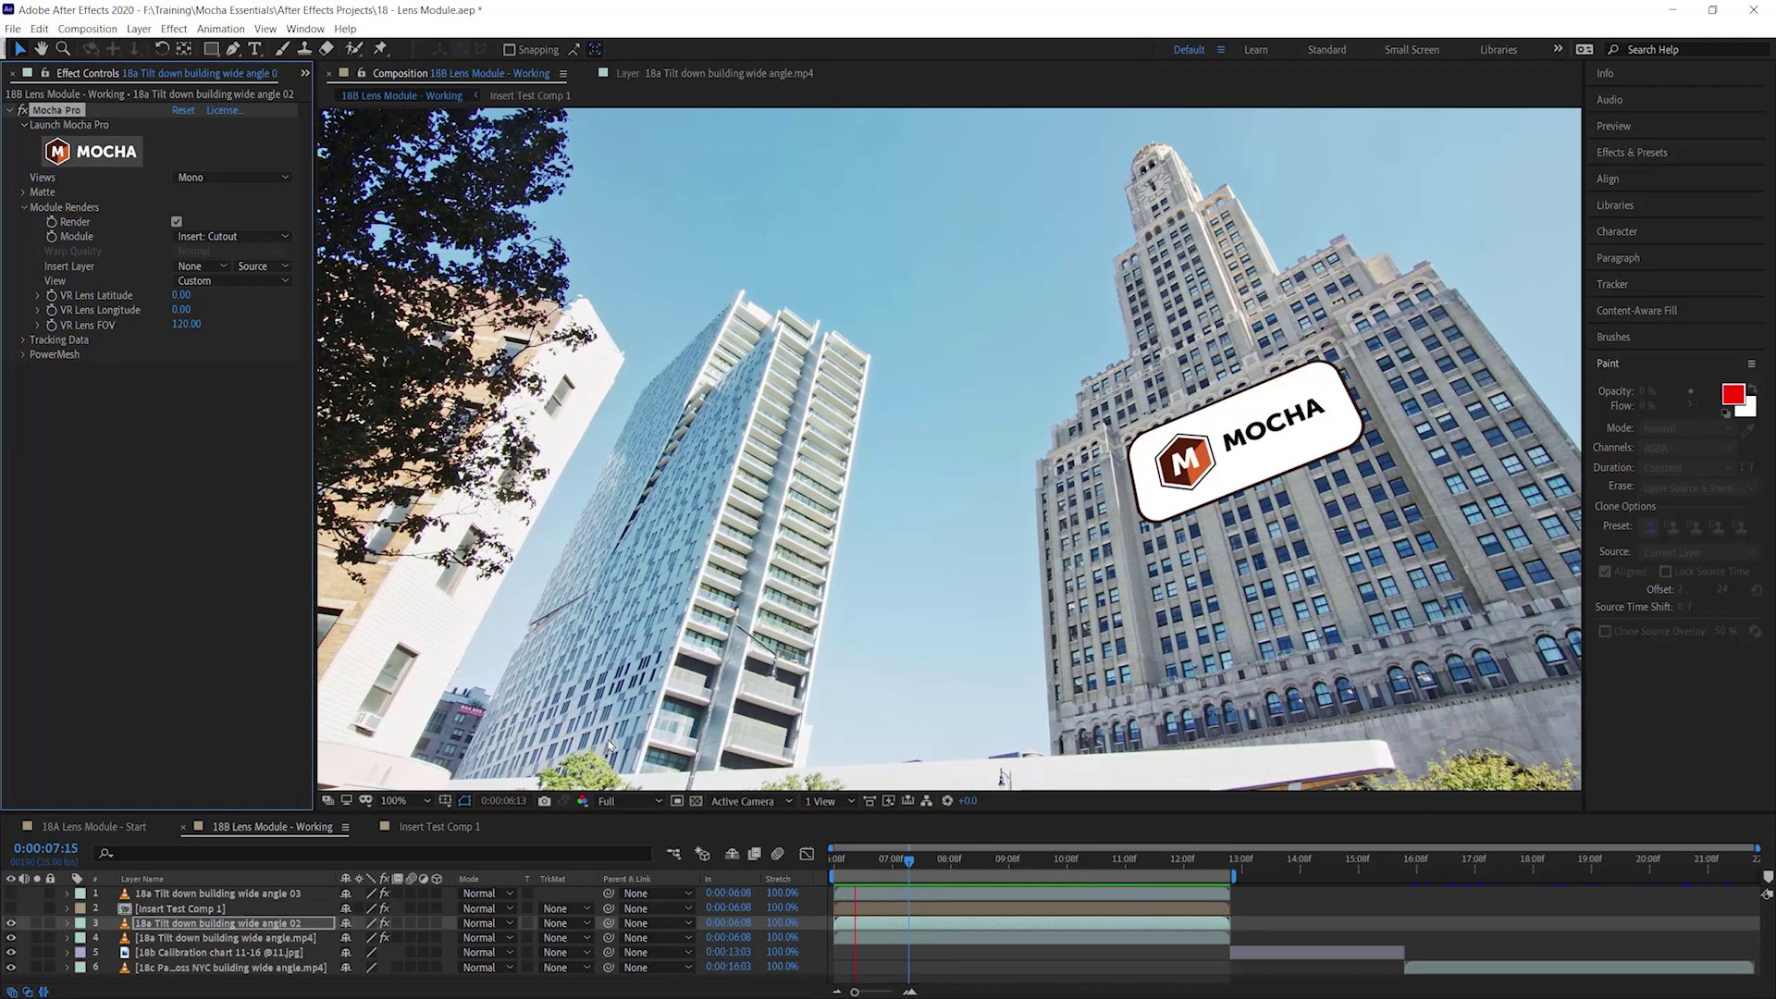